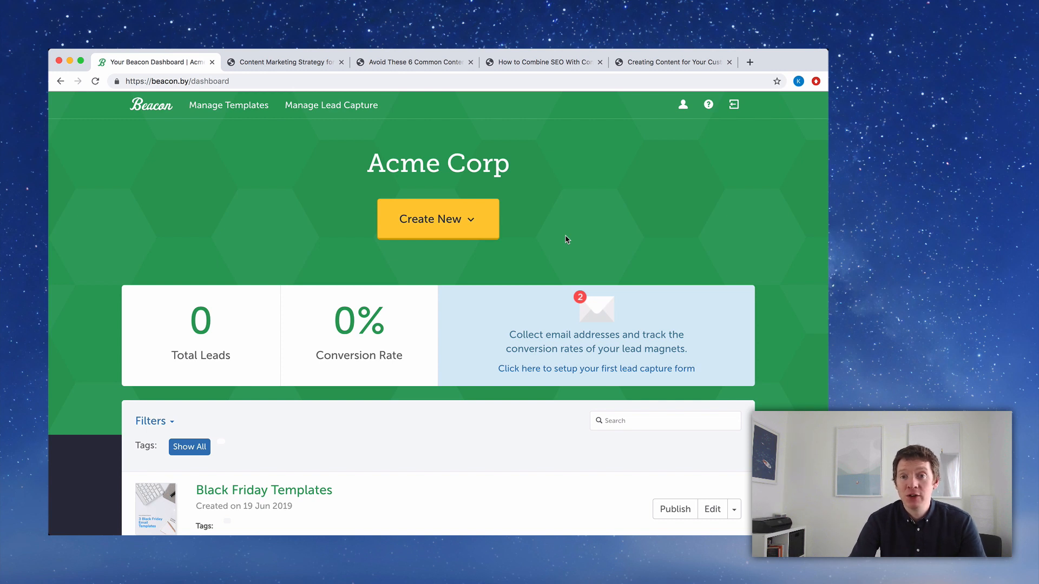
Start a new eBook lead magnet that imports blog content, choosing Other as the blog platform.
{"action": "left_click", "coordinate": [470, 225]}
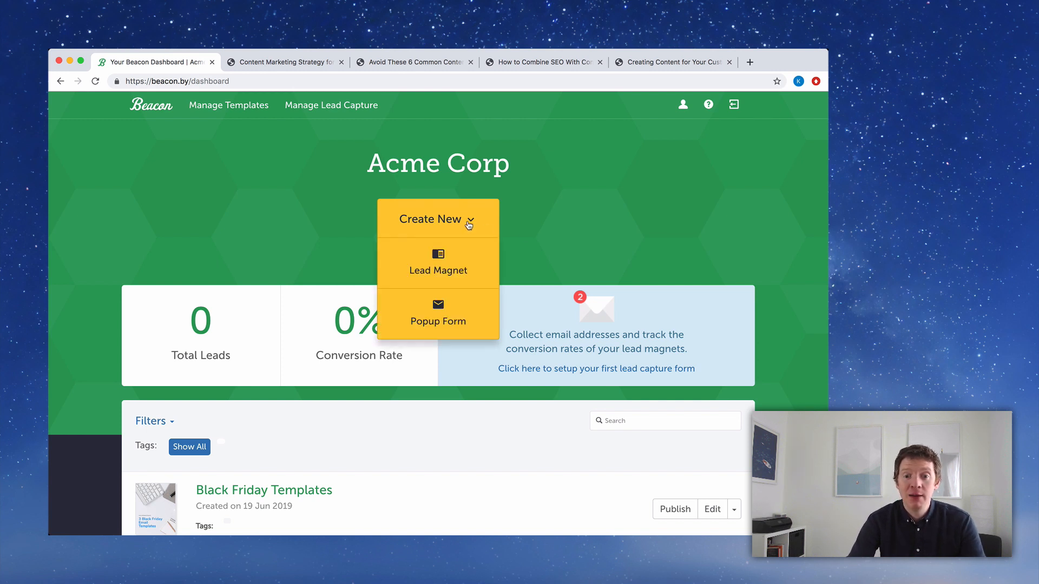
{"action": "left_click", "coordinate": [469, 270]}
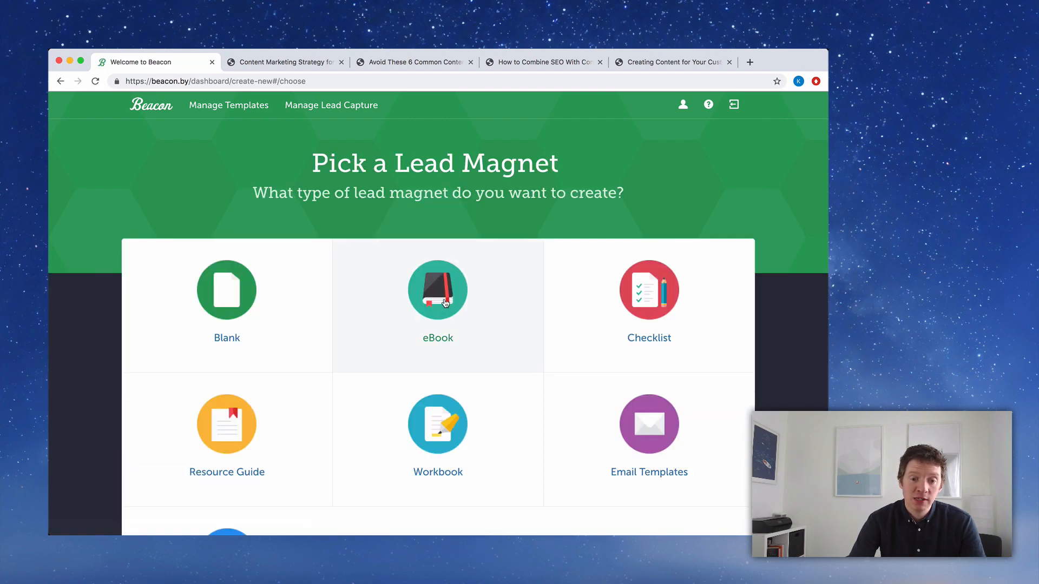
{"action": "left_click", "coordinate": [458, 308]}
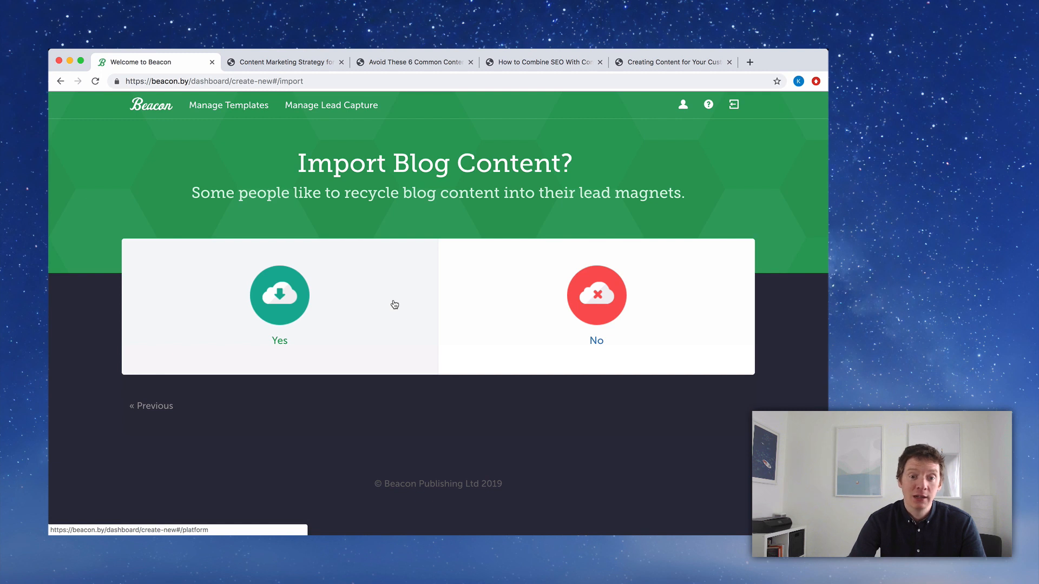
{"action": "left_click", "coordinate": [374, 307]}
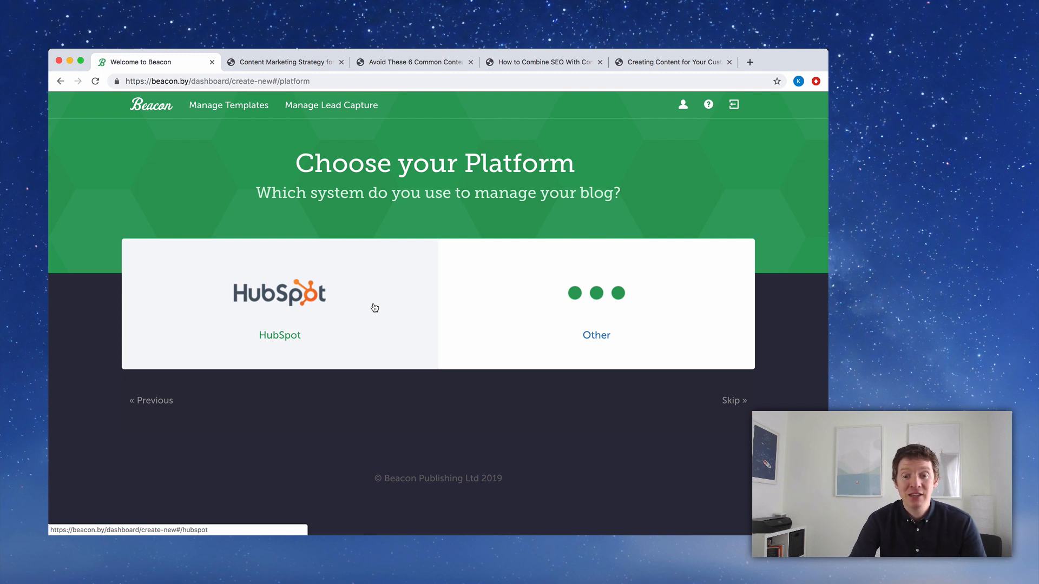
{"action": "left_click", "coordinate": [499, 308]}
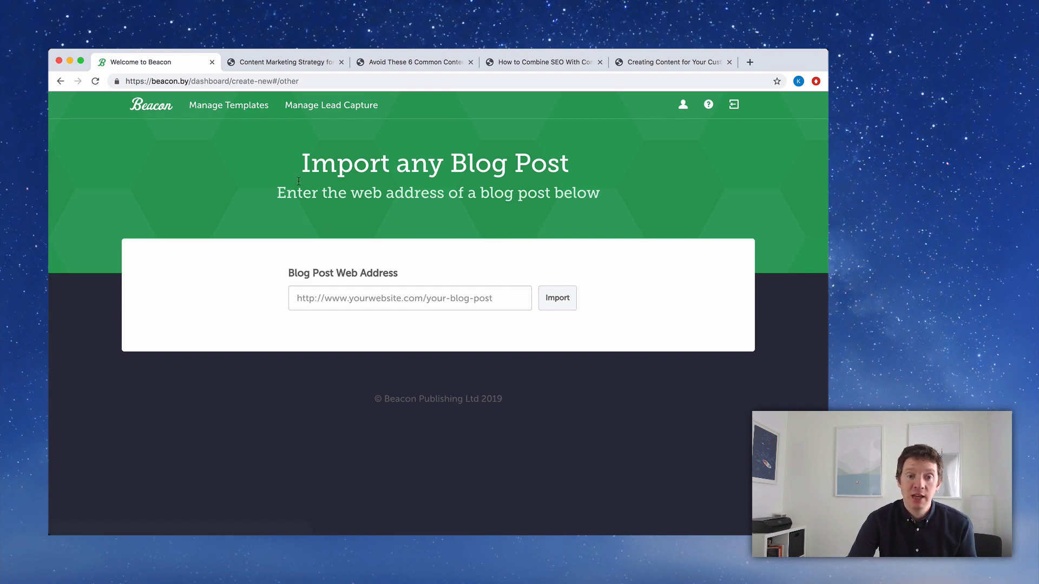
Import the blog post "A Beginner's Guide to Developing a Successful Content Marketing Strategy" using the web address from its open browser page.
{"action": "left_click", "coordinate": [269, 64]}
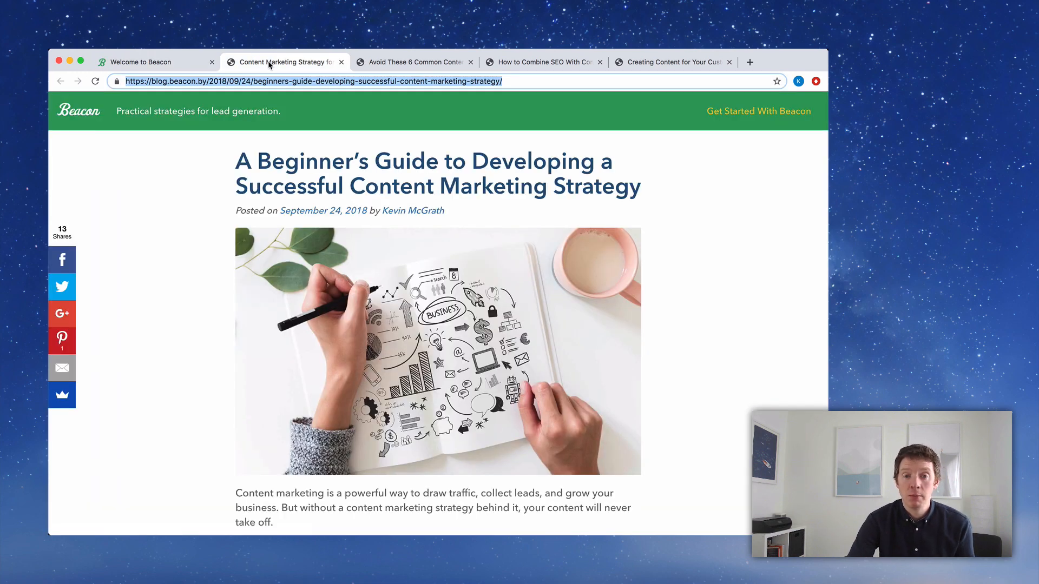
{"action": "right_click", "coordinate": [242, 85]}
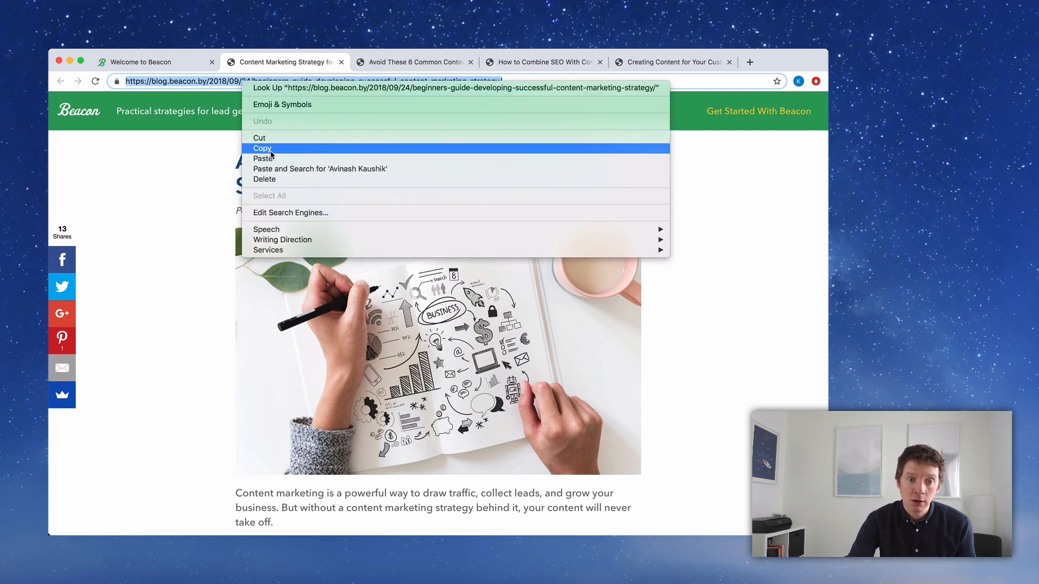
{"action": "left_click", "coordinate": [254, 147]}
{"action": "left_click", "coordinate": [179, 66]}
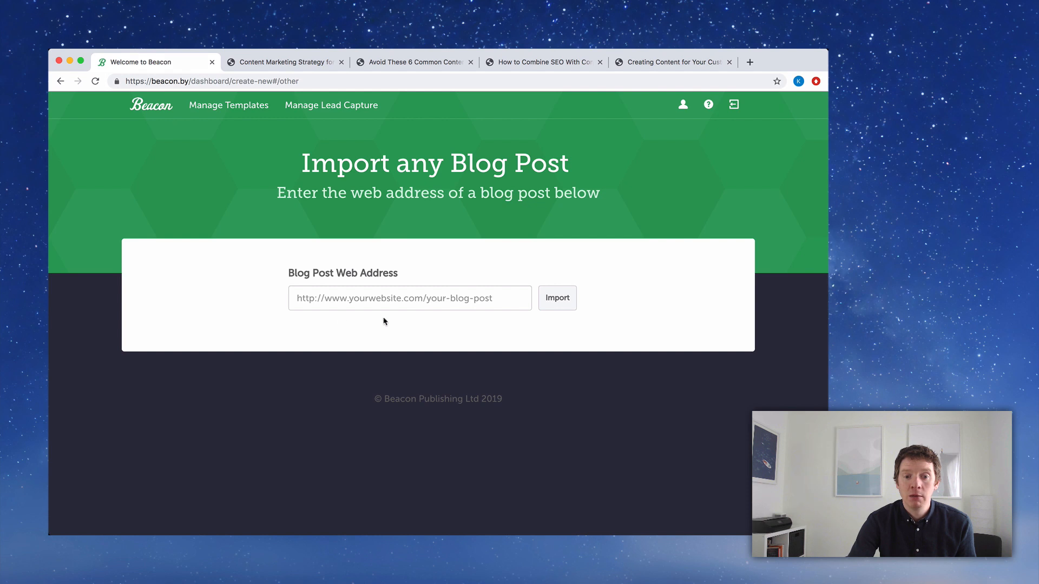
{"action": "right_click", "coordinate": [396, 299]}
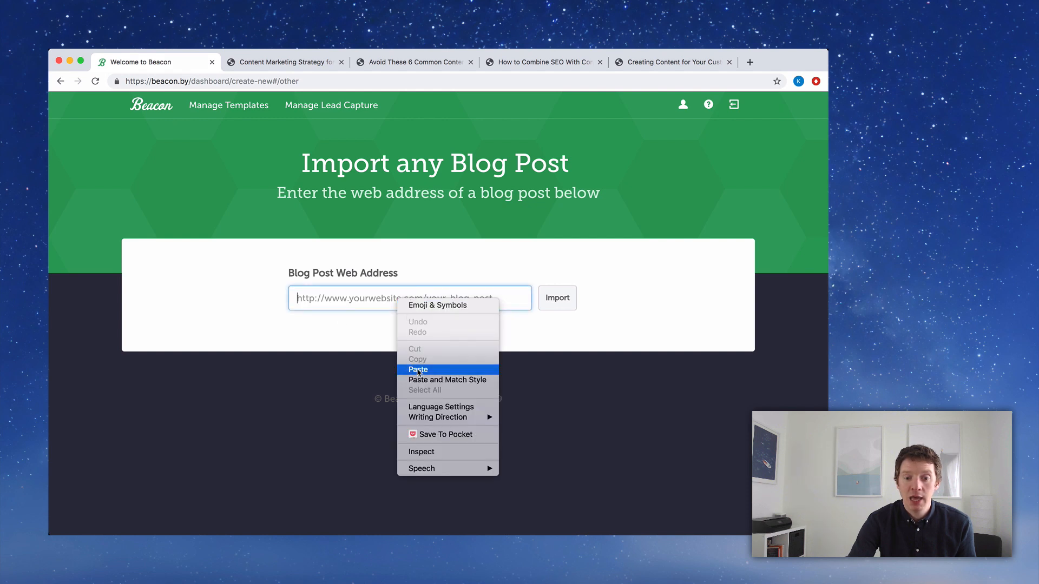
{"action": "left_click", "coordinate": [427, 370]}
{"action": "left_click", "coordinate": [566, 302]}
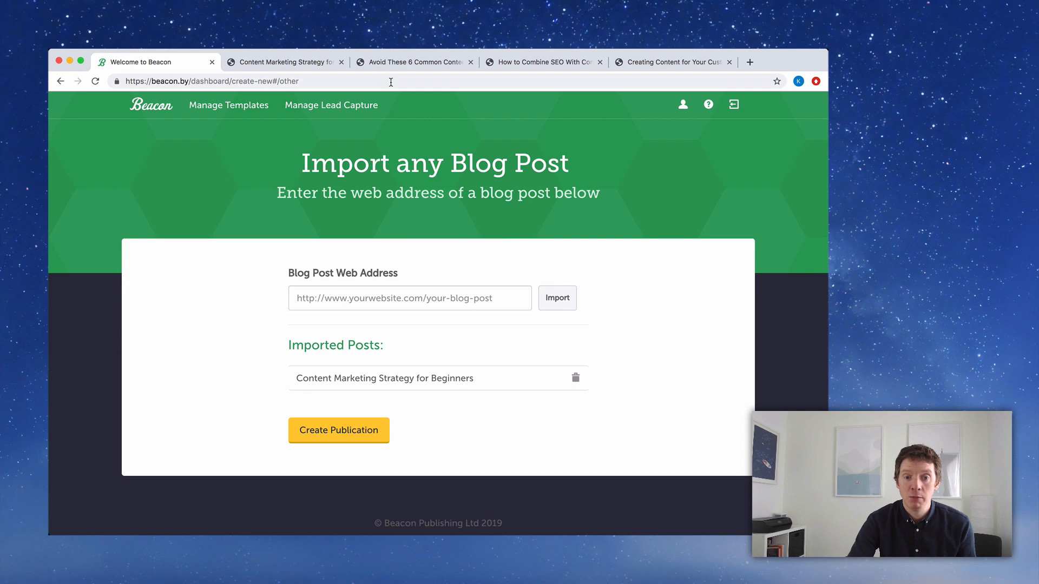
Import the blog post "Are You Making One of These 6 Content Marketing Mistakes?" by its web address.
{"action": "left_click", "coordinate": [391, 62]}
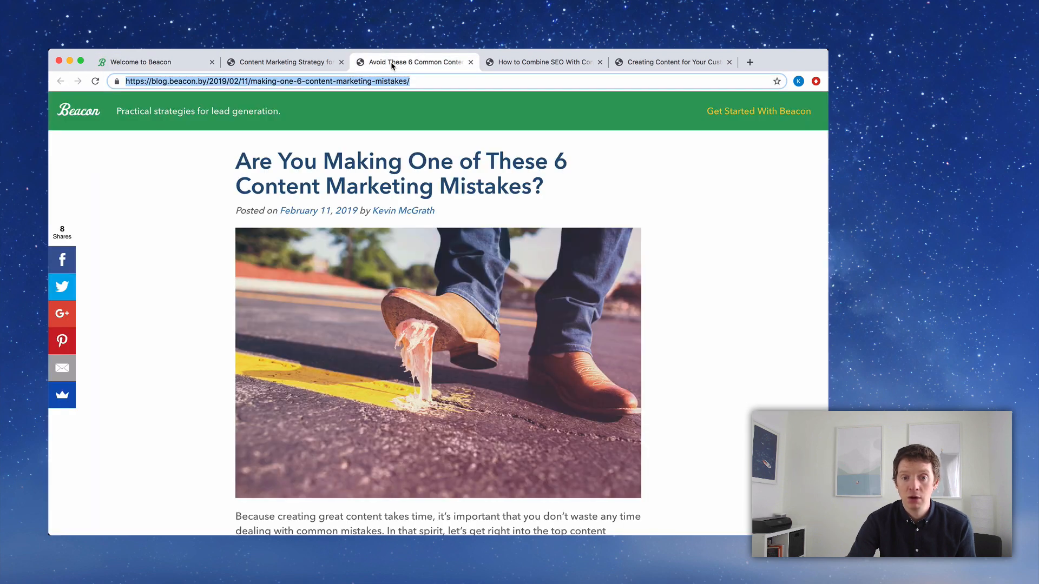
{"action": "right_click", "coordinate": [390, 82]}
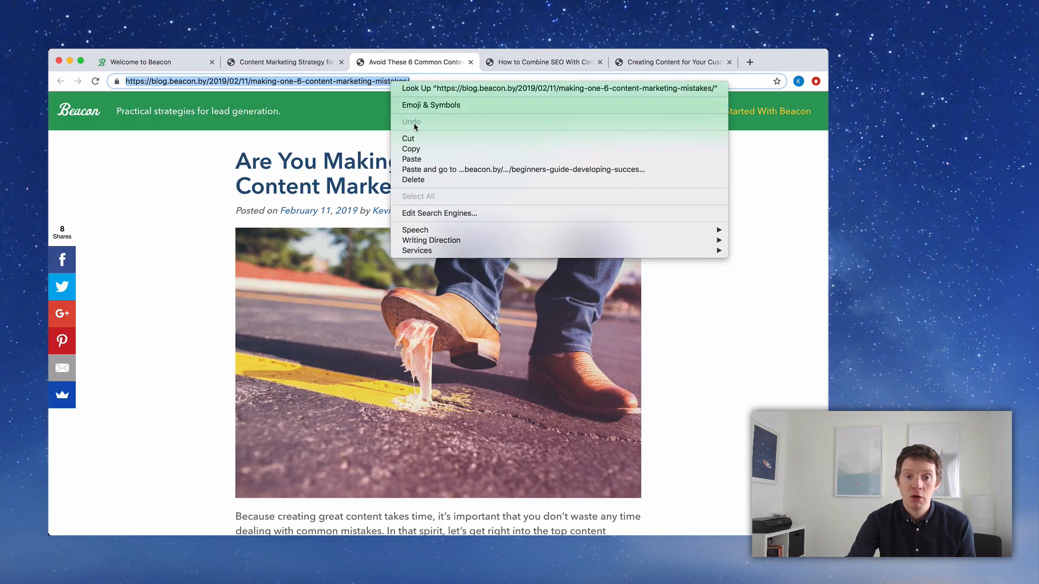
{"action": "left_click", "coordinate": [413, 148]}
{"action": "left_click", "coordinate": [174, 63]}
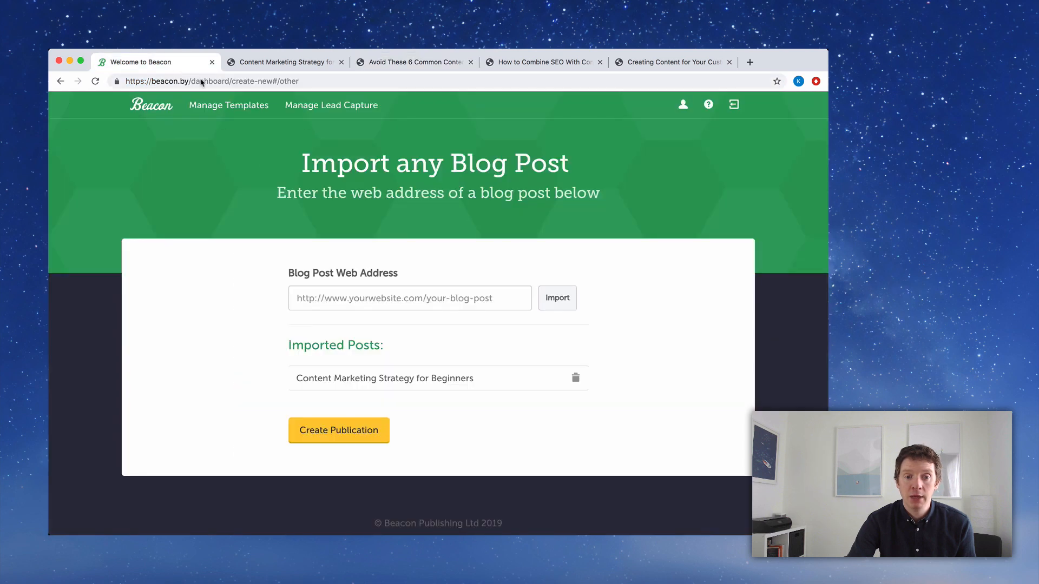
{"action": "right_click", "coordinate": [401, 301]}
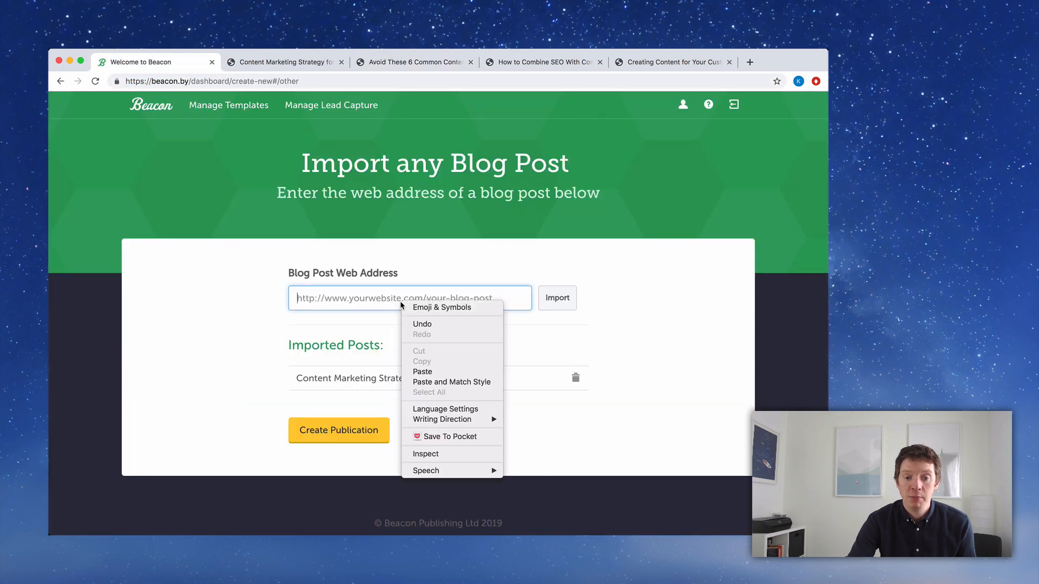
{"action": "left_click", "coordinate": [421, 372]}
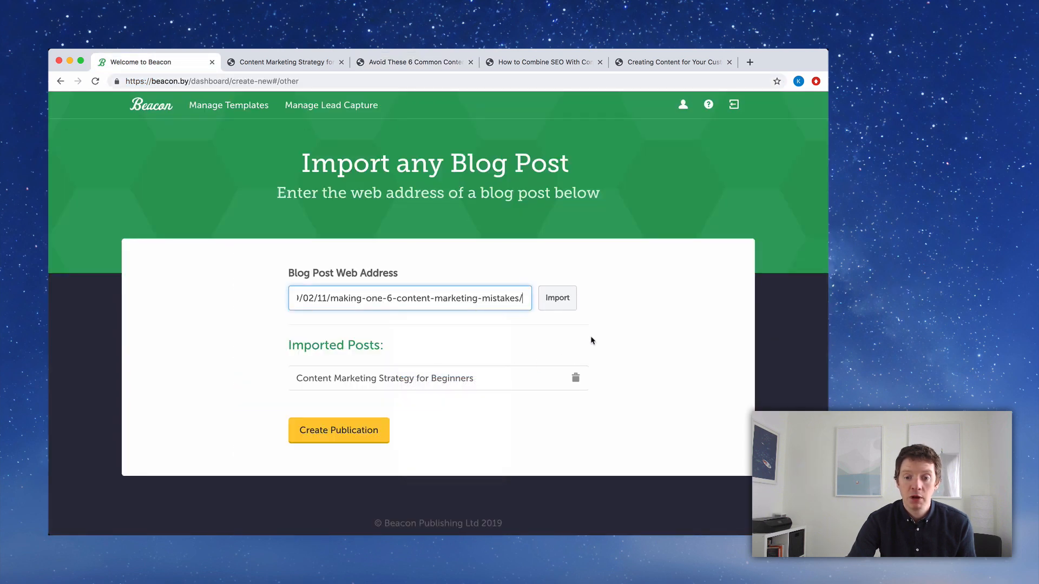
{"action": "left_click", "coordinate": [557, 299]}
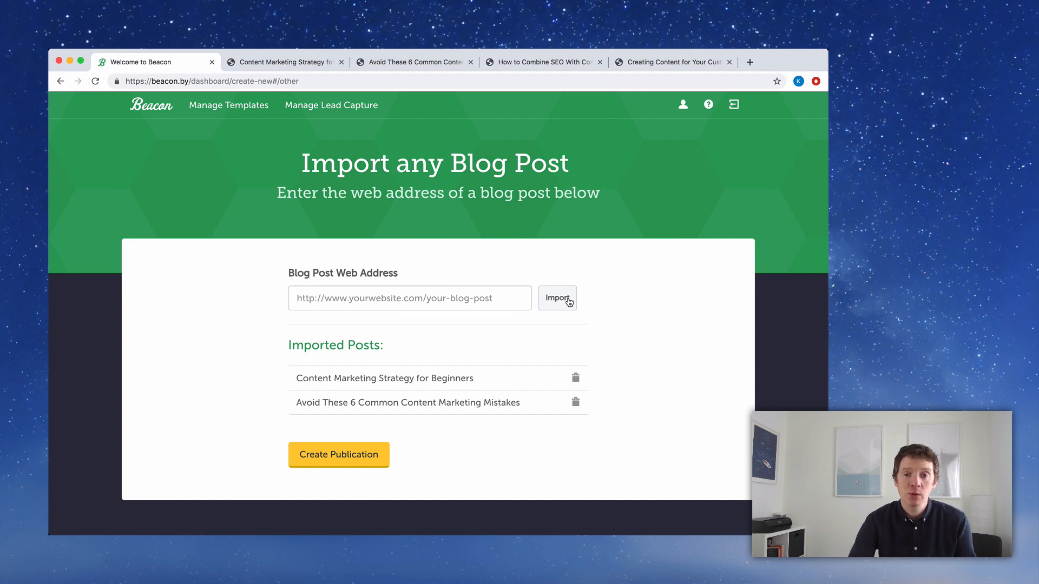
Import the blog post "How to Use SEO in Your Content Marketing Strategy" by its web address.
{"action": "left_click", "coordinate": [560, 64]}
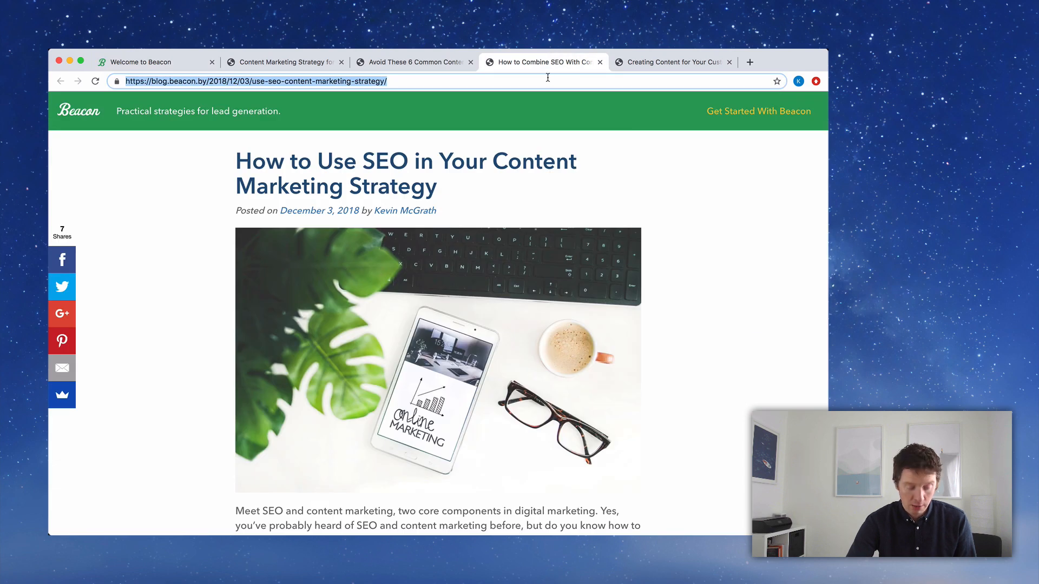
{"action": "key", "text": "super+1"}
{"action": "left_click", "coordinate": [465, 298]}
{"action": "key", "text": "super+v"}
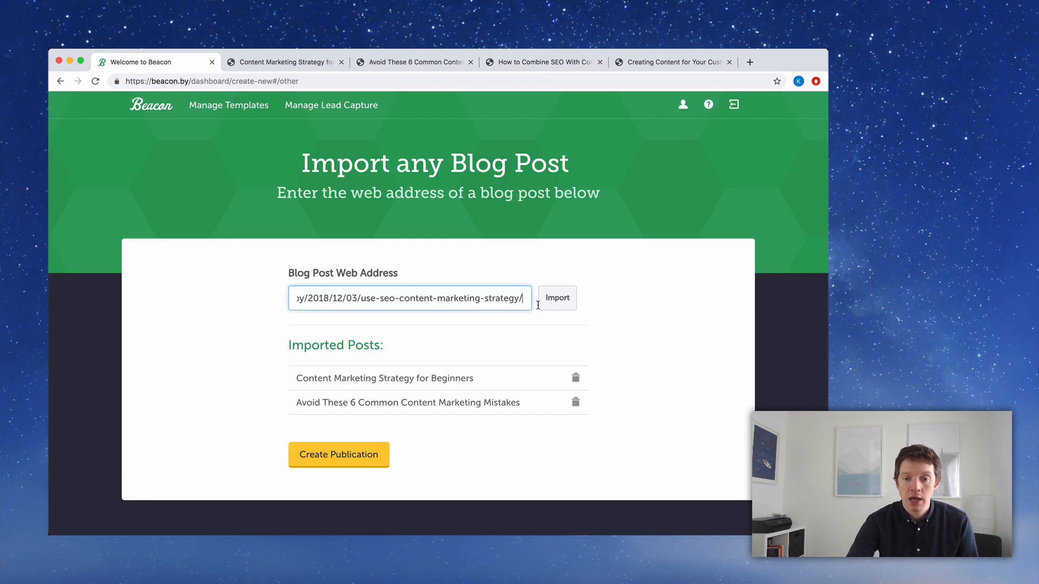
{"action": "left_click", "coordinate": [548, 307]}
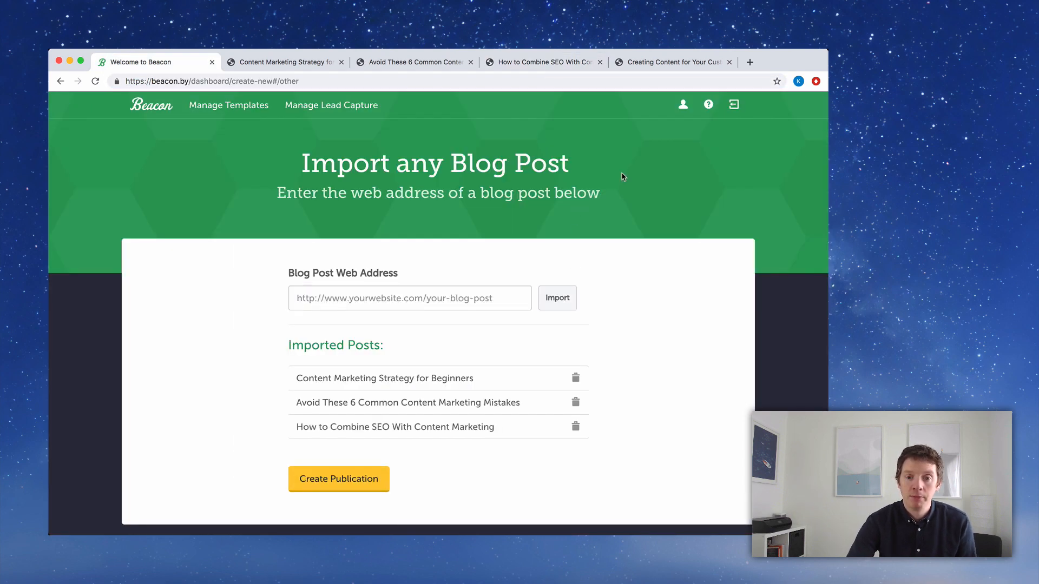
Import the blog post "Creating Content for Each Milestone in Your Customer's Journey" by its web address.
{"action": "left_click", "coordinate": [671, 62]}
{"action": "left_click", "coordinate": [624, 81]}
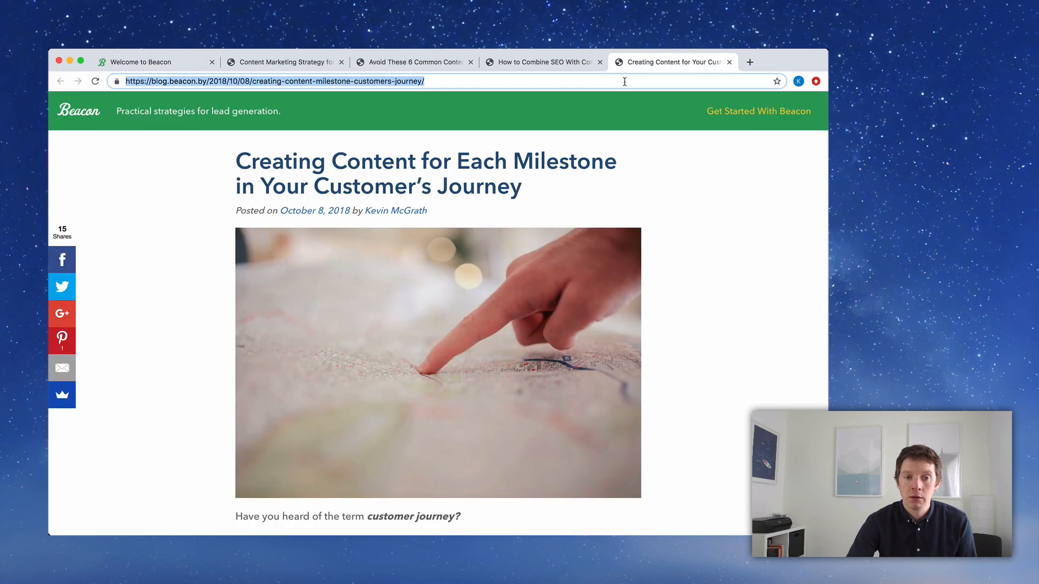
{"action": "key", "text": "super+1"}
{"action": "left_click", "coordinate": [457, 297]}
{"action": "key", "text": "super+v"}
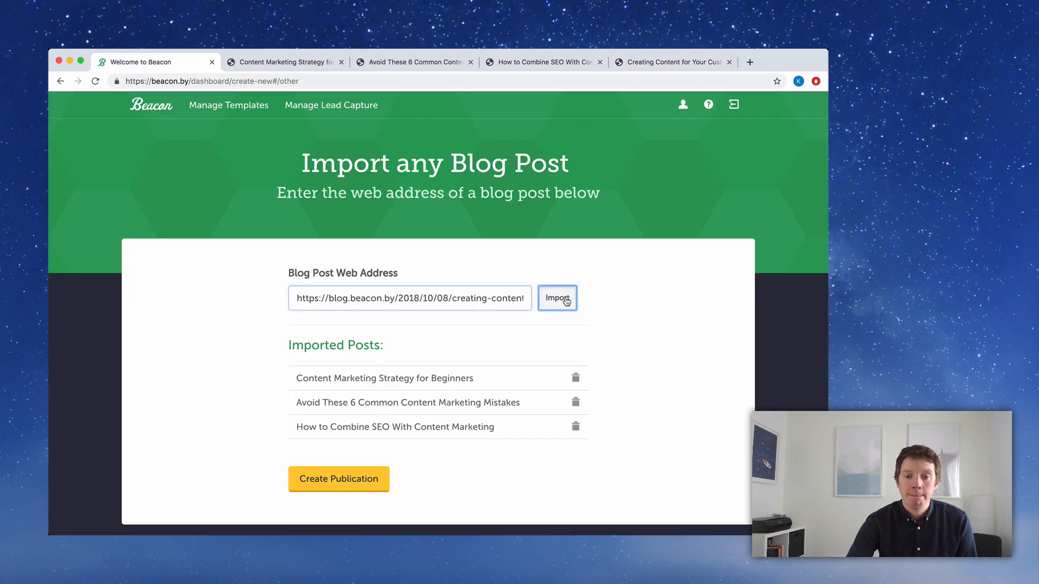
{"action": "left_click", "coordinate": [556, 296]}
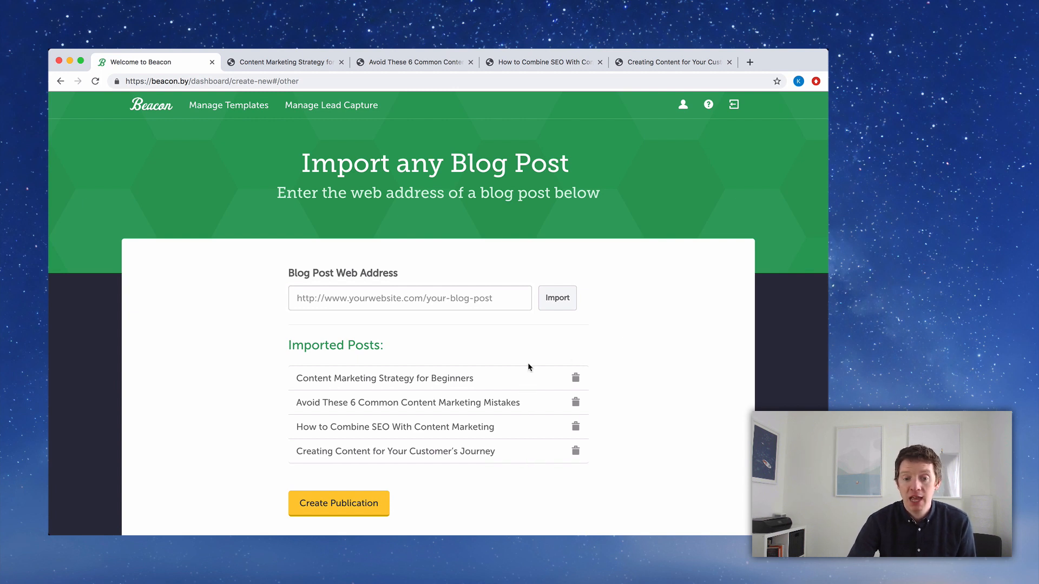
Create the publication from the imported posts and choose the "Read Between the Lines" theme with the glasses on a desk.
{"action": "left_click", "coordinate": [386, 510]}
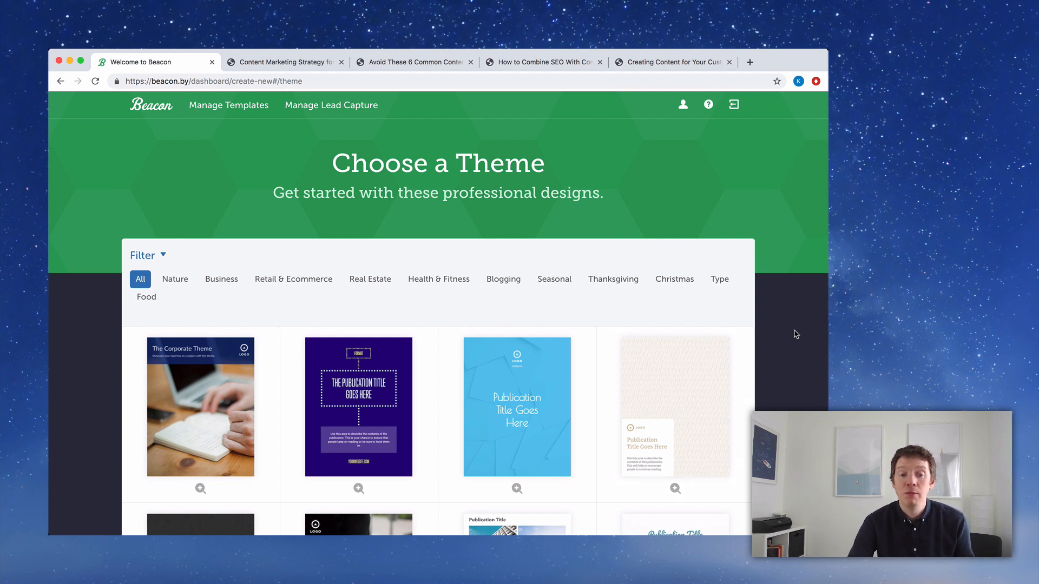
{"action": "scroll", "coordinate": [796, 334], "scroll_direction": "down", "scroll_amount": 4}
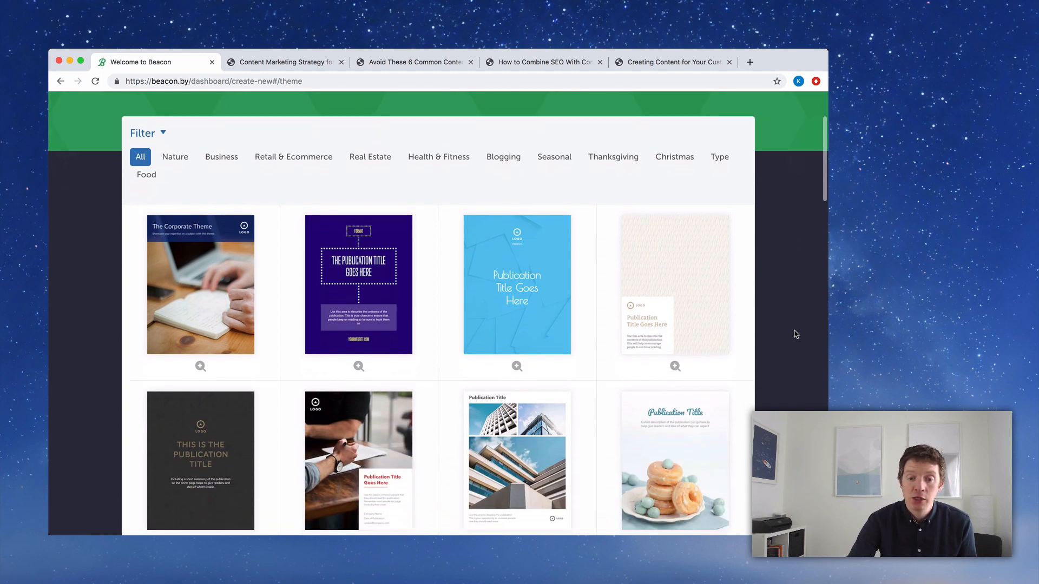
{"action": "scroll", "coordinate": [796, 334], "scroll_direction": "down", "scroll_amount": 1}
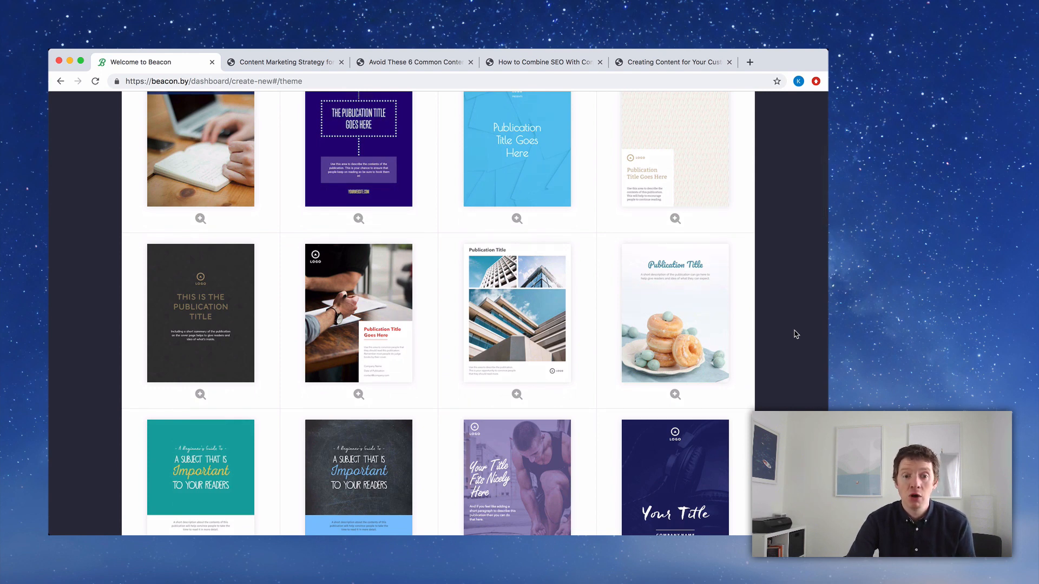
{"action": "scroll", "coordinate": [796, 335], "scroll_direction": "down", "scroll_amount": 1}
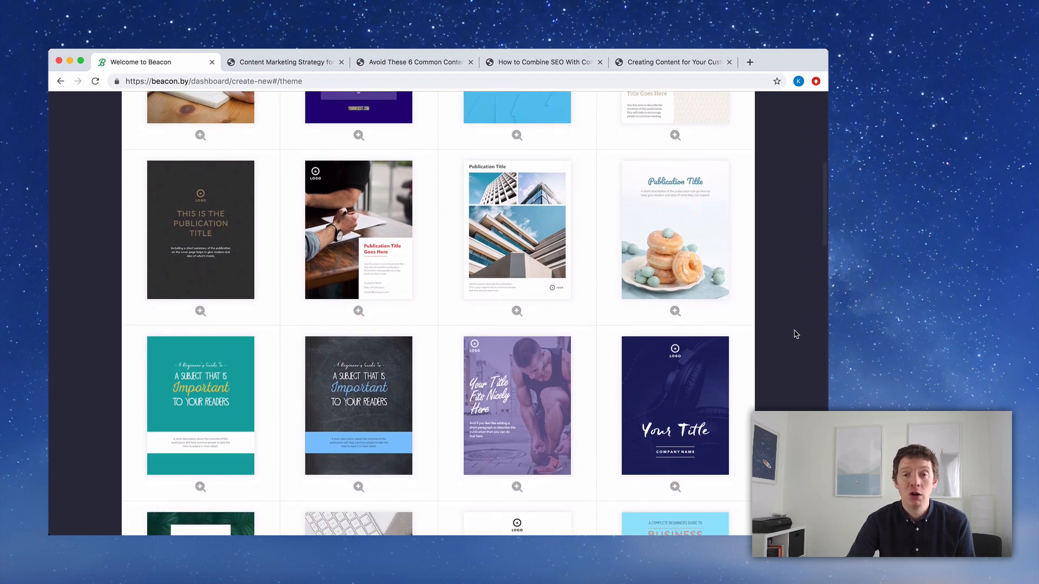
{"action": "scroll", "coordinate": [795, 335], "scroll_direction": "down", "scroll_amount": 3}
{"action": "scroll", "coordinate": [795, 335], "scroll_direction": "down", "scroll_amount": 4}
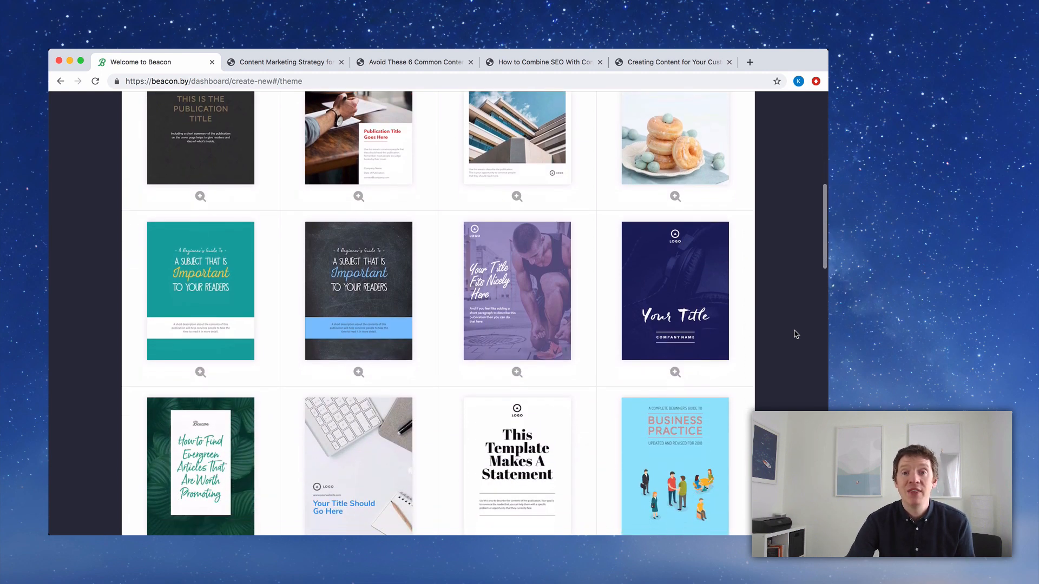
{"action": "scroll", "coordinate": [796, 335], "scroll_direction": "down", "scroll_amount": 7}
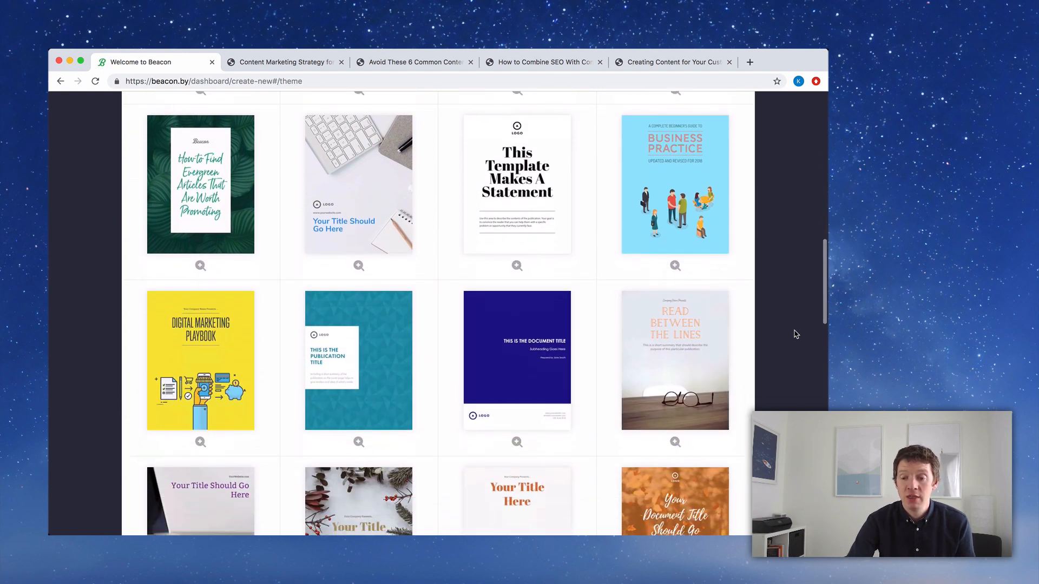
{"action": "left_click", "coordinate": [707, 367]}
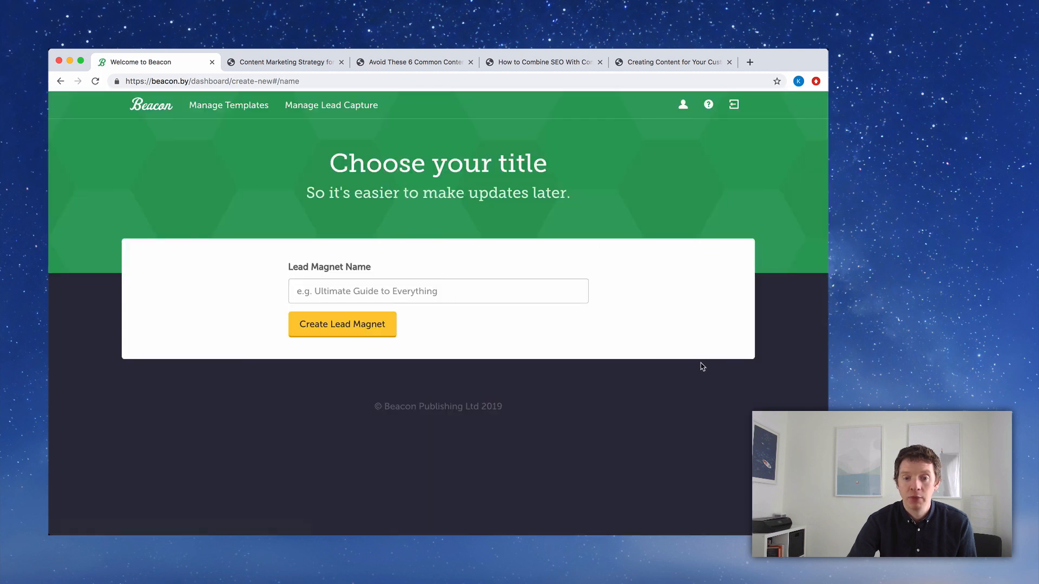
Name the lead magnet "Content Marketing For Beginners" and create it, opening its cover page in the editor.
{"action": "left_click", "coordinate": [569, 296]}
{"action": "type", "text": "Conte"}
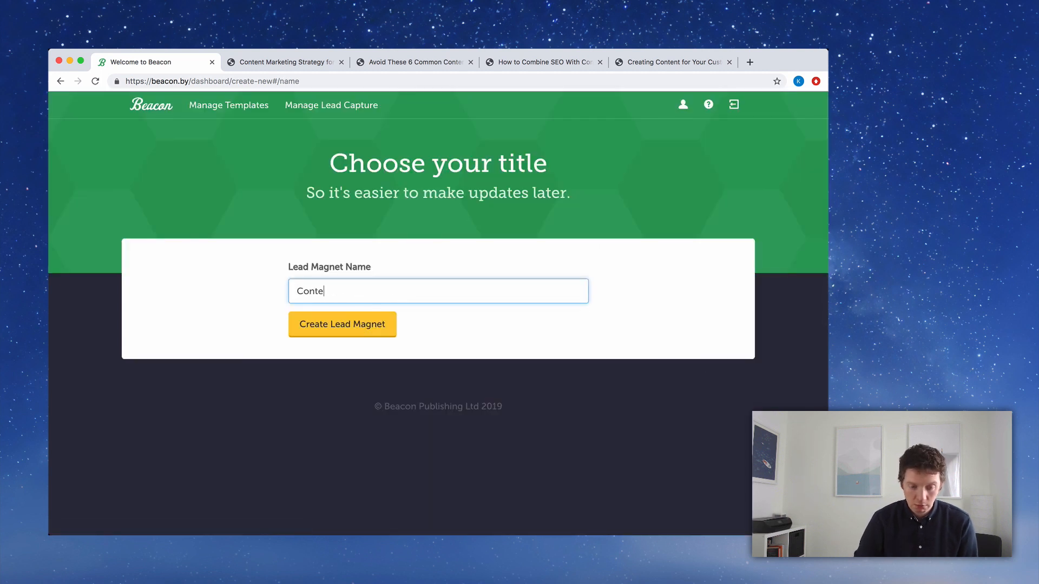
{"action": "type", "text": "nt Marketing For B"}
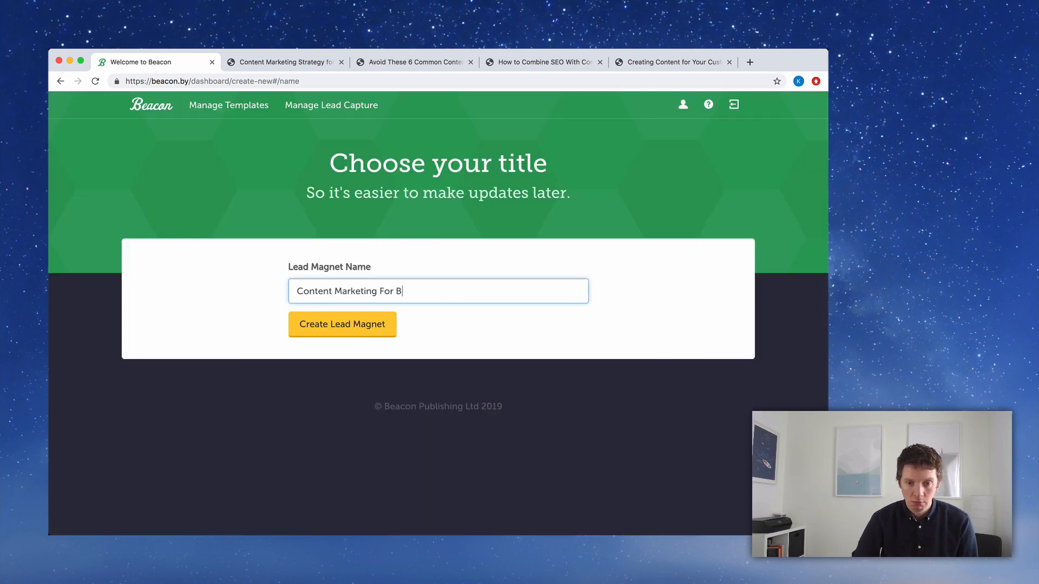
{"action": "type", "text": "eginners"}
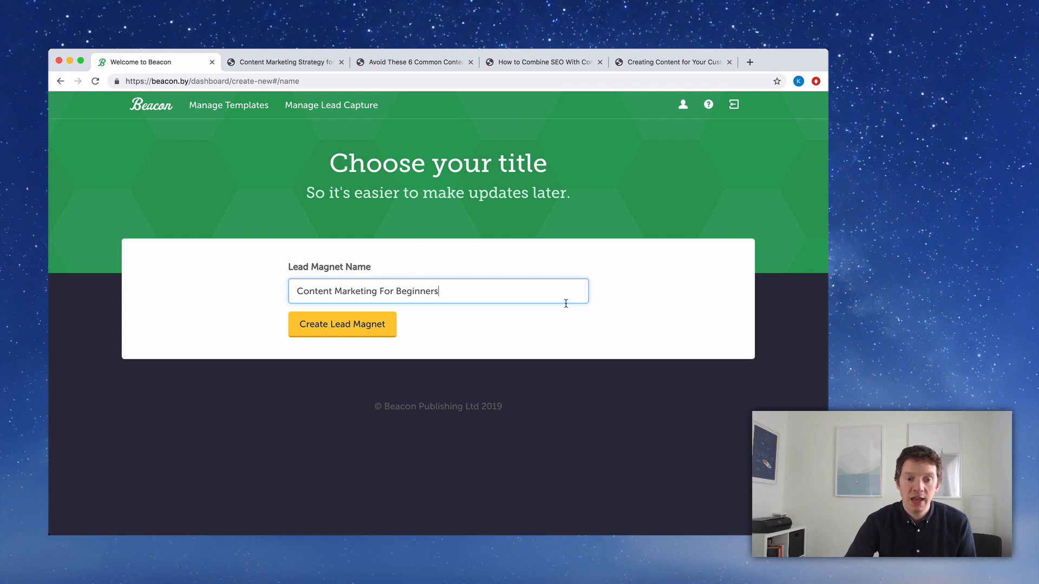
{"action": "left_click", "coordinate": [382, 338]}
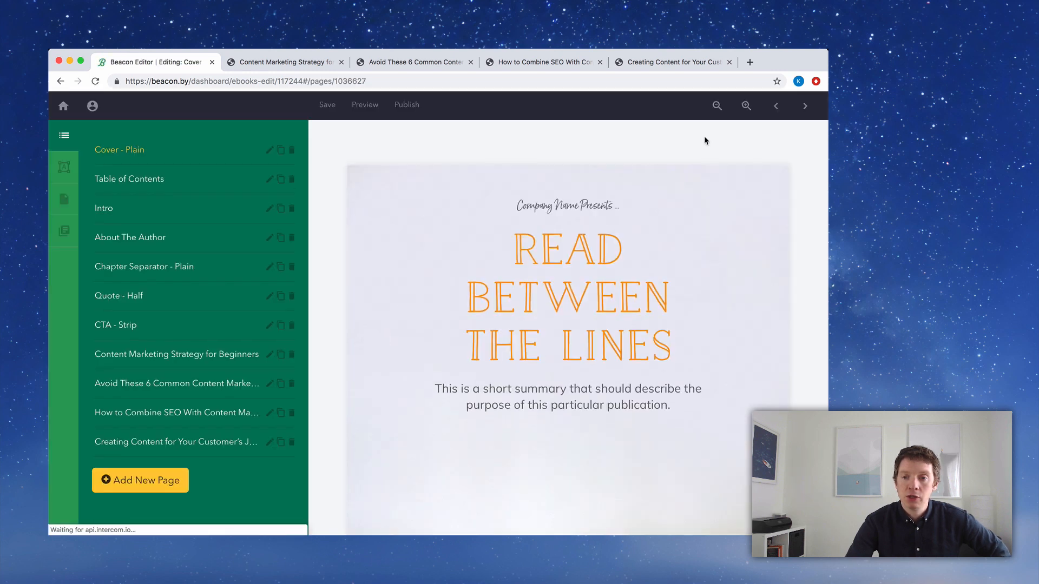
{"action": "left_click", "coordinate": [717, 107]}
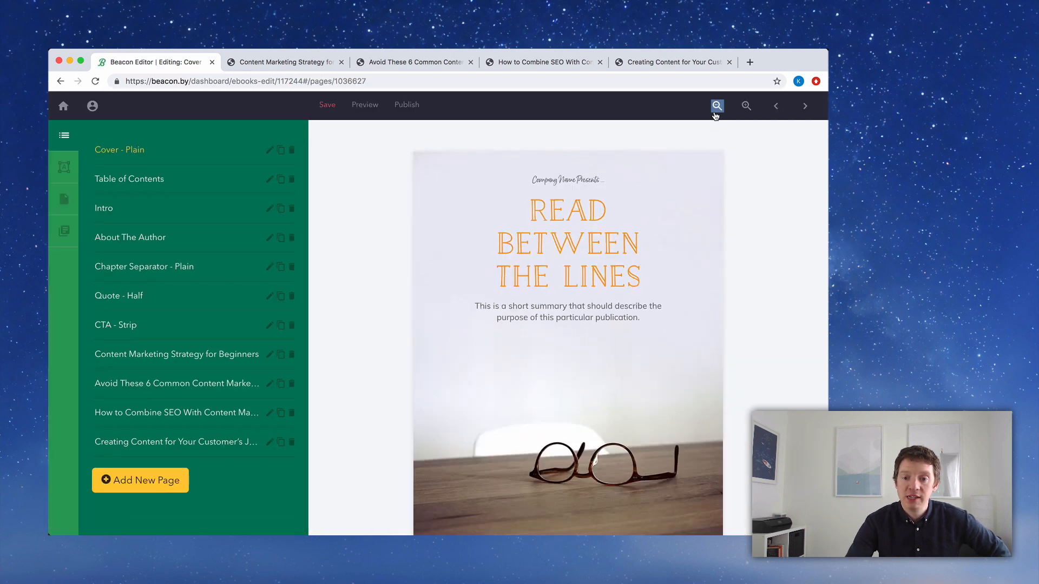
{"action": "left_click", "coordinate": [716, 115]}
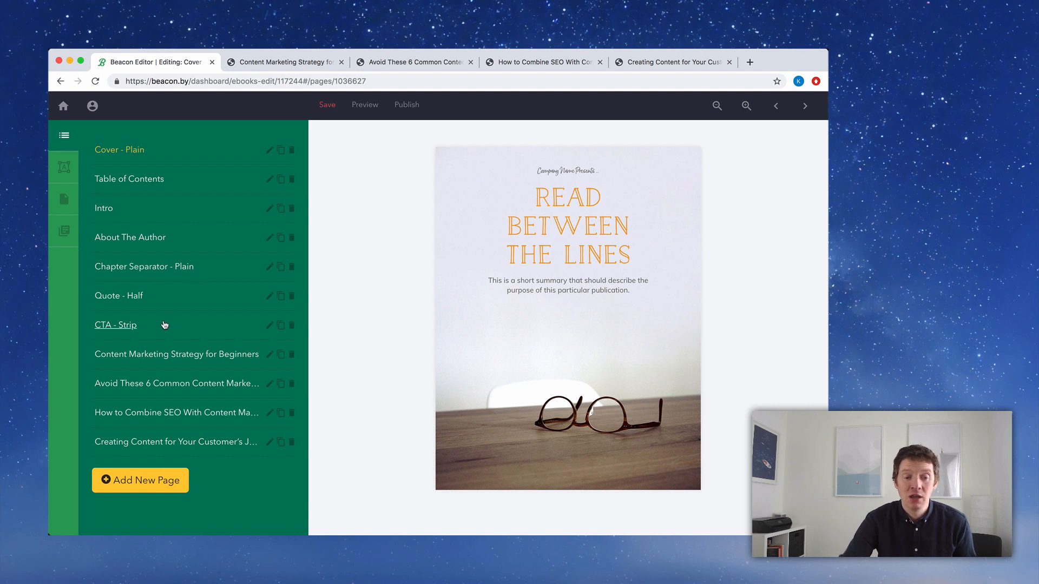
Read through the imported "Content Marketing Strategy for Beginners" page to its end, enlarging the page view to check the closing content.
{"action": "left_click", "coordinate": [191, 355]}
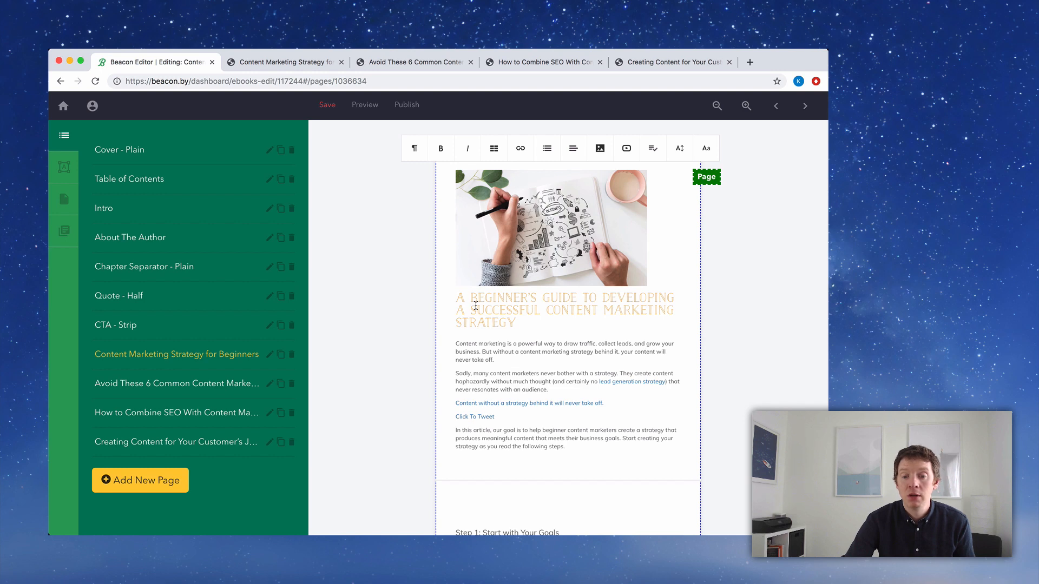
{"action": "scroll", "coordinate": [377, 315], "scroll_direction": "down", "scroll_amount": 3}
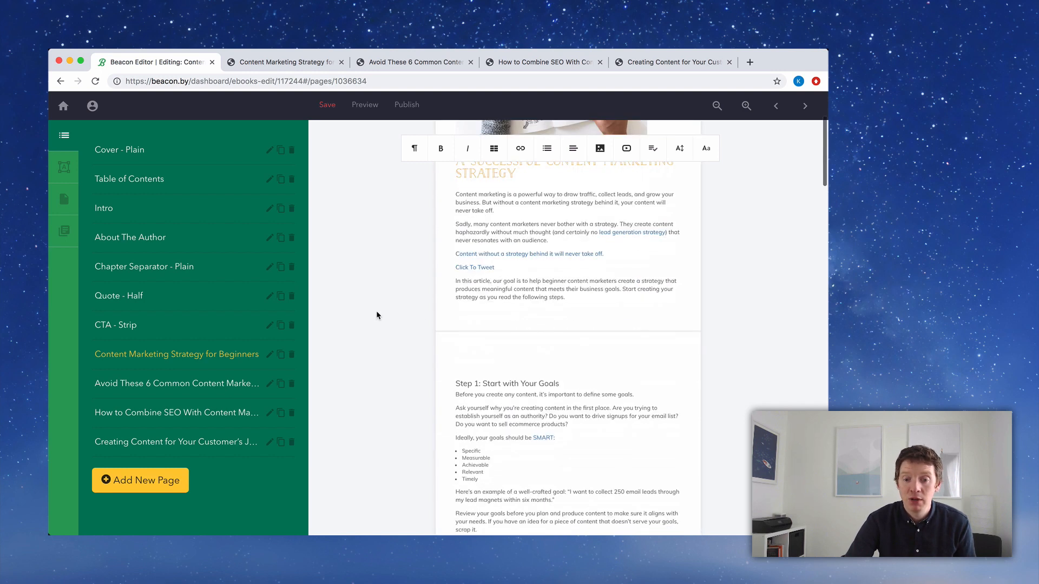
{"action": "scroll", "coordinate": [582, 276], "scroll_direction": "down", "scroll_amount": 2}
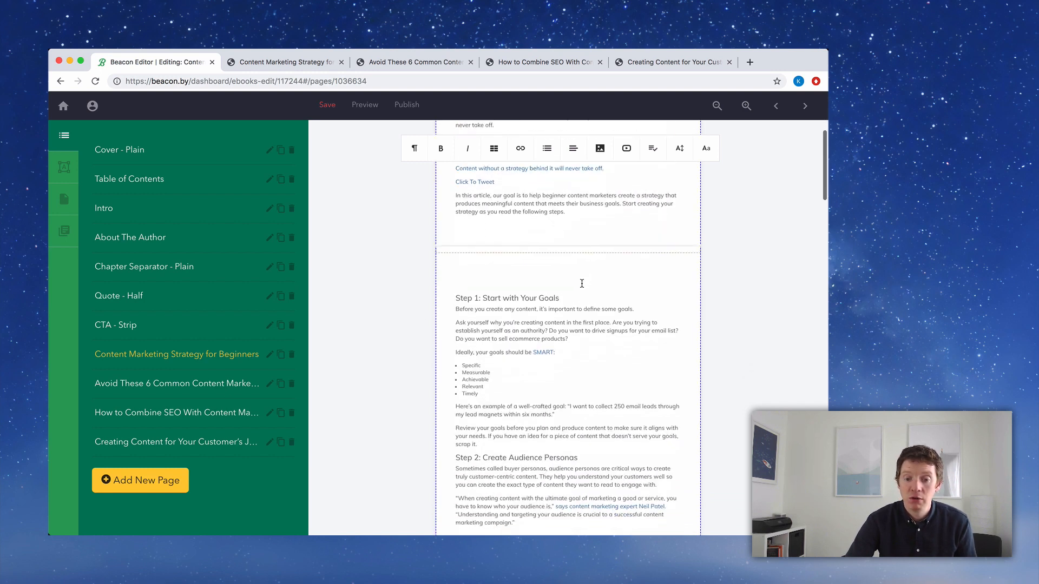
{"action": "scroll", "coordinate": [350, 293], "scroll_direction": "down", "scroll_amount": 10}
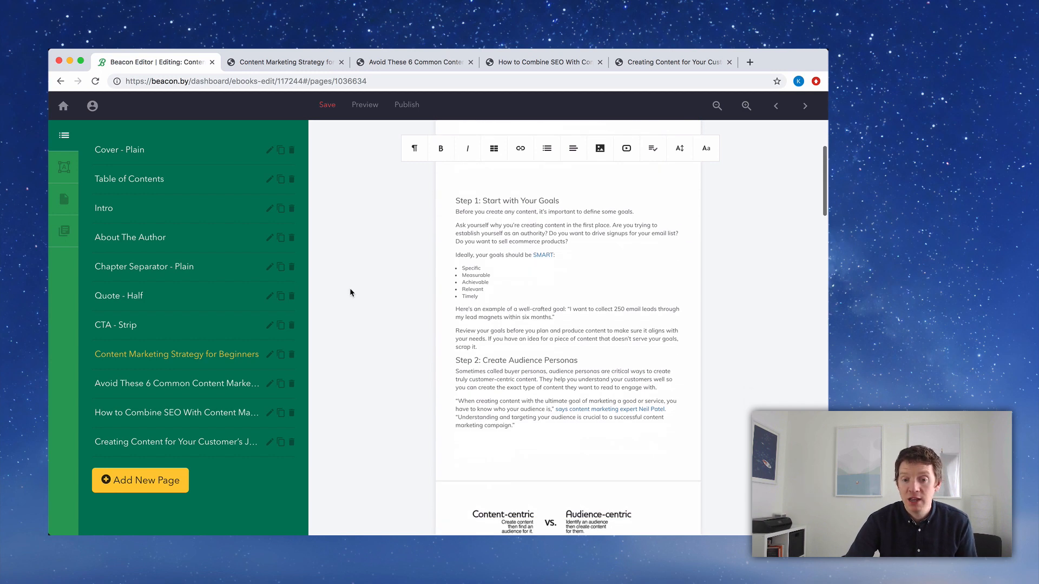
{"action": "scroll", "coordinate": [349, 293], "scroll_direction": "down", "scroll_amount": 7}
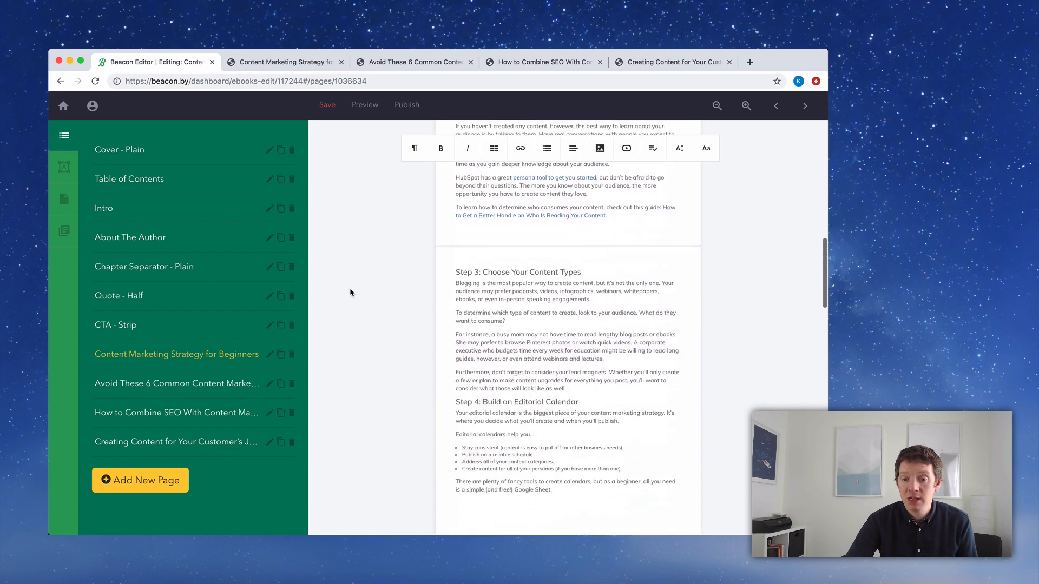
{"action": "scroll", "coordinate": [349, 292], "scroll_direction": "down", "scroll_amount": 9}
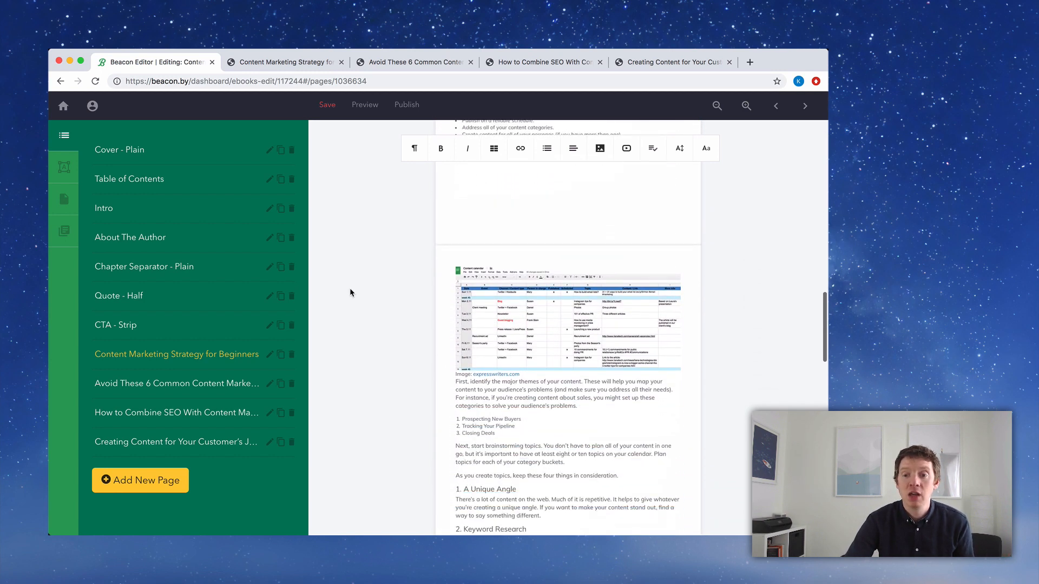
{"action": "scroll", "coordinate": [350, 293], "scroll_direction": "down", "scroll_amount": 12}
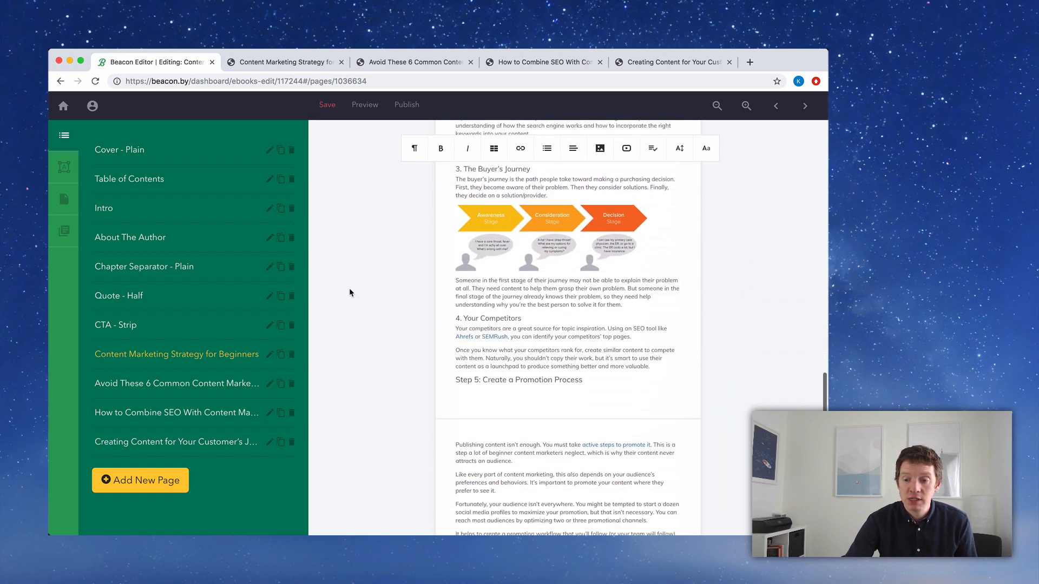
{"action": "scroll", "coordinate": [349, 292], "scroll_direction": "down", "scroll_amount": 2}
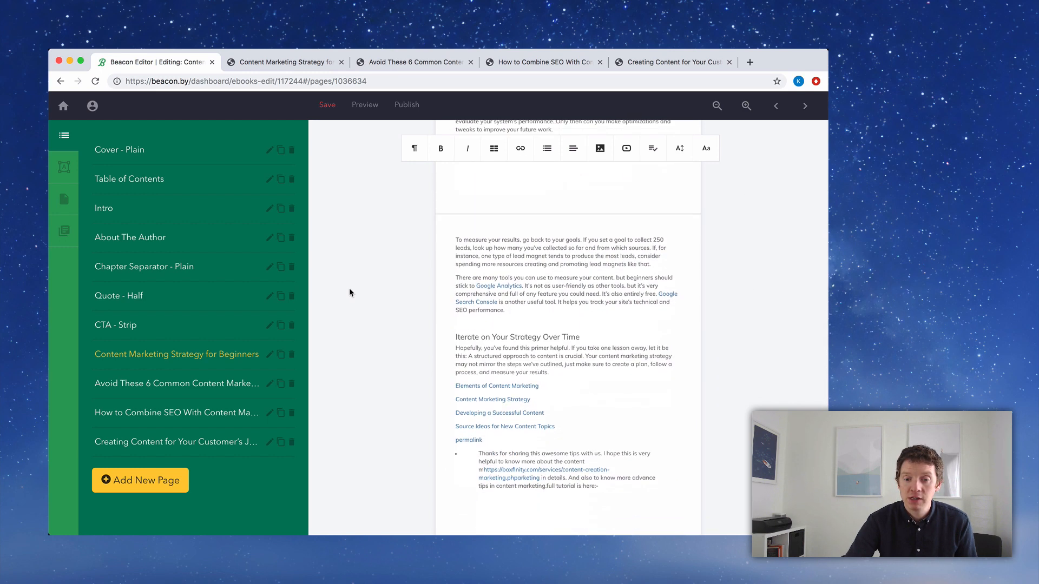
{"action": "left_click", "coordinate": [746, 106]}
{"action": "scroll", "coordinate": [725, 218], "scroll_direction": "down", "scroll_amount": 10}
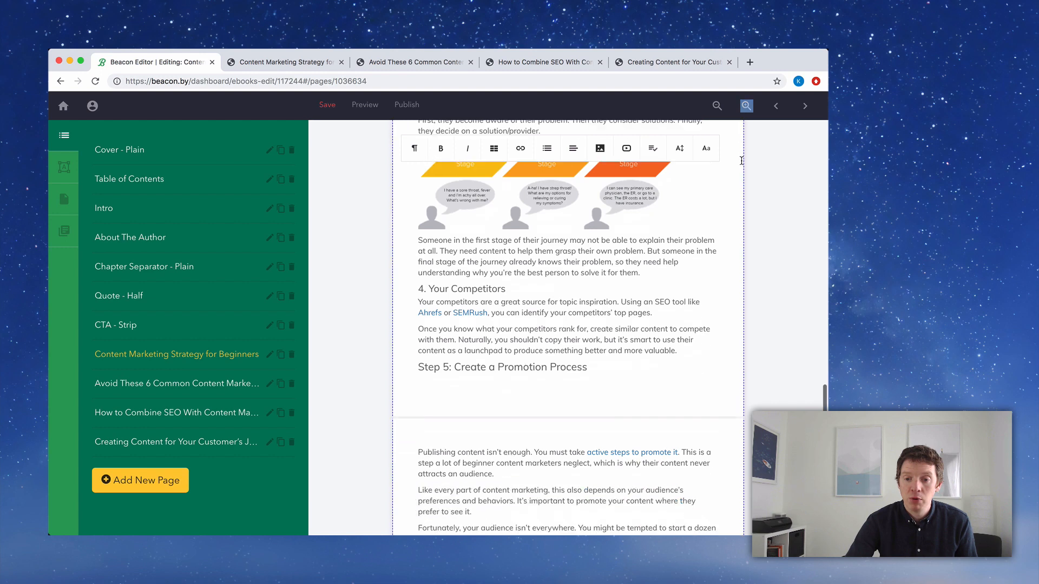
{"action": "scroll", "coordinate": [725, 219], "scroll_direction": "down", "scroll_amount": 10}
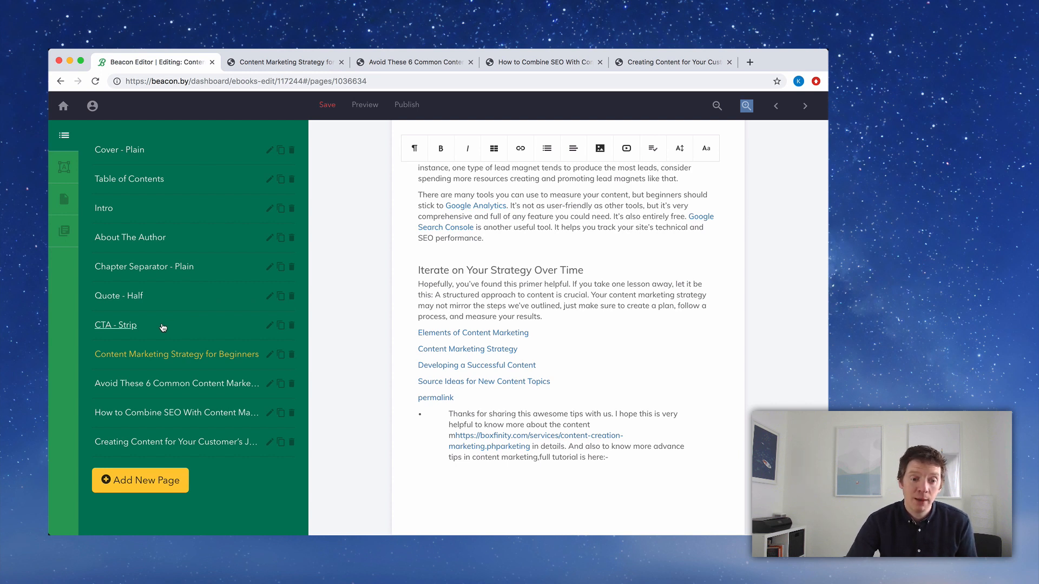
Reorder the pages: CTA - Strip last, the "Avoid These 6 Common" post just above it, and the Customer's Journey post before the SEO post.
{"action": "left_click_drag", "start_coordinate": [161, 327], "coordinate": [157, 452]}
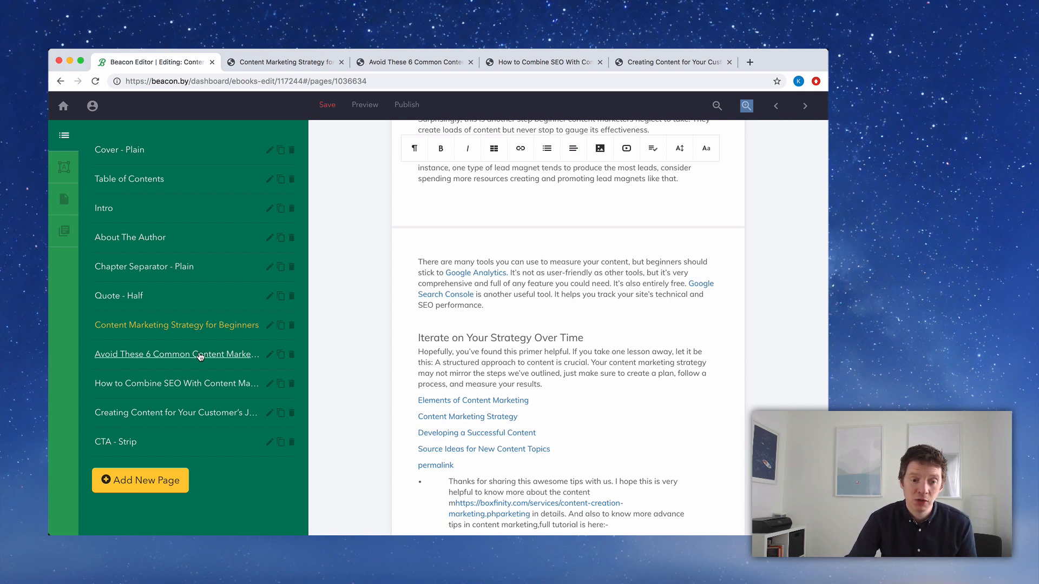
{"action": "left_click_drag", "start_coordinate": [200, 357], "coordinate": [194, 420]}
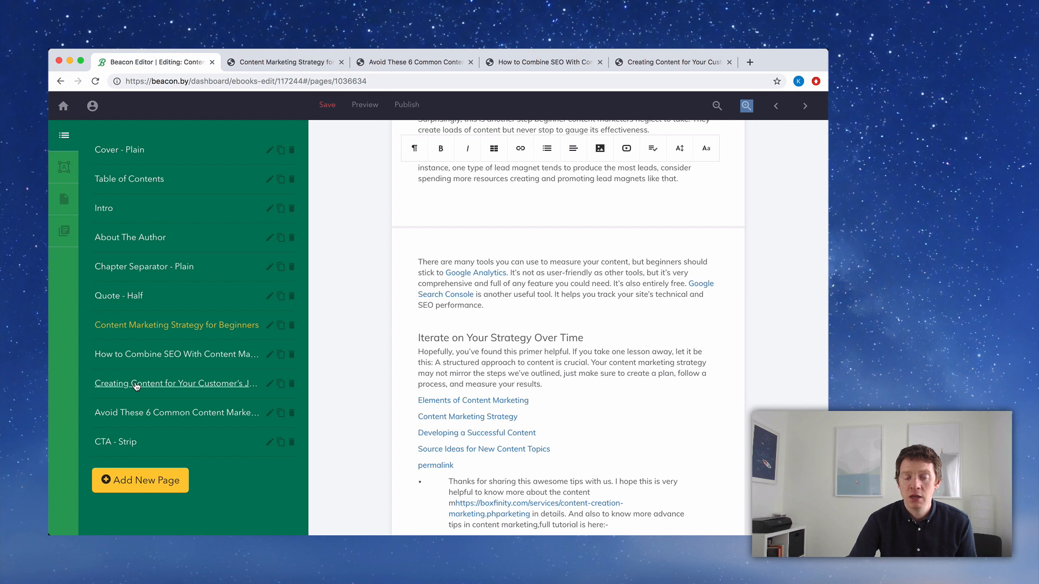
{"action": "left_click_drag", "start_coordinate": [136, 385], "coordinate": [138, 355]}
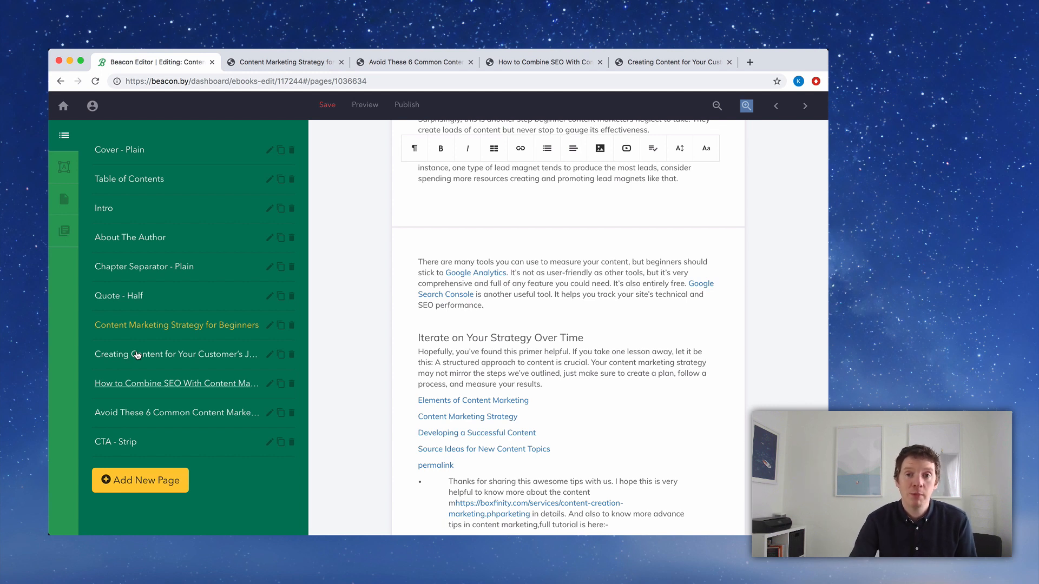
Replace the company line above the headline on the cover page with "Software Inc Presents...".
{"action": "left_click", "coordinate": [193, 157]}
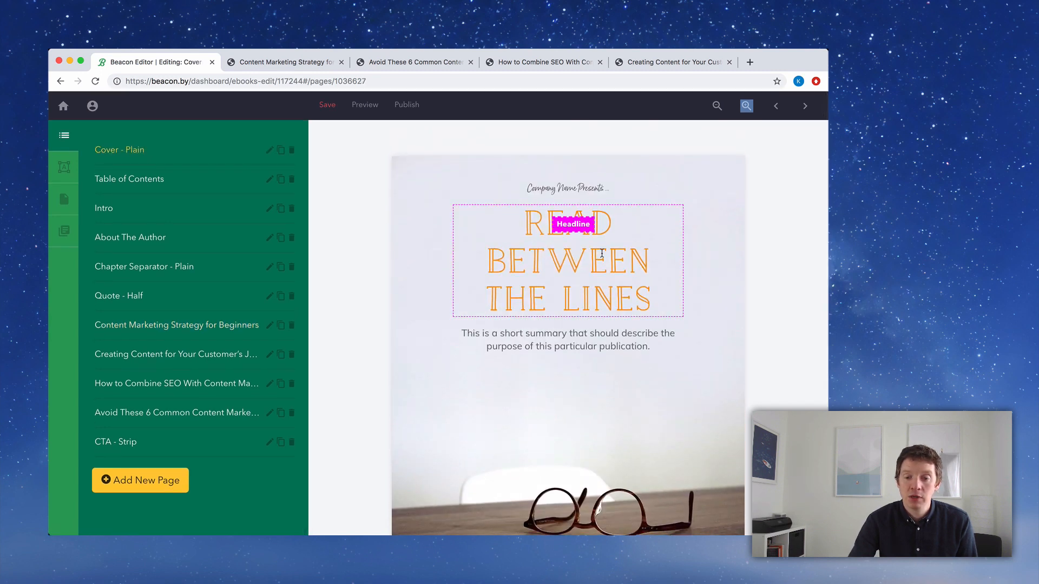
{"action": "triple_click", "coordinate": [589, 186]}
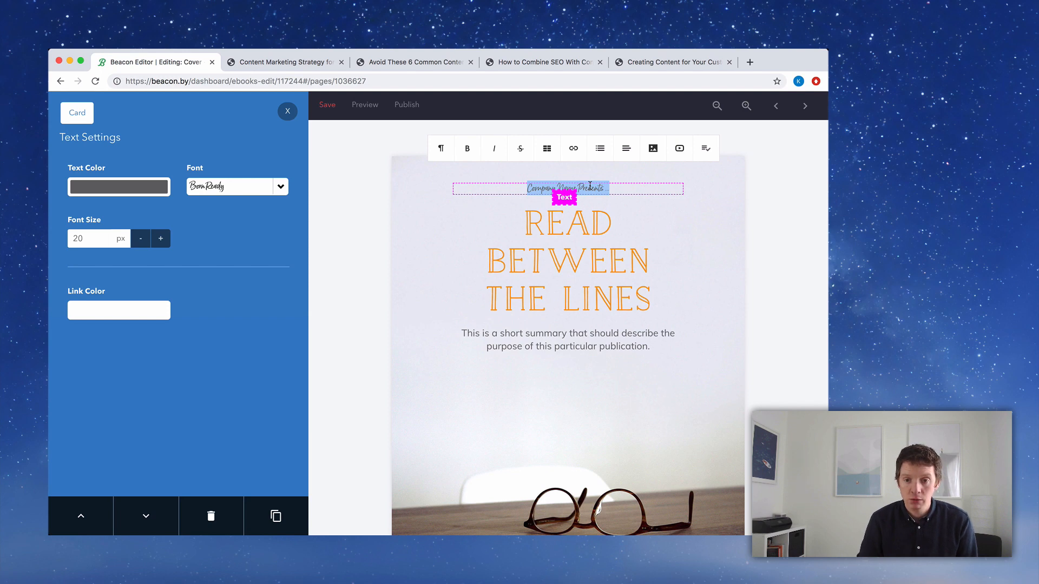
{"action": "triple_click", "coordinate": [590, 186]}
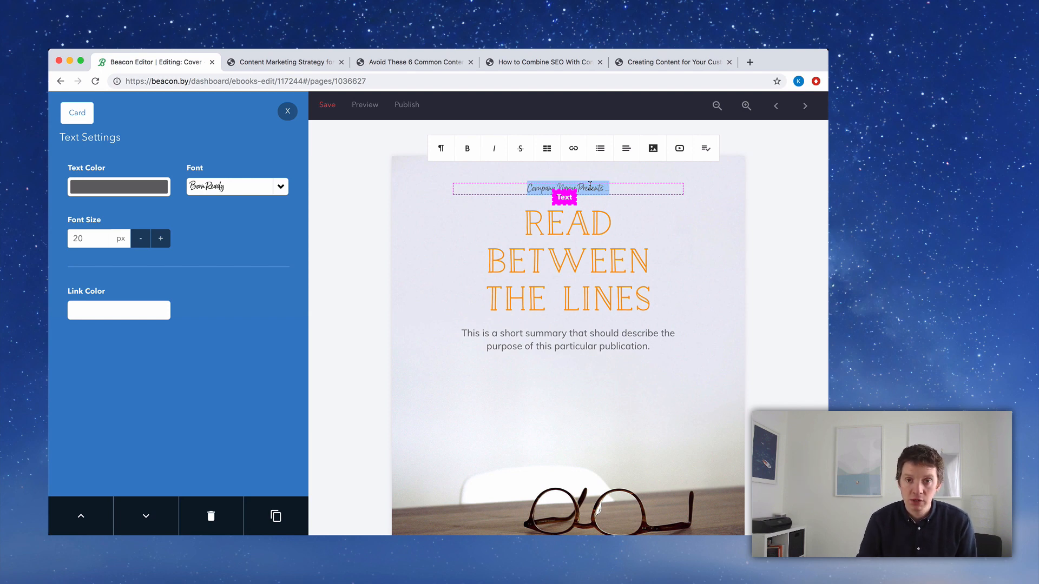
{"action": "type", "text": "Softw"}
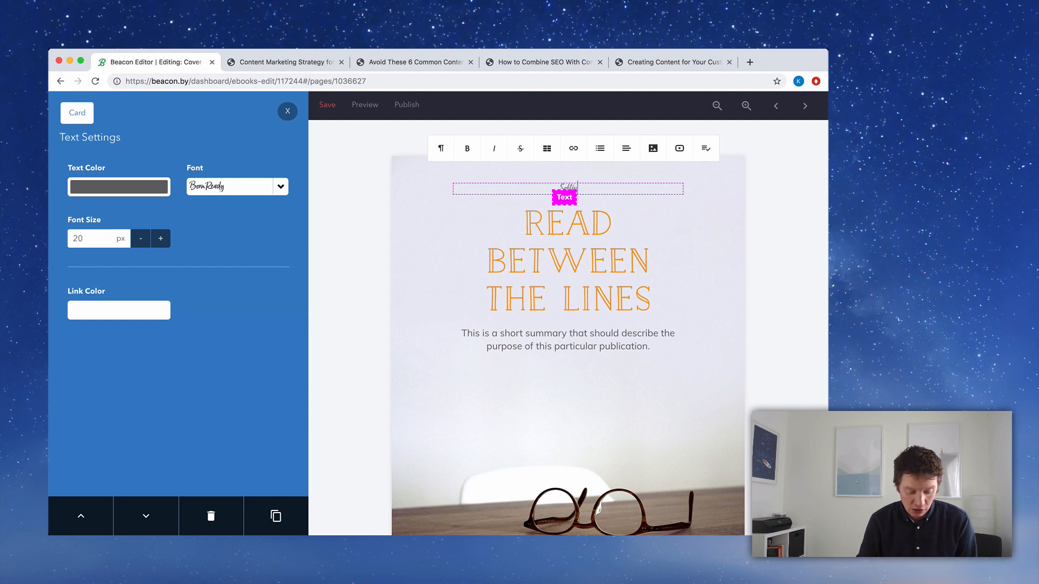
{"action": "type", "text": "are Inc Prese"}
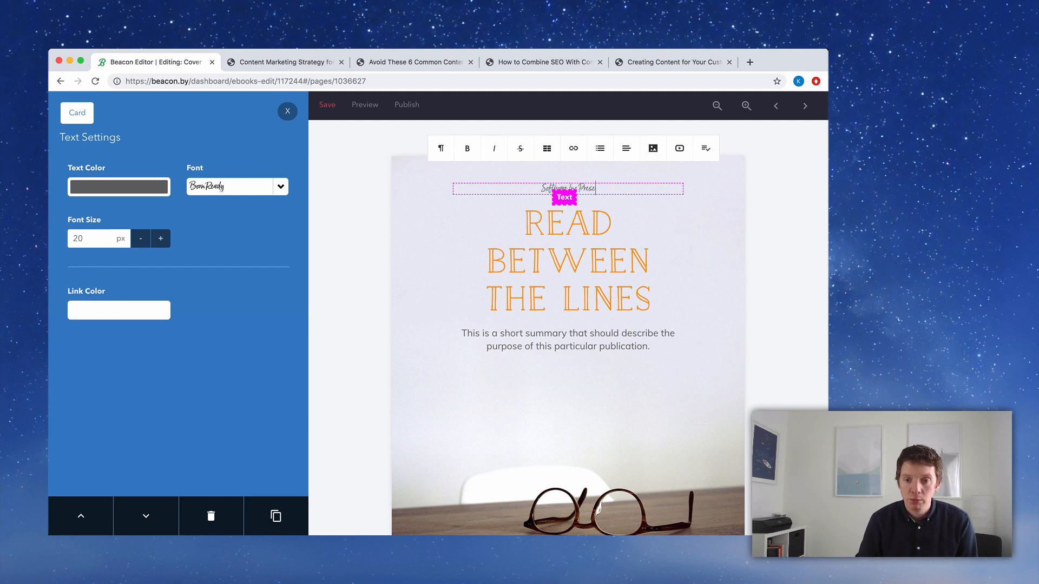
{"action": "type", "text": "nts..."}
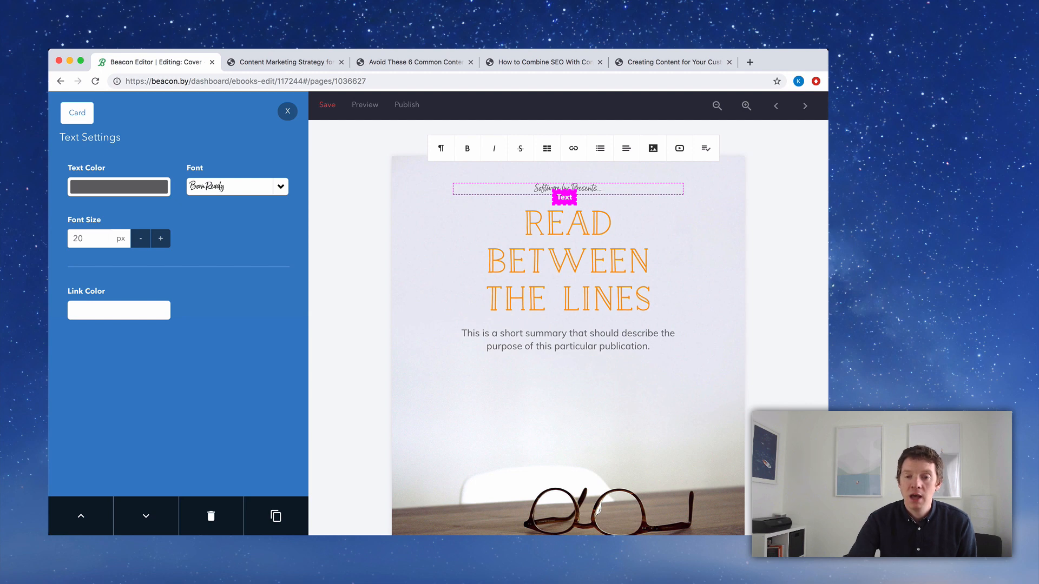
Replace the cover headline with "CONTENT MARKETING FOR BEGINNERS".
{"action": "triple_click", "coordinate": [570, 247]}
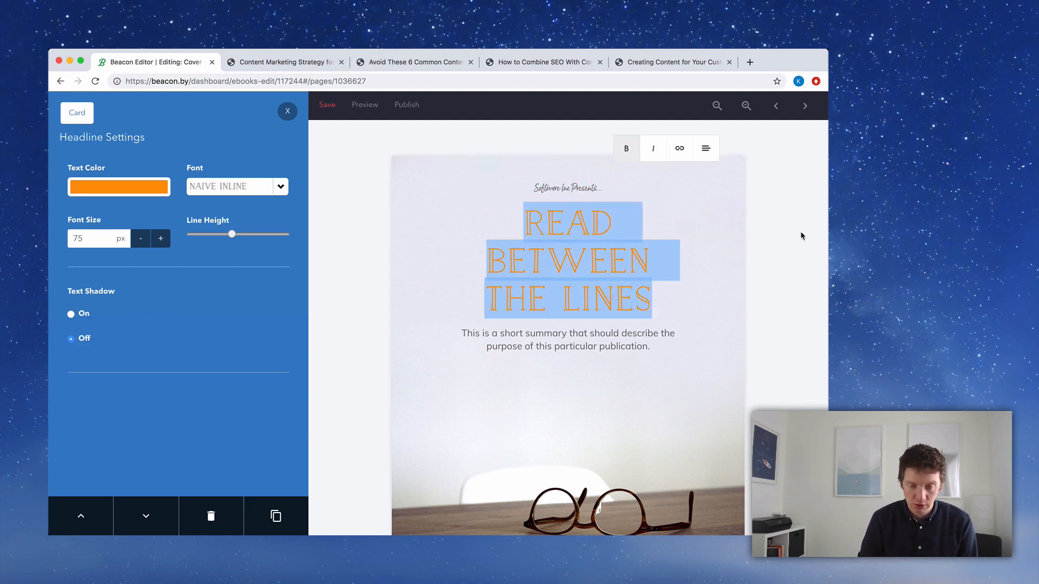
{"action": "type", "text": "CONTENT MARKET"}
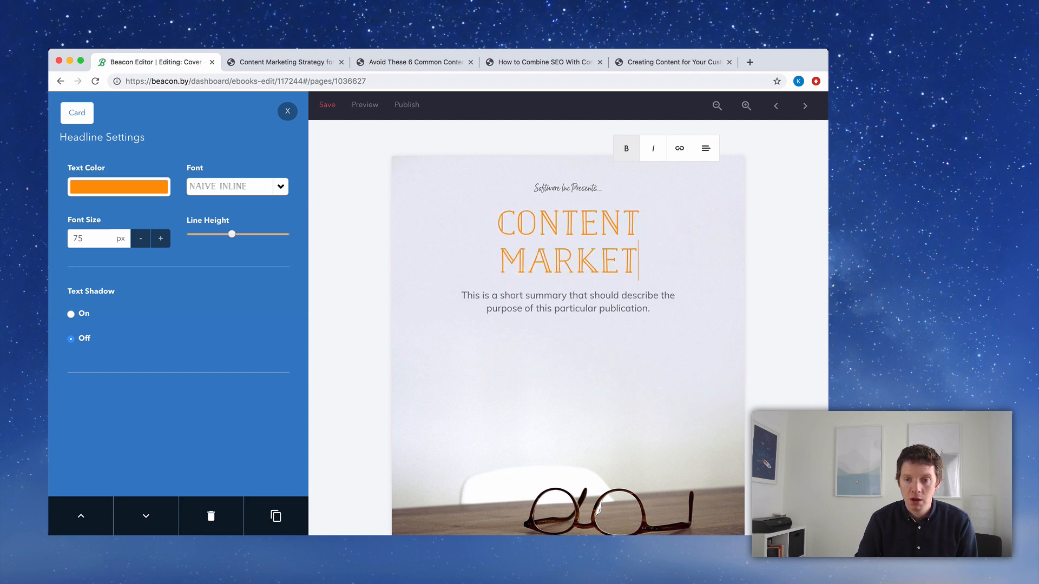
{"action": "type", "text": "ING FOR BEGINNERS"}
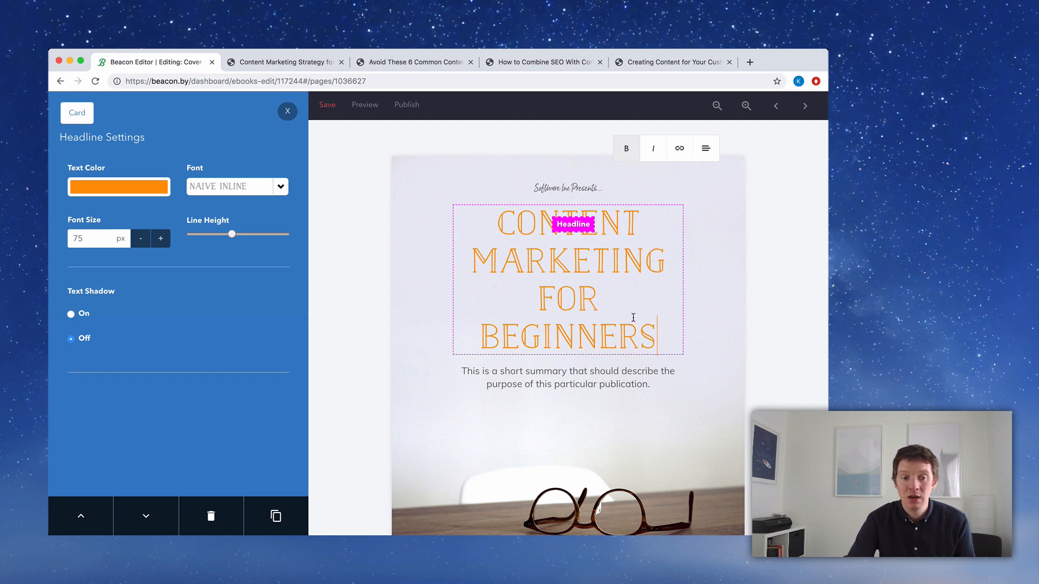
Reduce the cover headline's font size to 68 px and close its settings.
{"action": "left_click", "coordinate": [139, 239]}
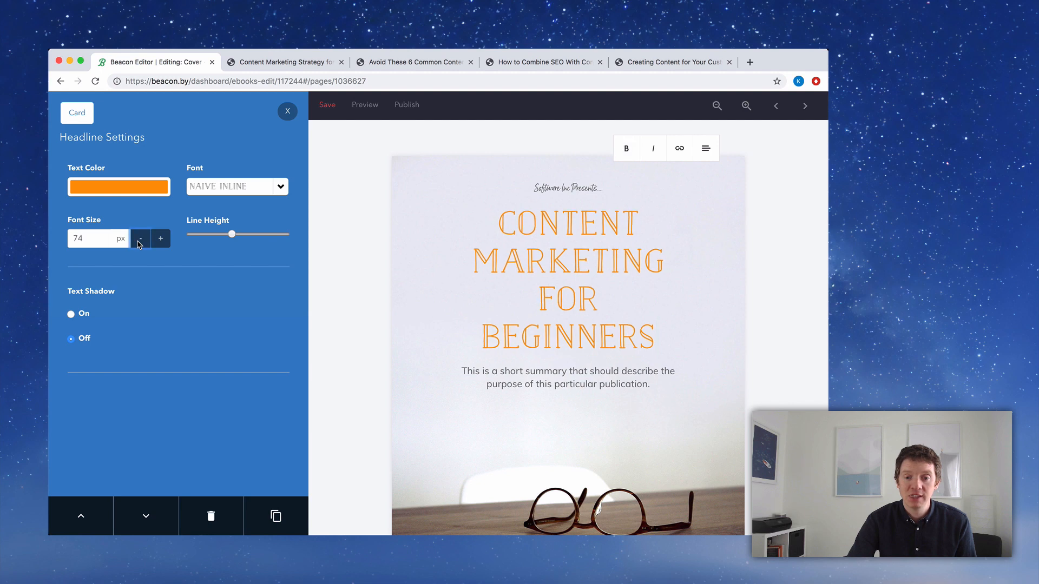
{"action": "left_click", "coordinate": [140, 239]}
{"action": "left_click", "coordinate": [140, 238]}
{"action": "left_click", "coordinate": [140, 239]}
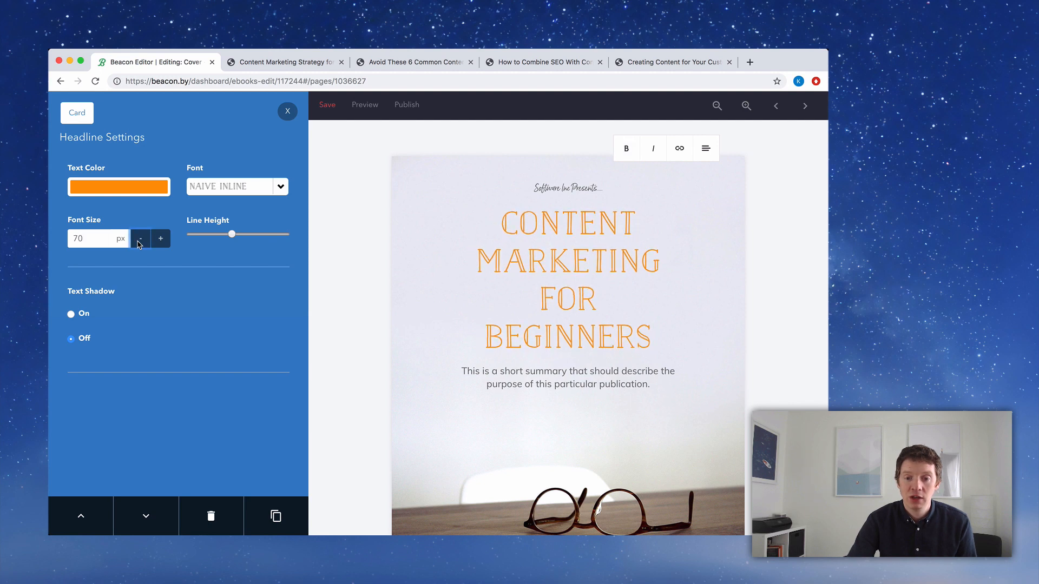
{"action": "left_click", "coordinate": [139, 239]}
{"action": "left_click", "coordinate": [140, 238]}
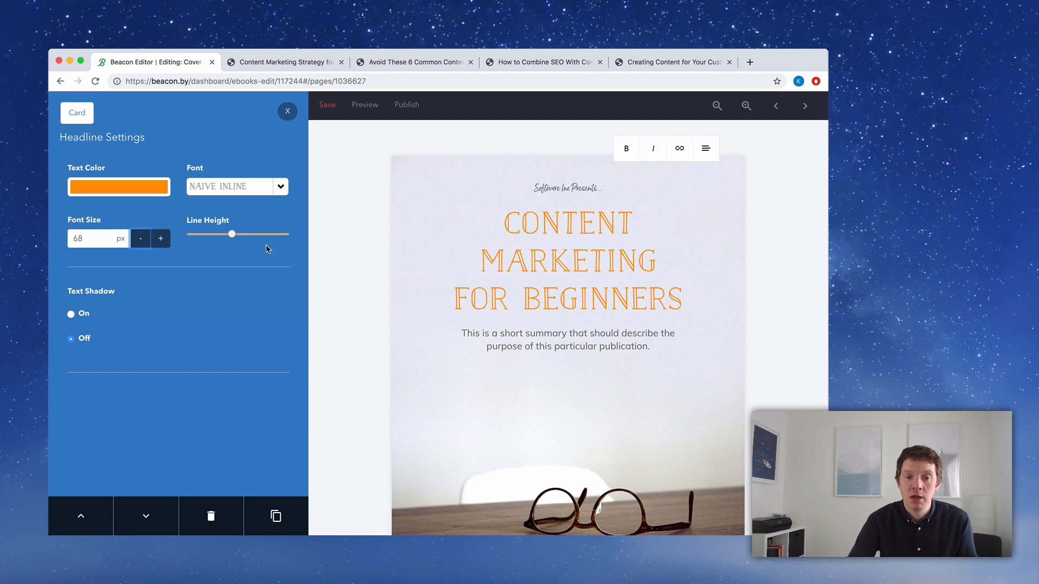
{"action": "left_click", "coordinate": [288, 111]}
Replace the cover summary with "Everything you ever wanted to know about content marketing but were afraid to ask." and save the publication.
{"action": "scroll", "coordinate": [345, 173], "scroll_direction": "down", "scroll_amount": 1}
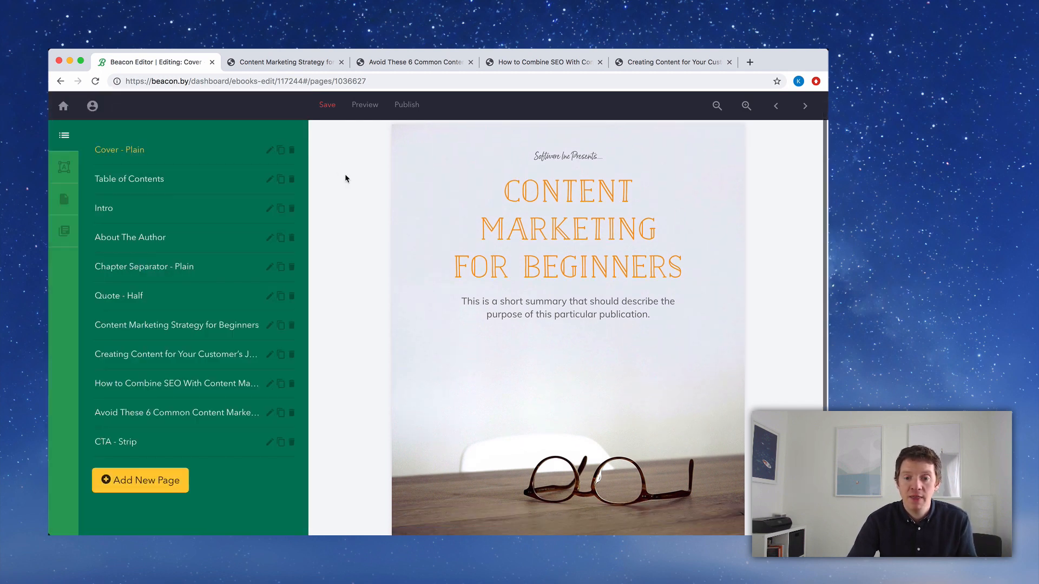
{"action": "double_click", "coordinate": [570, 310]}
{"action": "triple_click", "coordinate": [570, 311]}
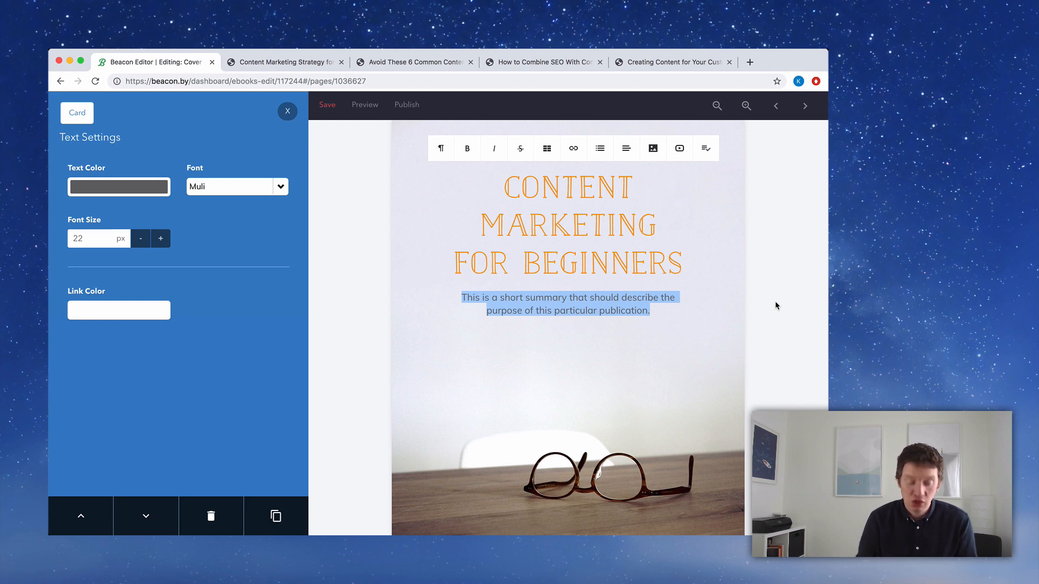
{"action": "type", "text": "Every"}
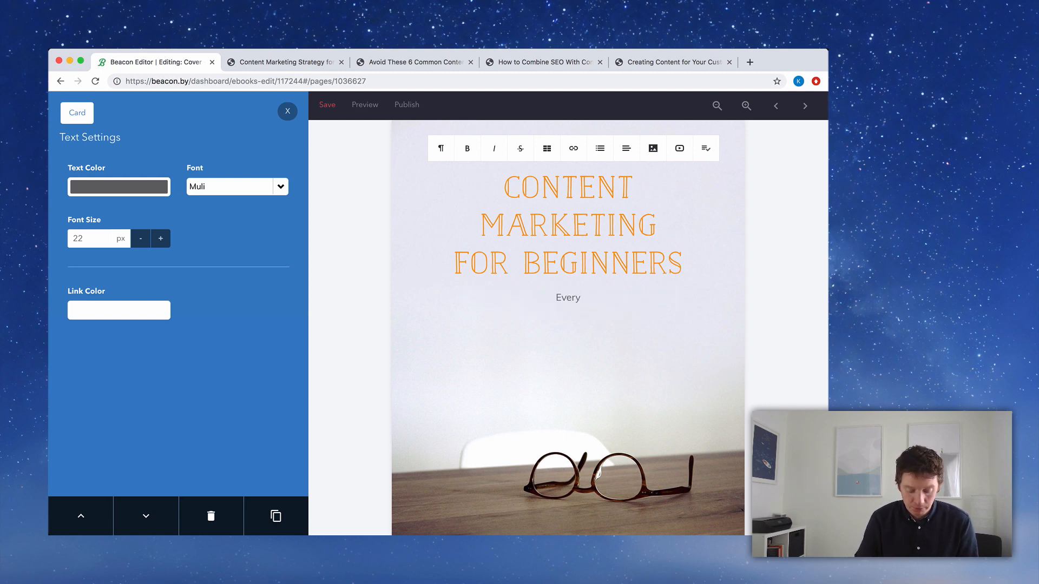
{"action": "type", "text": "thing you ever wa"}
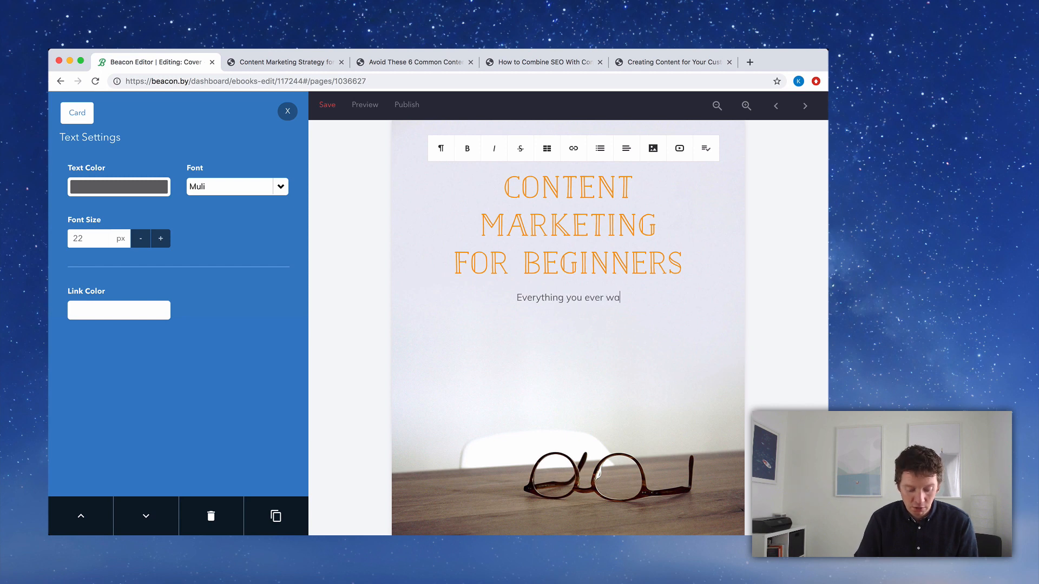
{"action": "type", "text": "nted to know about con"}
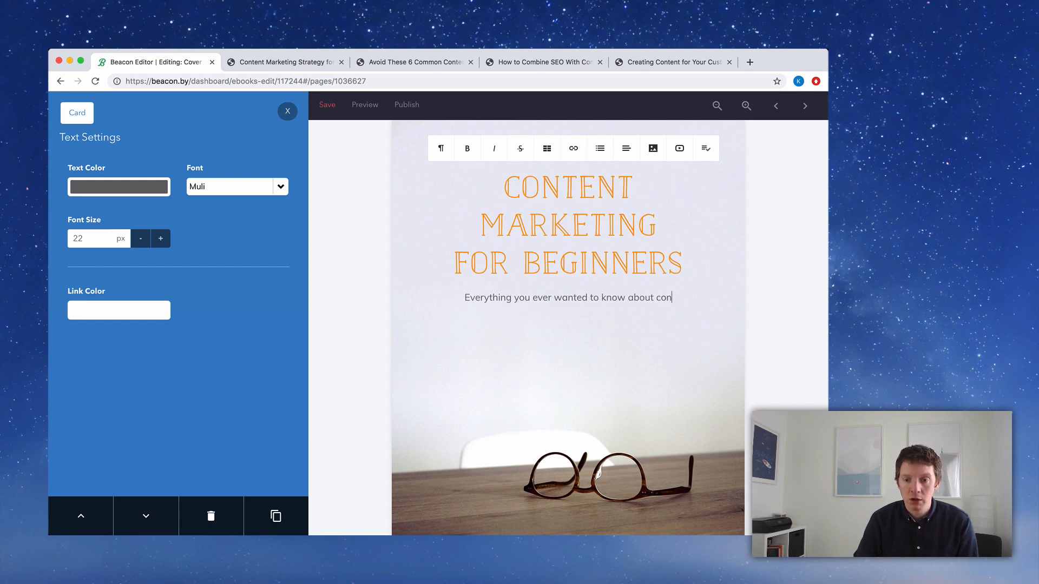
{"action": "type", "text": "tent marketing but we"}
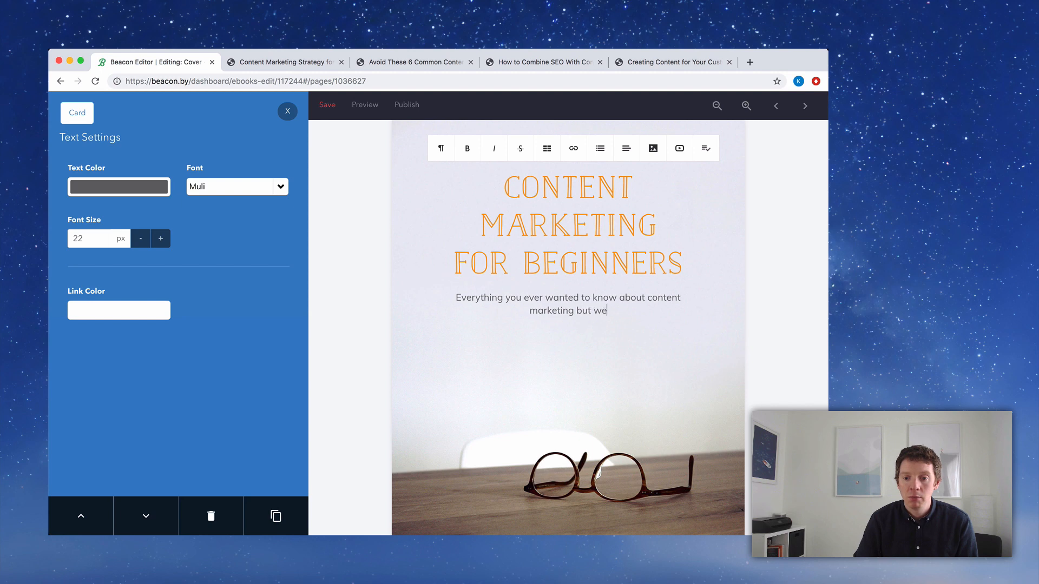
{"action": "type", "text": "re afraid "}
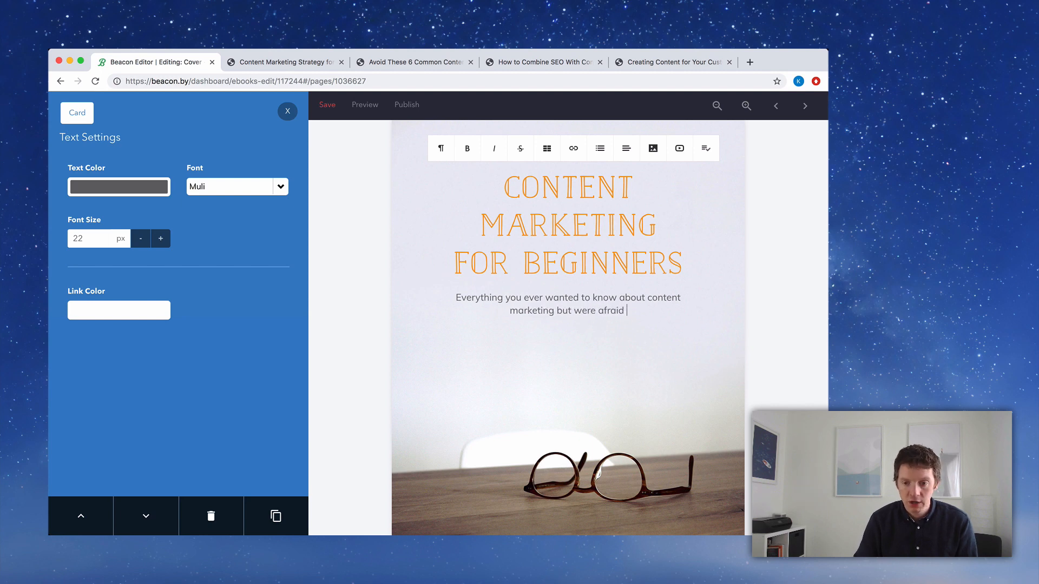
{"action": "type", "text": "to ask."}
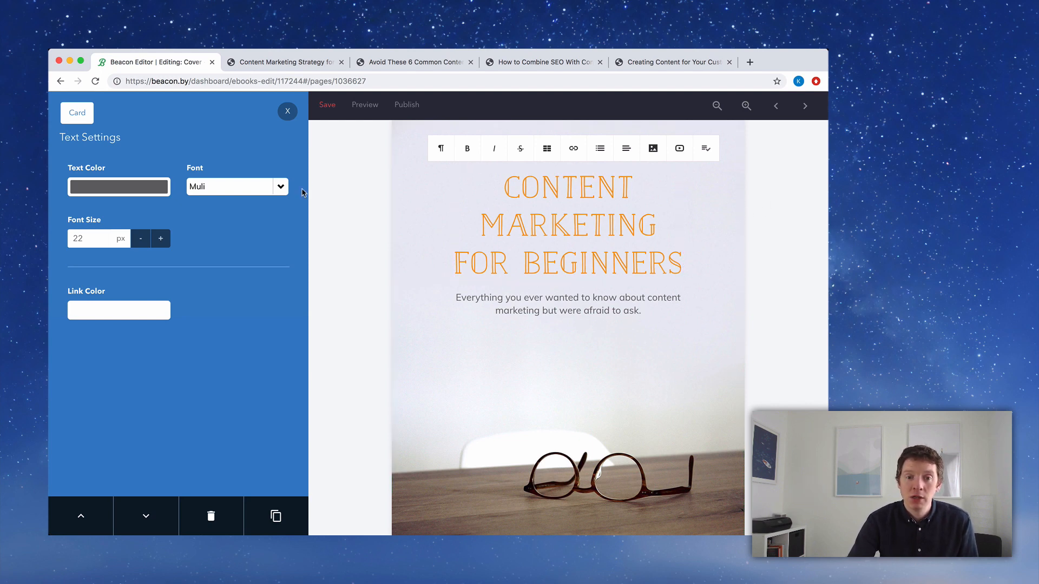
{"action": "left_click", "coordinate": [288, 111]}
{"action": "left_click", "coordinate": [327, 104]}
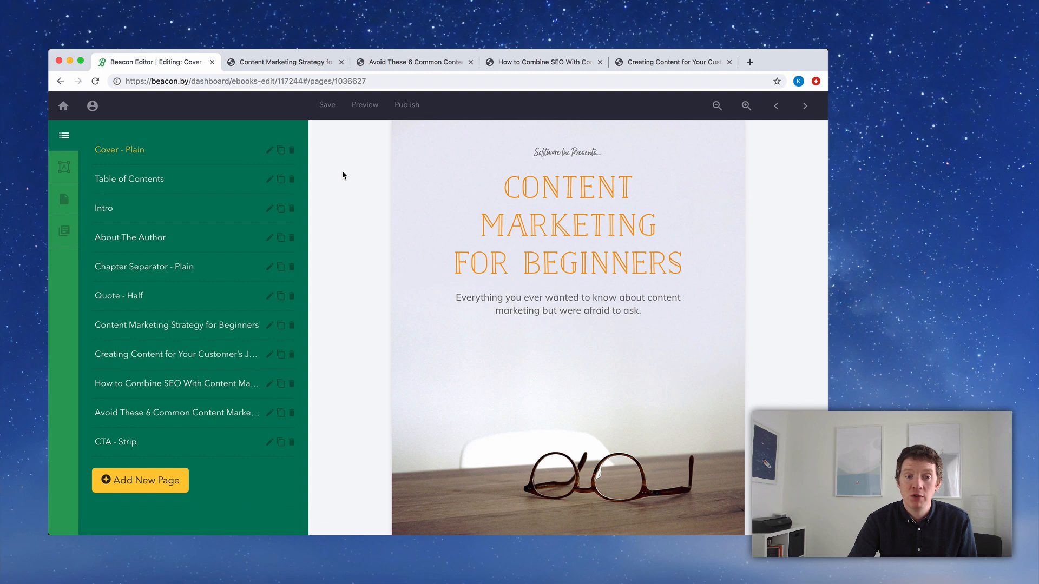
On the Table of Contents page, show the Chapter Separator - Plain entry in the contents list.
{"action": "left_click", "coordinate": [206, 186]}
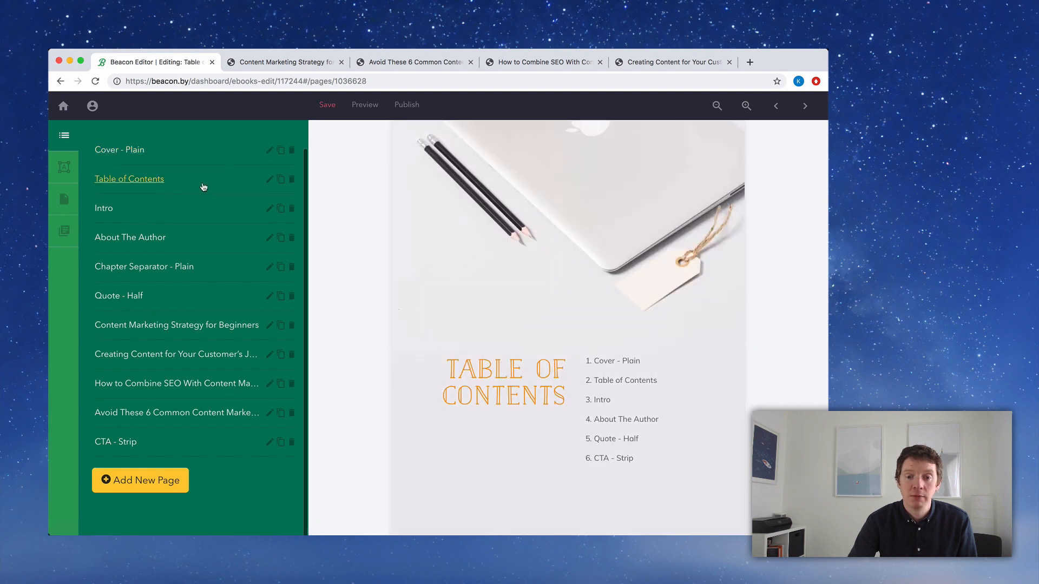
{"action": "scroll", "coordinate": [368, 199], "scroll_direction": "down", "scroll_amount": 1}
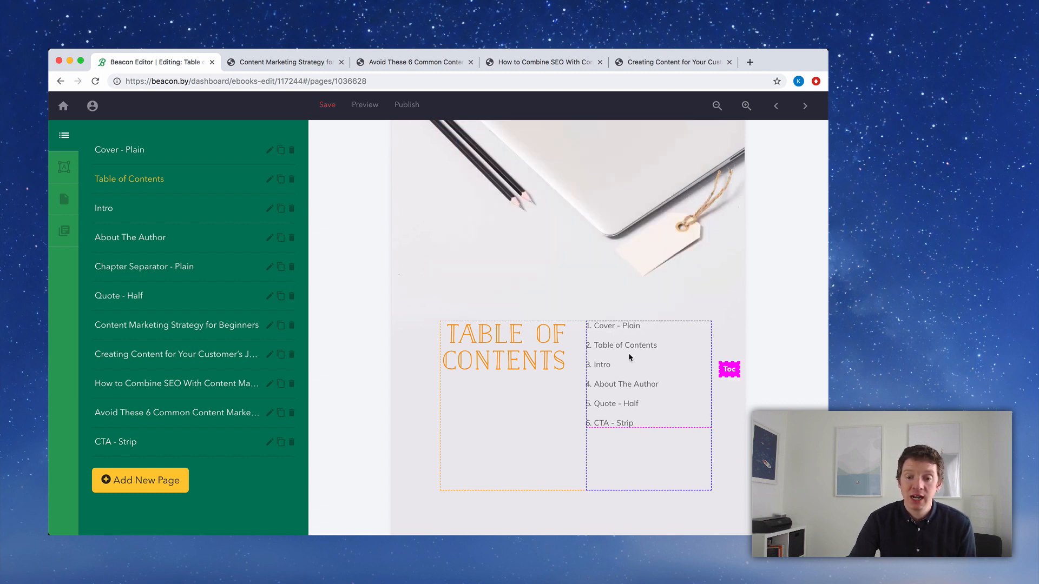
{"action": "left_click", "coordinate": [628, 355]}
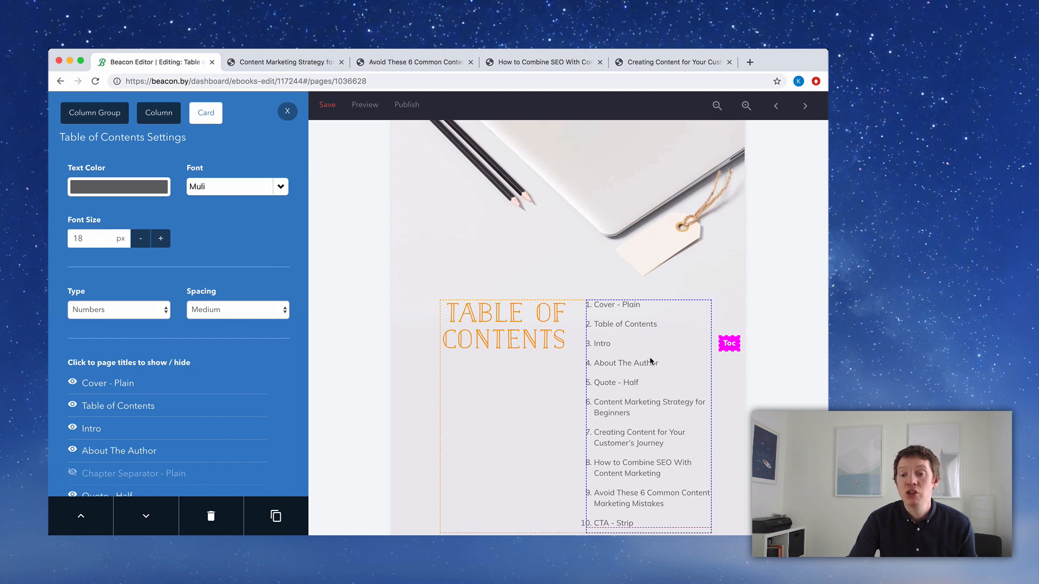
{"action": "scroll", "coordinate": [649, 358], "scroll_direction": "down", "scroll_amount": 1}
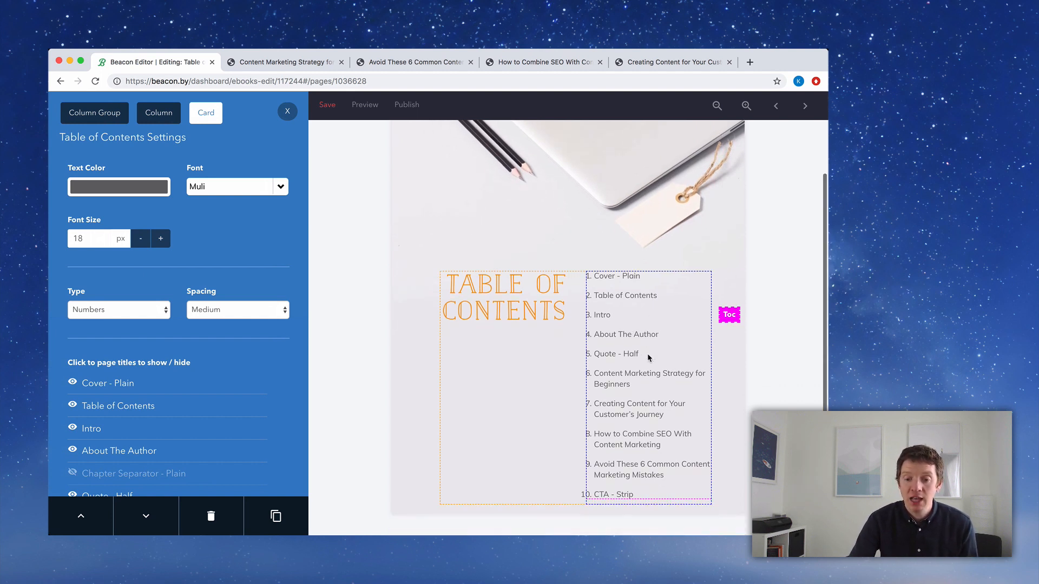
{"action": "scroll", "coordinate": [196, 381], "scroll_direction": "down", "scroll_amount": 3}
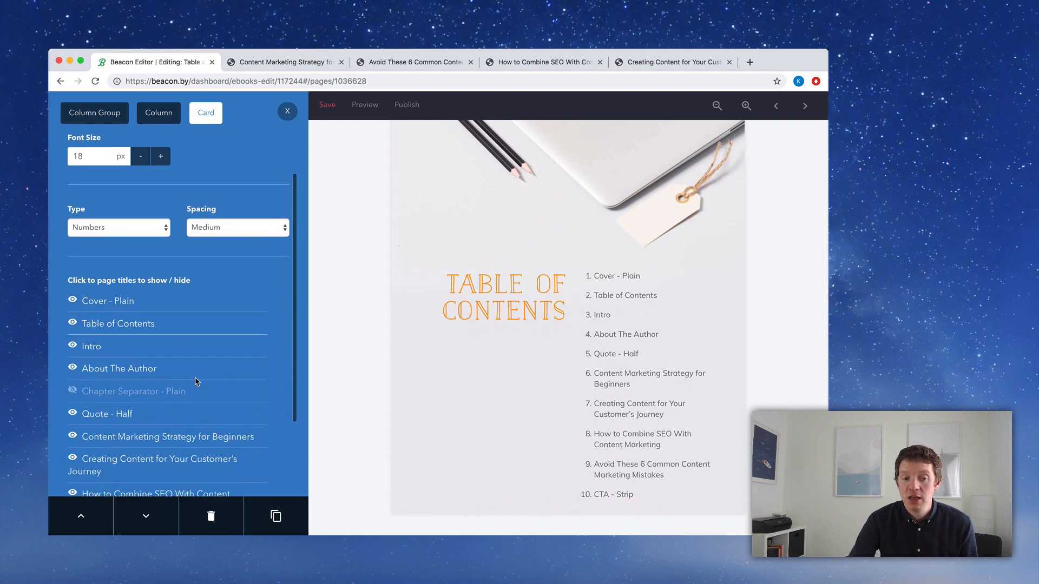
{"action": "scroll", "coordinate": [196, 382], "scroll_direction": "down", "scroll_amount": 2}
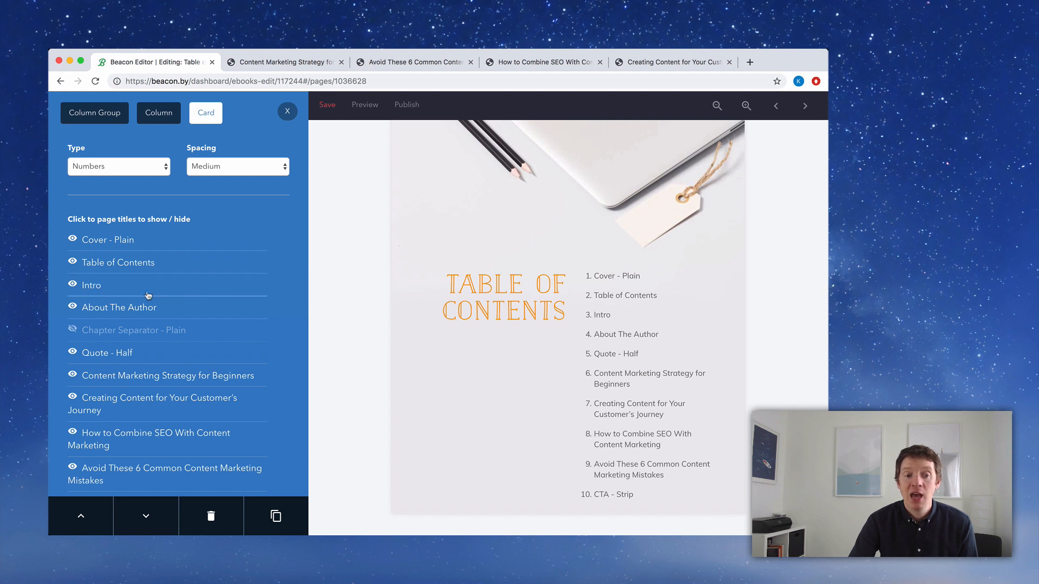
{"action": "left_click", "coordinate": [72, 330]}
Hide the About The Author, Intro, Table of Contents and Cover - Plain entries in the contents list, and restore Intro and About The Author.
{"action": "left_click", "coordinate": [72, 307]}
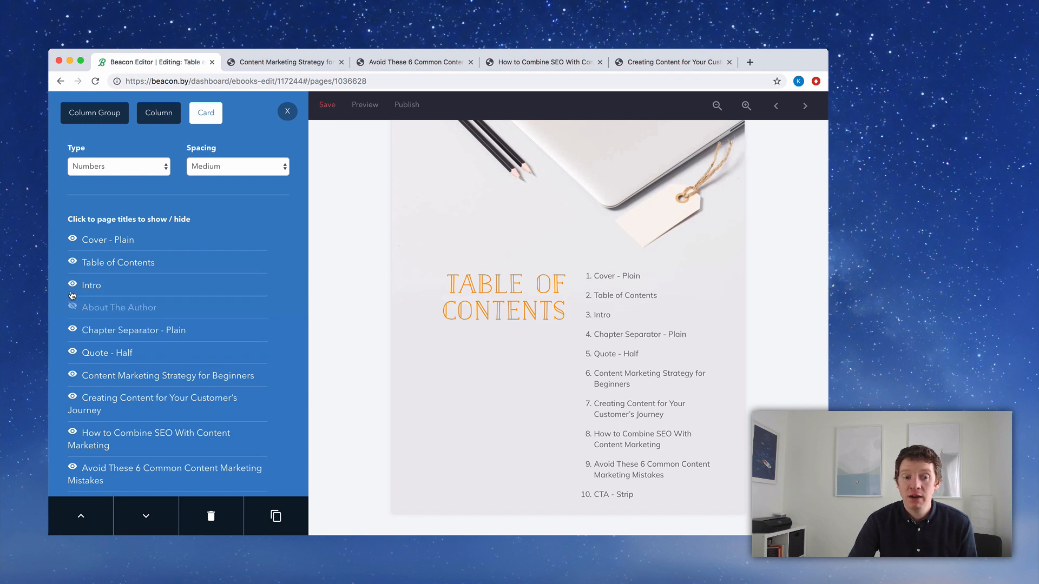
{"action": "left_click", "coordinate": [72, 285]}
{"action": "left_click", "coordinate": [74, 263]}
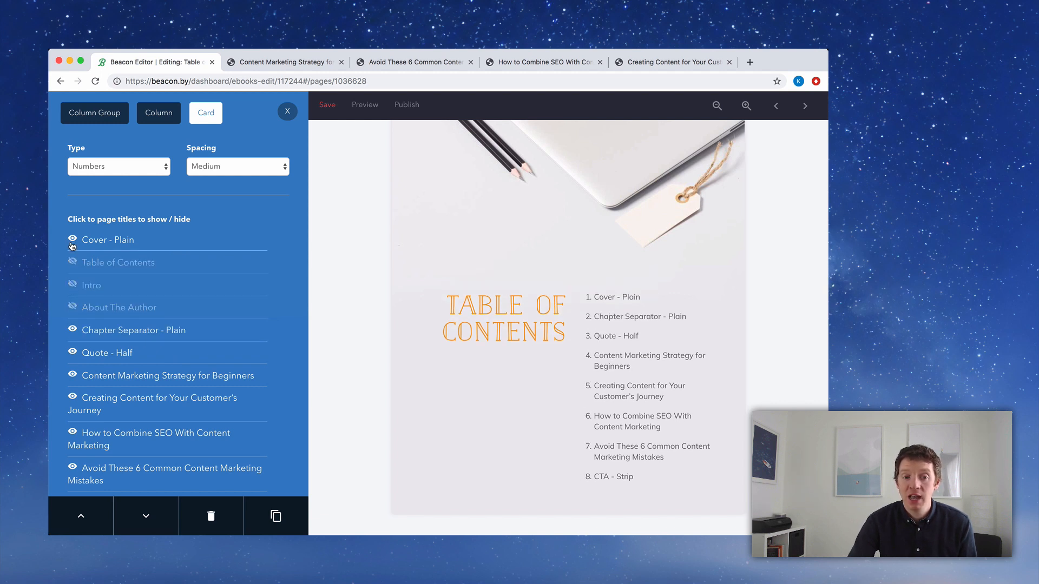
{"action": "left_click", "coordinate": [72, 241]}
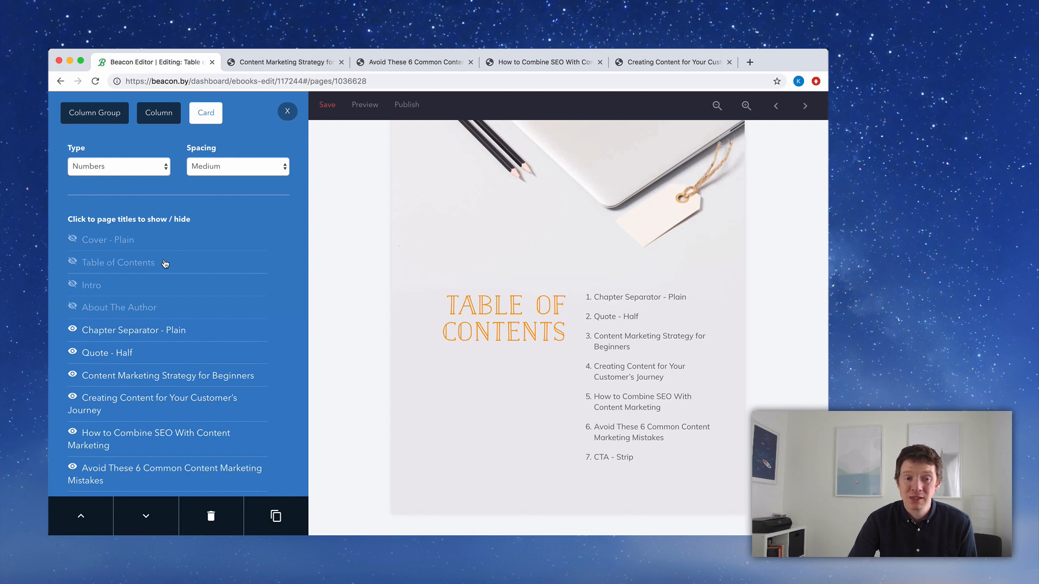
{"action": "left_click", "coordinate": [71, 286]}
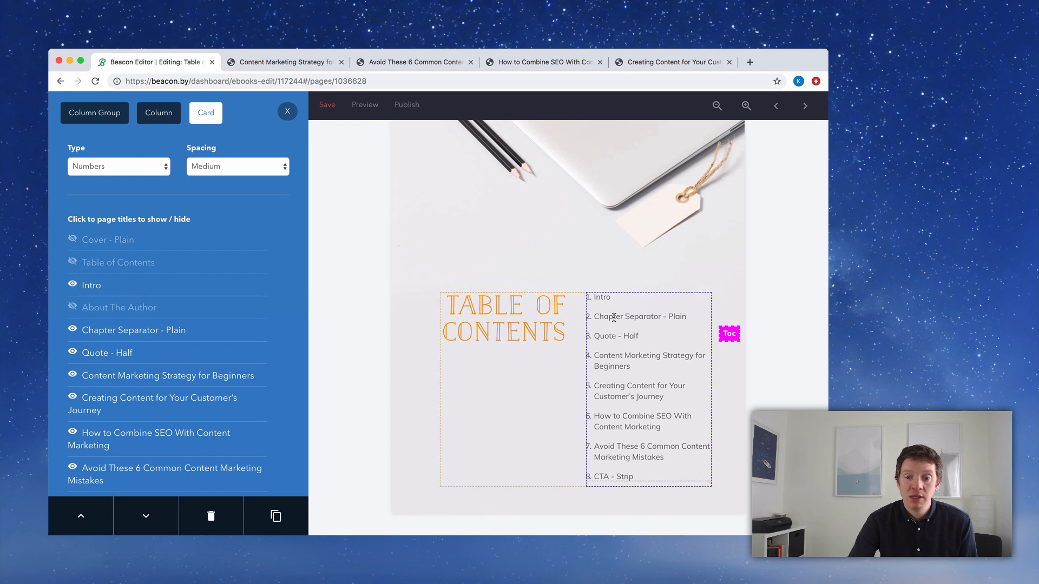
{"action": "left_click", "coordinate": [73, 309]}
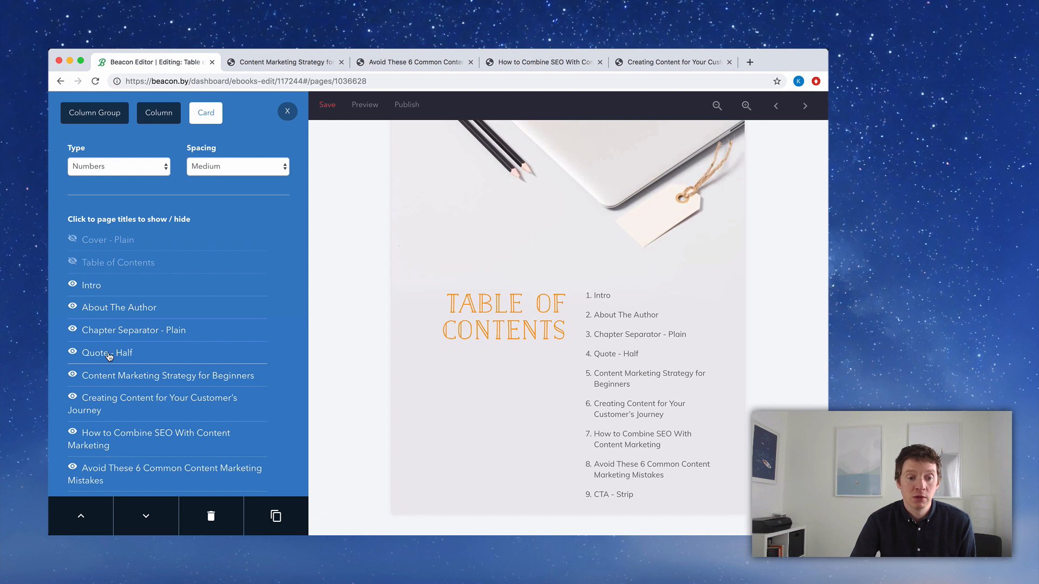
Hide the CTA - Strip entry from the contents list, close its settings and save the publication.
{"action": "scroll", "coordinate": [116, 380], "scroll_direction": "down", "scroll_amount": 1}
{"action": "scroll", "coordinate": [115, 380], "scroll_direction": "down", "scroll_amount": 3}
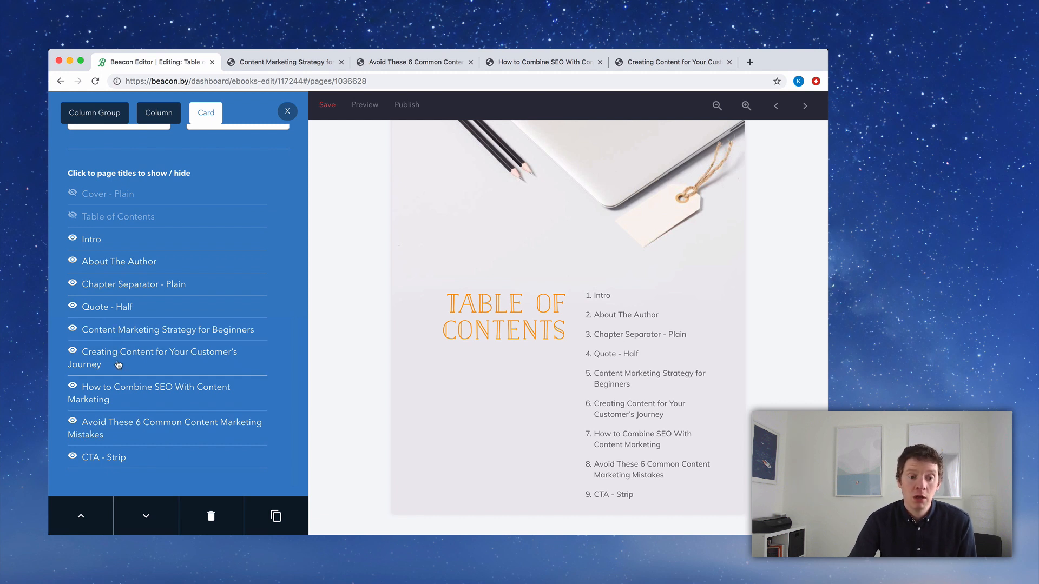
{"action": "left_click", "coordinate": [75, 458]}
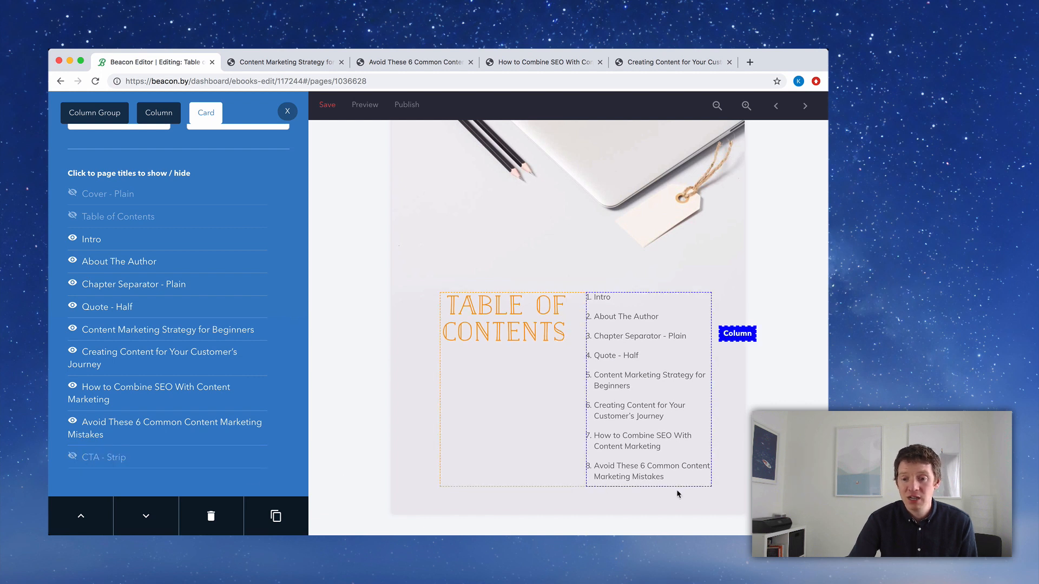
{"action": "left_click", "coordinate": [288, 111]}
{"action": "left_click", "coordinate": [326, 106]}
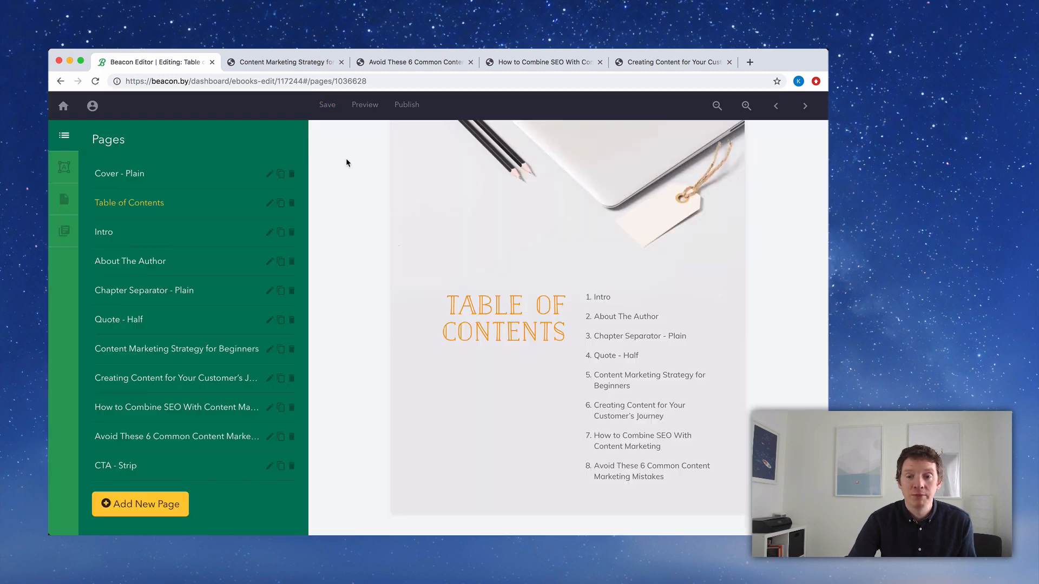
Replace the Intro page's placeholder body with an introduction starting "Content marketing can seem like a scary topic. Believe me, I've been there." and save the publication.
{"action": "left_click", "coordinate": [805, 105]}
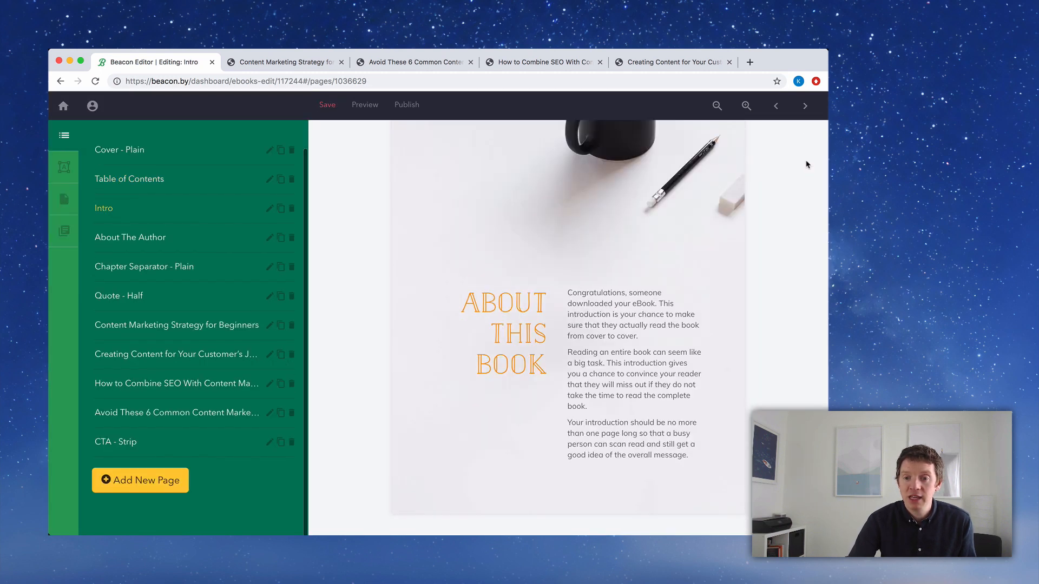
{"action": "scroll", "coordinate": [809, 177], "scroll_direction": "up", "scroll_amount": 2}
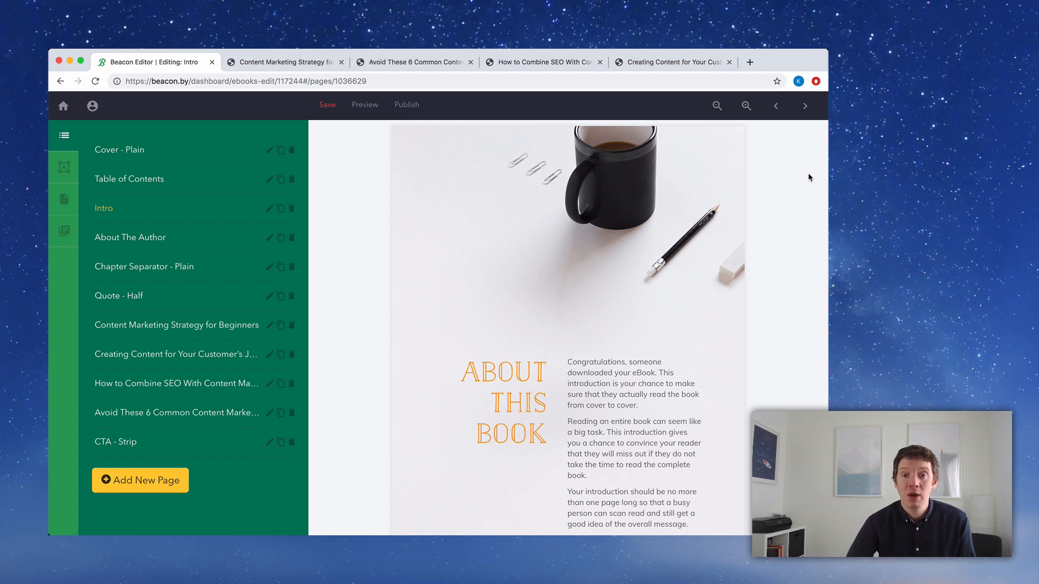
{"action": "scroll", "coordinate": [542, 260], "scroll_direction": "down", "scroll_amount": 3}
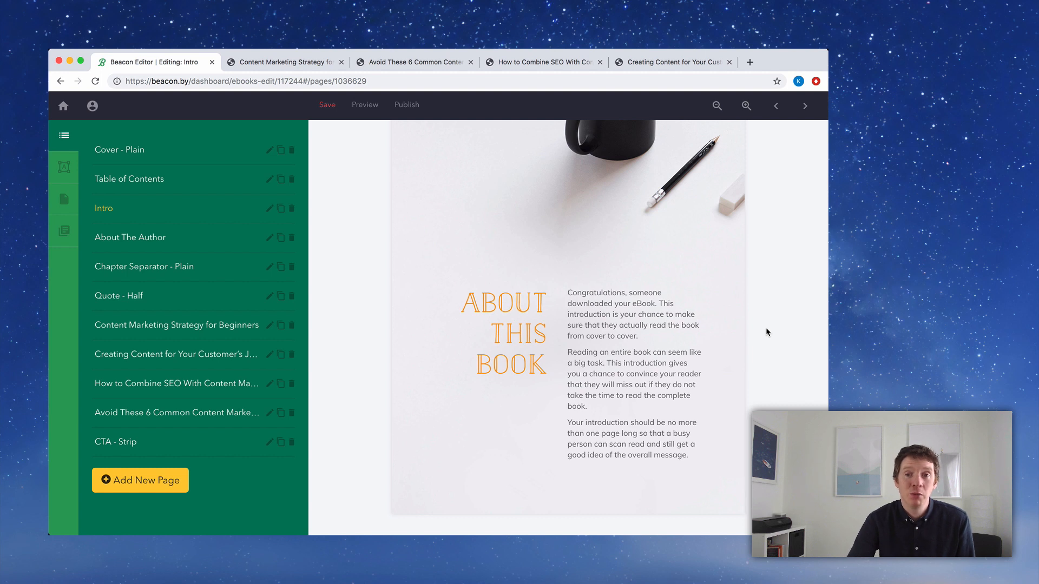
{"action": "left_click", "coordinate": [633, 322]}
{"action": "key", "text": "ctrl+a"}
{"action": "type", "text": "Content marketing can seem like a scary topic. Believe me, I've been there. You hear all these stories about companies doing amazing things with their content marketing and you wonder how you can replicate their success. This eBook is designed to help beginners get started with their first content marketing strategy. So don't worry if you've never done this before, we're going to walk you through it step by step. Stick around until the end when we have a fantastic offer to help you out!"}
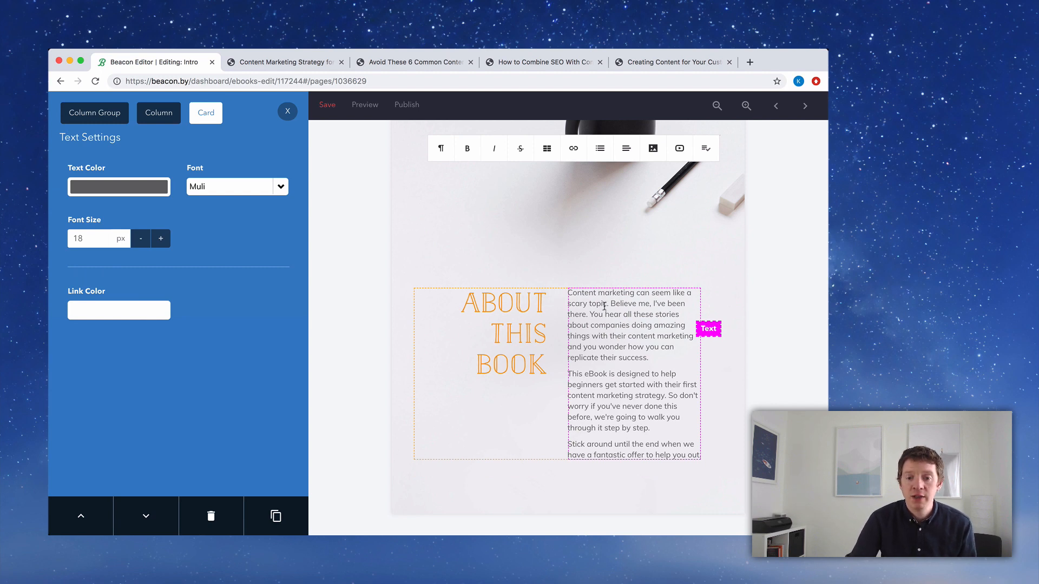
{"action": "left_click", "coordinate": [327, 105]}
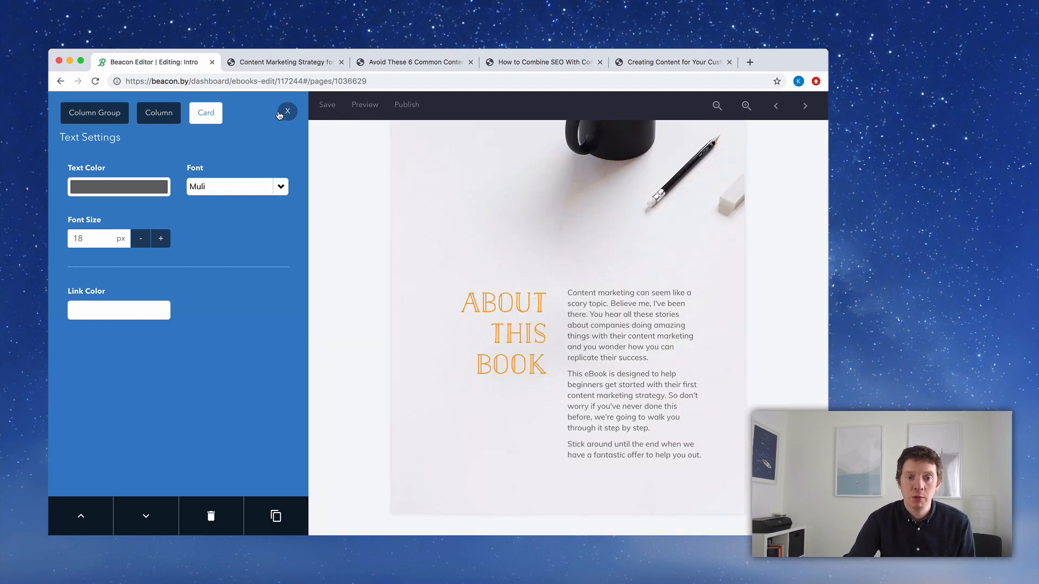
{"action": "left_click", "coordinate": [279, 116]}
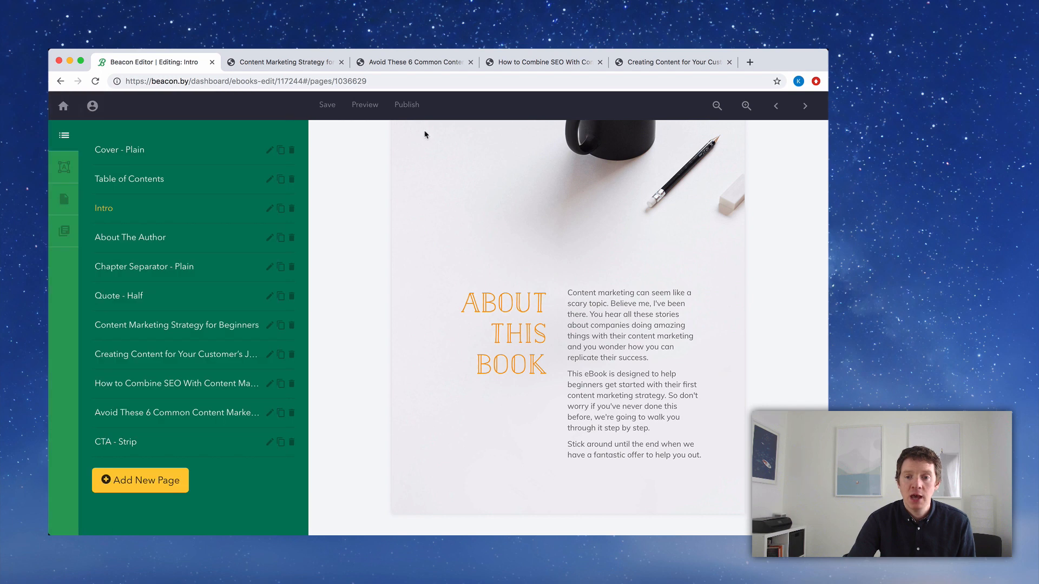
Replace the About The Author placeholder body with a bio starting "I've been working in various marketing roles for over a decade now." and save the publication.
{"action": "left_click", "coordinate": [804, 107]}
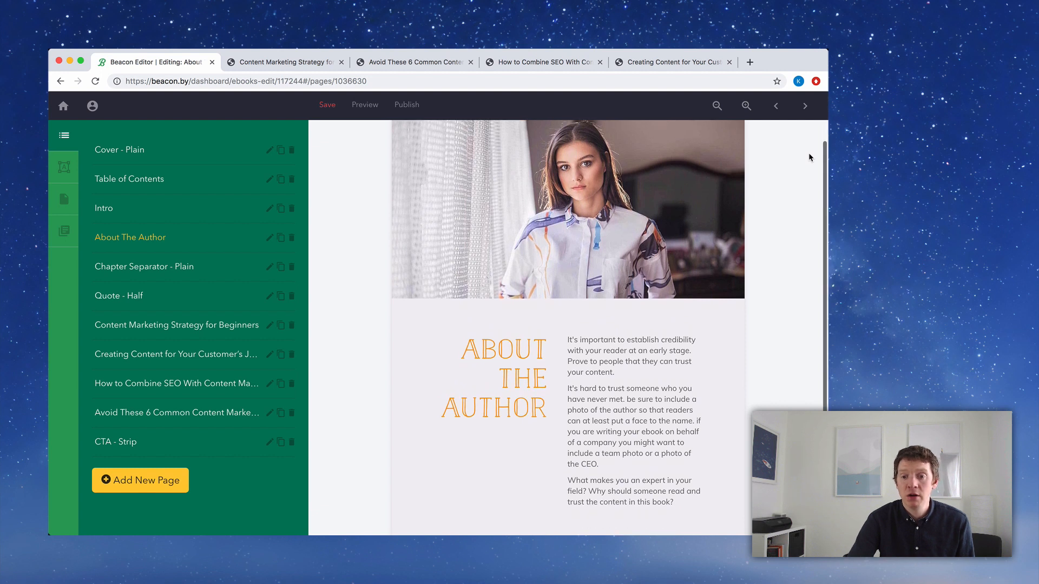
{"action": "scroll", "coordinate": [810, 157], "scroll_direction": "down", "scroll_amount": 1}
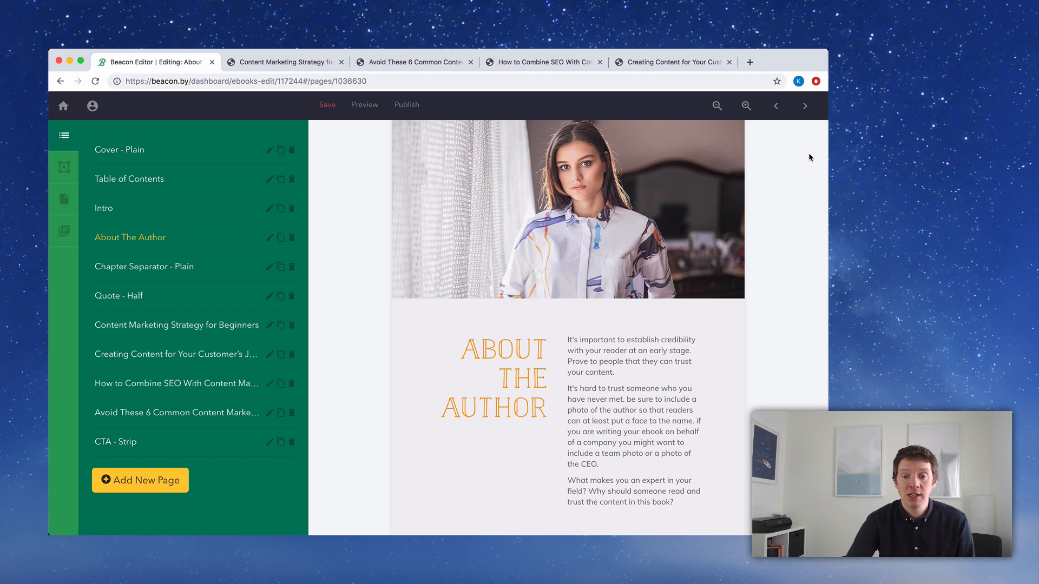
{"action": "left_click", "coordinate": [634, 412]}
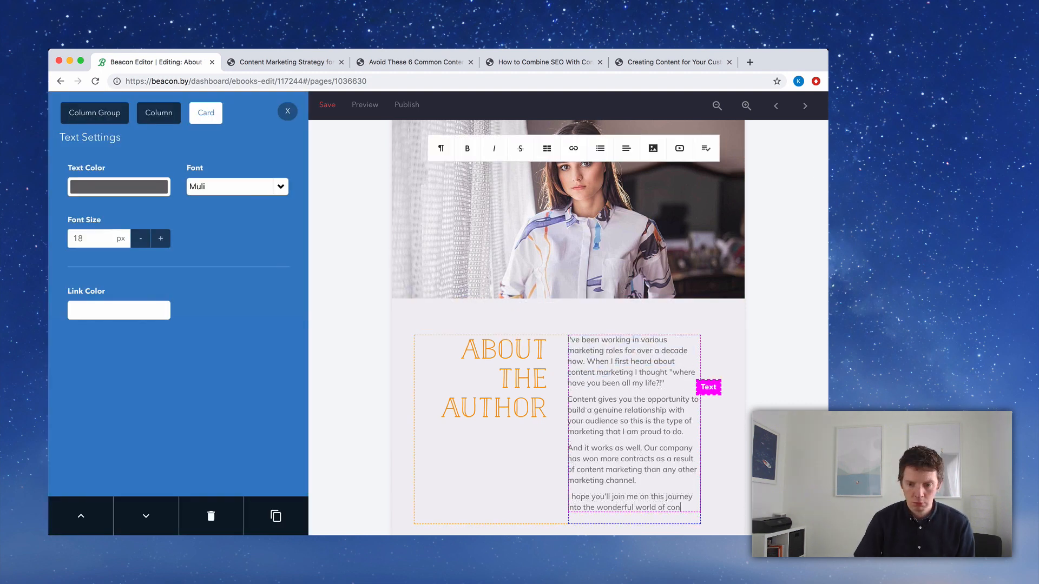
{"action": "type", "text": "tent marketing."}
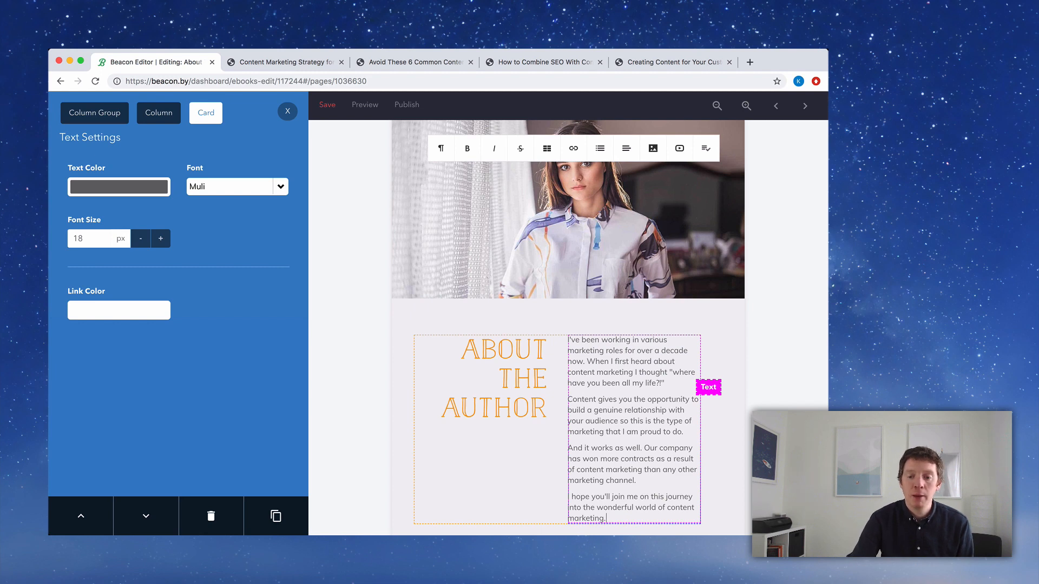
{"action": "left_click", "coordinate": [287, 112]}
{"action": "left_click", "coordinate": [328, 115]}
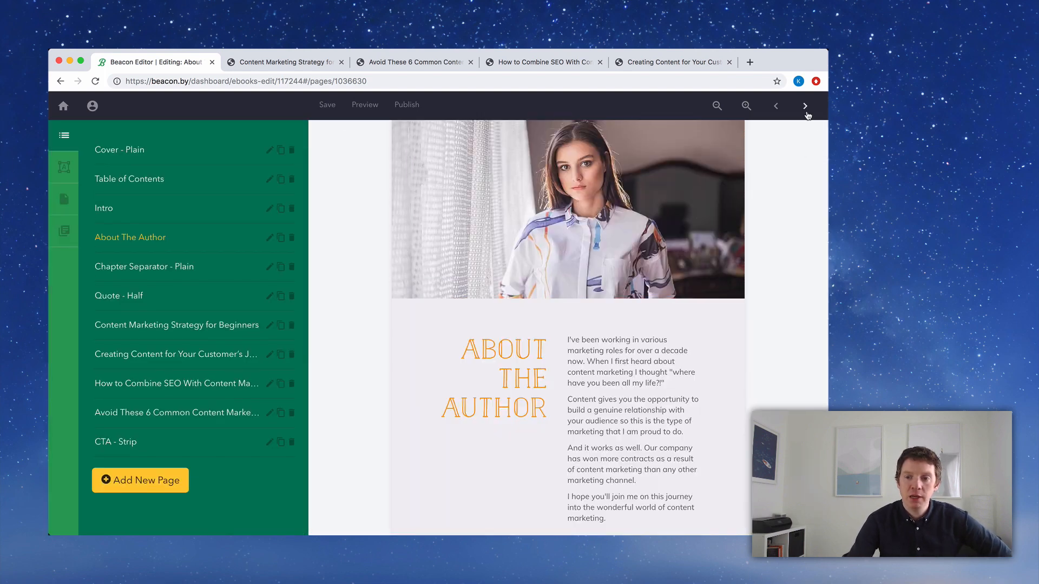
View the chapter separator page, preview the whole publication and examine its pages from the cover through the first imported blog post.
{"action": "left_click", "coordinate": [806, 108]}
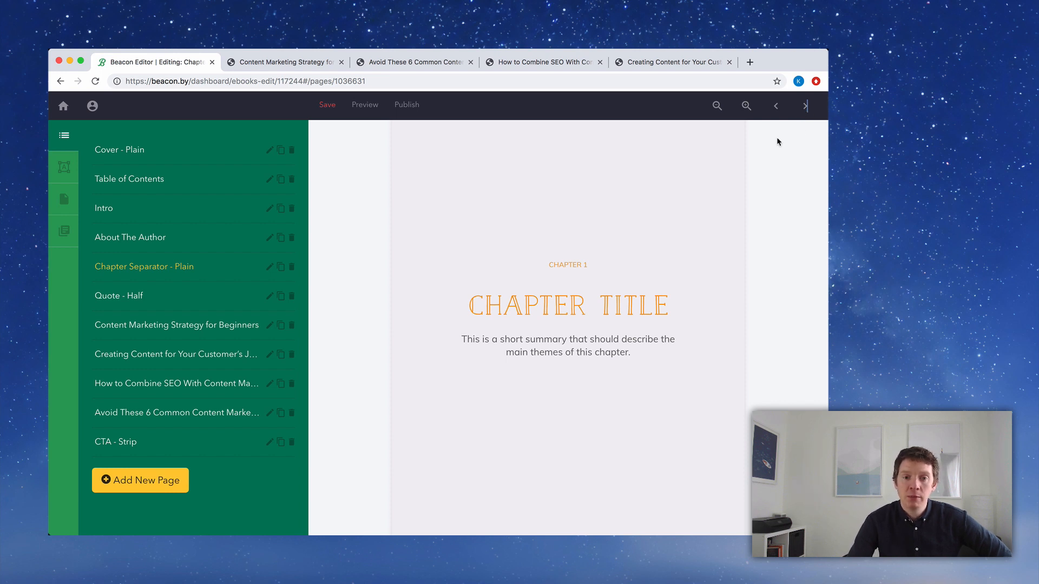
{"action": "left_click", "coordinate": [359, 108]}
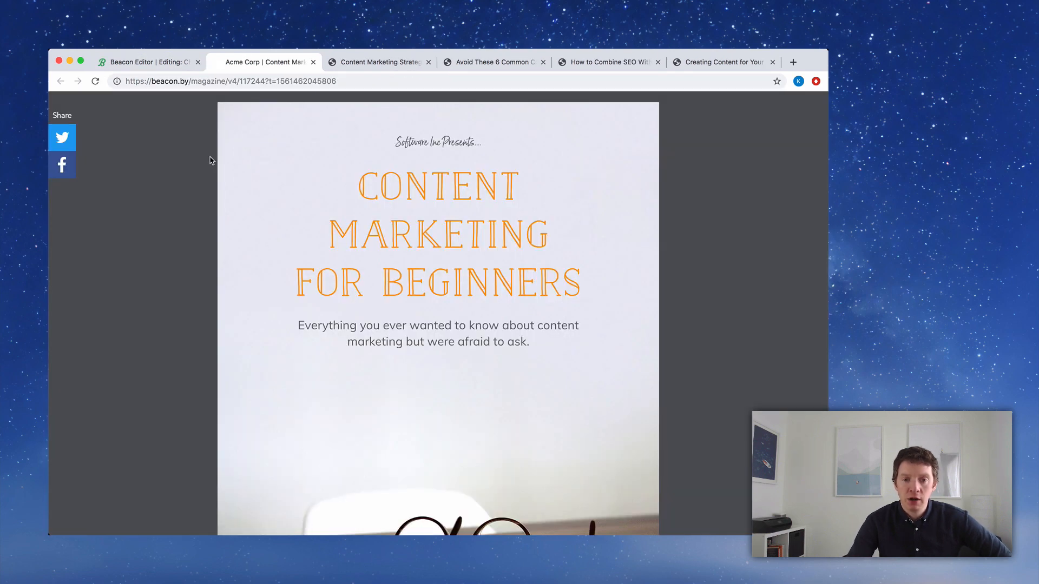
{"action": "scroll", "coordinate": [211, 161], "scroll_direction": "down", "scroll_amount": 15}
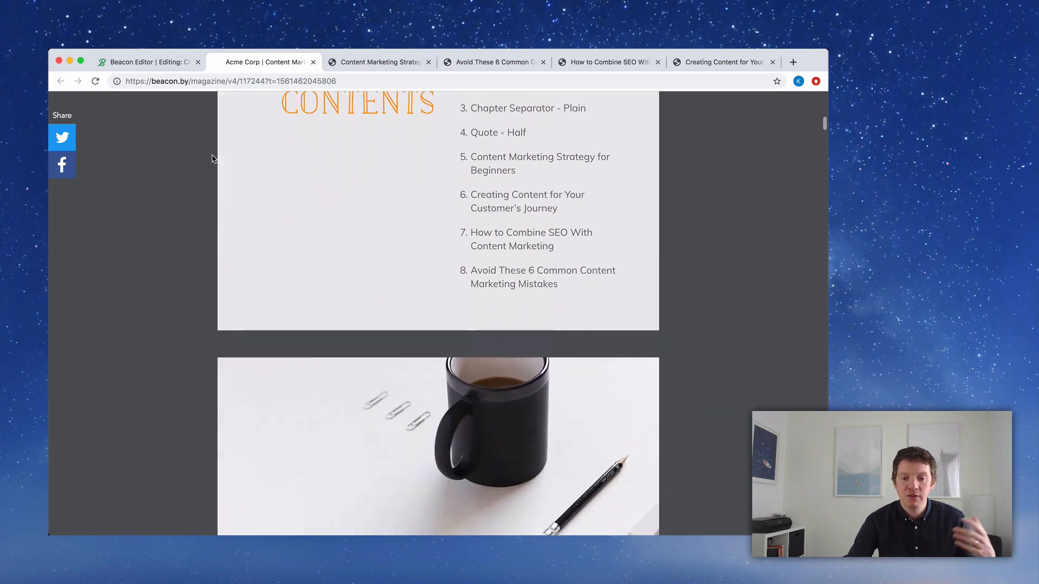
{"action": "scroll", "coordinate": [212, 159], "scroll_direction": "down", "scroll_amount": 15}
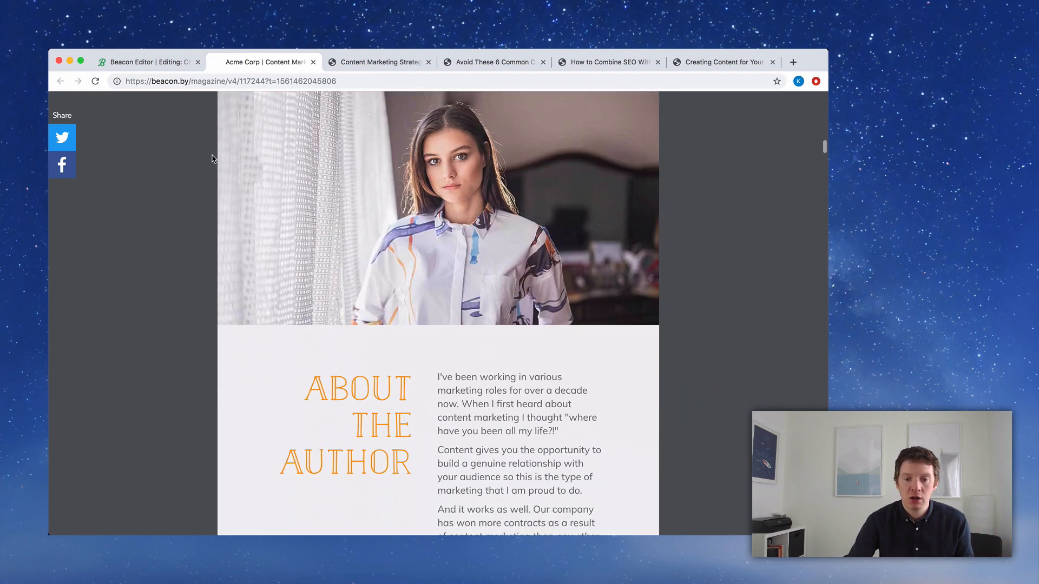
{"action": "scroll", "coordinate": [212, 158], "scroll_direction": "down", "scroll_amount": 12}
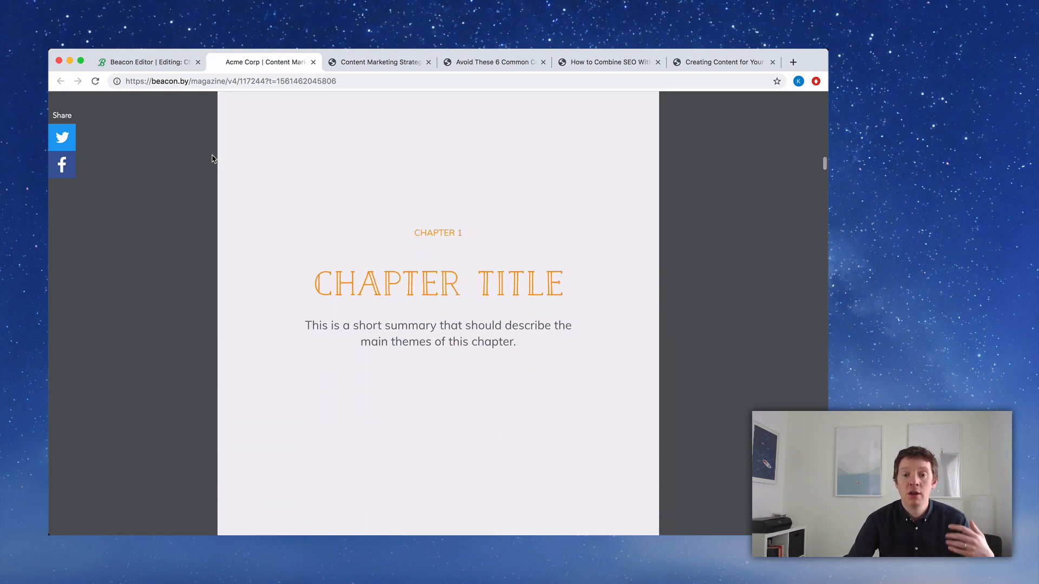
{"action": "scroll", "coordinate": [212, 158], "scroll_direction": "down", "scroll_amount": 10}
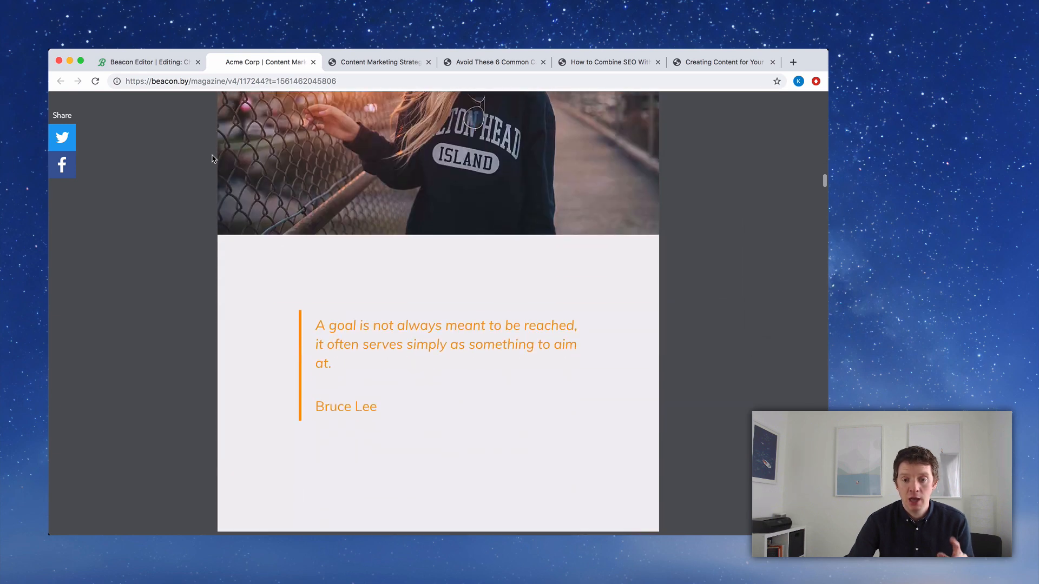
{"action": "scroll", "coordinate": [212, 159], "scroll_direction": "down", "scroll_amount": 12}
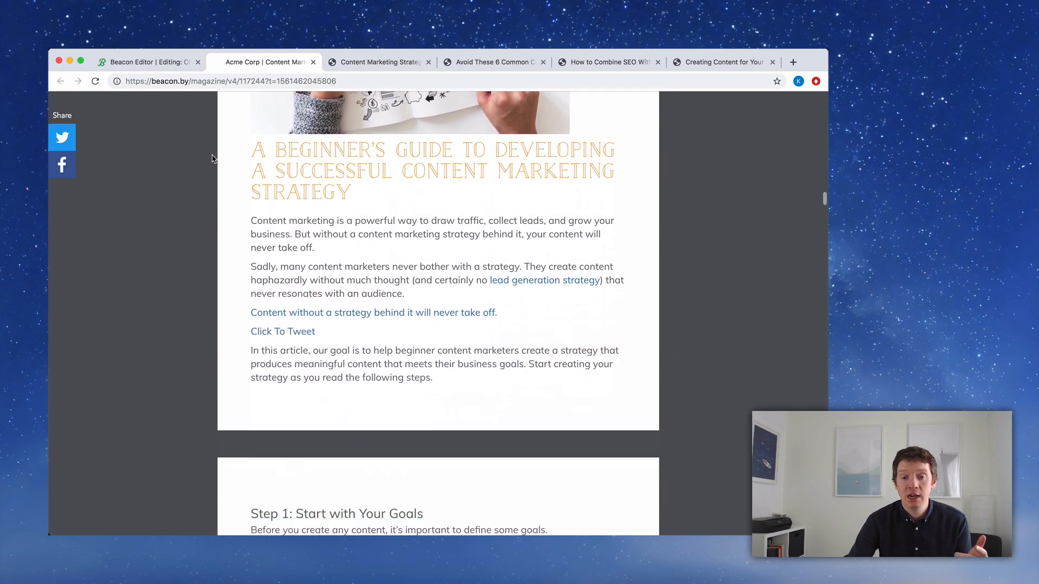
{"action": "scroll", "coordinate": [212, 159], "scroll_direction": "down", "scroll_amount": 12}
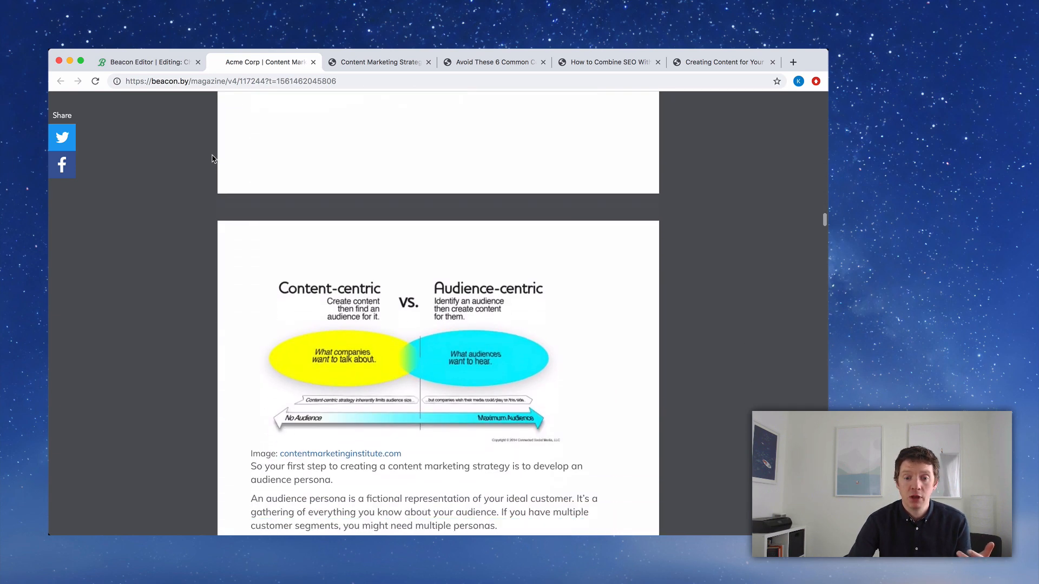
{"action": "scroll", "coordinate": [212, 159], "scroll_direction": "down", "scroll_amount": 12}
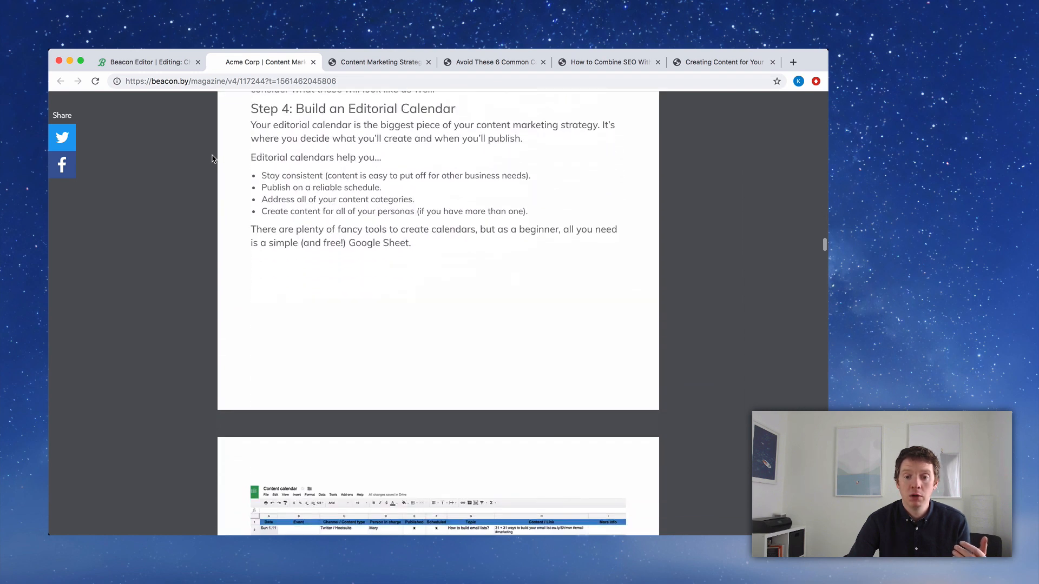
{"action": "scroll", "coordinate": [212, 158], "scroll_direction": "down", "scroll_amount": 12}
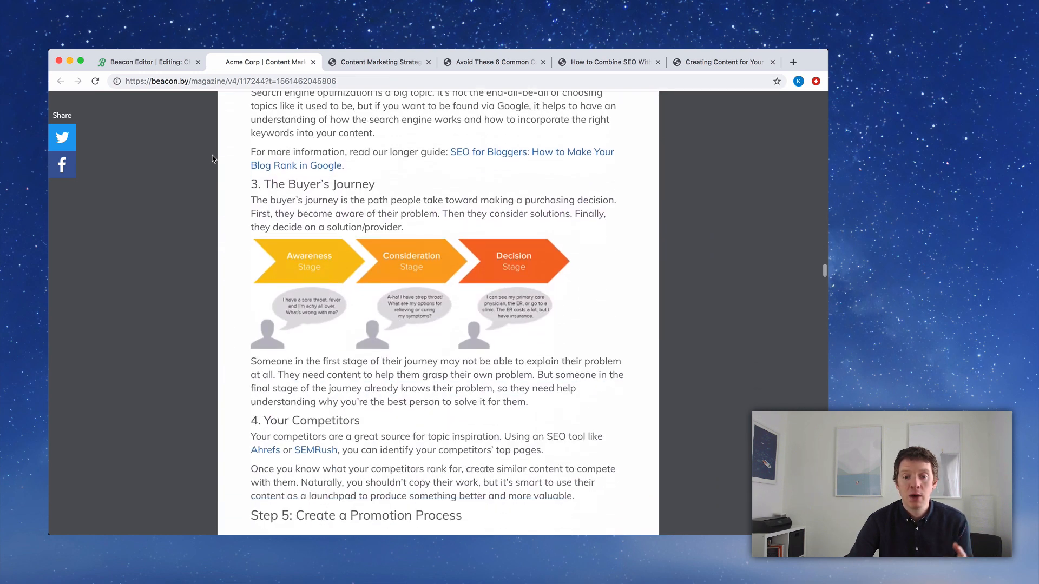
Examine the rest of the imported blog posts in the publication preview, checking how each post follows the previous one.
{"action": "scroll", "coordinate": [212, 159], "scroll_direction": "down", "scroll_amount": 12}
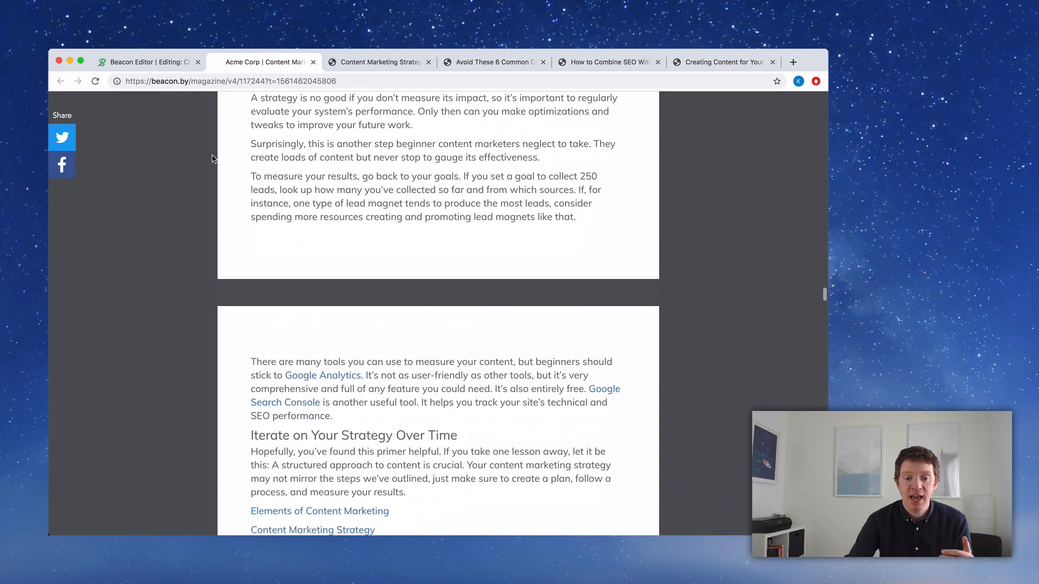
{"action": "scroll", "coordinate": [212, 158], "scroll_direction": "down", "scroll_amount": 12}
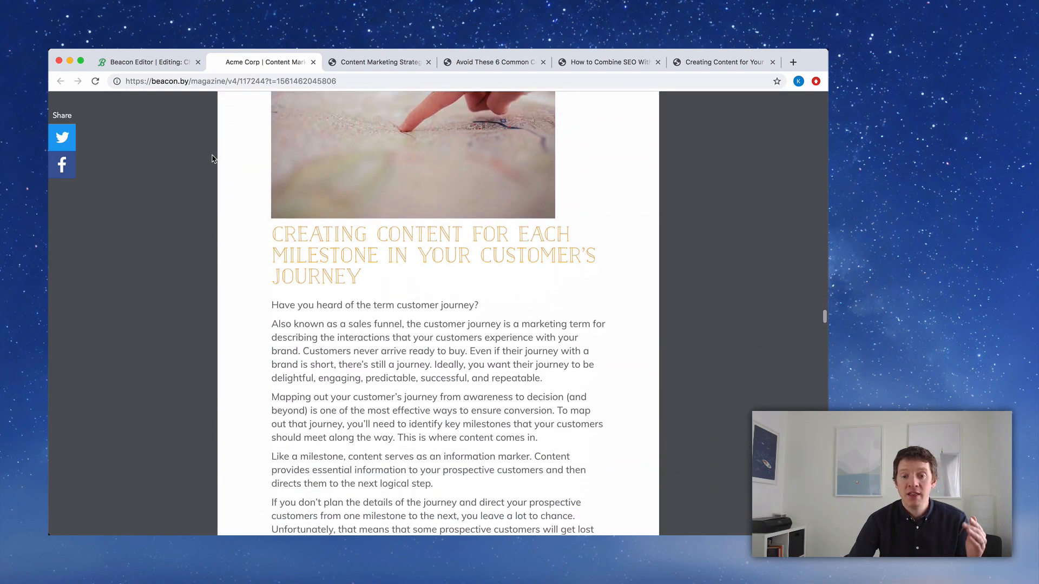
{"action": "scroll", "coordinate": [212, 158], "scroll_direction": "down", "scroll_amount": 15}
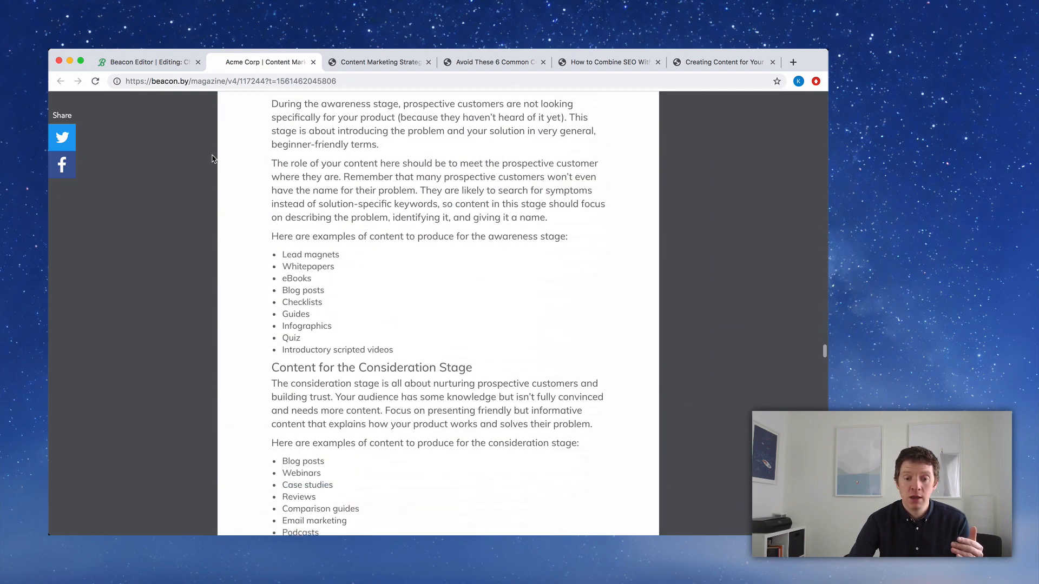
{"action": "scroll", "coordinate": [212, 159], "scroll_direction": "down", "scroll_amount": 15}
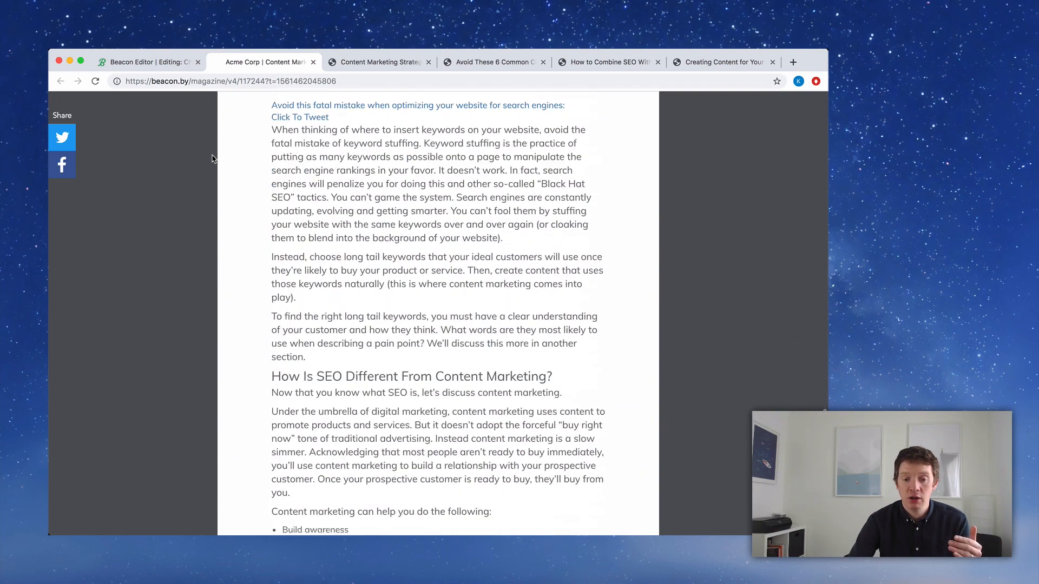
{"action": "scroll", "coordinate": [212, 158], "scroll_direction": "down", "scroll_amount": 4}
{"action": "scroll", "coordinate": [212, 158], "scroll_direction": "down", "scroll_amount": 20}
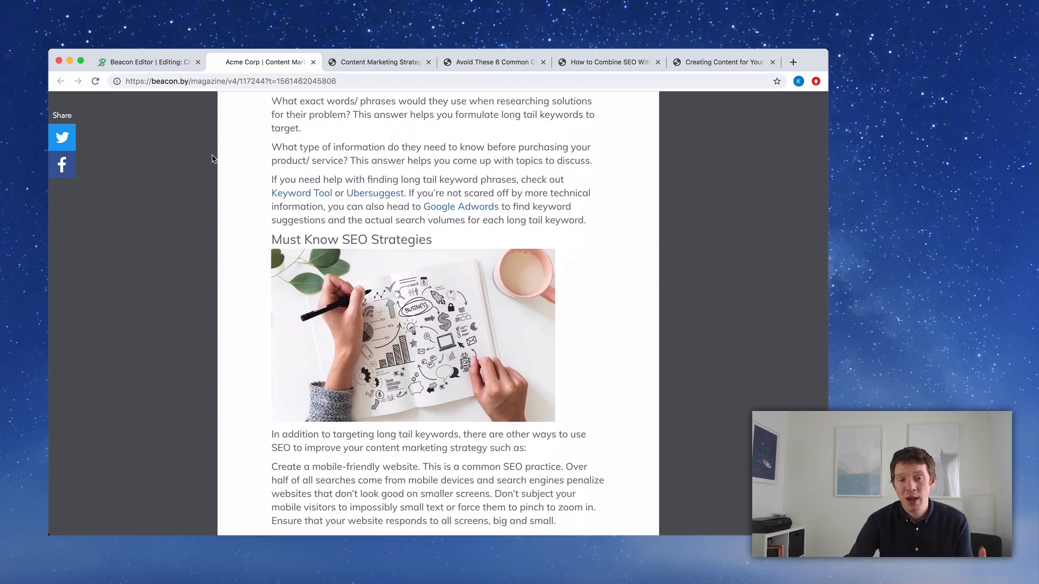
{"action": "scroll", "coordinate": [213, 158], "scroll_direction": "down", "scroll_amount": 2}
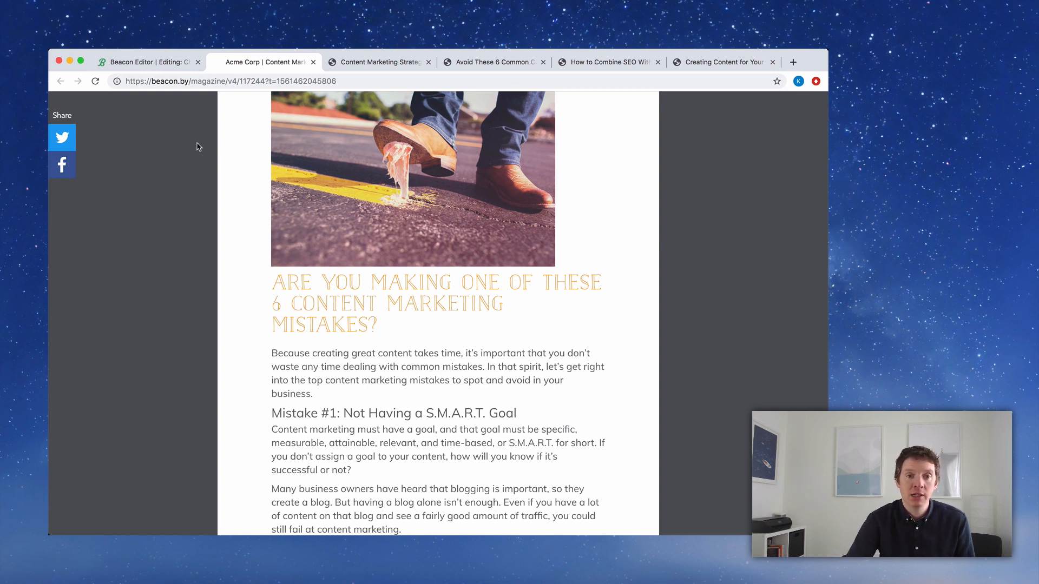
Return to the editor and duplicate the Chapter Separator - Plain page three times.
{"action": "left_click", "coordinate": [169, 63]}
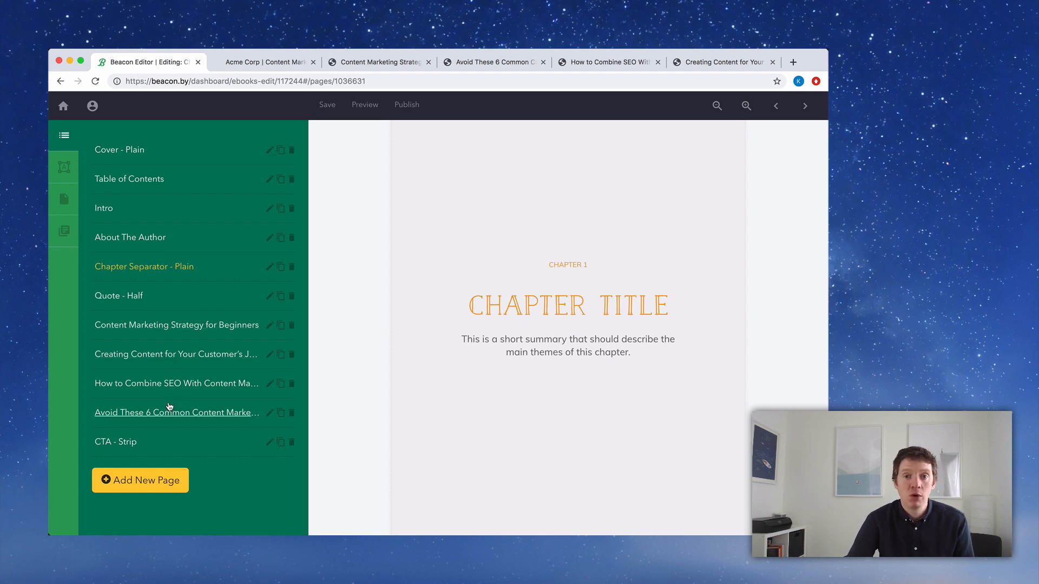
{"action": "left_click", "coordinate": [281, 267]}
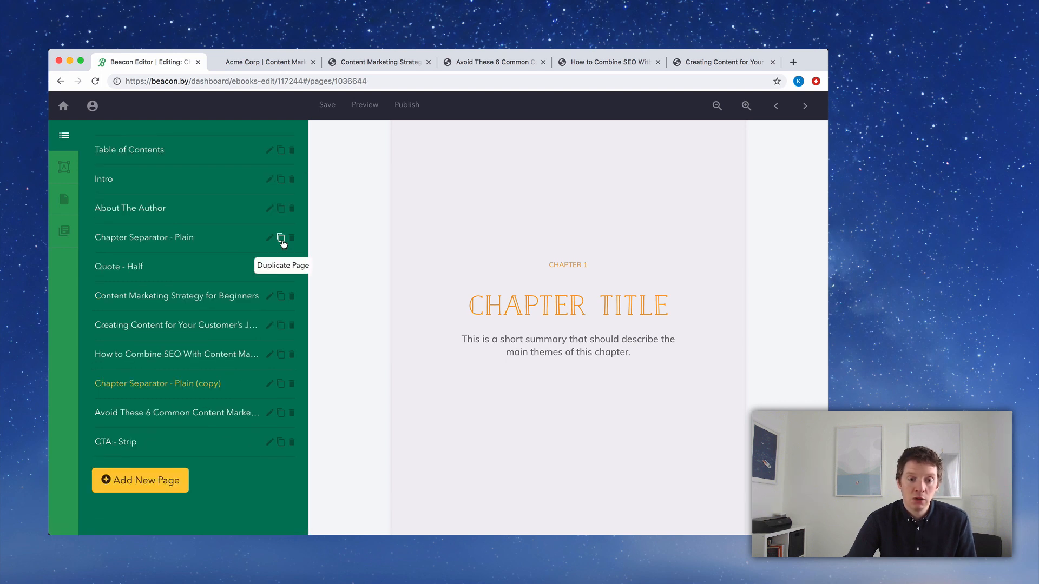
{"action": "left_click", "coordinate": [282, 240]}
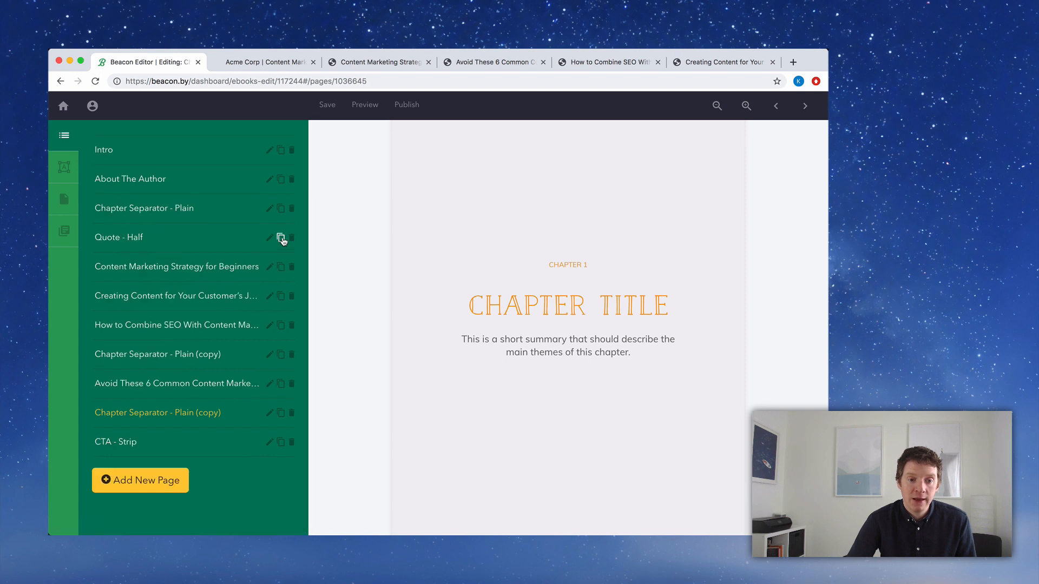
{"action": "left_click", "coordinate": [282, 213]}
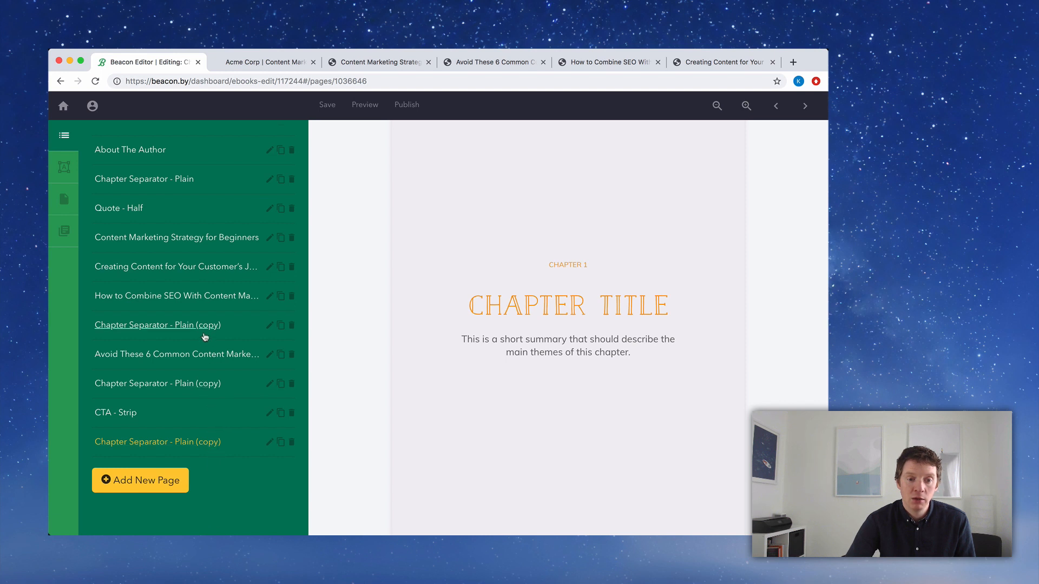
Reorder the pages so one chapter separator sits directly before each of the four imported blog posts, with Quote - Half before the first separator.
{"action": "left_click_drag", "start_coordinate": [206, 442], "coordinate": [189, 292]}
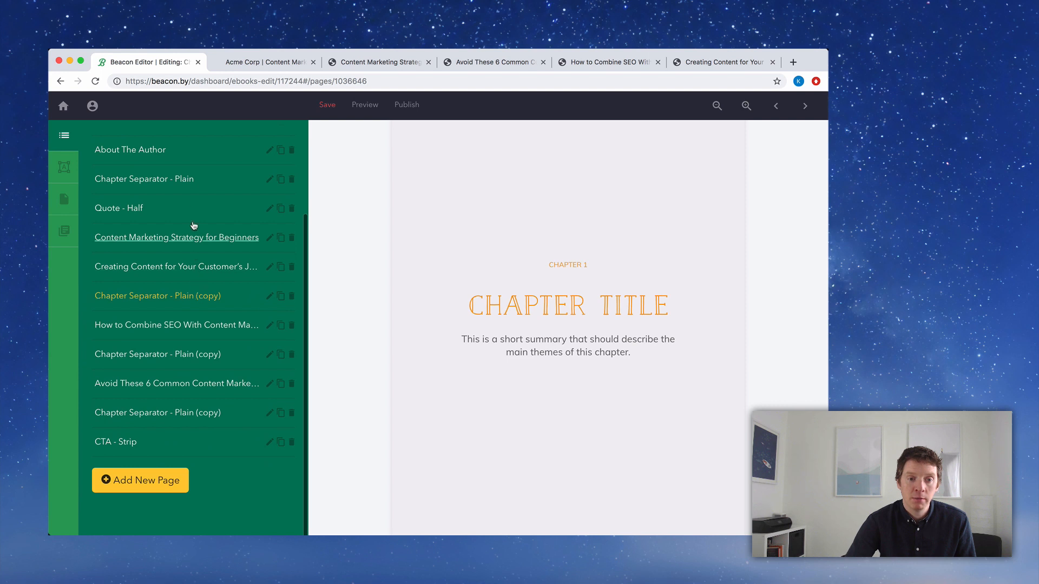
{"action": "left_click_drag", "start_coordinate": [200, 180], "coordinate": [199, 238]}
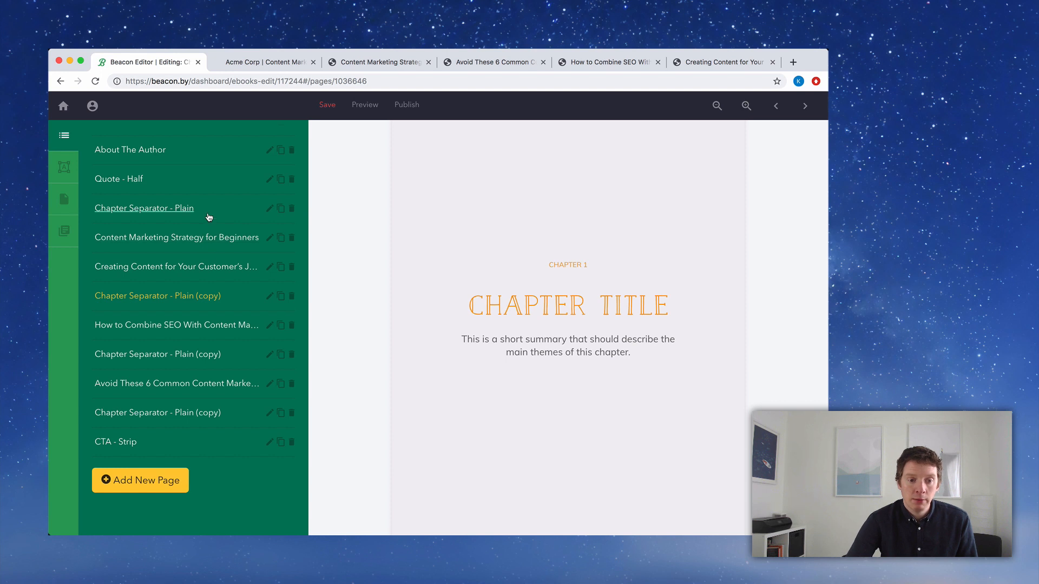
{"action": "scroll", "coordinate": [179, 216], "scroll_direction": "up", "scroll_amount": 4}
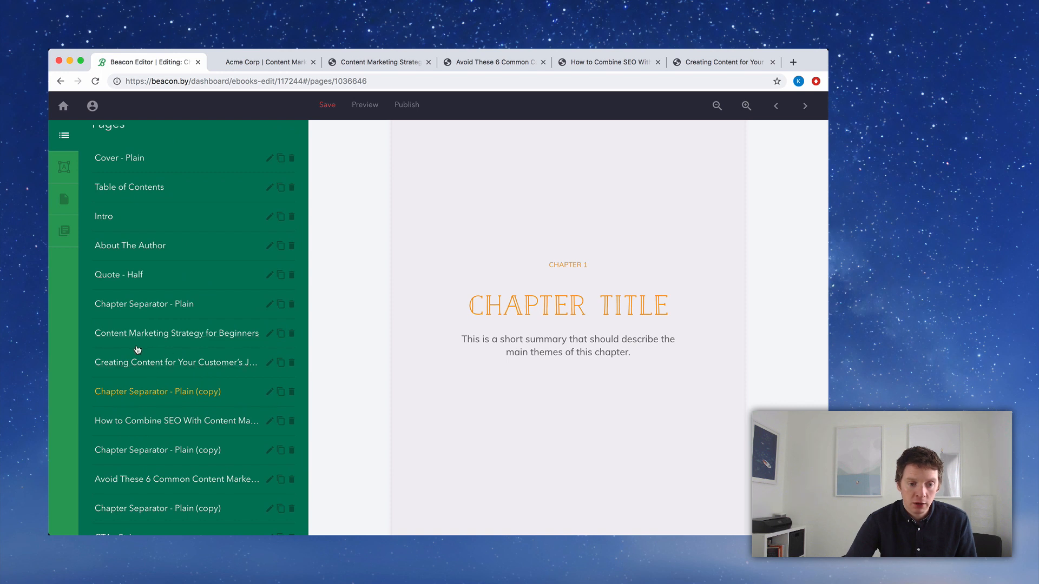
{"action": "scroll", "coordinate": [137, 349], "scroll_direction": "down", "scroll_amount": 1}
{"action": "scroll", "coordinate": [137, 349], "scroll_direction": "down", "scroll_amount": 1}
{"action": "left_click_drag", "start_coordinate": [220, 467], "coordinate": [212, 320]}
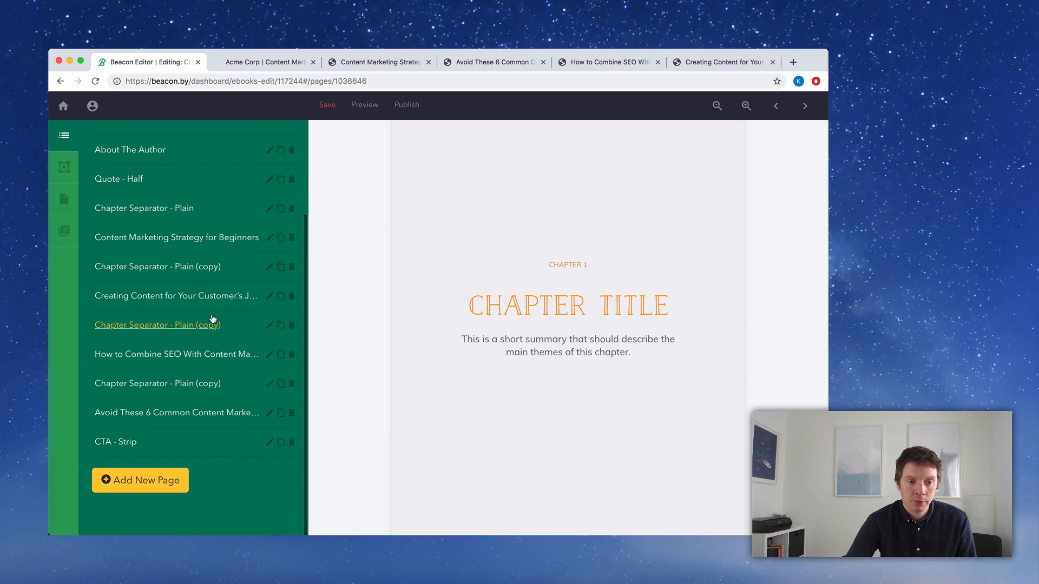
Replace the headline on the original Chapter Separator - Plain page with "Content Marketing Strategy for Beginners".
{"action": "scroll", "coordinate": [213, 319], "scroll_direction": "up", "scroll_amount": 1}
{"action": "scroll", "coordinate": [213, 320], "scroll_direction": "up", "scroll_amount": 1}
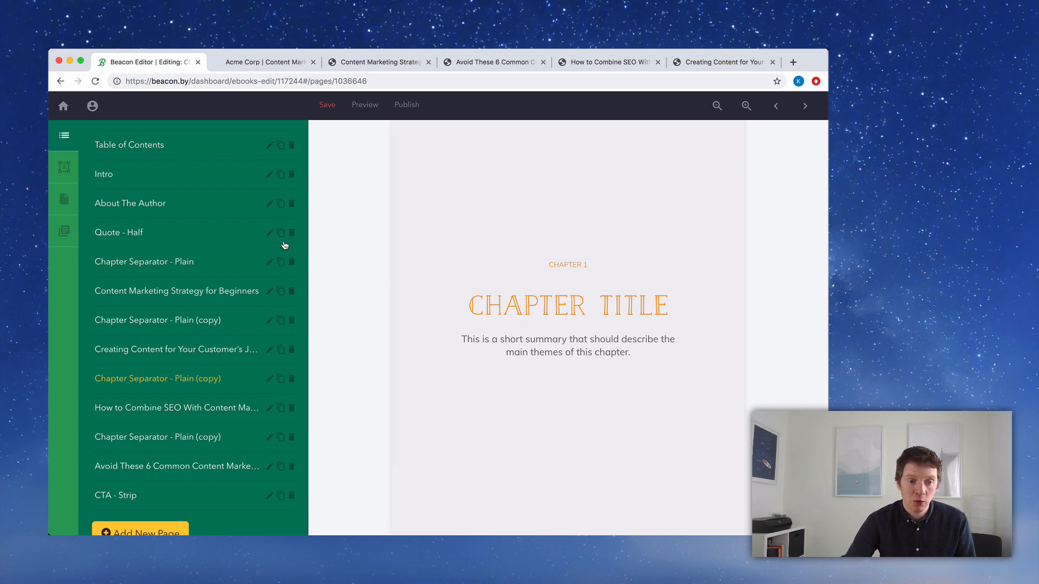
{"action": "left_click", "coordinate": [219, 263]}
{"action": "scroll", "coordinate": [238, 265], "scroll_direction": "down", "scroll_amount": 2}
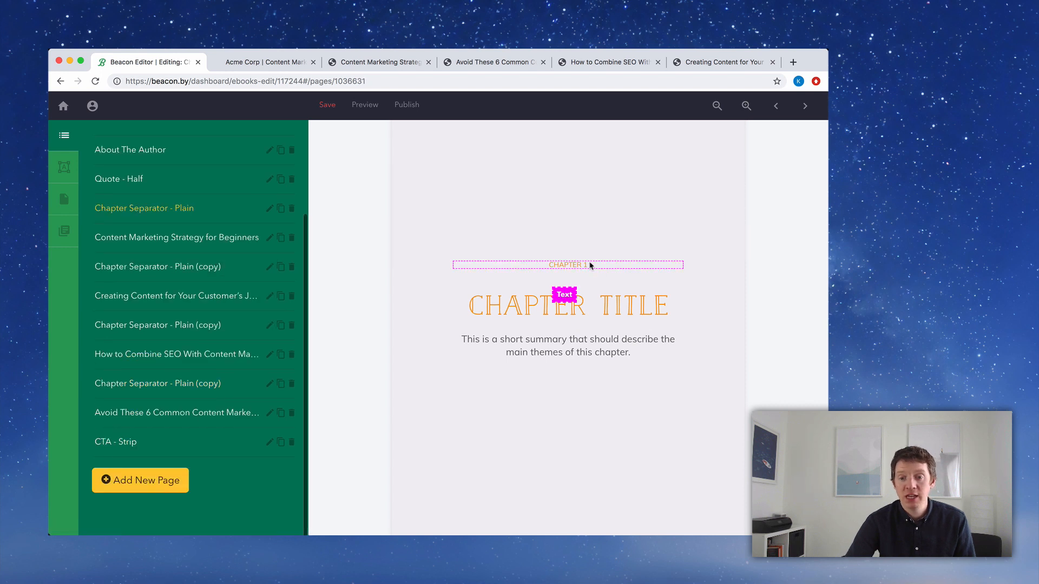
{"action": "triple_click", "coordinate": [521, 302]}
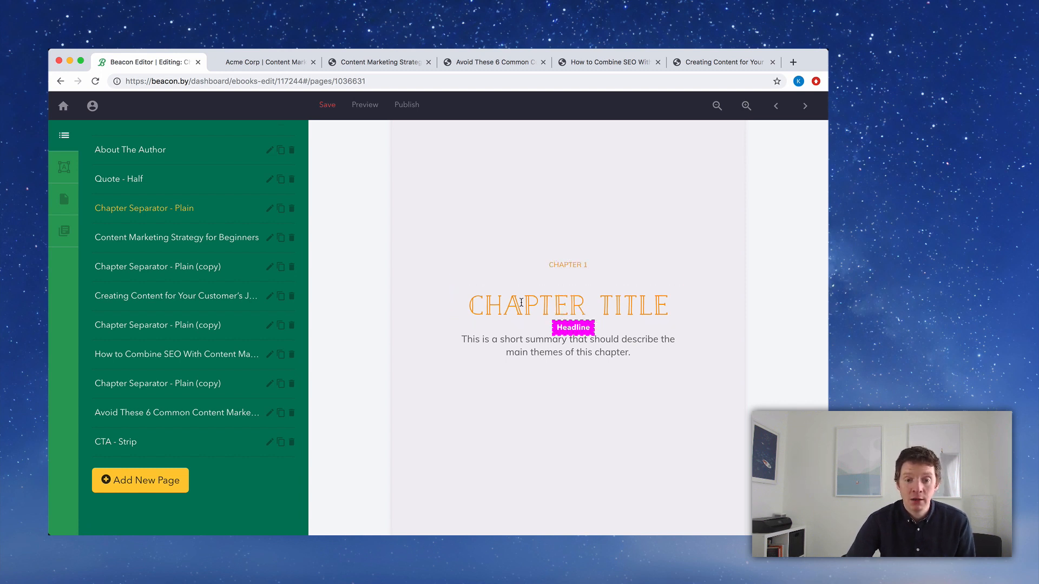
{"action": "type", "text": "C"}
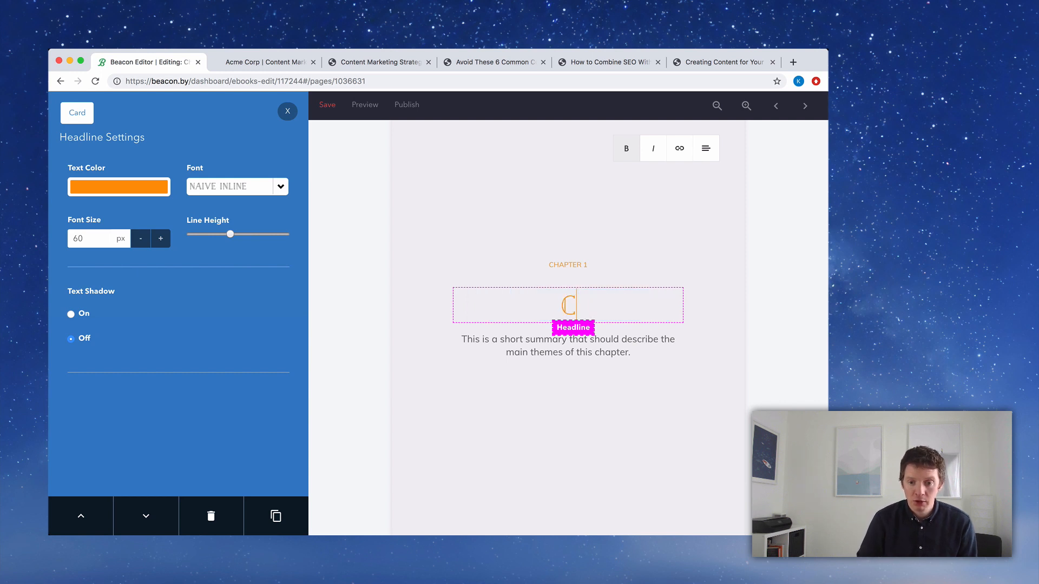
{"action": "type", "text": "ONTETN MAR"}
{"action": "key", "text": "BackSpace"}
{"action": "key", "text": "BackSpace"}
{"action": "key", "text": "BackSpace"}
{"action": "key", "text": "BackSpace"}
{"action": "key", "text": "BackSpace"}
{"action": "key", "text": "BackSpace"}
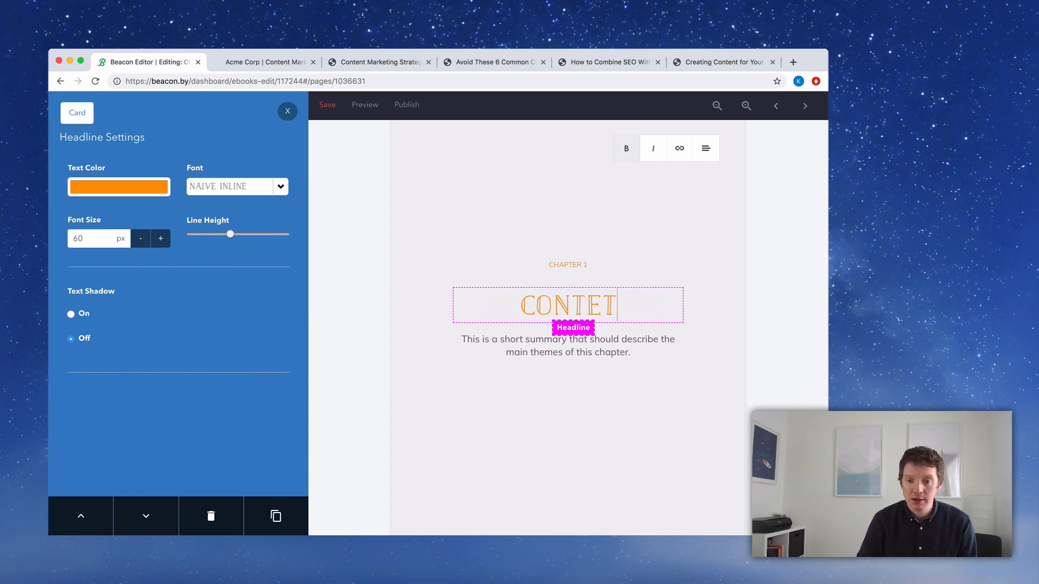
{"action": "type", "text": "NT MARKETING STR"}
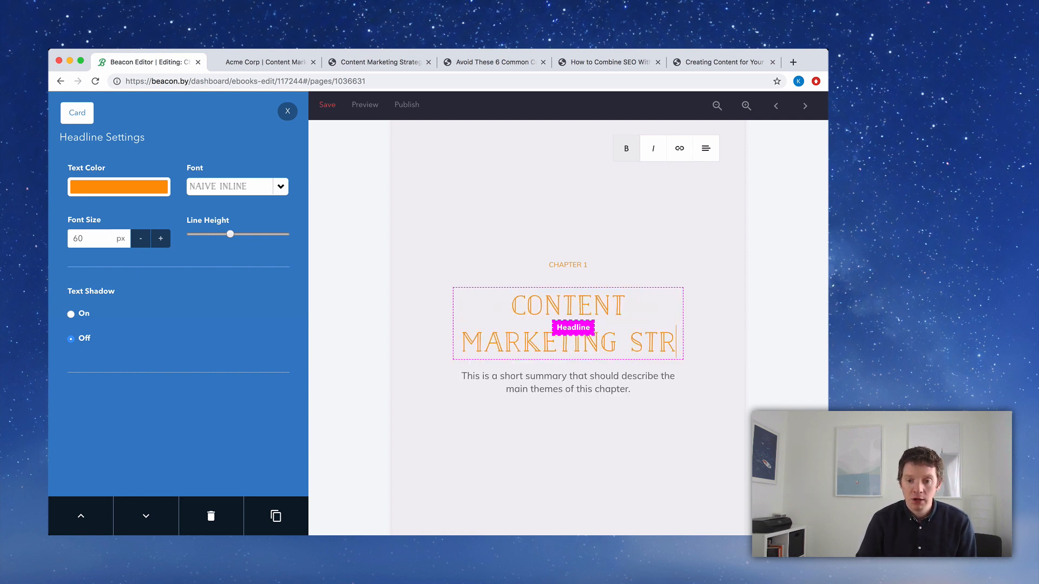
{"action": "type", "text": "ATEGY FOR G"}
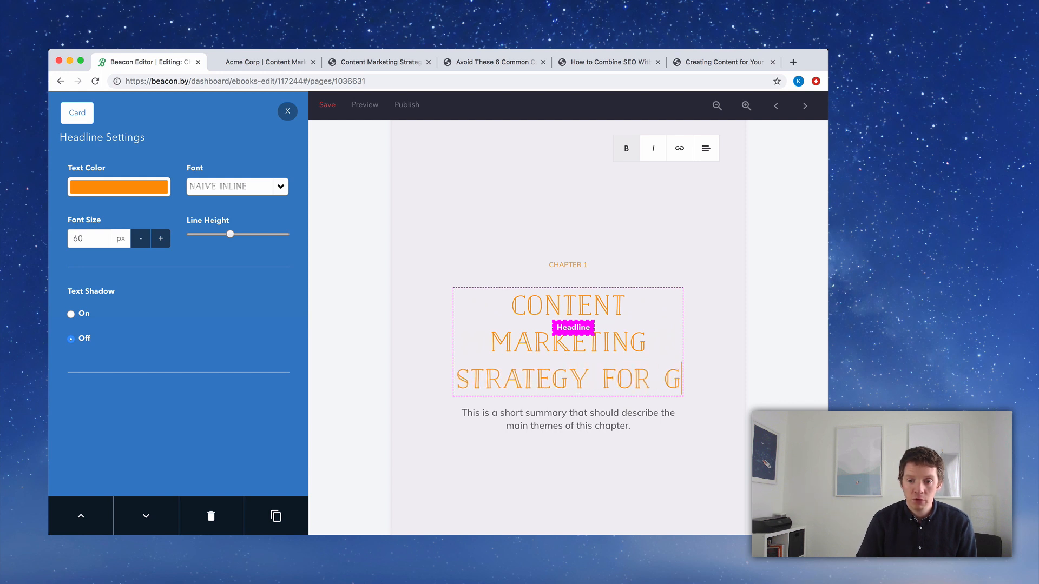
{"action": "key", "text": "BackSpace"}
{"action": "type", "text": "BEGIN"}
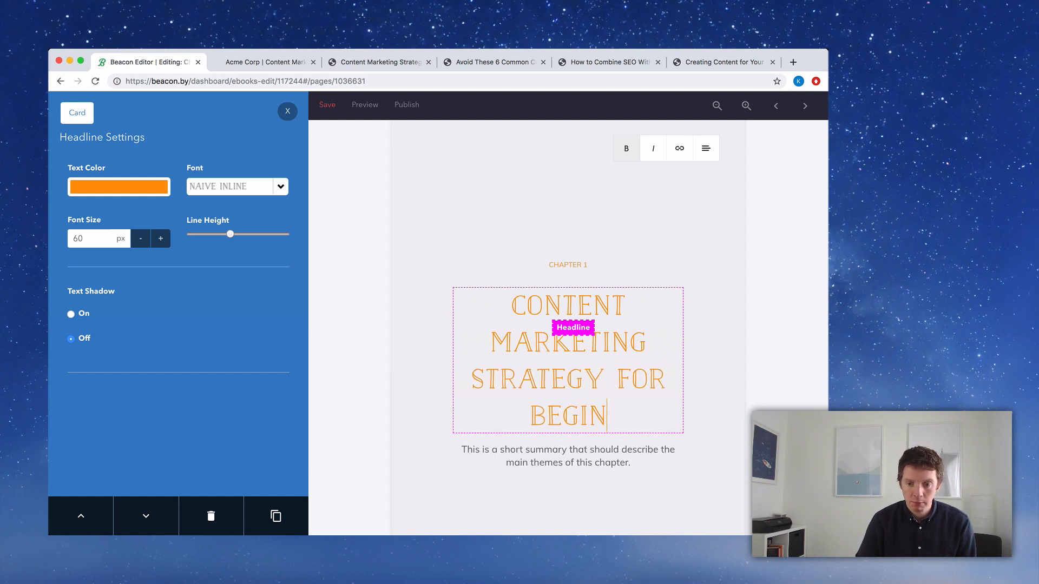
{"action": "type", "text": "NERS"}
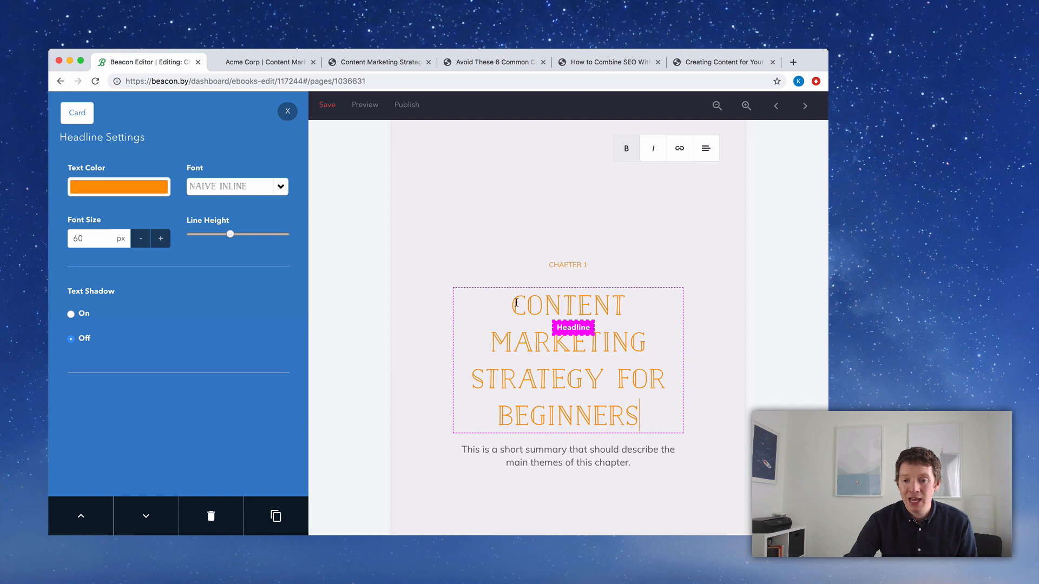
Reduce the chapter headline's font size to 47 px and close its settings.
{"action": "scroll", "coordinate": [372, 294], "scroll_direction": "down", "scroll_amount": 2}
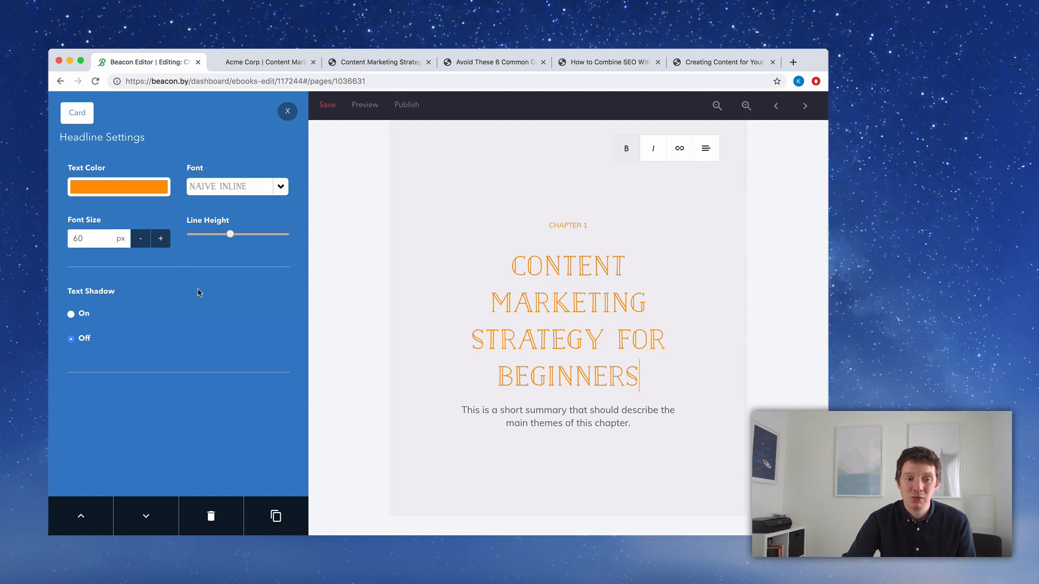
{"action": "left_click", "coordinate": [141, 238]}
{"action": "left_click", "coordinate": [142, 239]}
{"action": "left_click", "coordinate": [141, 239]}
{"action": "left_click", "coordinate": [141, 239]}
{"action": "left_click", "coordinate": [142, 238]}
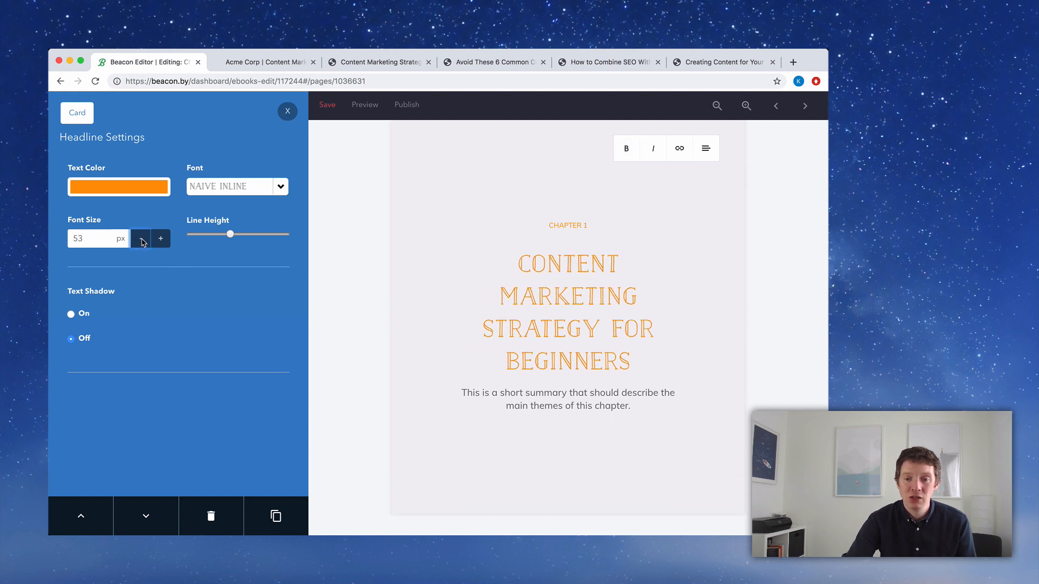
{"action": "left_click", "coordinate": [141, 239]}
{"action": "left_click", "coordinate": [142, 239]}
{"action": "left_click", "coordinate": [141, 239]}
{"action": "left_click", "coordinate": [141, 239]}
{"action": "left_click", "coordinate": [141, 238]}
{"action": "left_click", "coordinate": [141, 238]}
{"action": "left_click", "coordinate": [141, 239]}
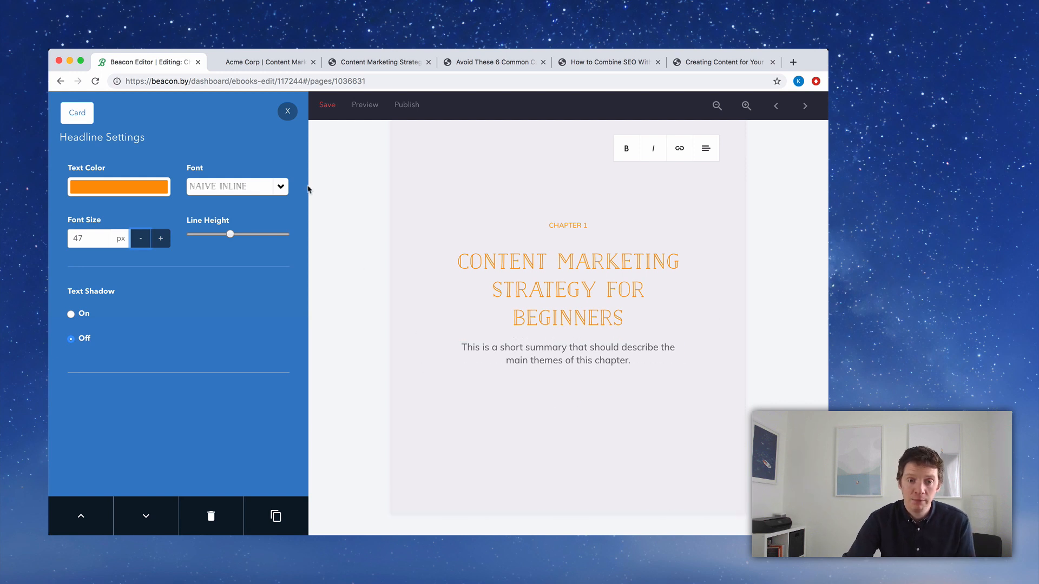
{"action": "left_click", "coordinate": [287, 111]}
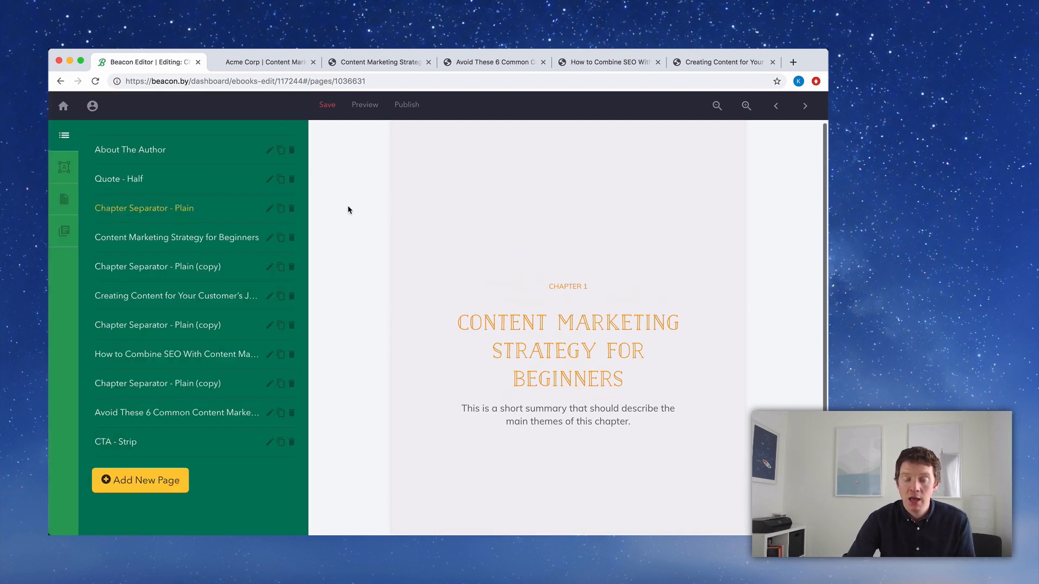
Replace the chapter summary with "This chapter is designed to help give you a basic overview of what content marketing is and why you should use it.".
{"action": "scroll", "coordinate": [350, 210], "scroll_direction": "down", "scroll_amount": 2}
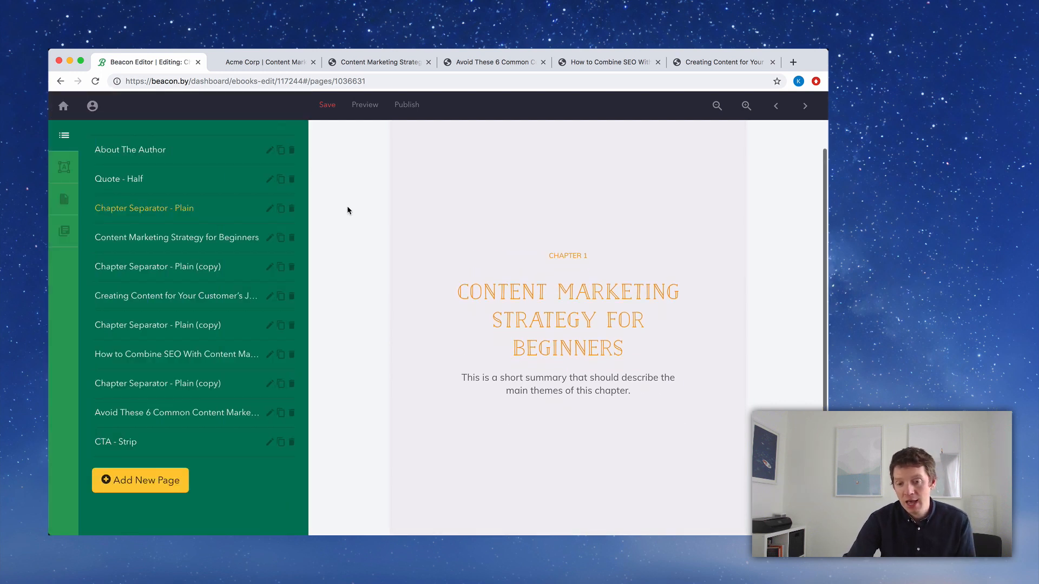
{"action": "triple_click", "coordinate": [563, 367]}
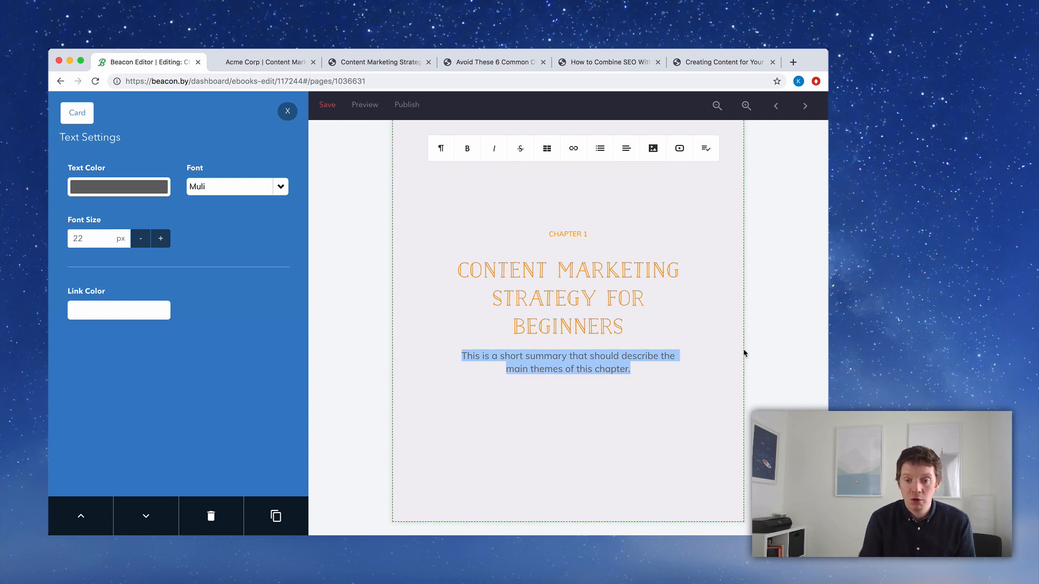
{"action": "type", "text": "T"}
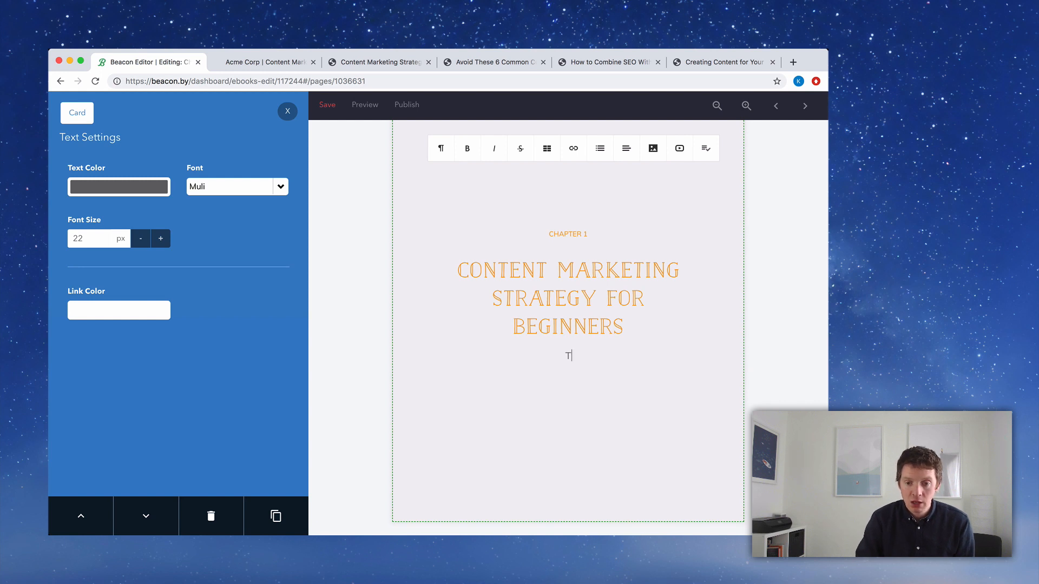
{"action": "type", "text": "his chapter is designed to help give you a basic overview of what content marketing is and why you should use it."}
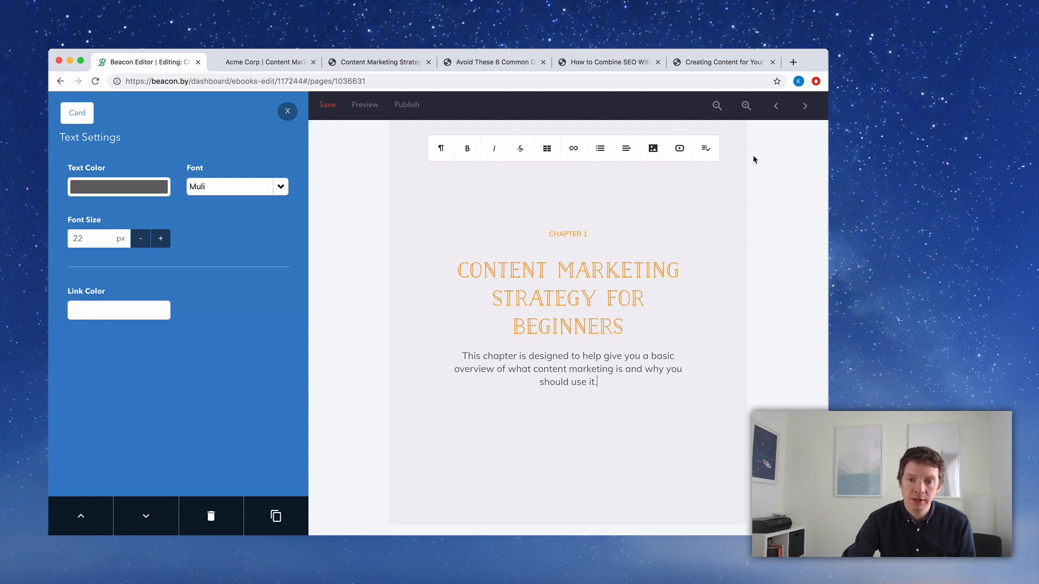
Reduce the height of the spacer above the Chapter 1 label slightly to shift the chapter text up the page.
{"action": "left_click", "coordinate": [715, 107]}
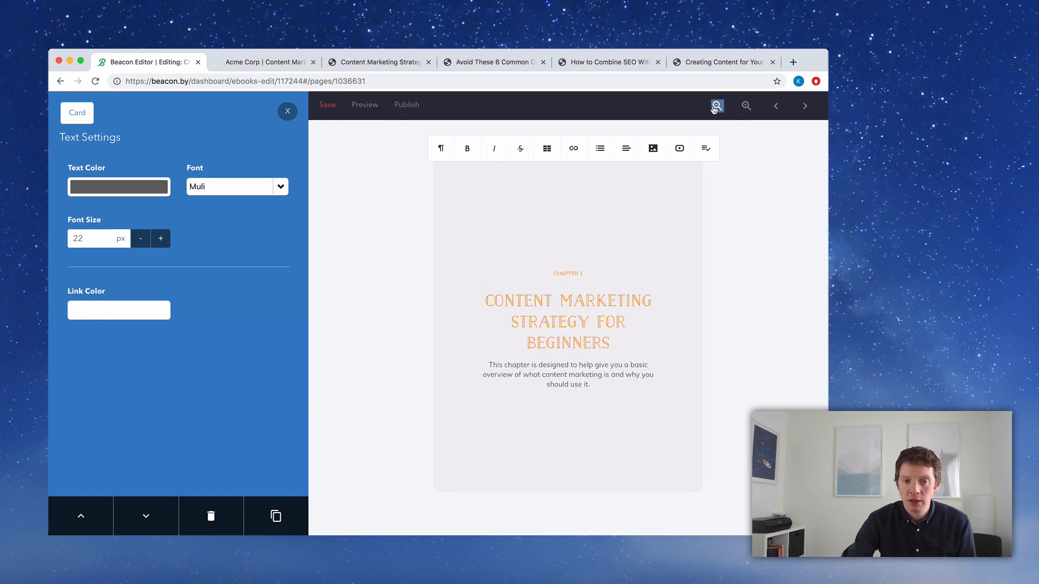
{"action": "left_click", "coordinate": [288, 113]}
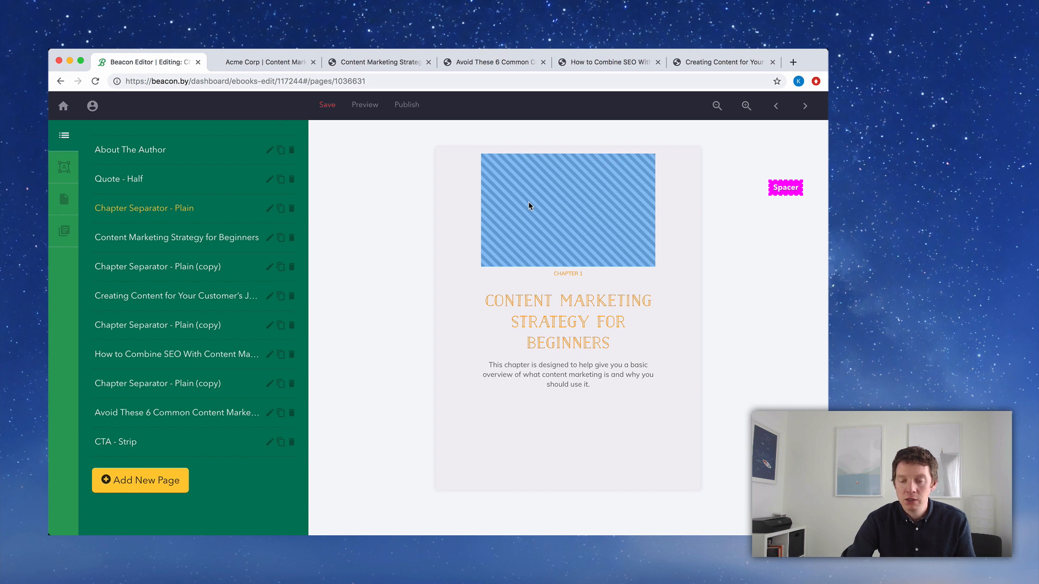
{"action": "left_click", "coordinate": [529, 202]}
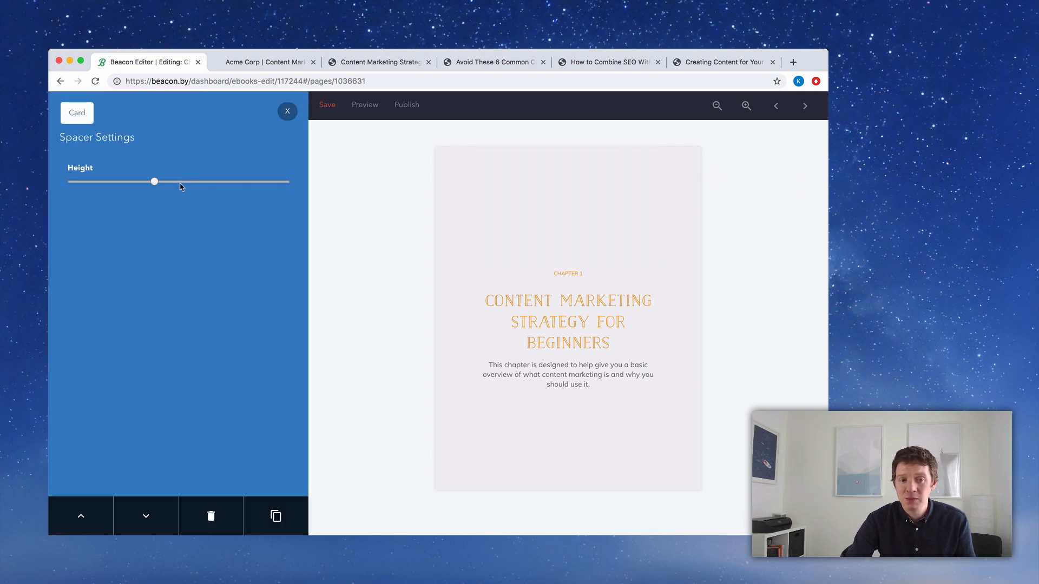
{"action": "left_click_drag", "start_coordinate": [155, 184], "coordinate": [141, 187]}
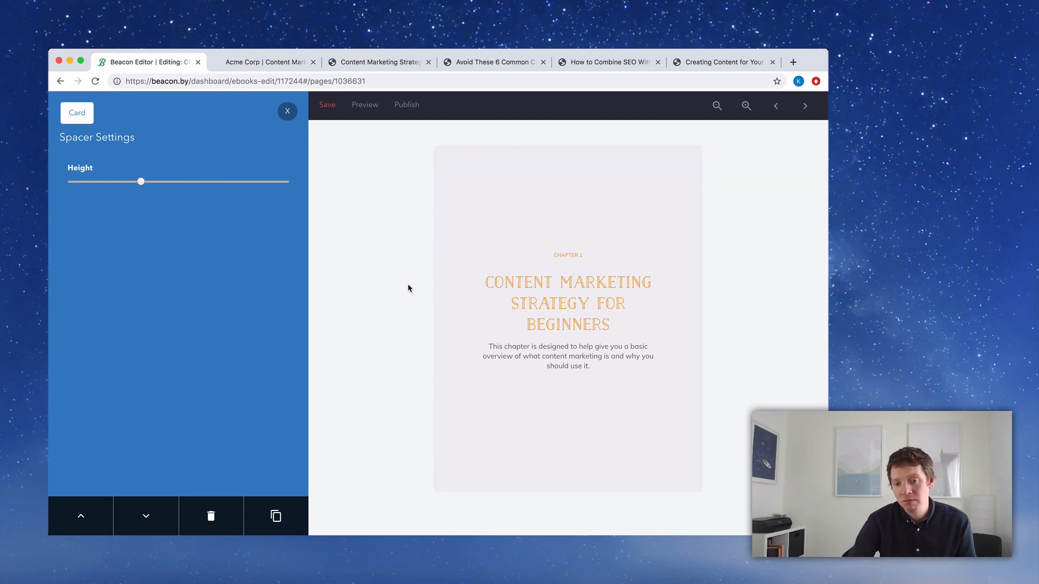
Save the eBook, and set the chapter label on the first Chapter Separator - Plain (copy) page to "Chapter 2".
{"action": "left_click", "coordinate": [289, 114]}
{"action": "left_click", "coordinate": [327, 105]}
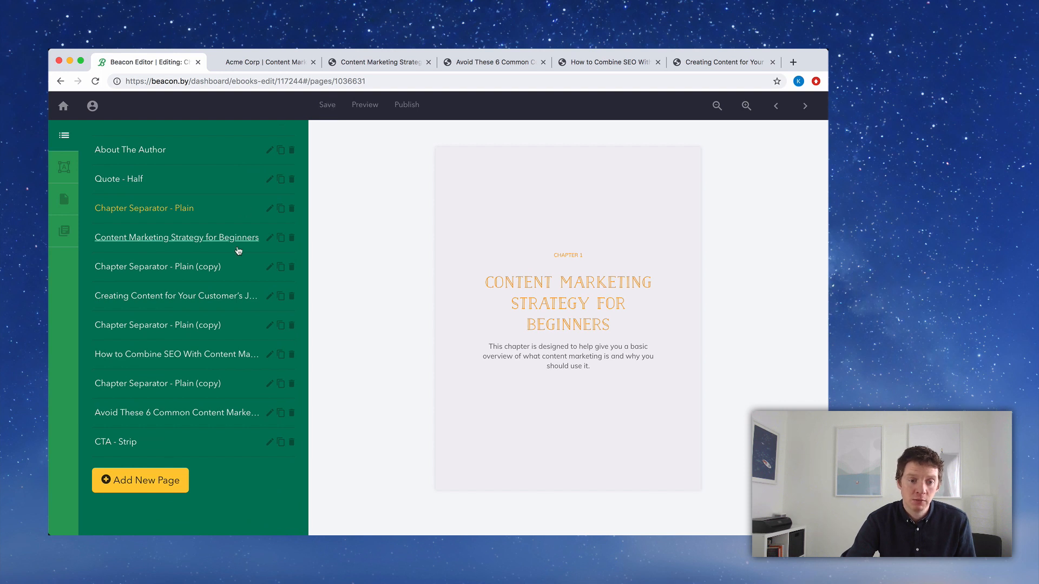
{"action": "left_click", "coordinate": [232, 273]}
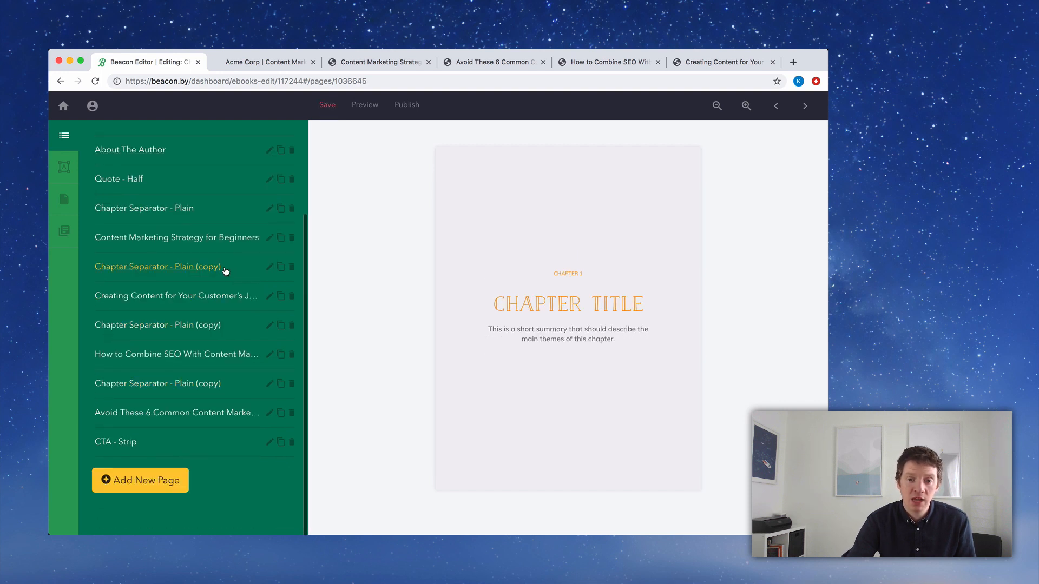
{"action": "left_click", "coordinate": [587, 273]}
{"action": "double_click", "coordinate": [586, 274]}
{"action": "type", "text": "2"}
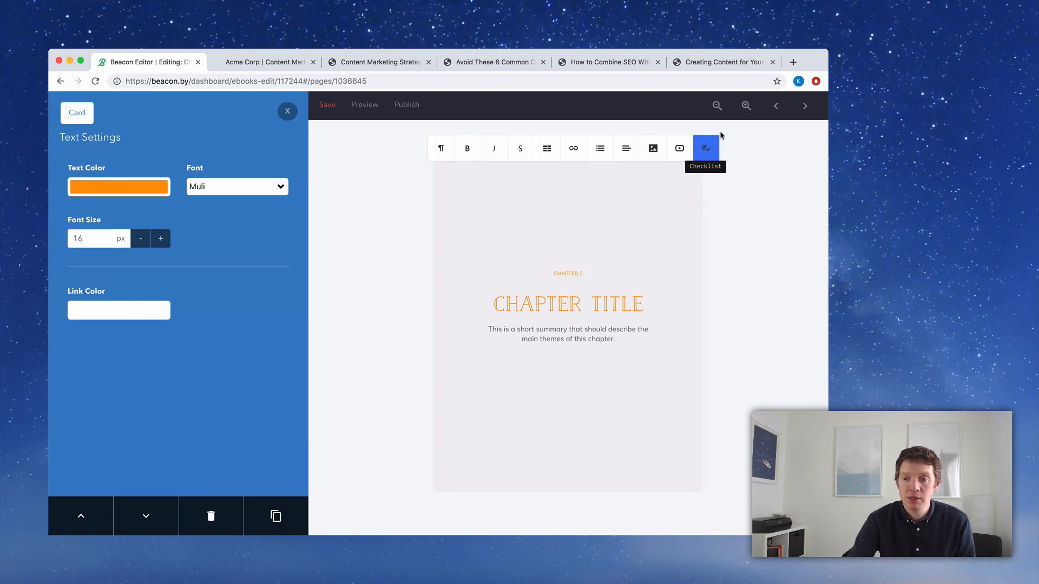
{"action": "left_click", "coordinate": [746, 105]}
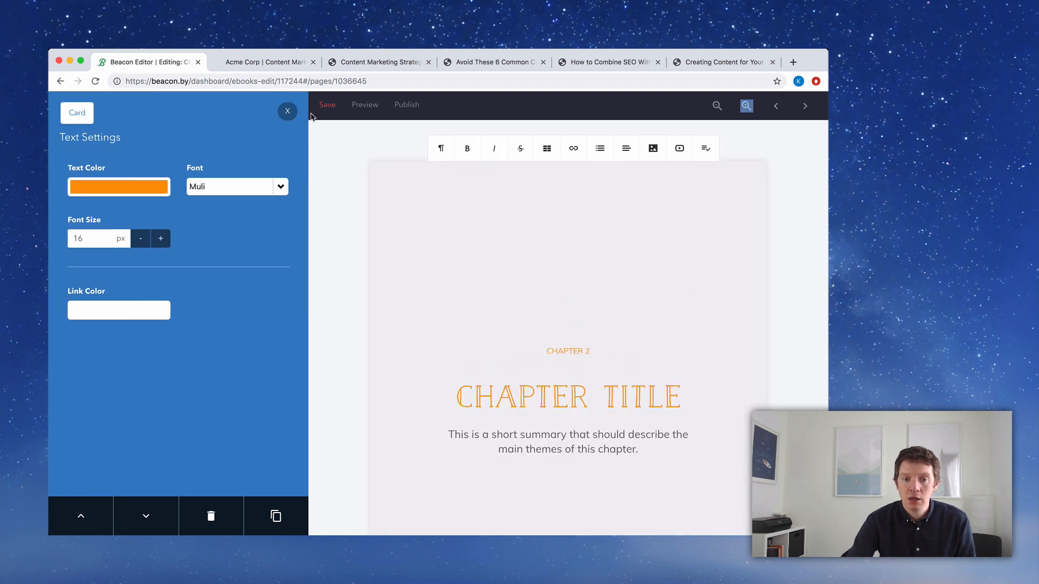
{"action": "left_click", "coordinate": [292, 114]}
Replace the Chapter 2 separator's headline with "Creating Content for Each Stage in Your Customer's Journey".
{"action": "scroll", "coordinate": [356, 206], "scroll_direction": "down", "scroll_amount": 2}
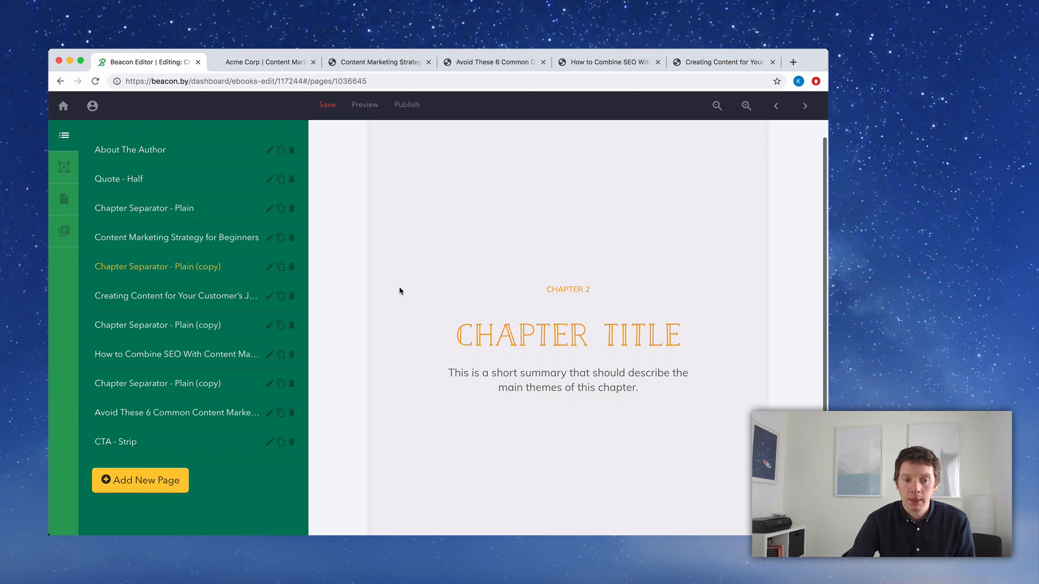
{"action": "triple_click", "coordinate": [616, 339]}
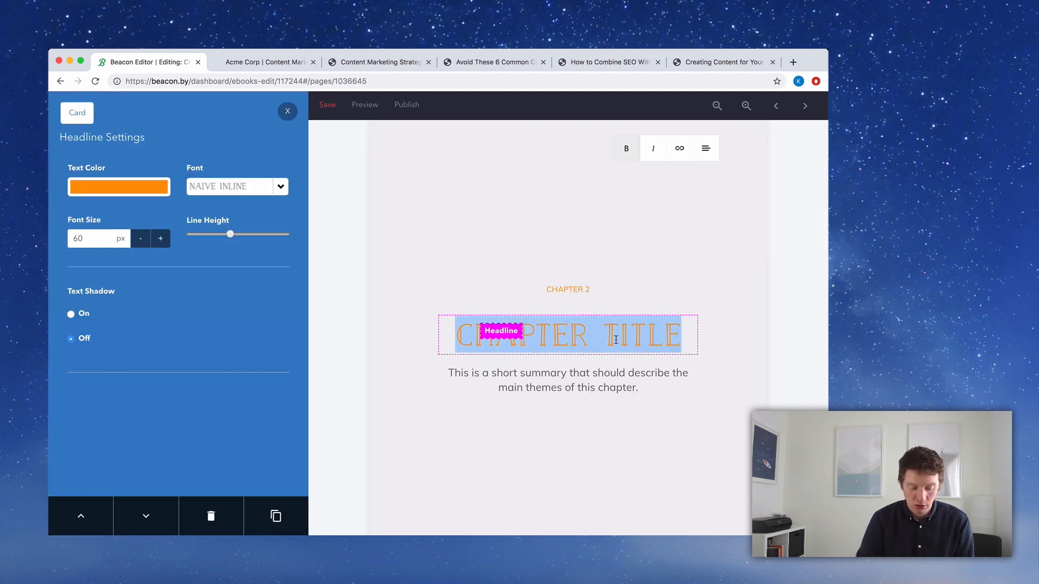
{"action": "type", "text": "CREATING"}
{"action": "key", "text": "BackSpace"}
{"action": "key", "text": "BackSpace"}
{"action": "key", "text": "BackSpace"}
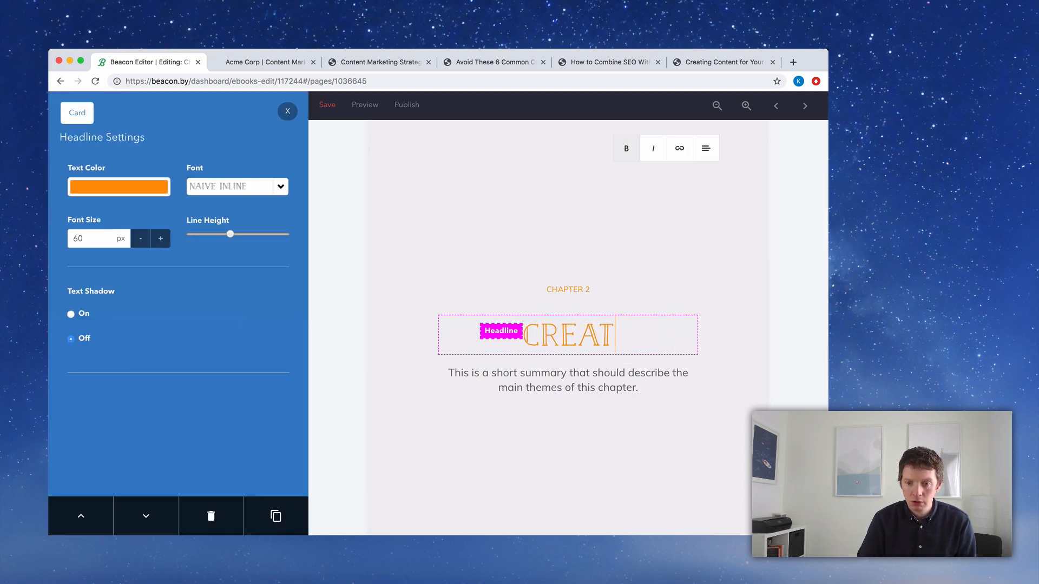
{"action": "type", "text": "IN"}
{"action": "key", "text": "BackSpace"}
{"action": "key", "text": "BackSpace"}
{"action": "type", "text": "ING CONTENT"}
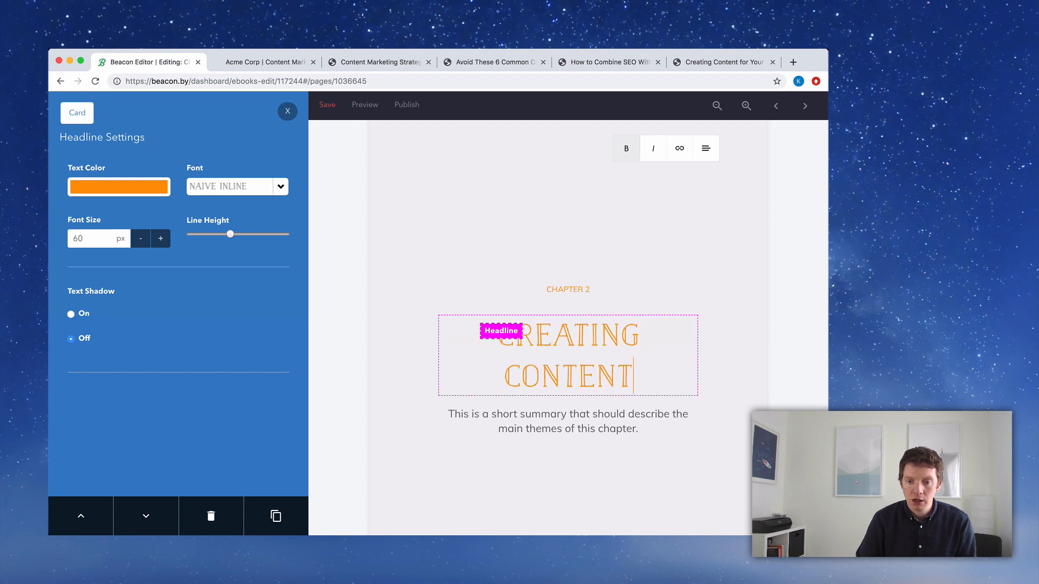
{"action": "type", "text": " FOR EACH STAGE"}
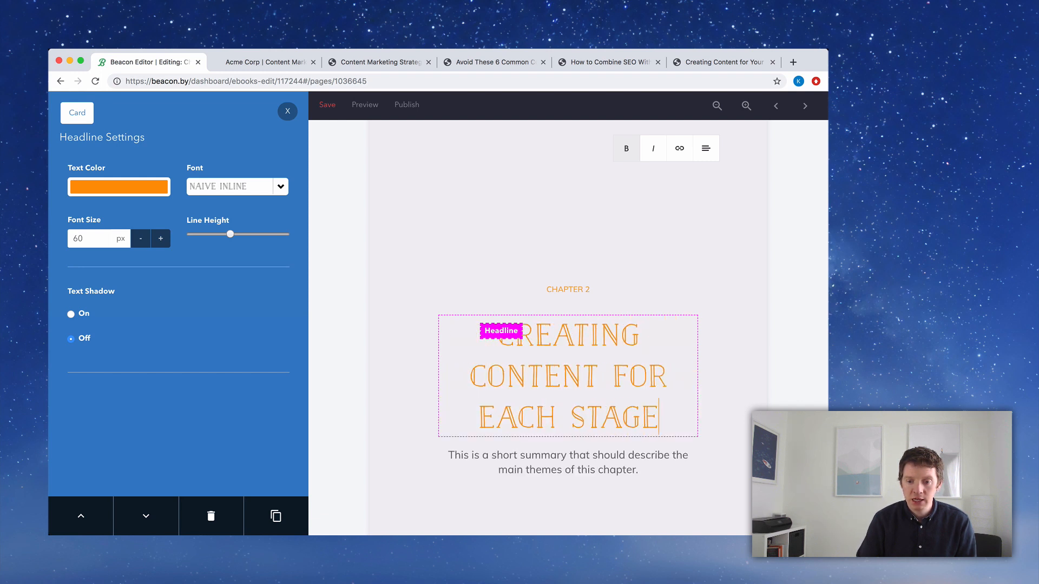
{"action": "type", "text": " IN YOUR CUSTOMER'"}
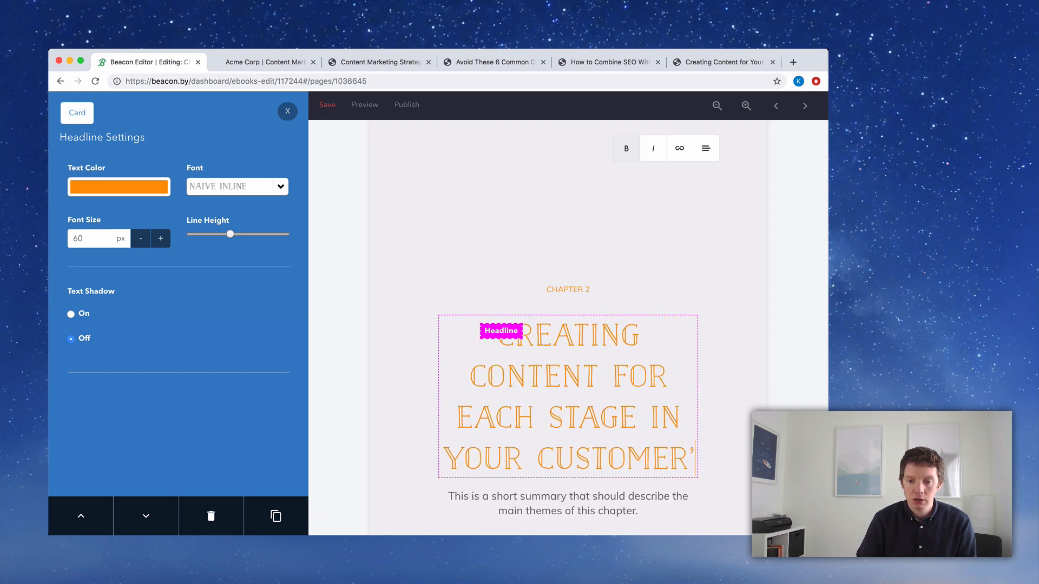
{"action": "type", "text": "S JOURNEY"}
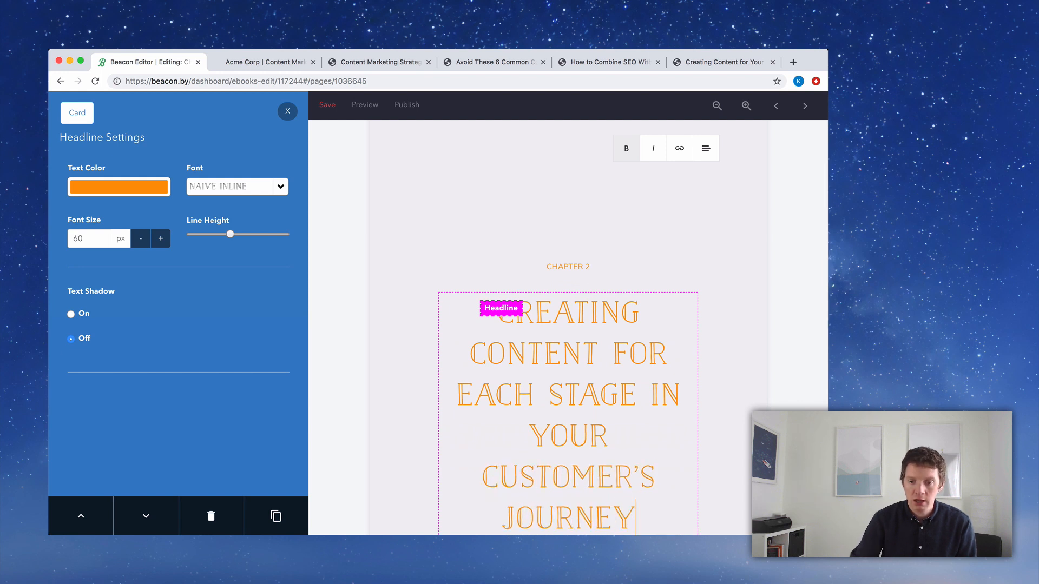
Reduce the Chapter 2 headline's font size to 52 px and close its settings.
{"action": "left_click", "coordinate": [721, 113]}
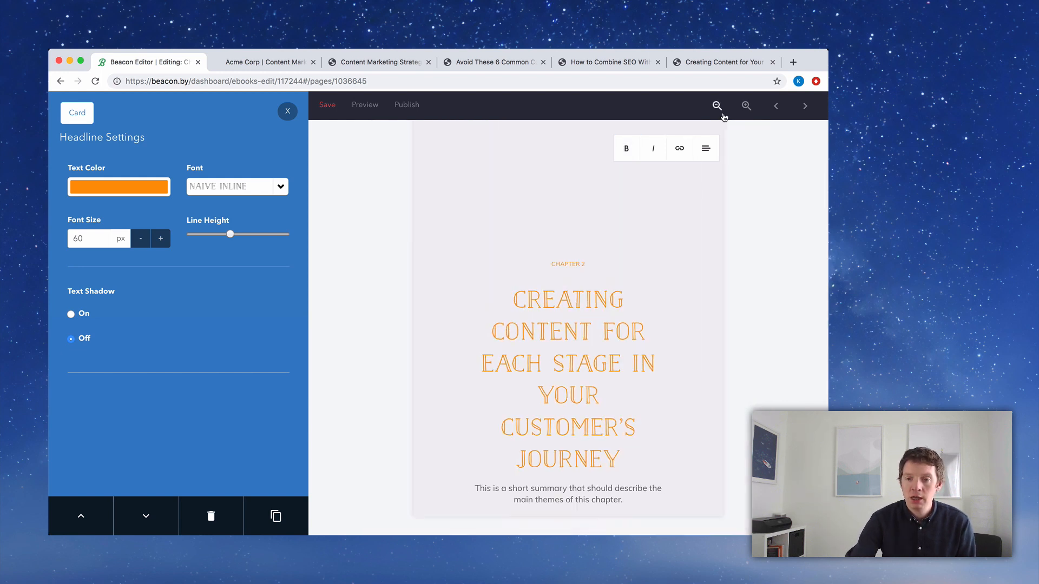
{"action": "left_click", "coordinate": [722, 113]}
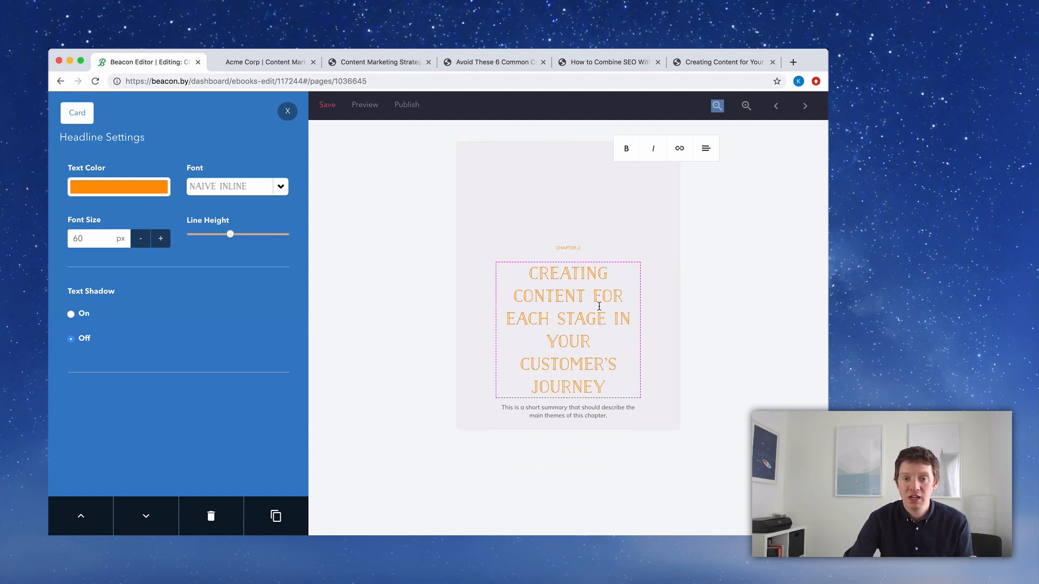
{"action": "left_click", "coordinate": [144, 241]}
{"action": "left_click", "coordinate": [145, 243]}
{"action": "left_click", "coordinate": [146, 245]}
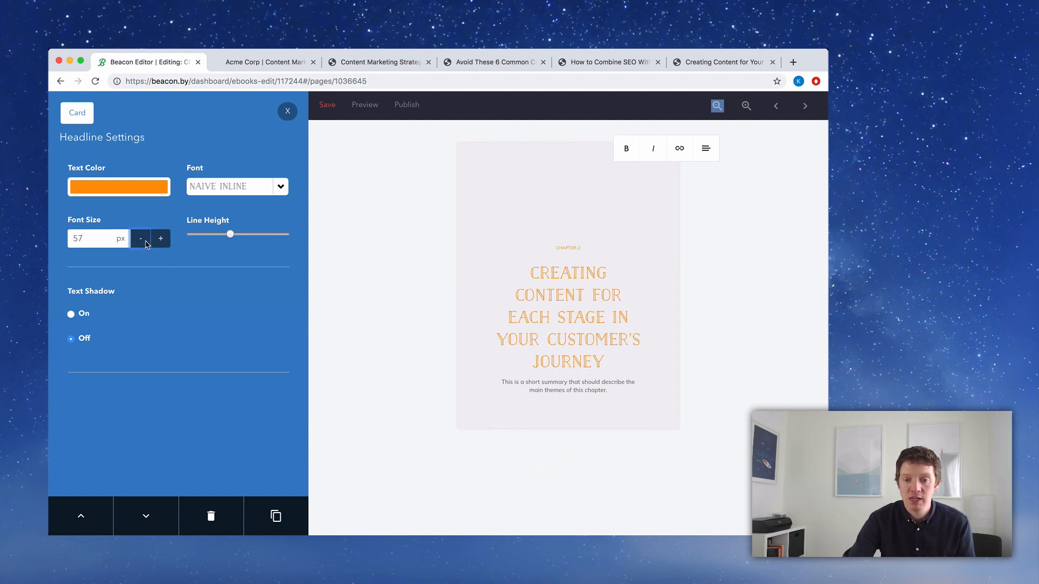
{"action": "left_click", "coordinate": [146, 245]}
{"action": "left_click", "coordinate": [146, 244]}
{"action": "left_click", "coordinate": [146, 245]}
{"action": "left_click", "coordinate": [146, 245]}
{"action": "left_click", "coordinate": [146, 245]}
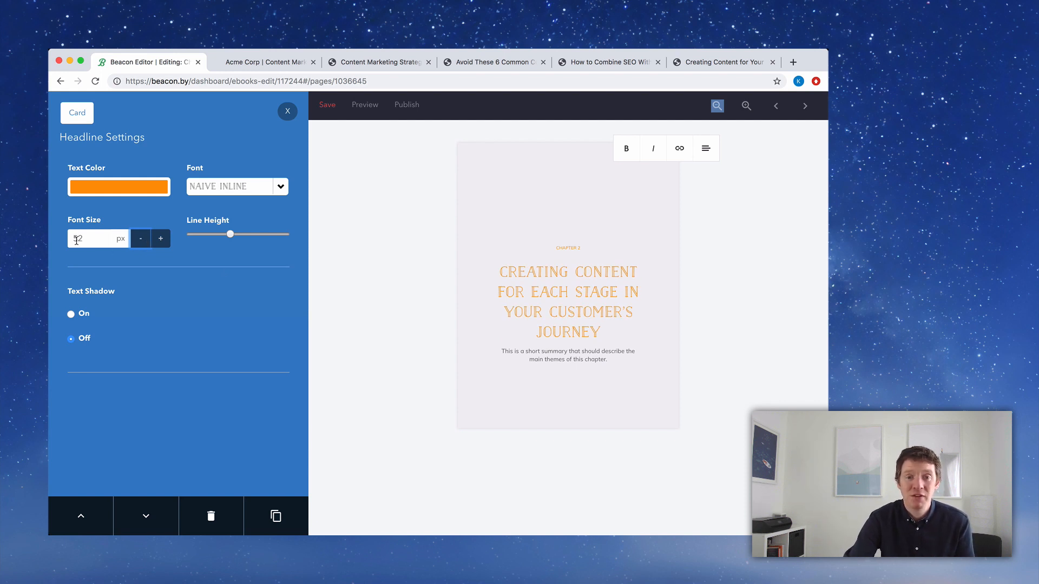
{"action": "left_click", "coordinate": [287, 111]}
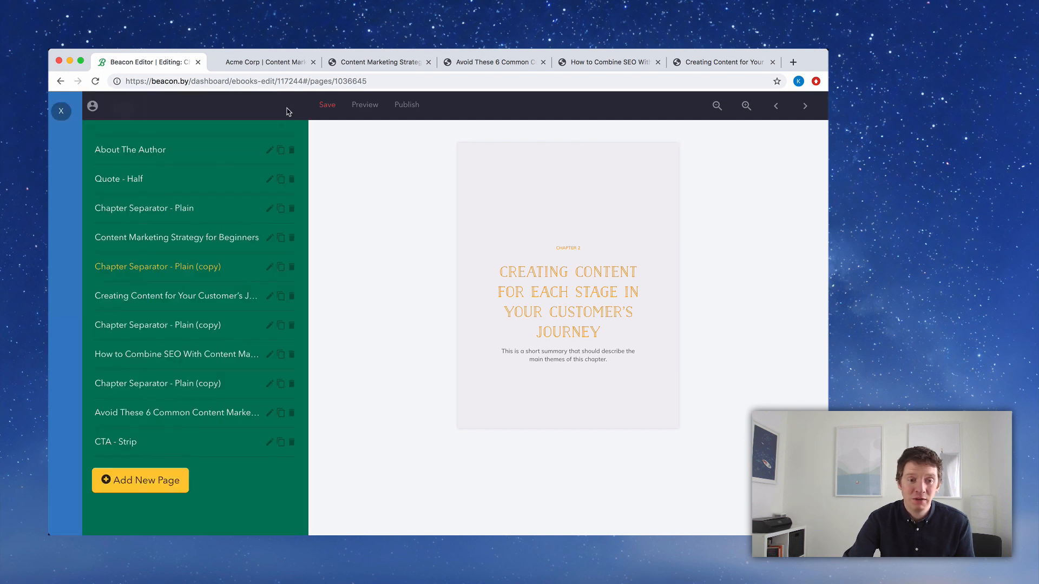
Check the headline settings on the Chapter 1 separator page for comparison.
{"action": "left_click", "coordinate": [219, 216]}
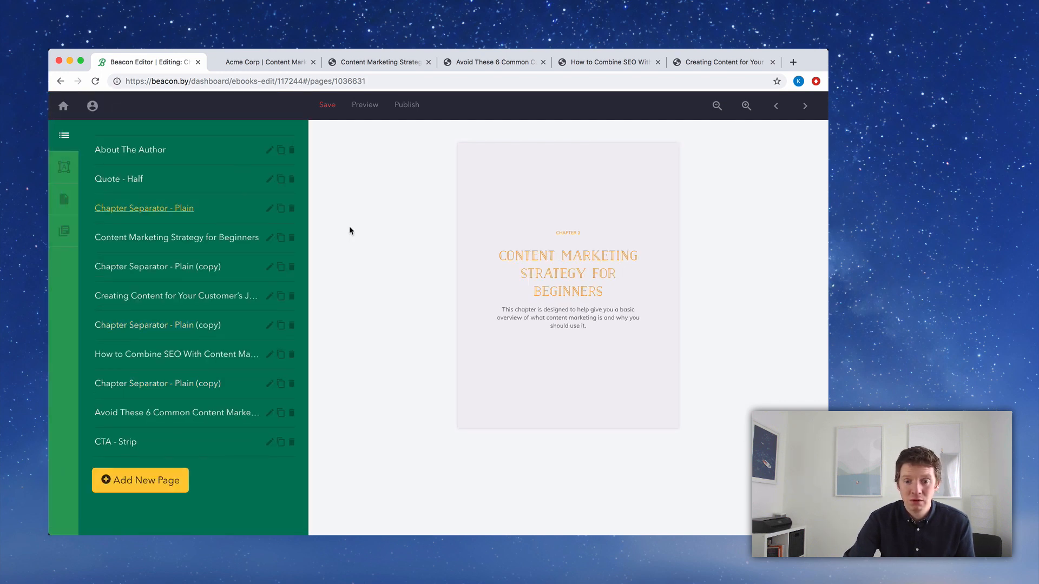
{"action": "left_click", "coordinate": [552, 280]}
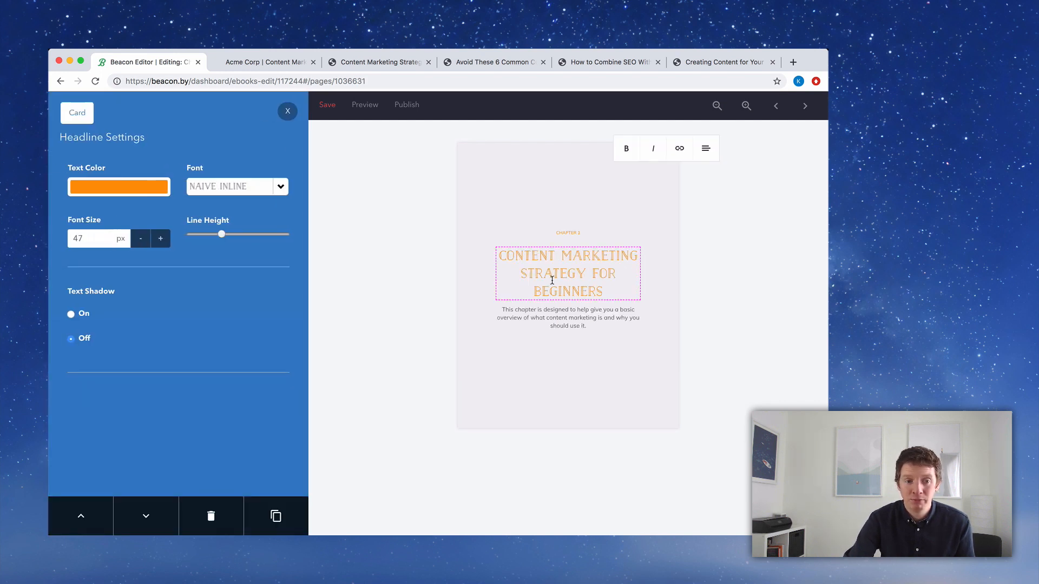
{"action": "left_click", "coordinate": [288, 113]}
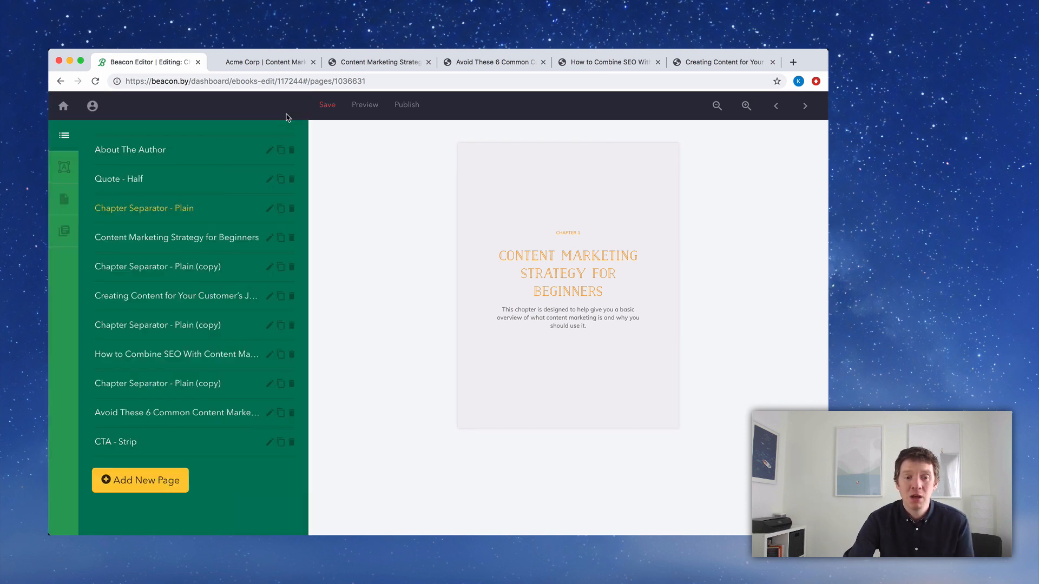
Reduce the height of the spacer above the Chapter 2 label to shift the separator's text up the page.
{"action": "left_click", "coordinate": [236, 267]}
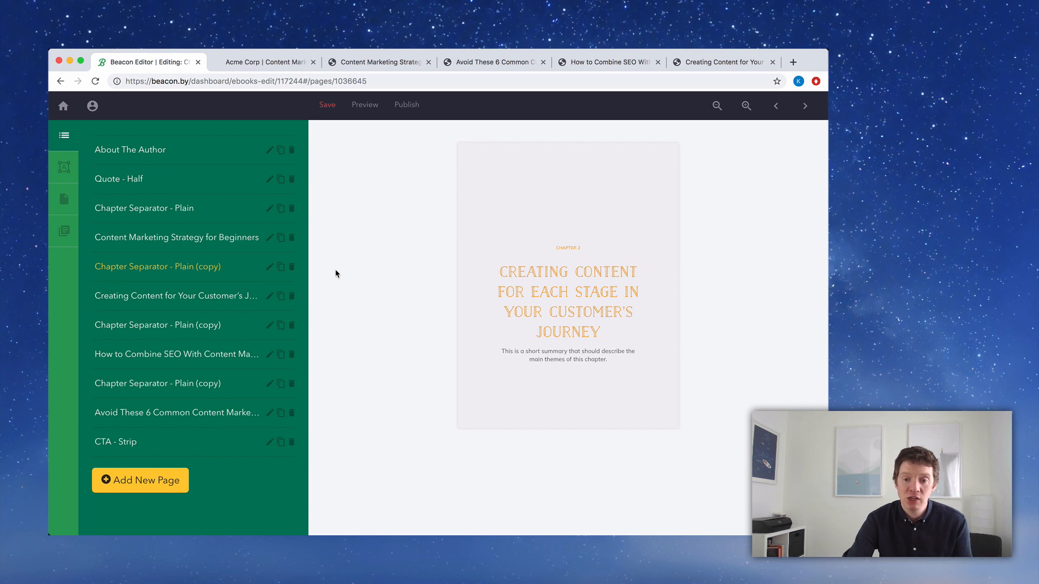
{"action": "left_click", "coordinate": [511, 201]}
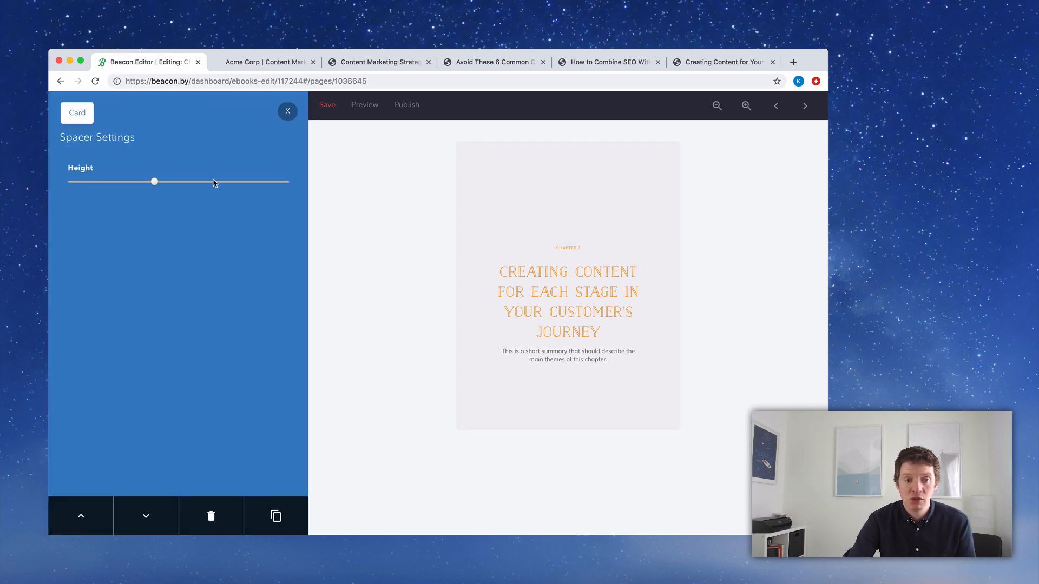
{"action": "left_click_drag", "start_coordinate": [154, 182], "coordinate": [133, 187]}
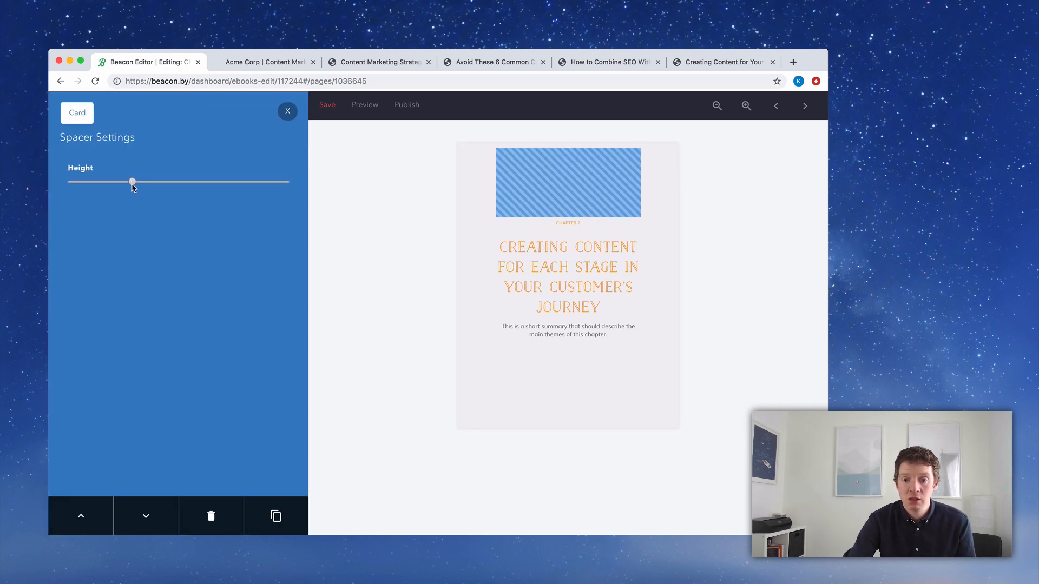
{"action": "left_click", "coordinate": [287, 112]}
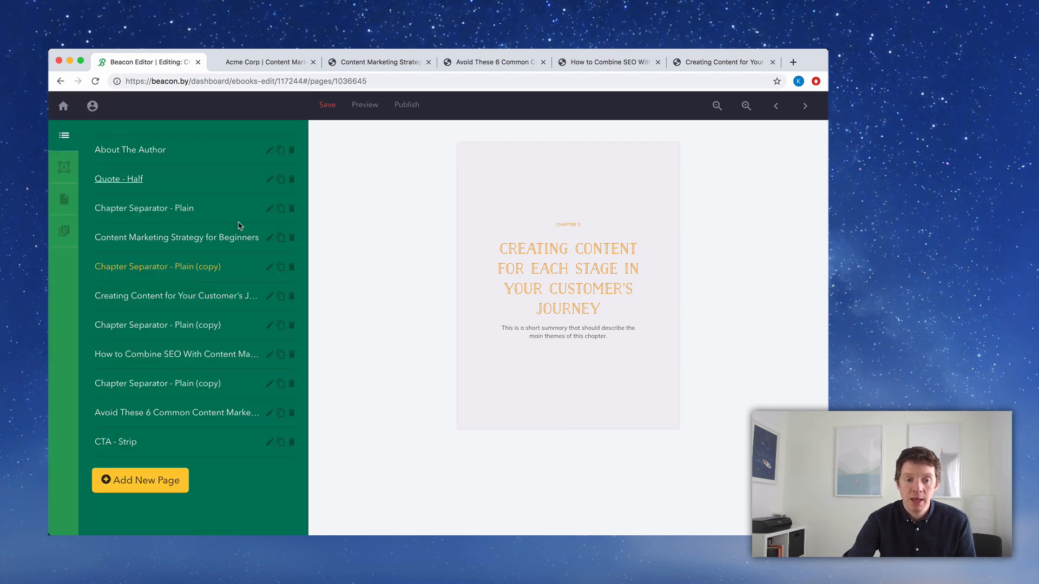
Glance at the second Chapter Separator - Plain (copy) page and open the Quote - Half page.
{"action": "left_click", "coordinate": [234, 331]}
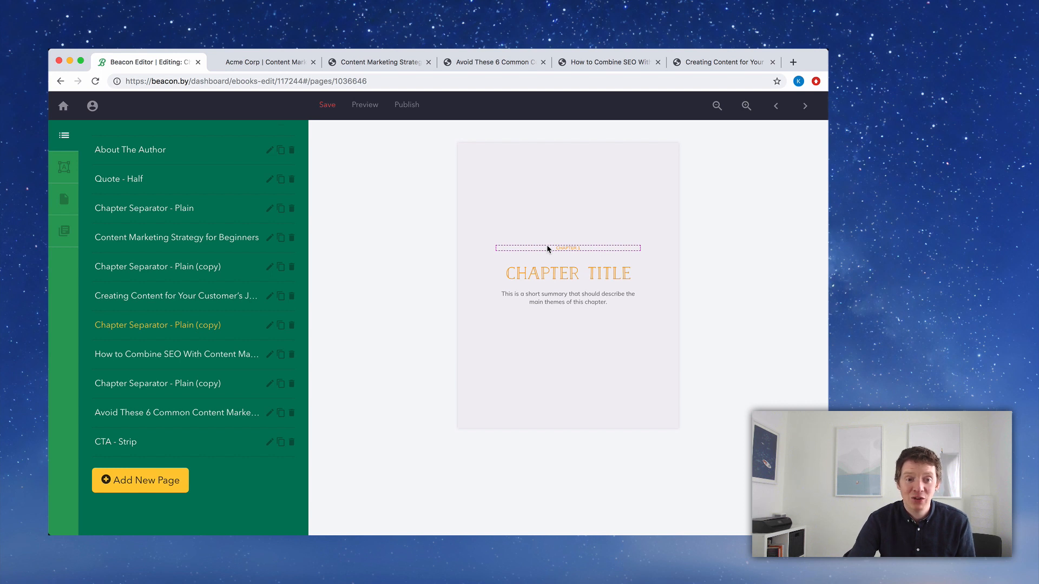
{"action": "left_click", "coordinate": [146, 180]}
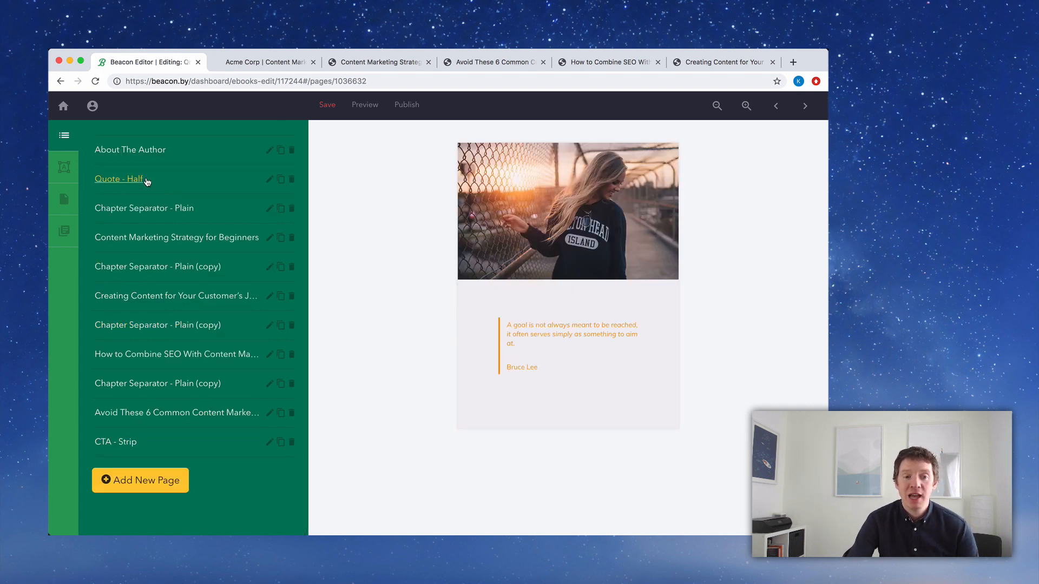
{"action": "scroll", "coordinate": [154, 183], "scroll_direction": "up", "scroll_amount": 3}
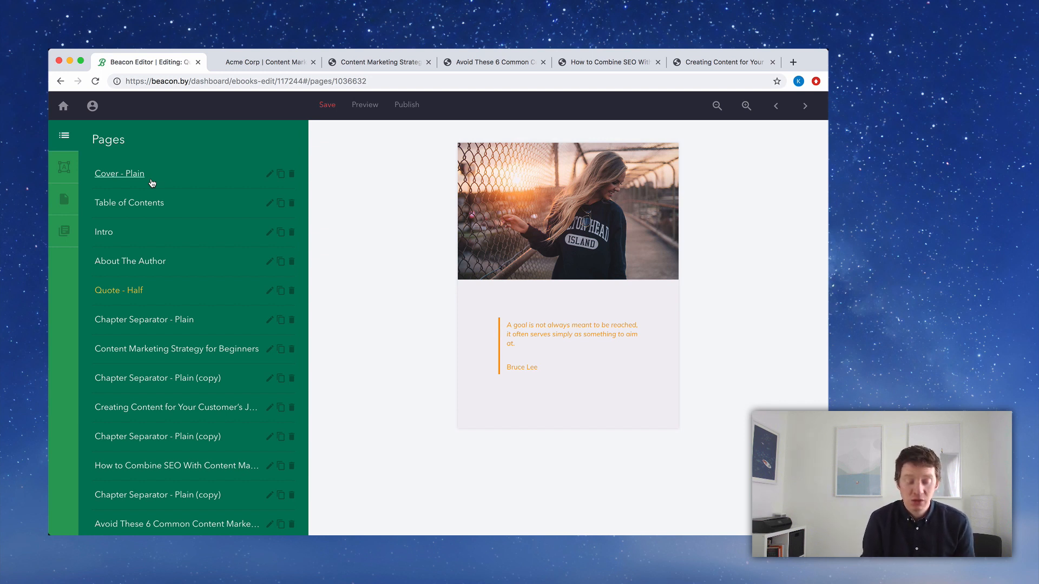
Search Google for "content marketing quotes" in a new browser tab and browse the 19 Inspirational Content Marketing Quotes article.
{"action": "key", "text": "super+t"}
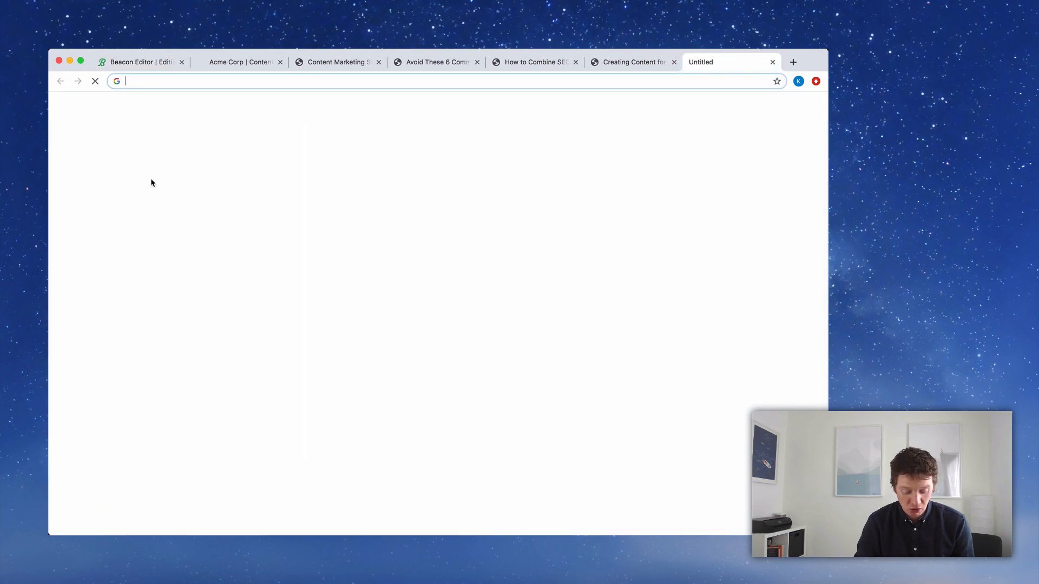
{"action": "type", "text": "content marketin"}
{"action": "key", "text": "Return"}
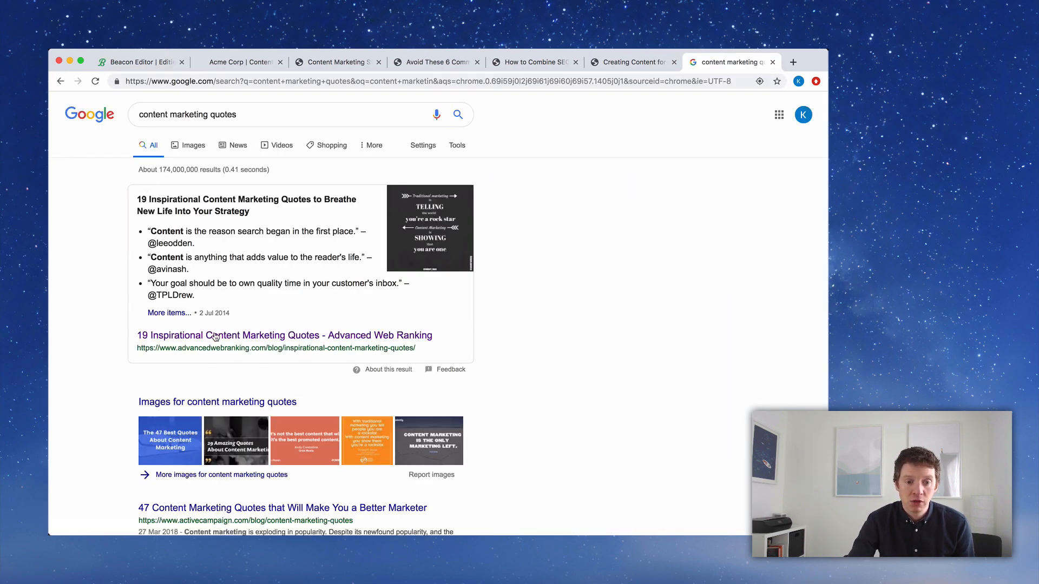
{"action": "left_click", "coordinate": [212, 338]}
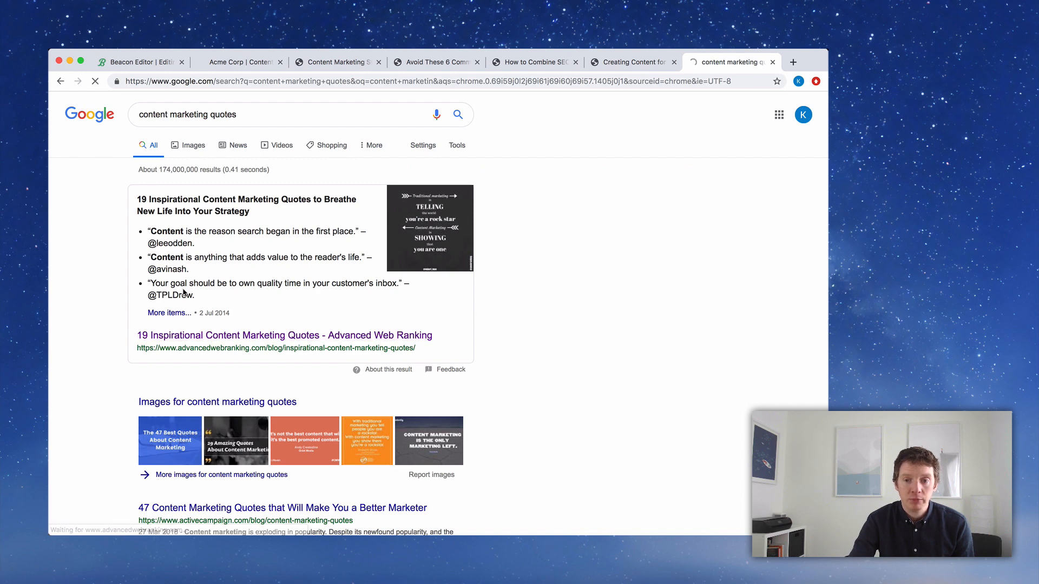
{"action": "scroll", "coordinate": [319, 269], "scroll_direction": "down", "scroll_amount": 13}
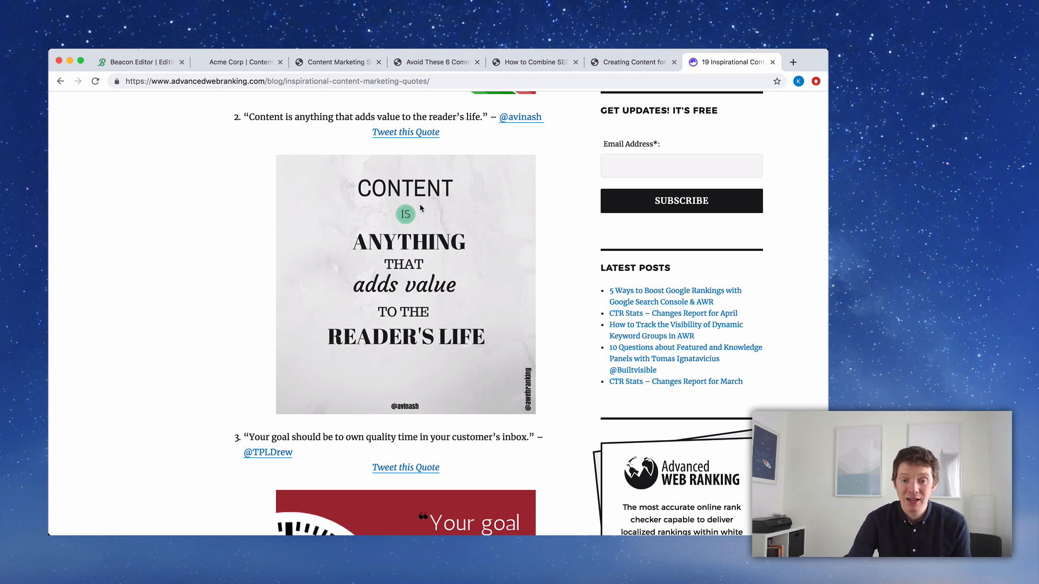
Replace the text of the quote on the Quote - Half page with "Content is anything that adds value to the reader's life.".
{"action": "left_click", "coordinate": [132, 62]}
{"action": "triple_click", "coordinate": [541, 324]}
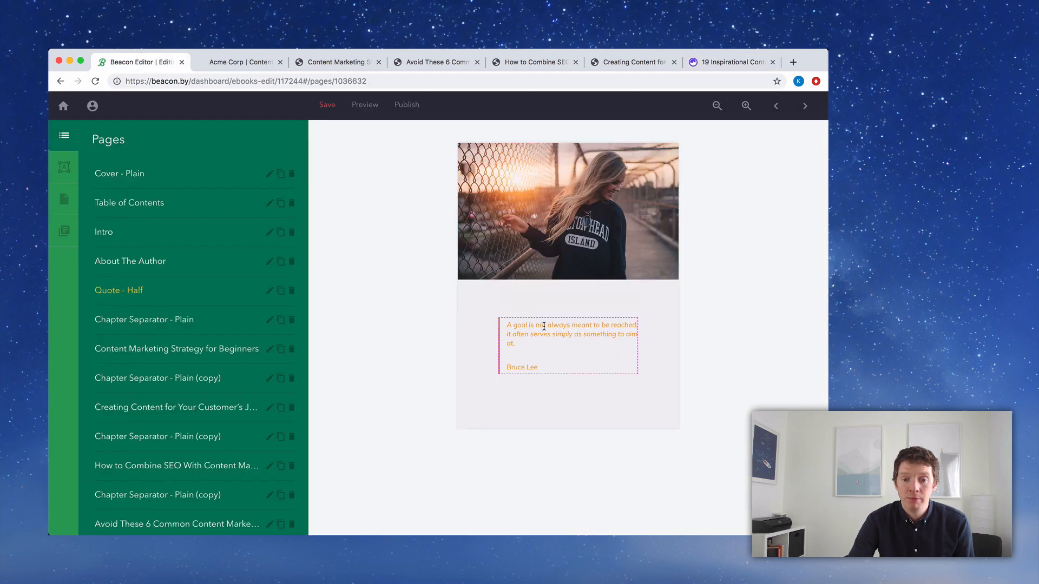
{"action": "left_click", "coordinate": [547, 329]}
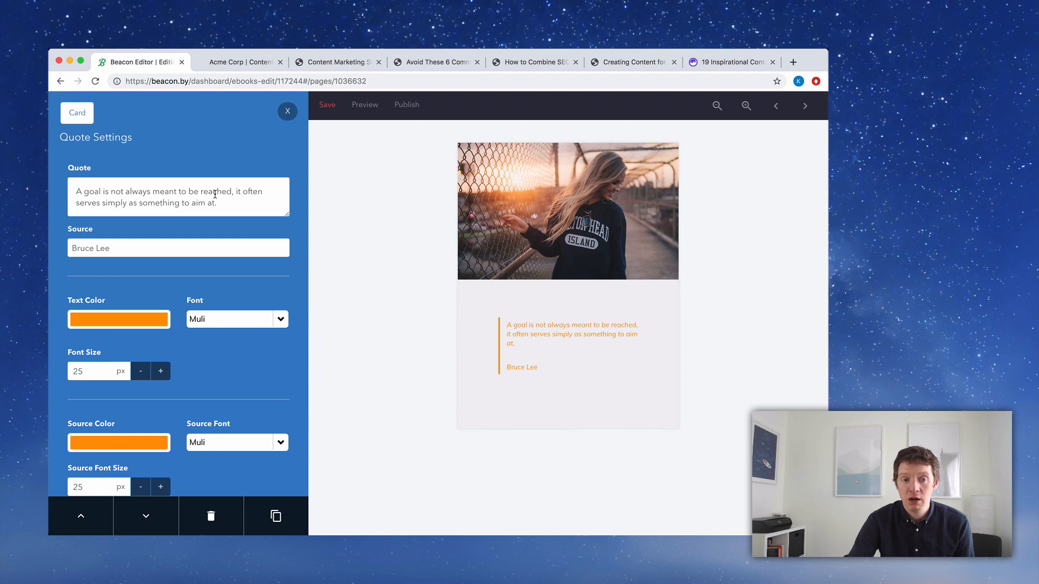
{"action": "left_click_drag", "start_coordinate": [232, 205], "coordinate": [73, 182]}
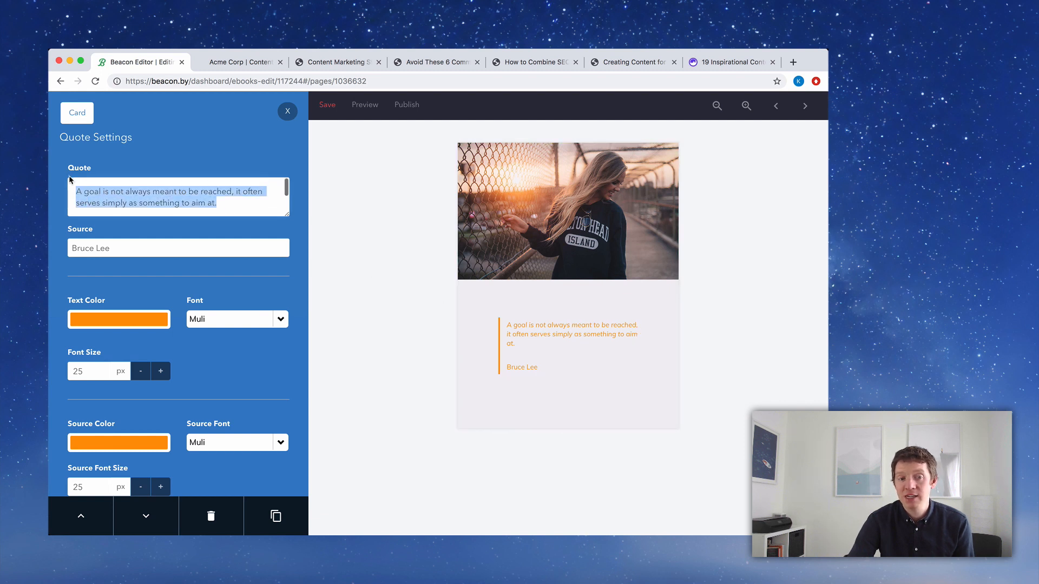
{"action": "type", "text": "Content "}
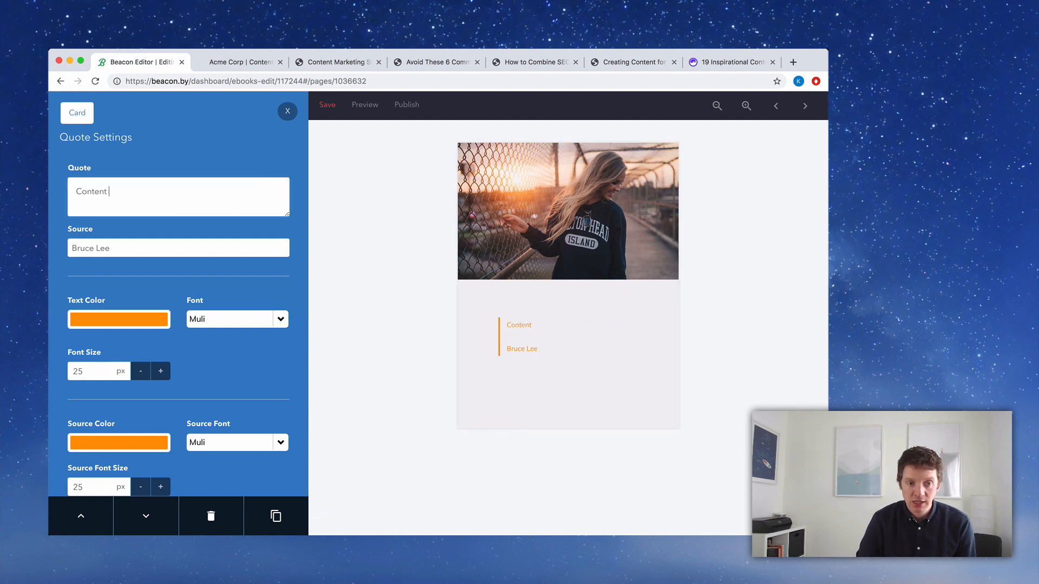
{"action": "type", "text": "is anything"}
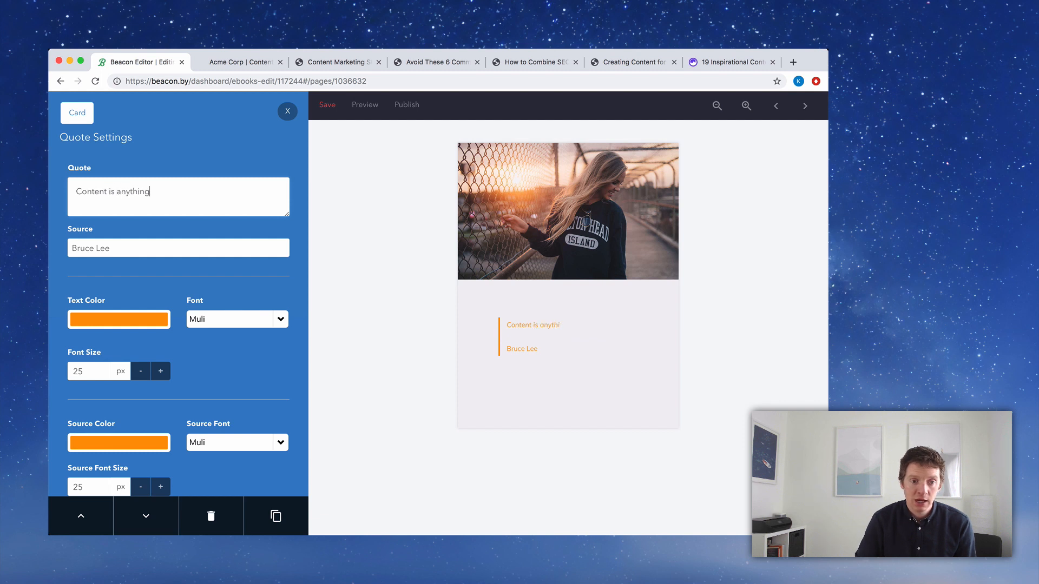
{"action": "type", "text": " that adds value to a"}
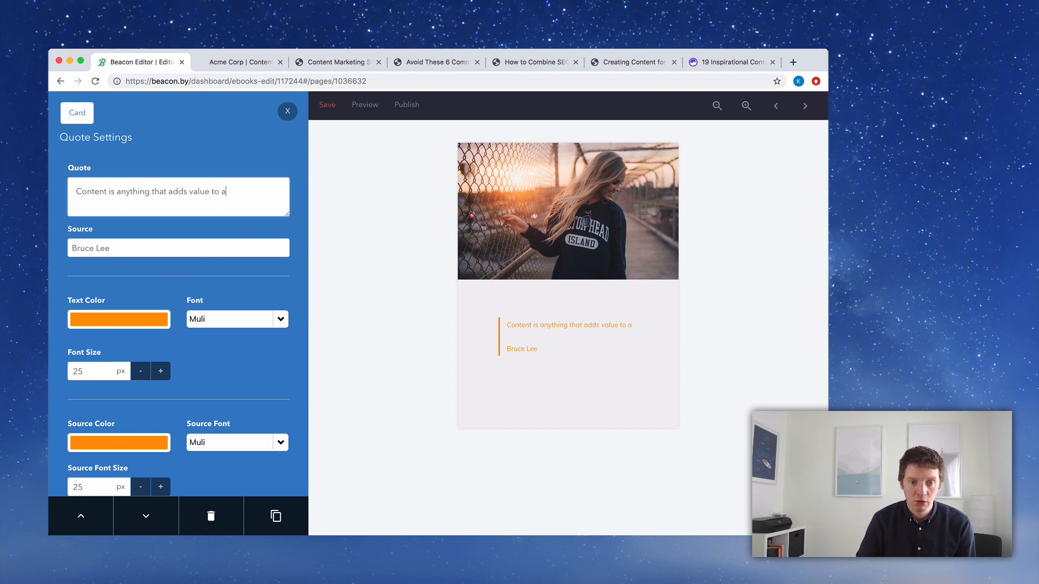
{"action": "key", "text": "BackSpace"}
{"action": "type", "text": "the reader"}
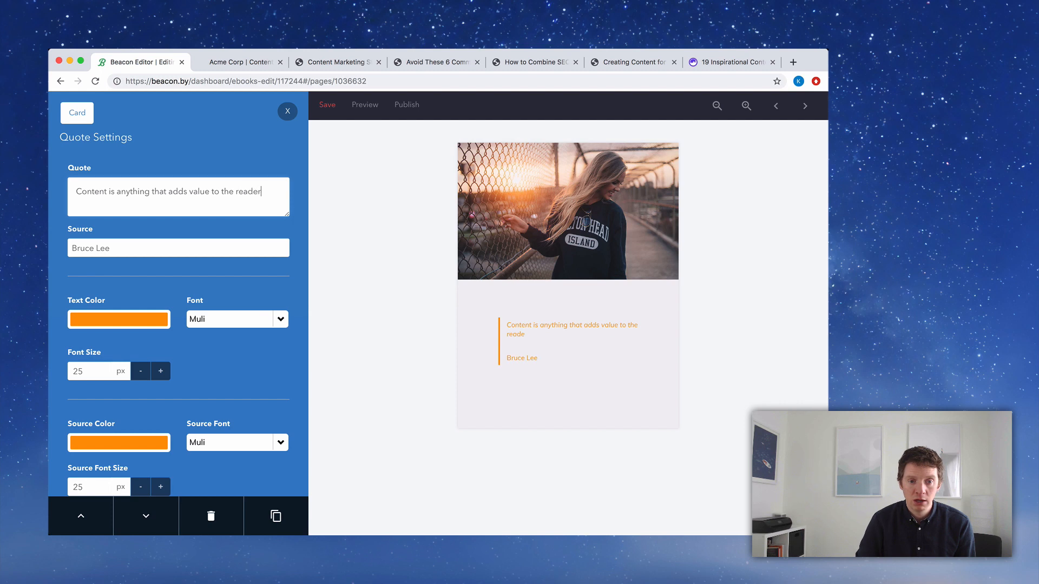
{"action": "type", "text": "'s life."}
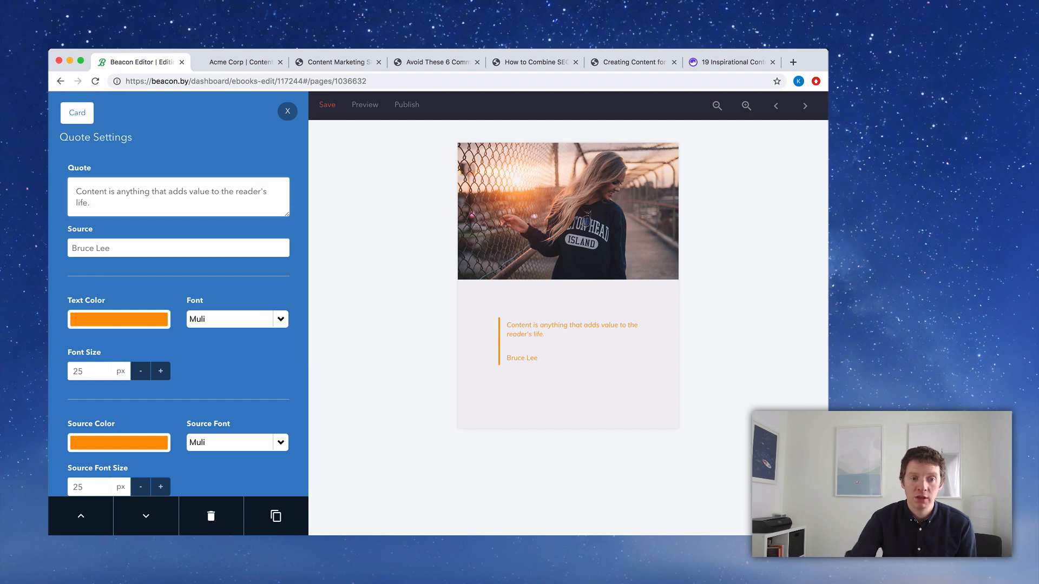
{"action": "left_click", "coordinate": [717, 62]}
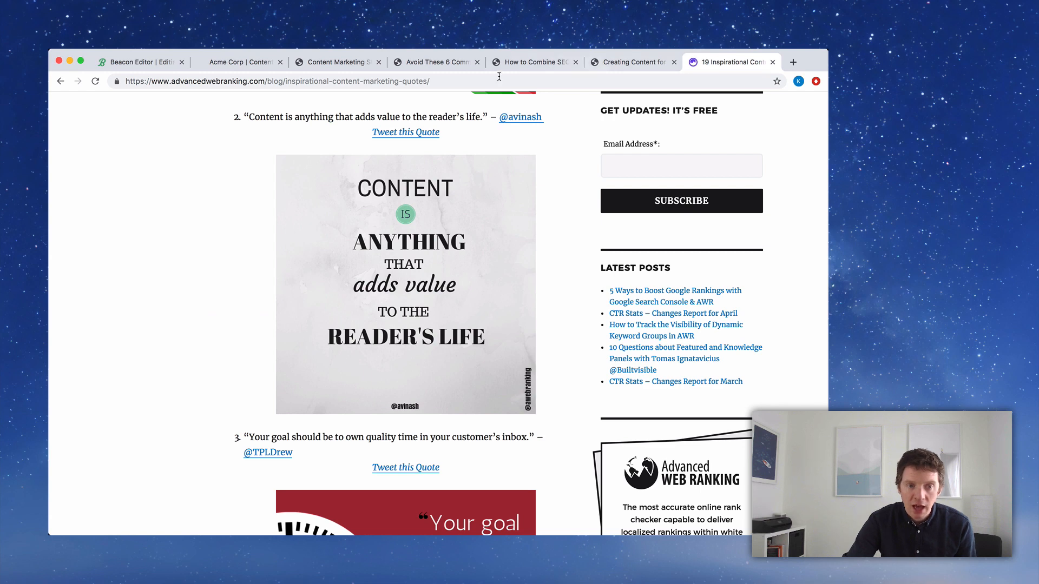
{"action": "left_click", "coordinate": [142, 64]}
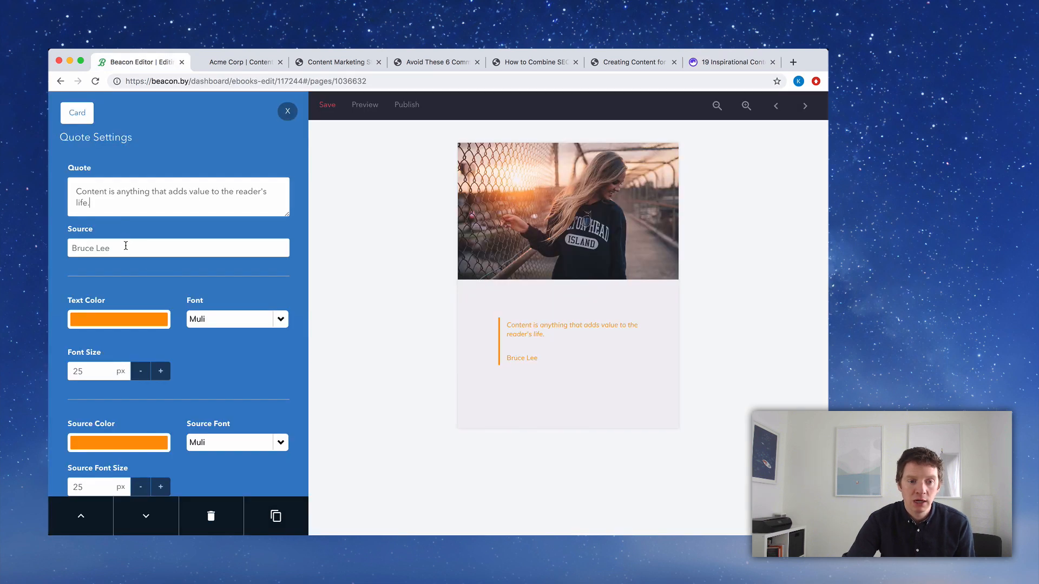
{"action": "key", "text": "super+a"}
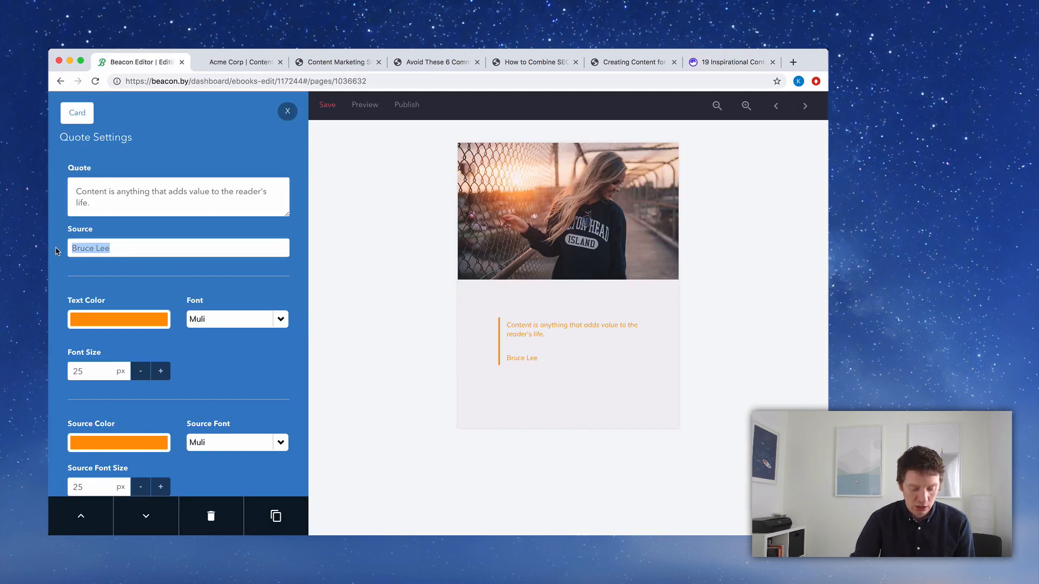
{"action": "type", "text": "@Avinash"}
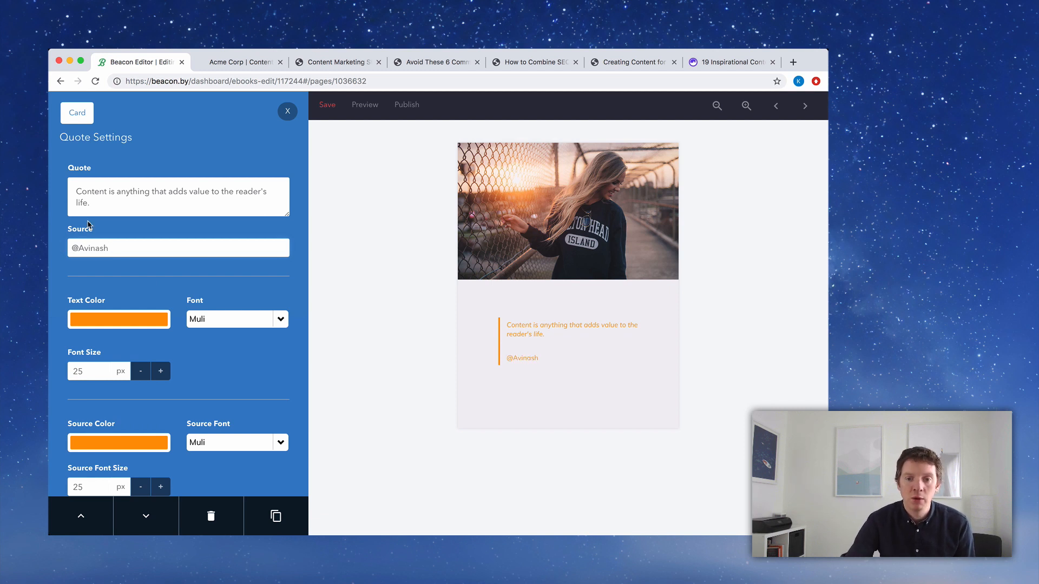
{"action": "left_click", "coordinate": [288, 112]}
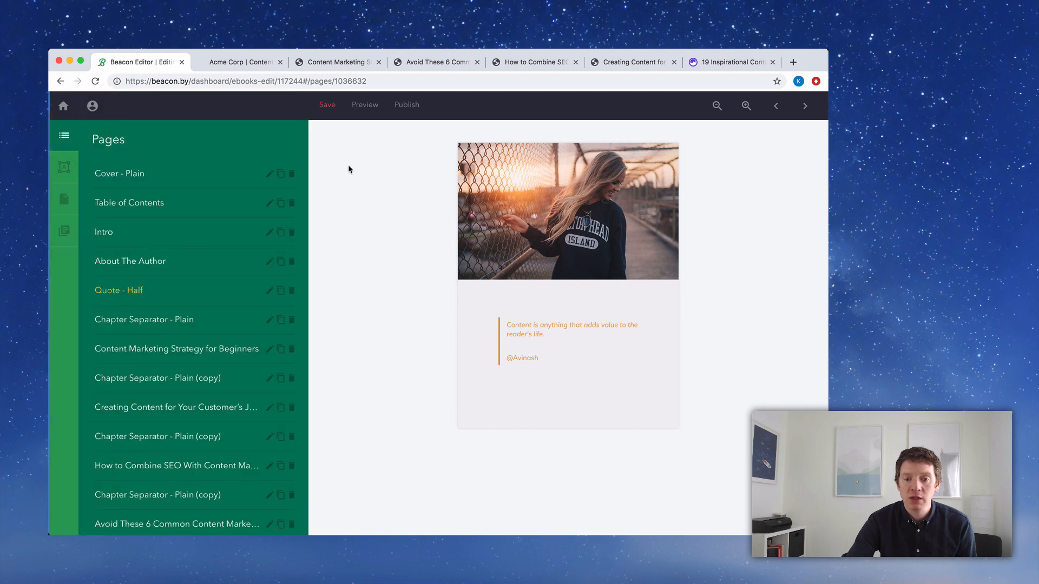
Replace the background image of the photo strip above the quote with an uploaded picture of the quoted speaker, and save the eBook.
{"action": "left_click", "coordinate": [748, 105]}
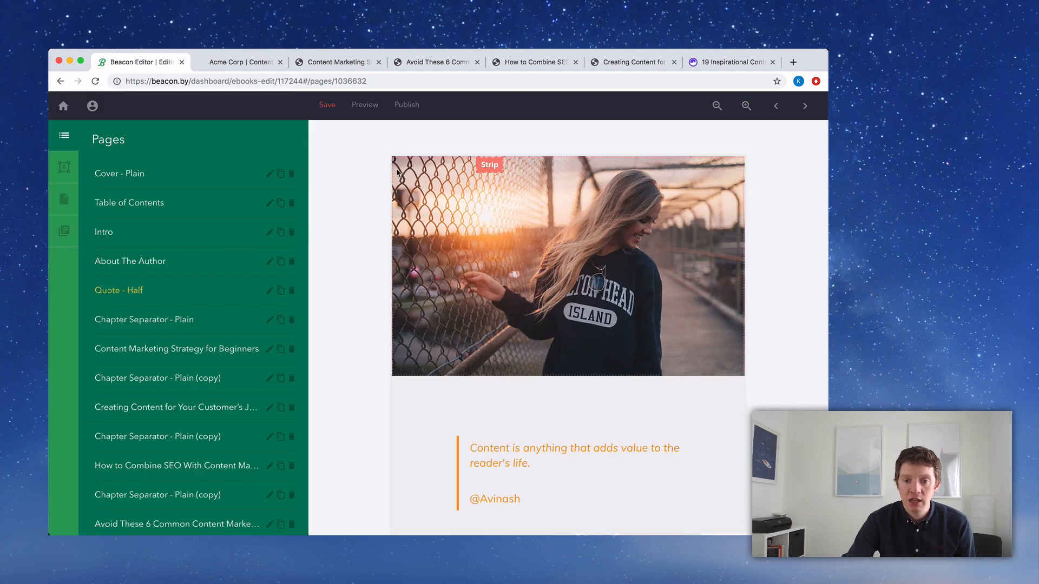
{"action": "left_click", "coordinate": [396, 172]}
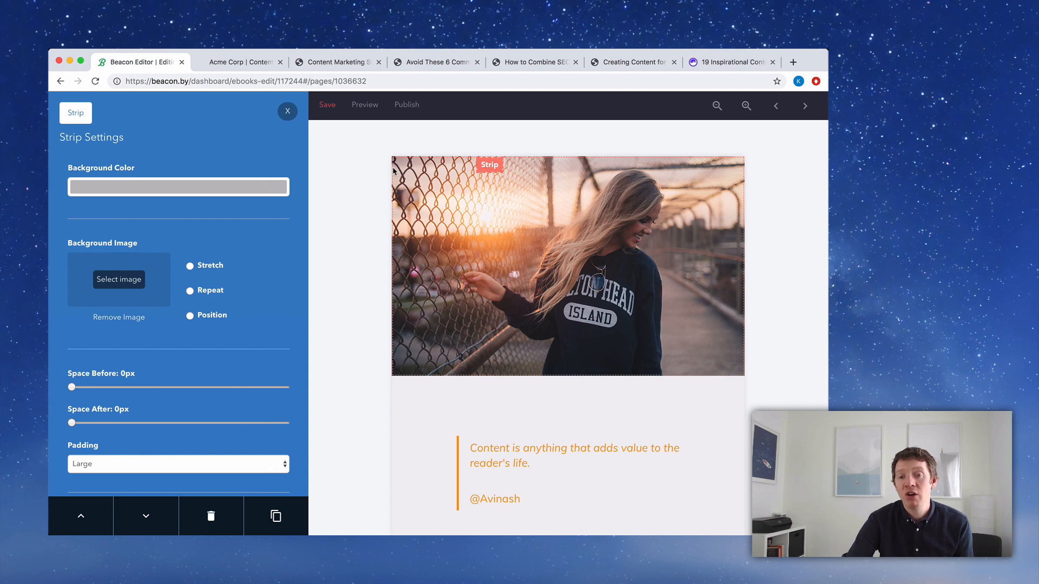
{"action": "left_click", "coordinate": [120, 281]}
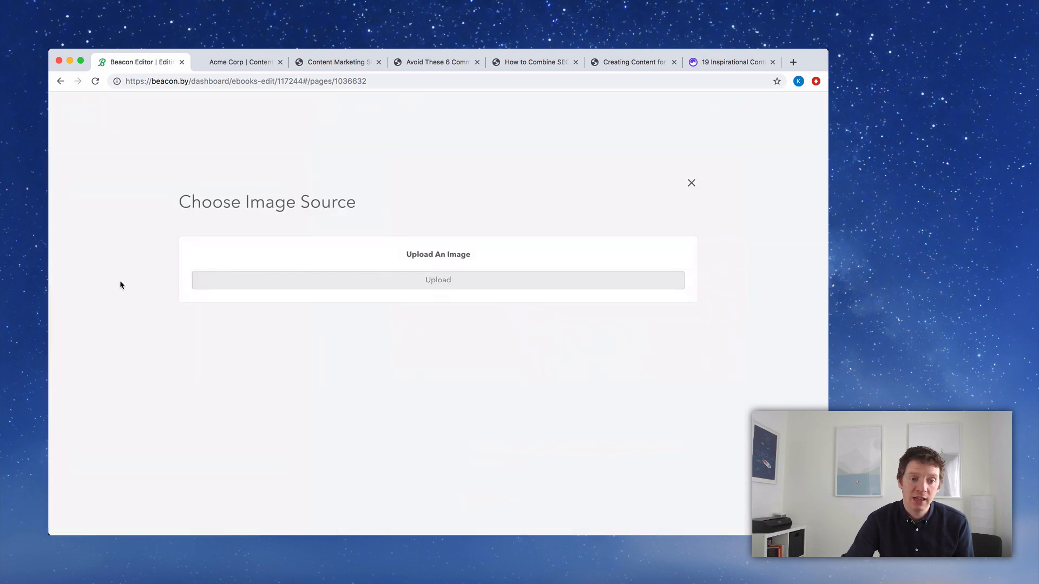
{"action": "left_click", "coordinate": [312, 283]}
{"action": "left_click", "coordinate": [449, 301]}
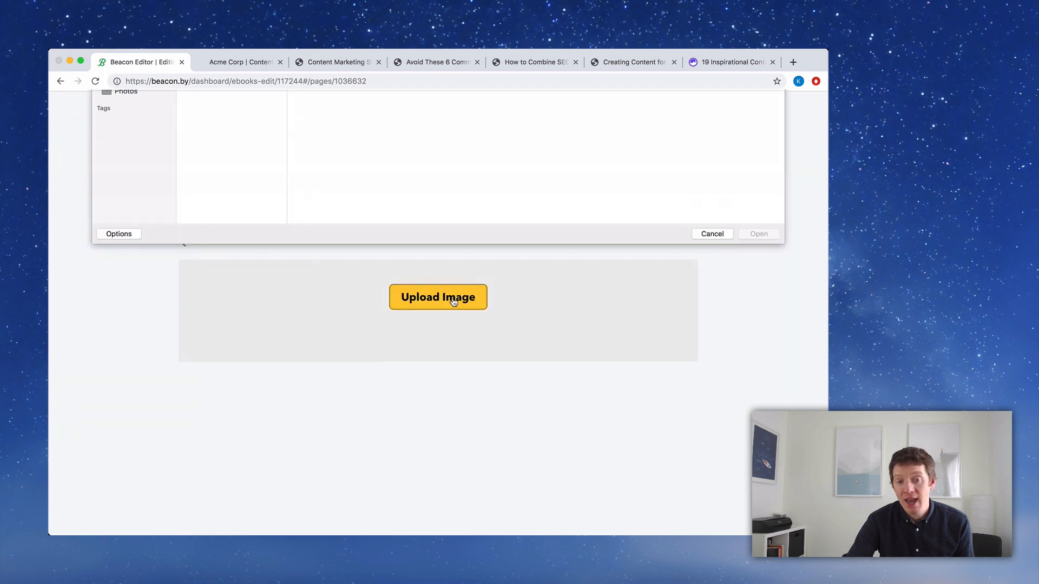
{"action": "double_click", "coordinate": [223, 116]}
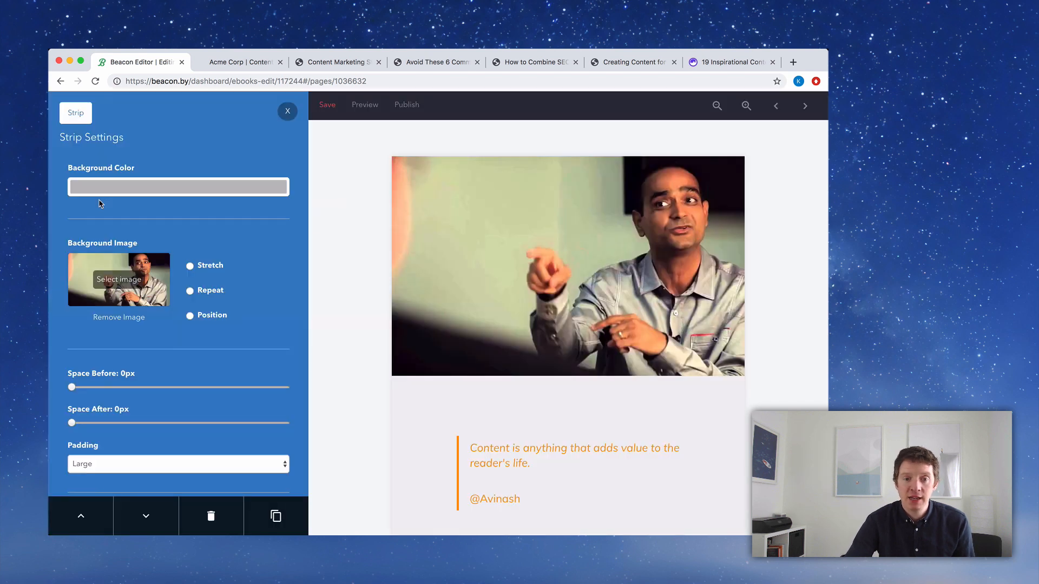
{"action": "left_click", "coordinate": [288, 112]}
{"action": "scroll", "coordinate": [340, 179], "scroll_direction": "down", "scroll_amount": 3}
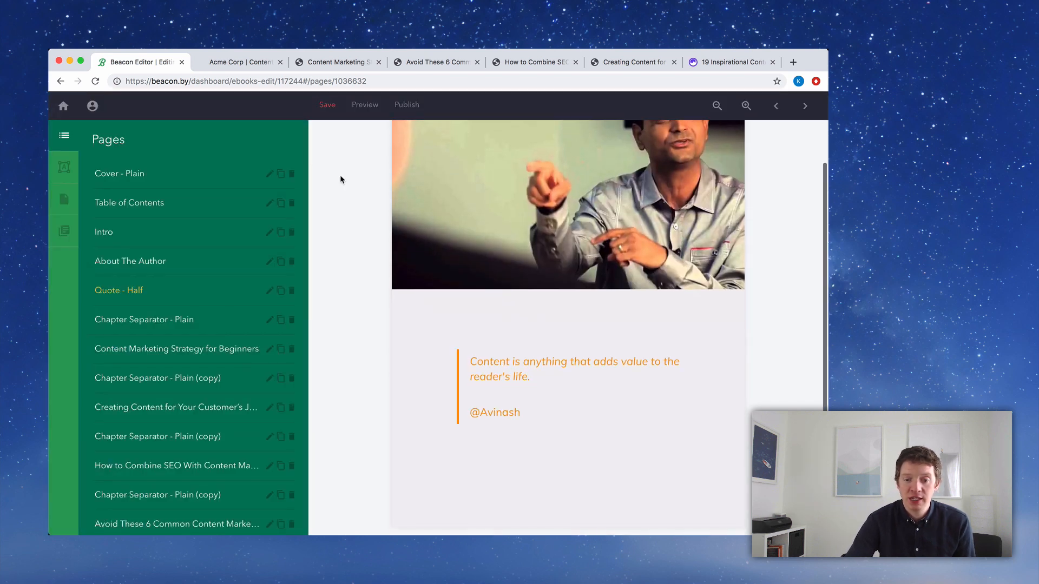
{"action": "left_click", "coordinate": [327, 105]}
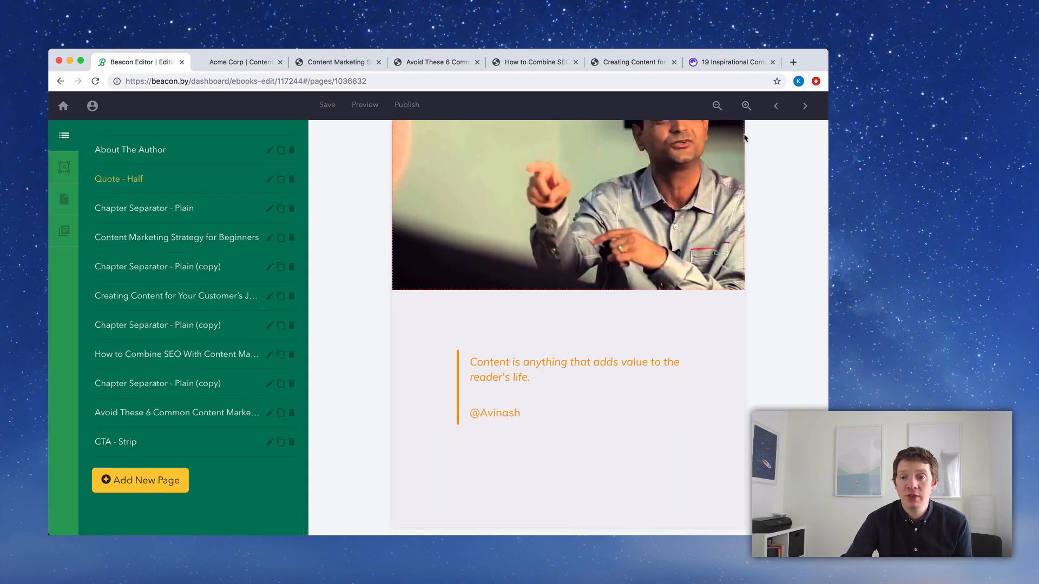
{"action": "left_click", "coordinate": [717, 105]}
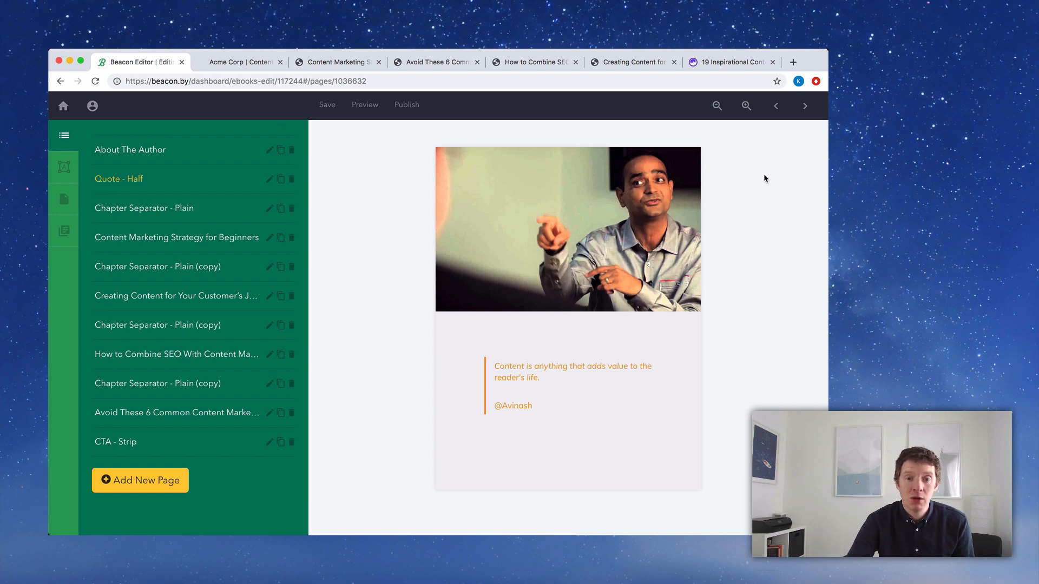
Preview the eBook and jump to the Quote - Half page through its table of contents.
{"action": "left_click", "coordinate": [364, 107]}
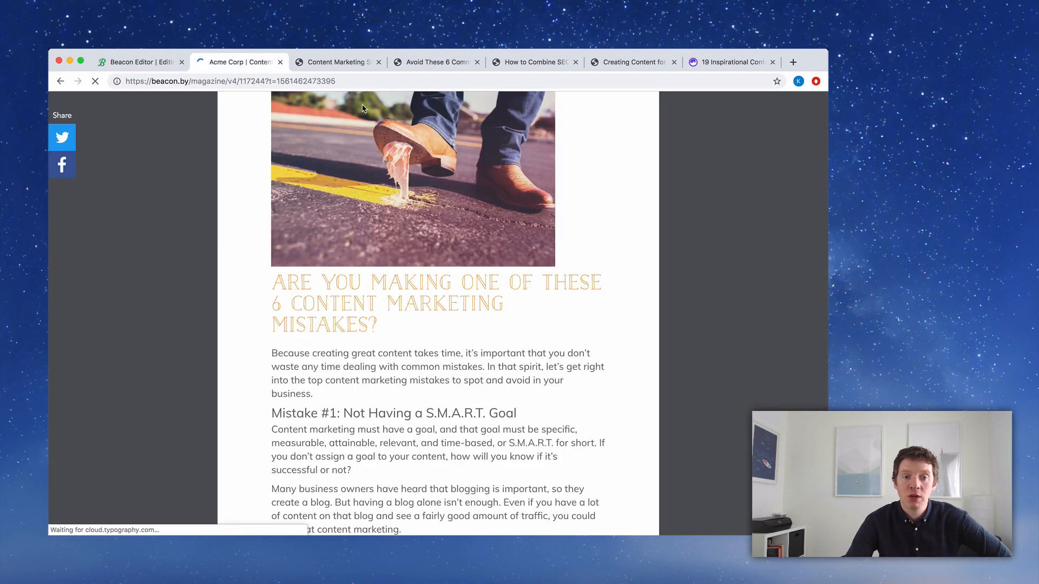
{"action": "scroll", "coordinate": [180, 159], "scroll_direction": "down", "scroll_amount": 10}
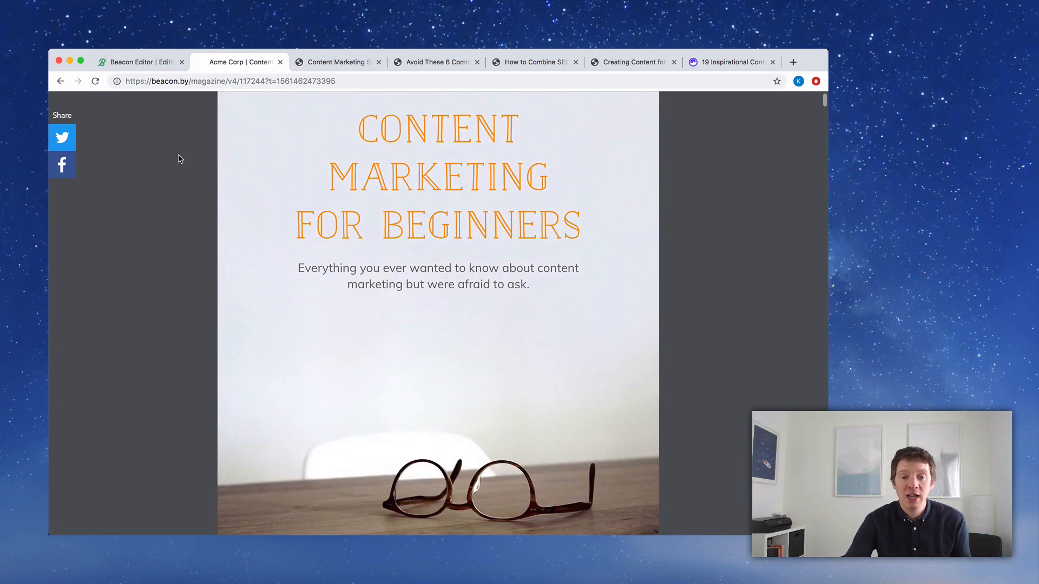
{"action": "scroll", "coordinate": [181, 158], "scroll_direction": "down", "scroll_amount": 4}
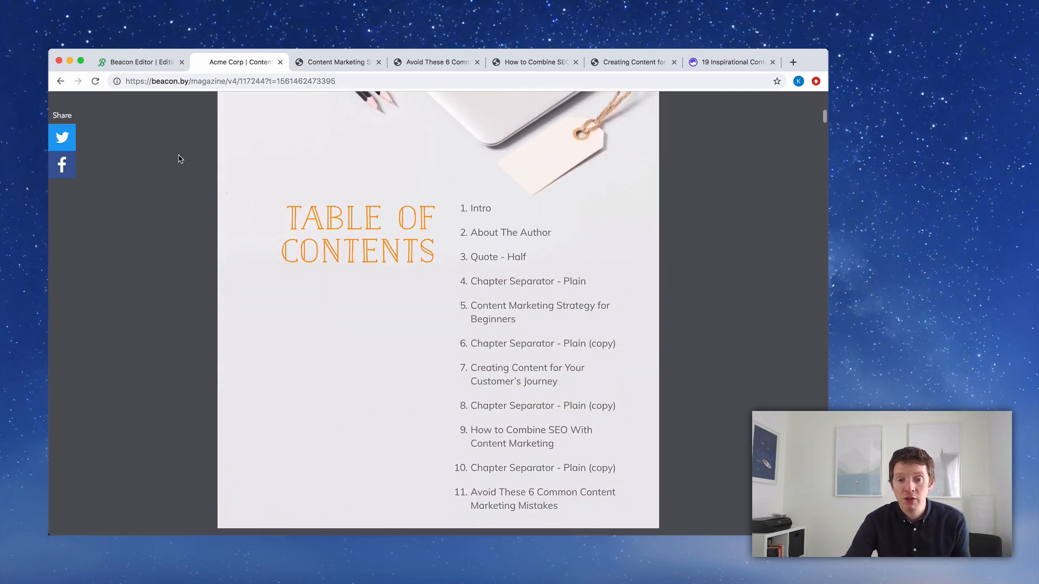
{"action": "left_click", "coordinate": [493, 259]}
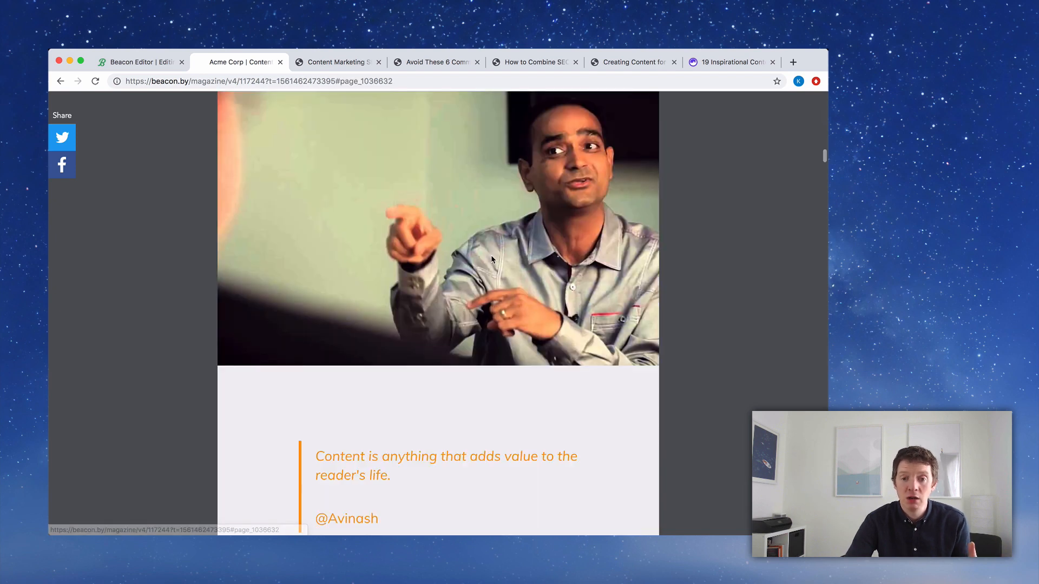
Review the previewed Chapter 1 pages through to the Chapter 2 separator and examine the end of the Chapter 1 article.
{"action": "scroll", "coordinate": [493, 260], "scroll_direction": "down", "scroll_amount": 10}
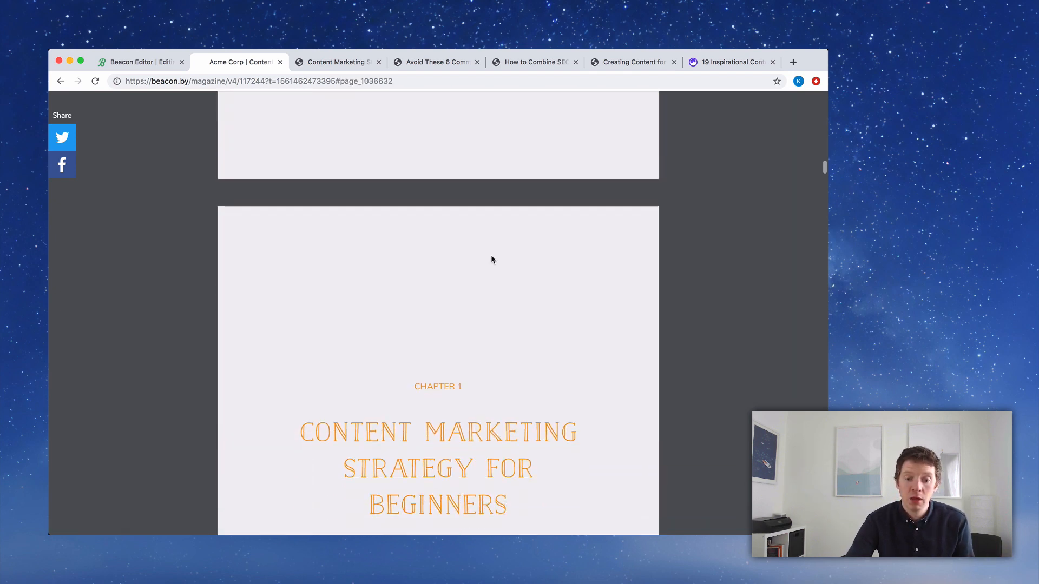
{"action": "scroll", "coordinate": [545, 258], "scroll_direction": "down", "scroll_amount": 15}
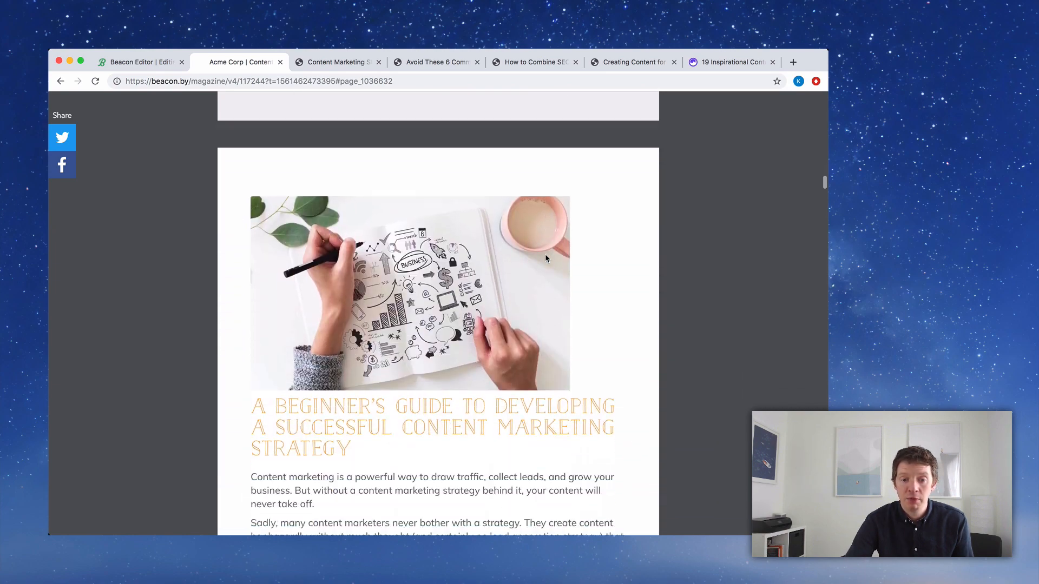
{"action": "scroll", "coordinate": [546, 259], "scroll_direction": "down", "scroll_amount": 20}
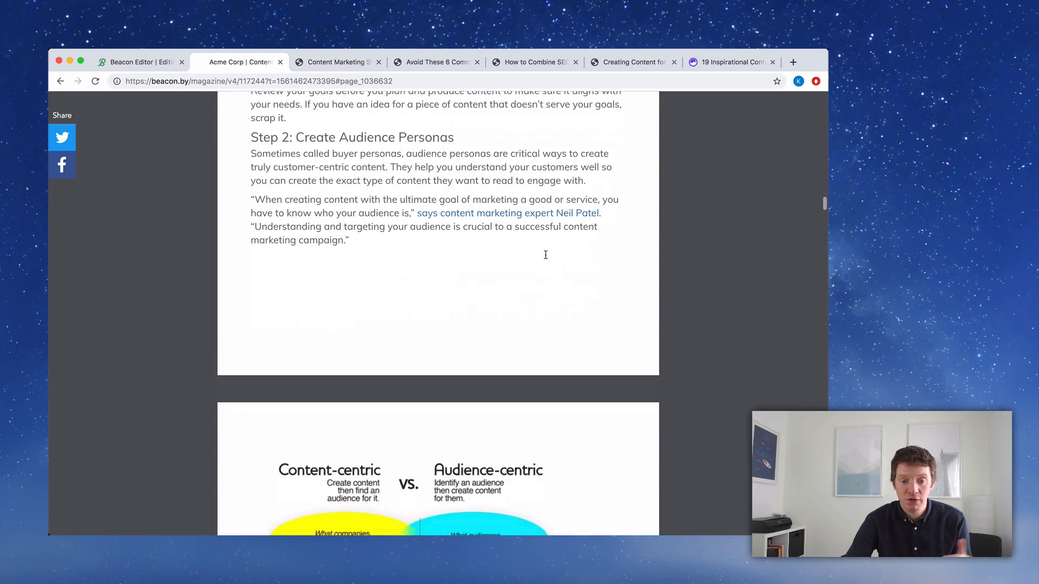
{"action": "scroll", "coordinate": [546, 255], "scroll_direction": "down", "scroll_amount": 20}
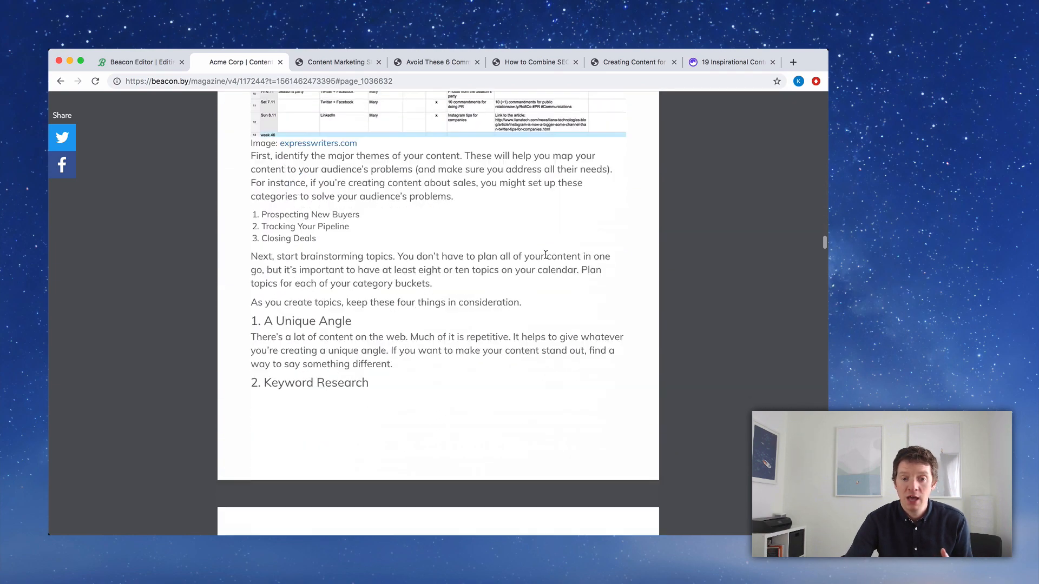
{"action": "scroll", "coordinate": [546, 259], "scroll_direction": "down", "scroll_amount": 20}
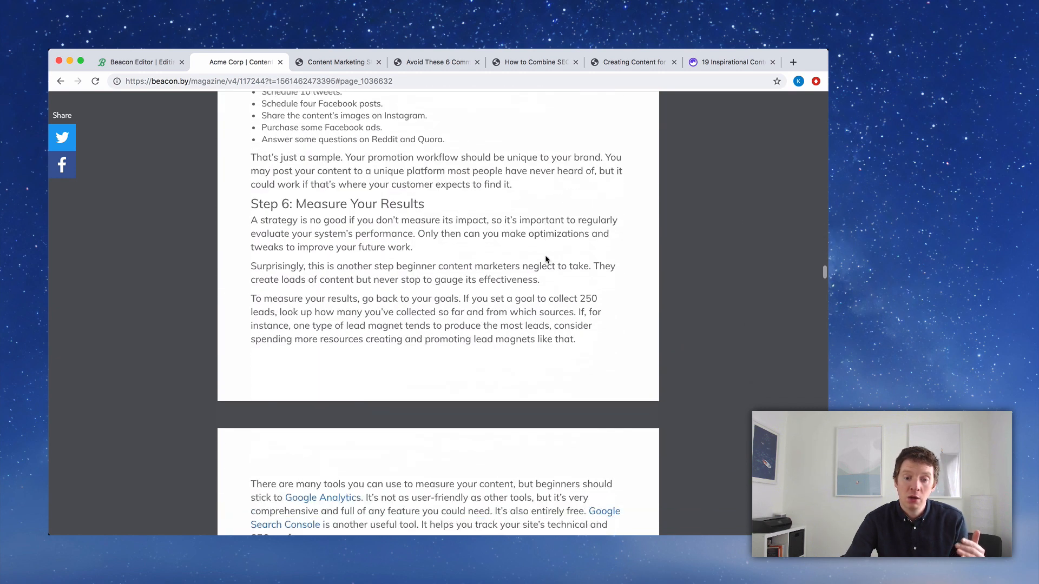
{"action": "scroll", "coordinate": [545, 259], "scroll_direction": "down", "scroll_amount": 1}
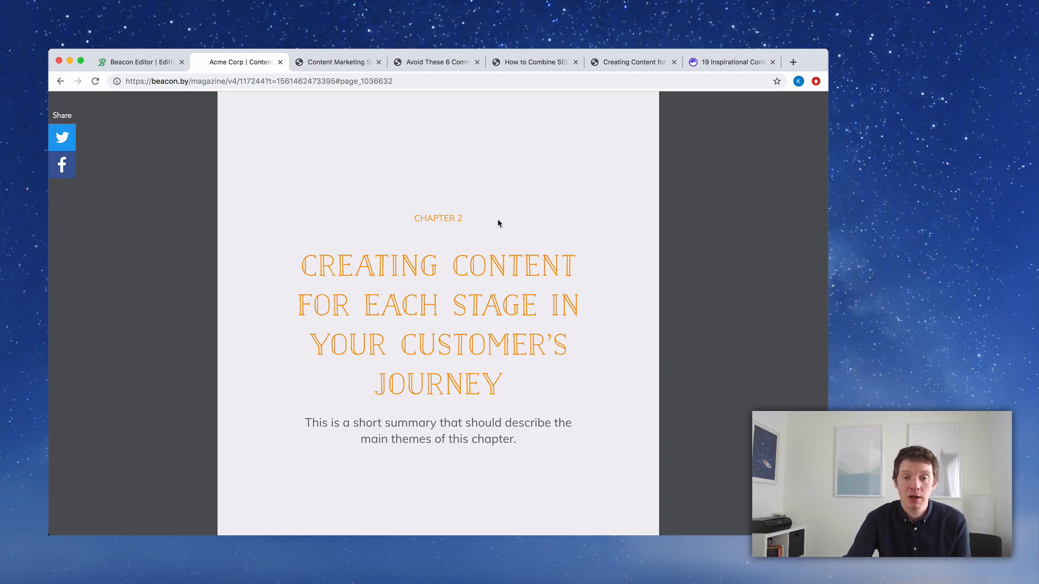
{"action": "scroll", "coordinate": [498, 220], "scroll_direction": "down", "scroll_amount": 1}
{"action": "scroll", "coordinate": [498, 220], "scroll_direction": "up", "scroll_amount": 3}
{"action": "scroll", "coordinate": [498, 219], "scroll_direction": "up", "scroll_amount": 8}
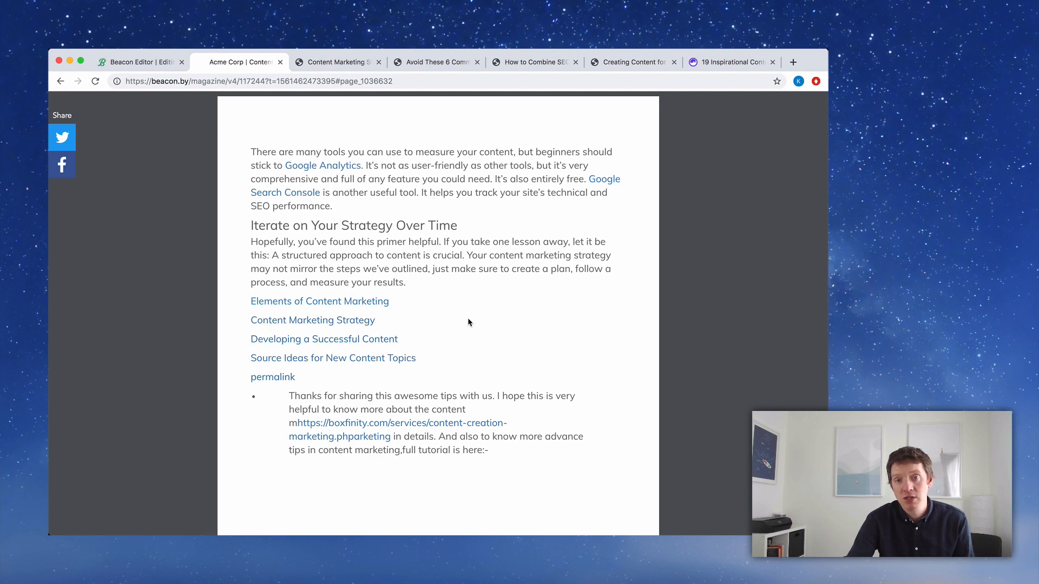
Return to the Beacon editor and delete the "Click To Tweet" line from the introduction of the Content Marketing Strategy for Beginners page.
{"action": "left_click", "coordinate": [148, 64]}
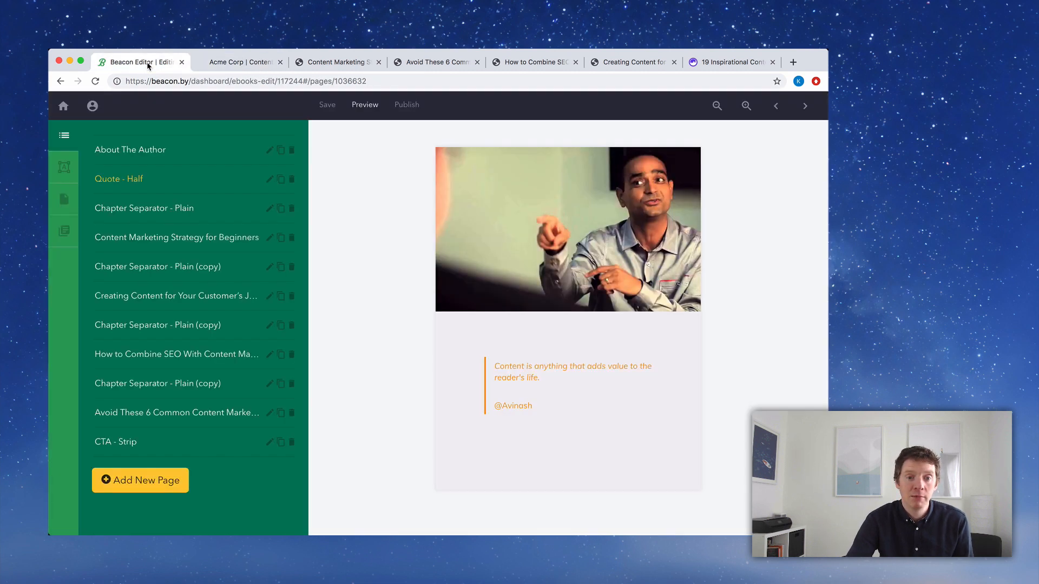
{"action": "left_click", "coordinate": [168, 239]}
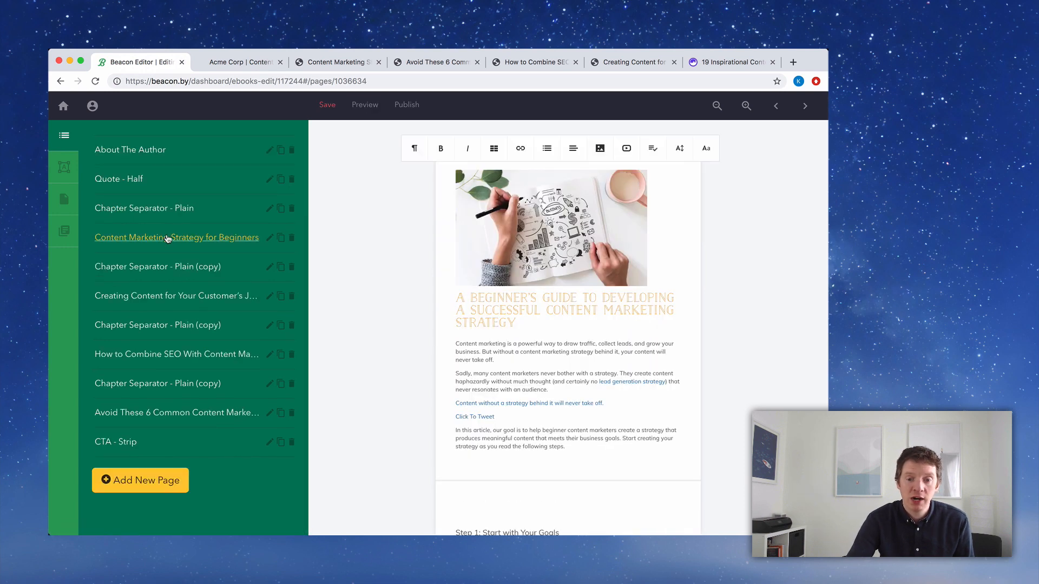
{"action": "left_click", "coordinate": [746, 106]}
{"action": "scroll", "coordinate": [796, 185], "scroll_direction": "down", "scroll_amount": 5}
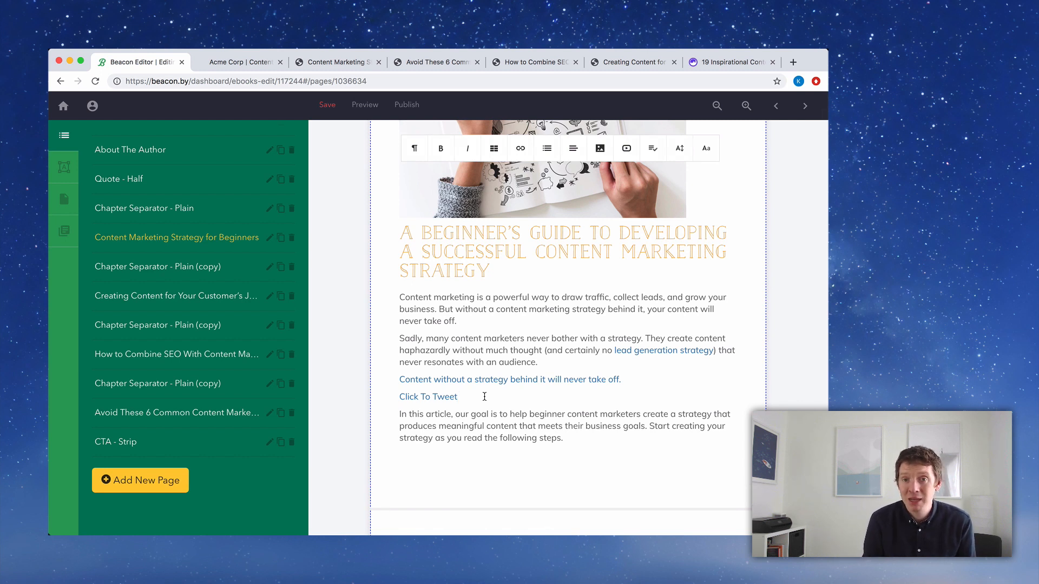
{"action": "key", "text": "BackSpace"}
{"action": "key", "text": "BackSpace"}
{"action": "key", "text": "BackSpace"}
{"action": "key", "text": "BackSpace"}
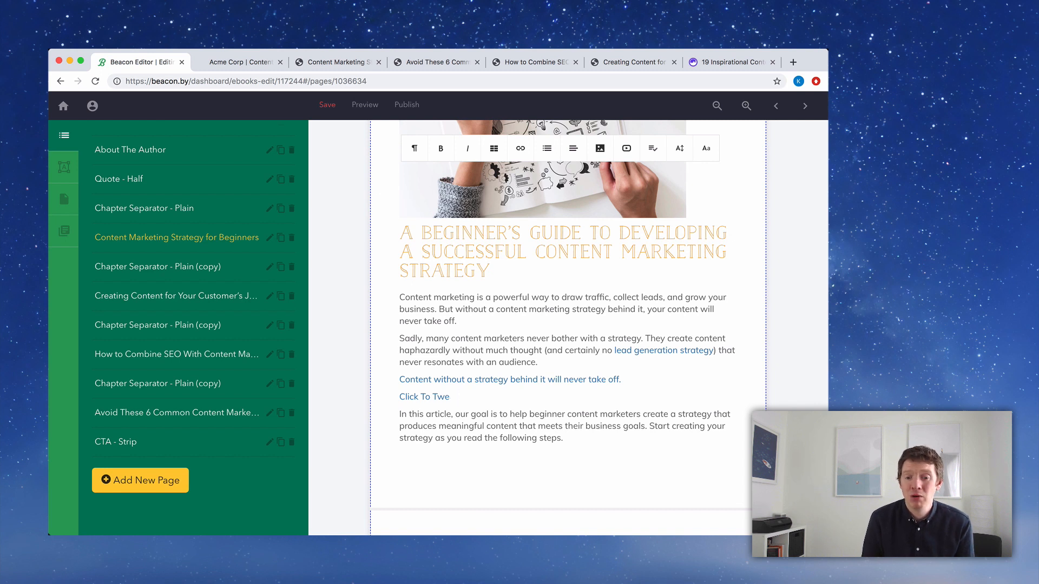
{"action": "key", "text": "BackSpace"}
{"action": "key", "text": "BackSpace"}
{"action": "key", "text": "BackSpace"}
{"action": "key", "text": "BackSpace"}
{"action": "key", "text": "BackSpace"}
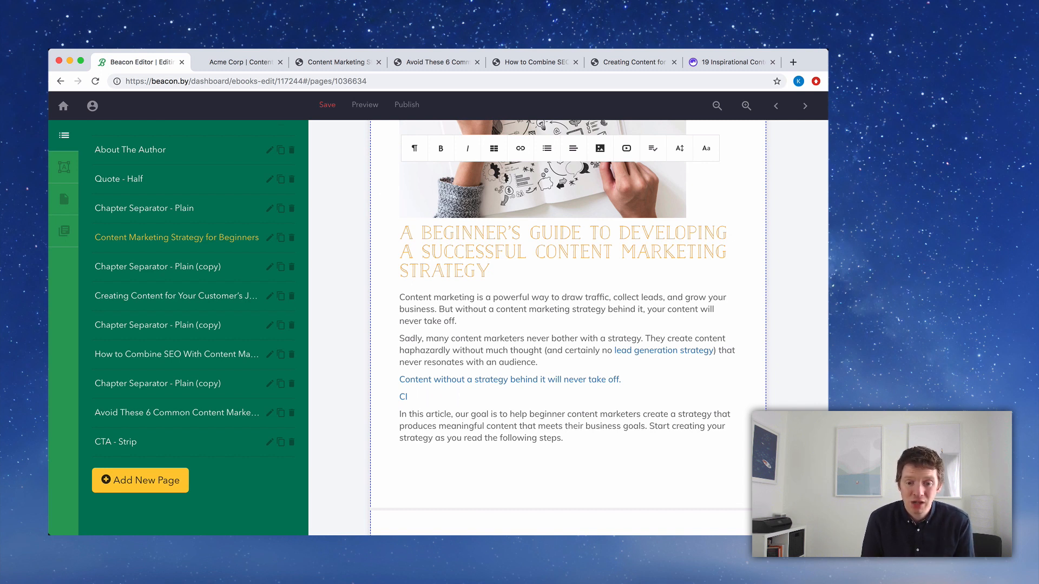
{"action": "key", "text": "BackSpace"}
{"action": "key", "text": "BackSpace"}
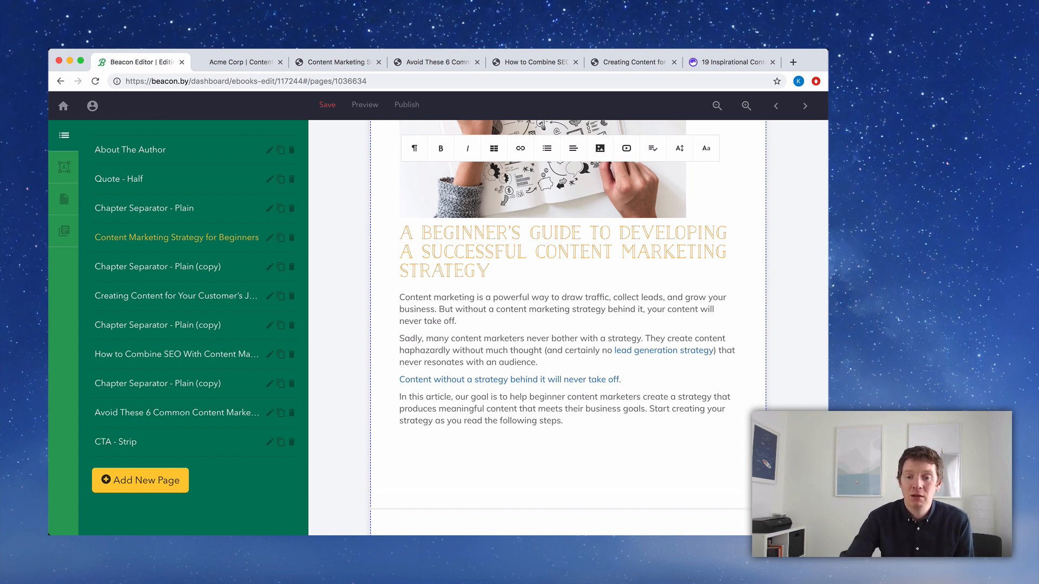
Delete the leftover links, from "Elements of Content Marketing" to "permalink", and the reader comment at the end of the Content Marketing Strategy for Beginners article.
{"action": "scroll", "coordinate": [778, 373], "scroll_direction": "down", "scroll_amount": 10}
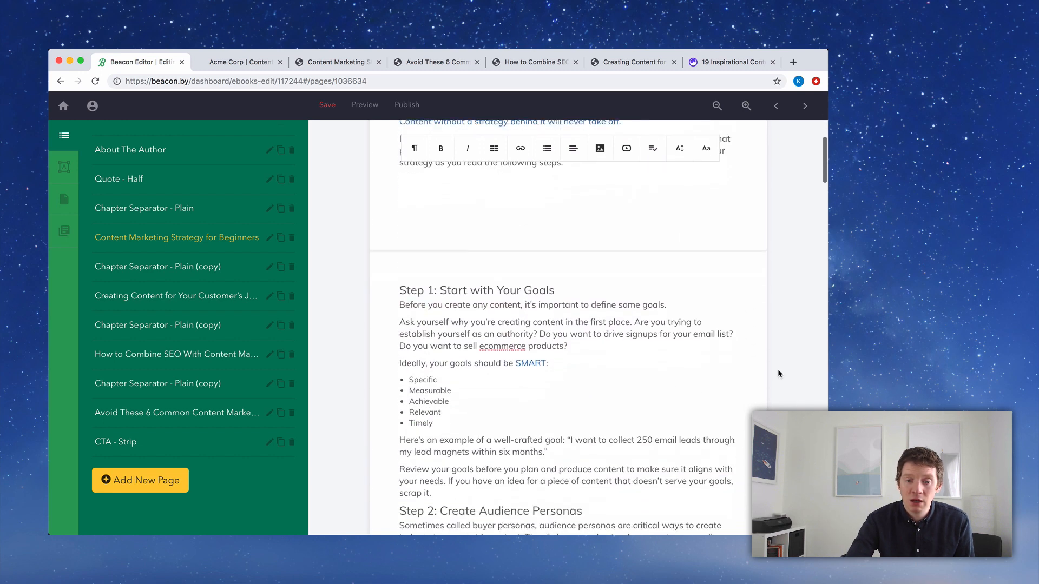
{"action": "scroll", "coordinate": [778, 373], "scroll_direction": "down", "scroll_amount": 9}
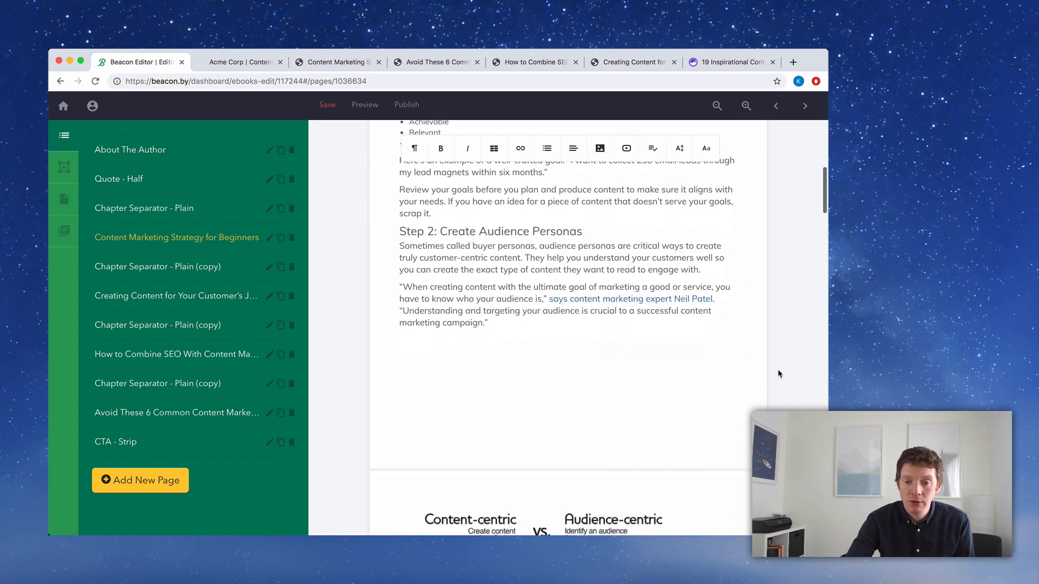
{"action": "scroll", "coordinate": [778, 373], "scroll_direction": "down", "scroll_amount": 10}
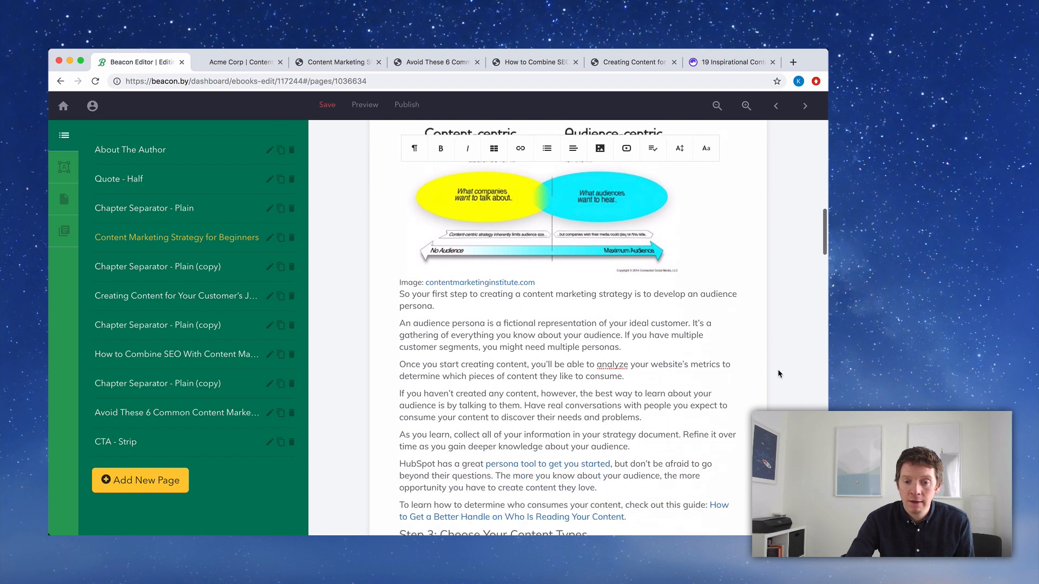
{"action": "scroll", "coordinate": [777, 373], "scroll_direction": "down", "scroll_amount": 10}
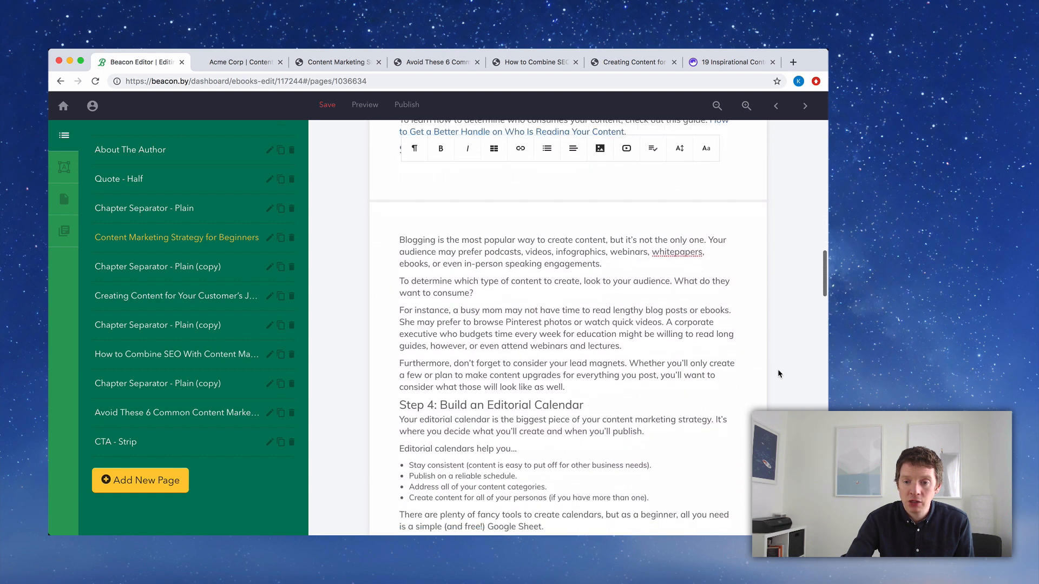
{"action": "scroll", "coordinate": [778, 373], "scroll_direction": "down", "scroll_amount": 5}
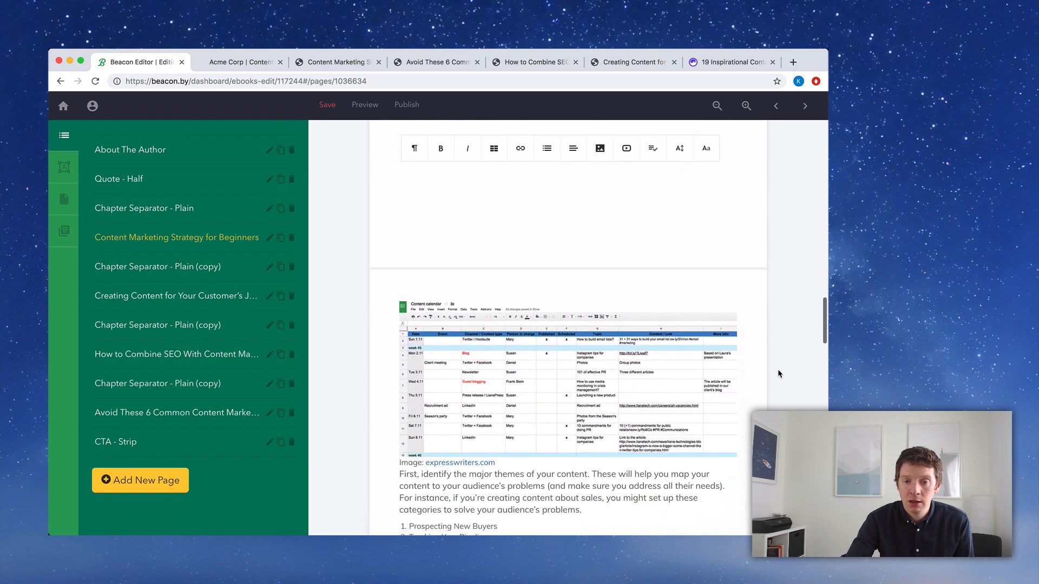
{"action": "scroll", "coordinate": [778, 374], "scroll_direction": "up", "scroll_amount": 3}
{"action": "scroll", "coordinate": [777, 374], "scroll_direction": "down", "scroll_amount": 10}
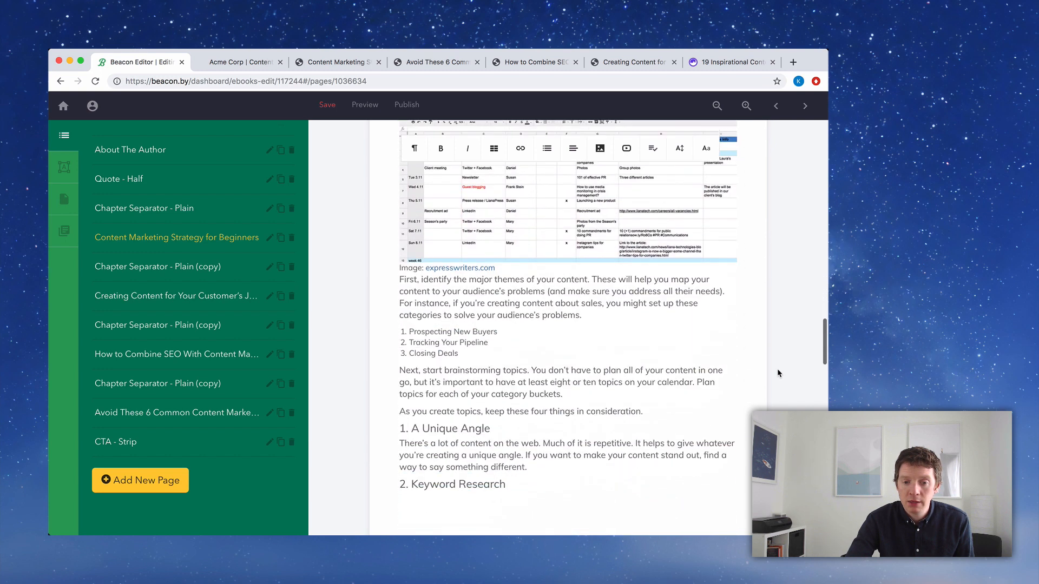
{"action": "scroll", "coordinate": [778, 374], "scroll_direction": "down", "scroll_amount": 12}
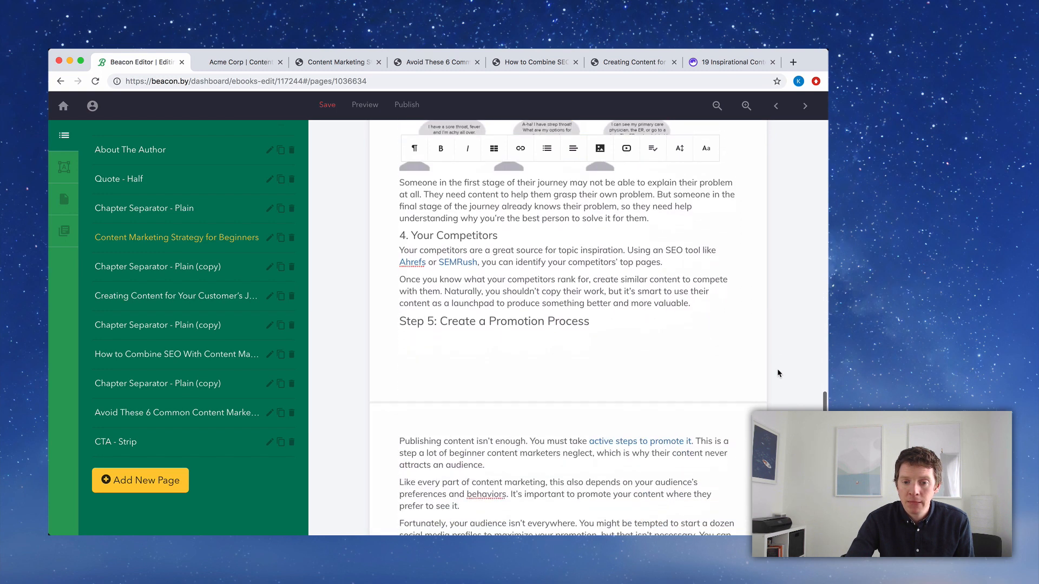
{"action": "scroll", "coordinate": [778, 373], "scroll_direction": "down", "scroll_amount": 12}
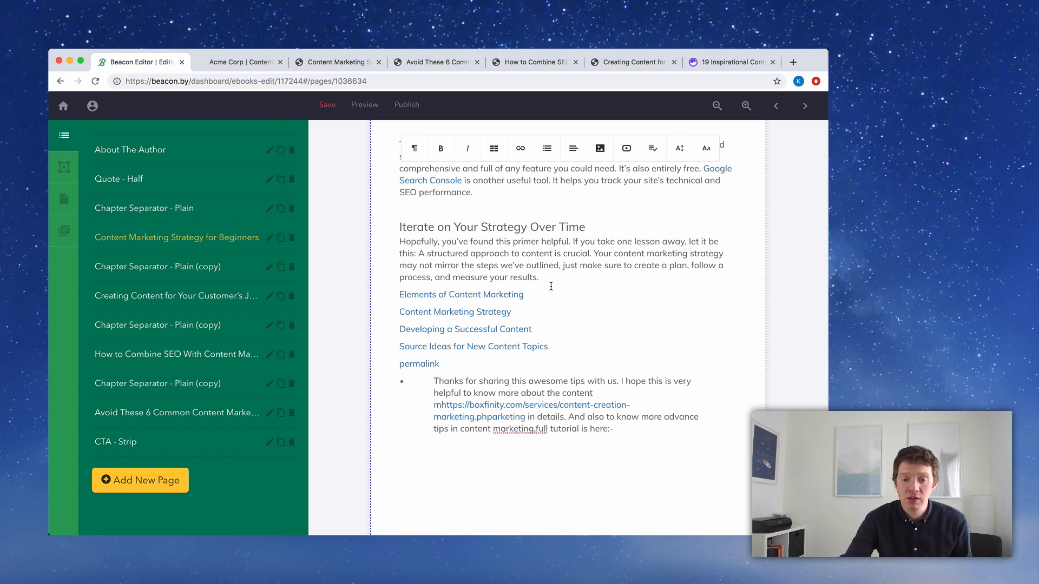
{"action": "left_click", "coordinate": [639, 430]}
{"action": "left_click", "coordinate": [639, 429], "text": "shift"}
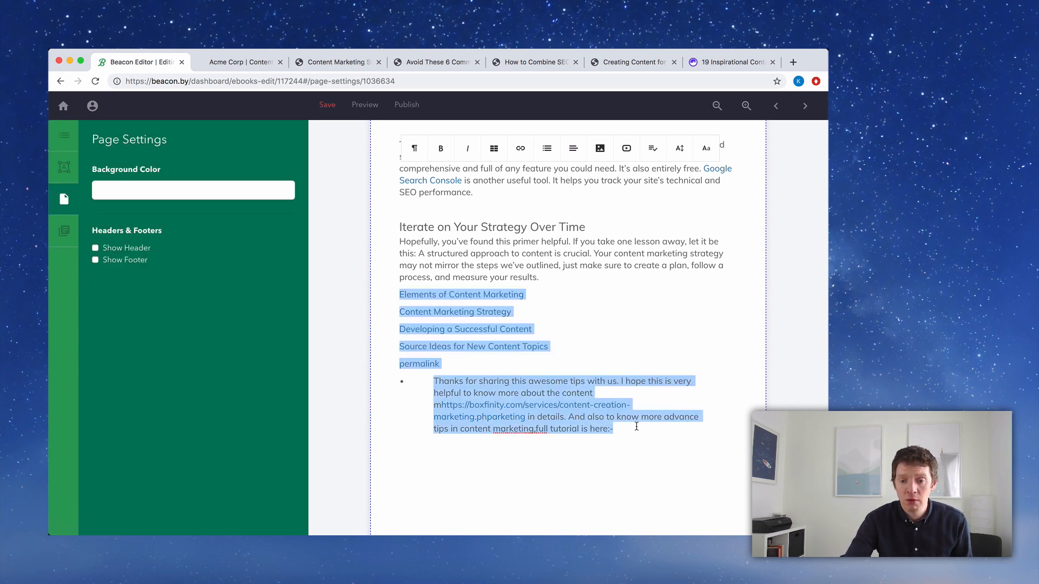
{"action": "key", "text": "BackSpace"}
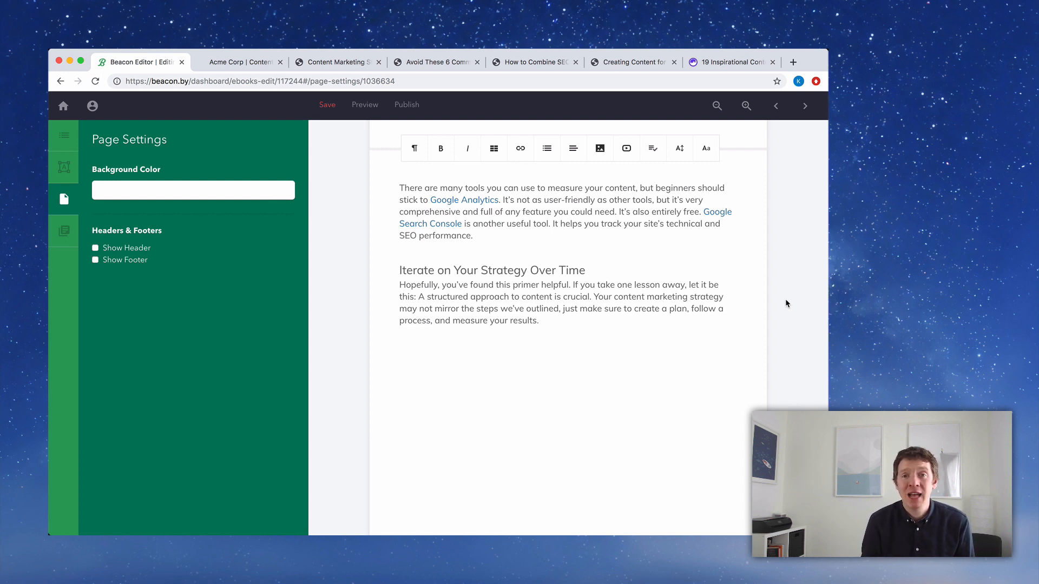
Add the closing paragraph "In the next chapter I'll go into more detail about how you can apply these principles to your own customer's journey.".
{"action": "key", "text": "Return"}
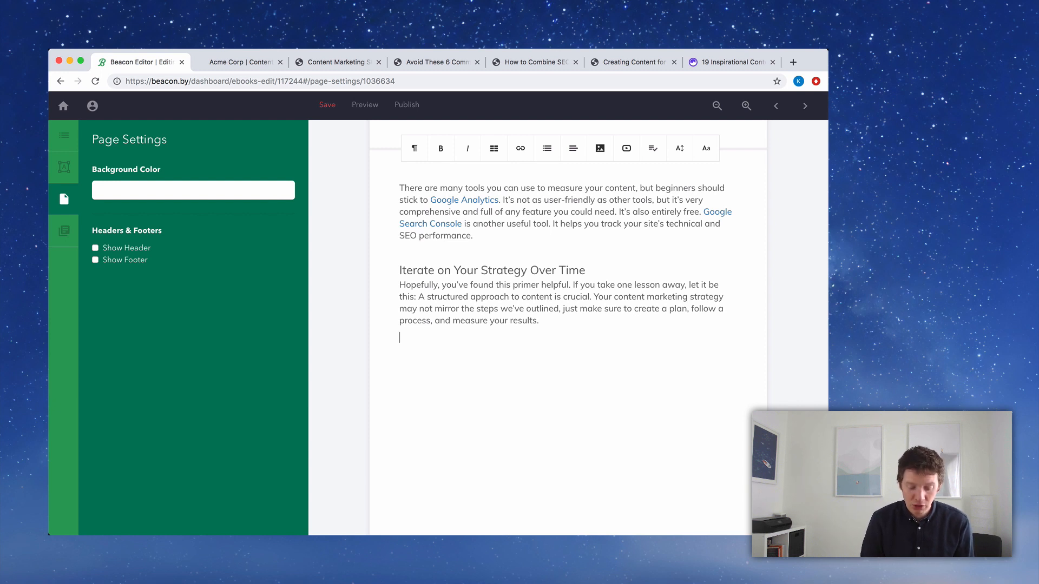
{"action": "type", "text": "In th e"}
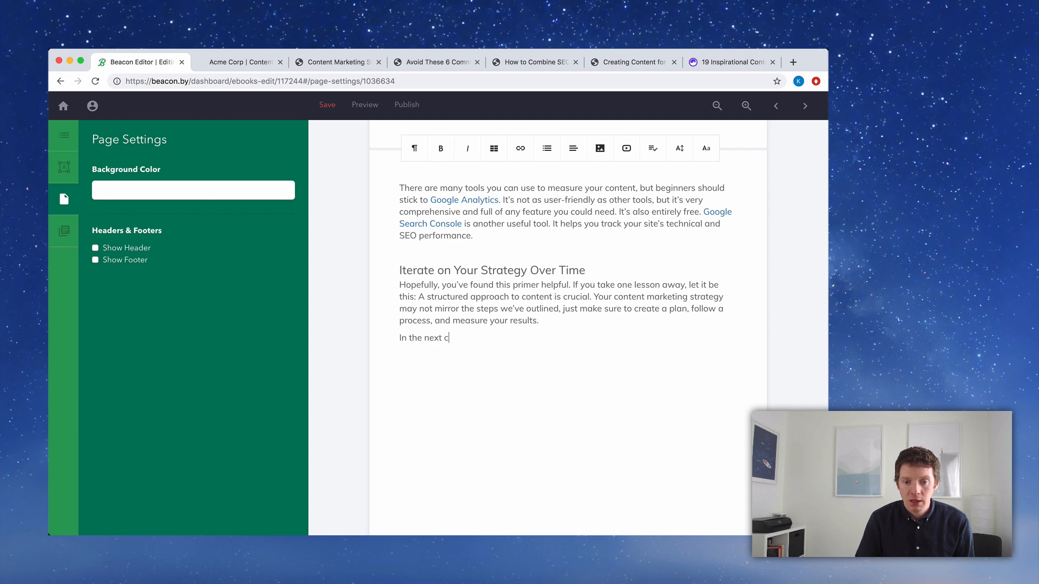
{"action": "type", "text": "next chpa"}
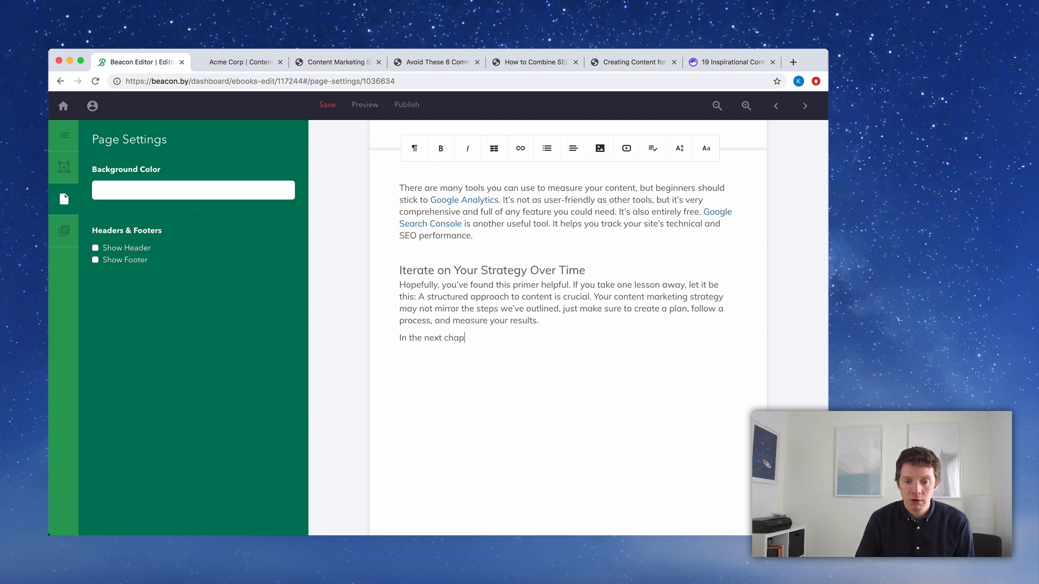
{"action": "type", "text": "ter I'll"}
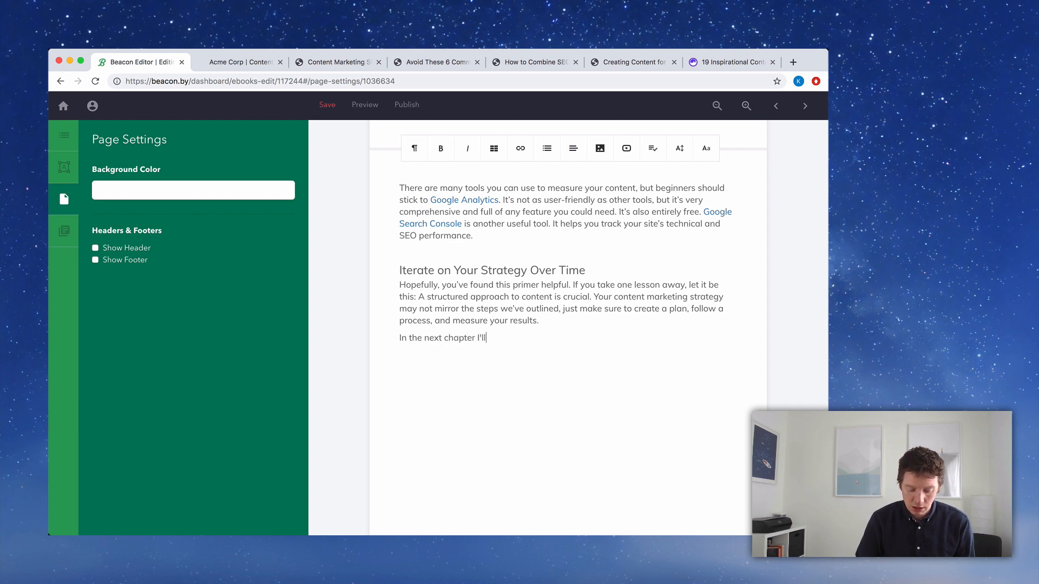
{"action": "type", "text": " go into more deta"}
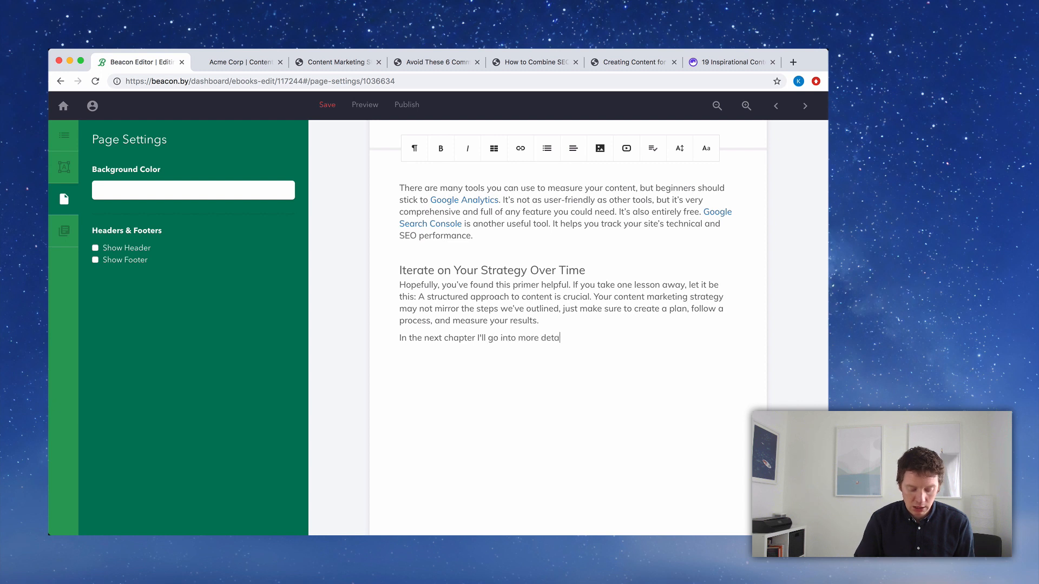
{"action": "type", "text": "how you can apply these principles"}
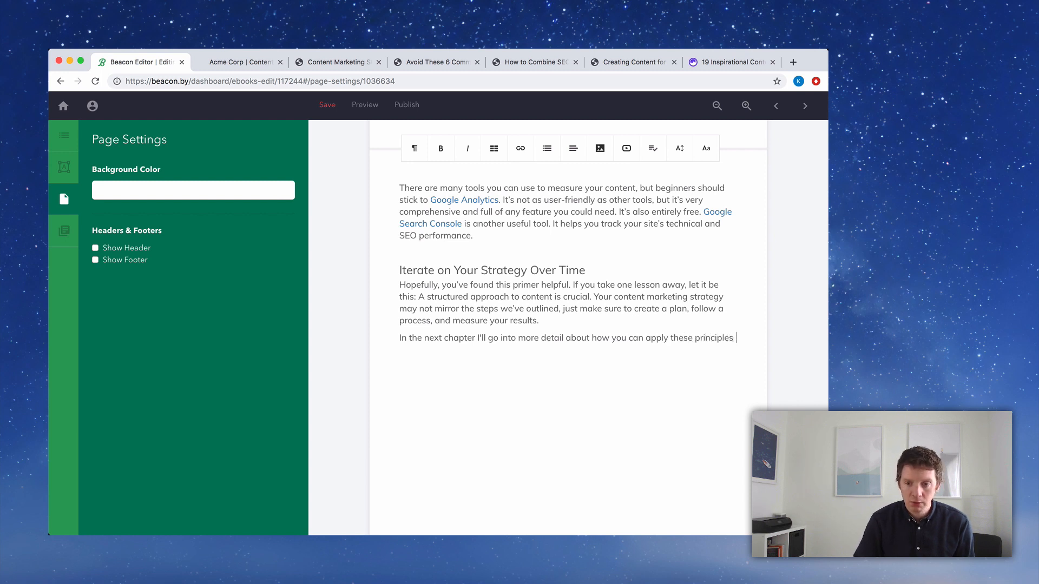
{"action": "type", "text": "to your own cu"}
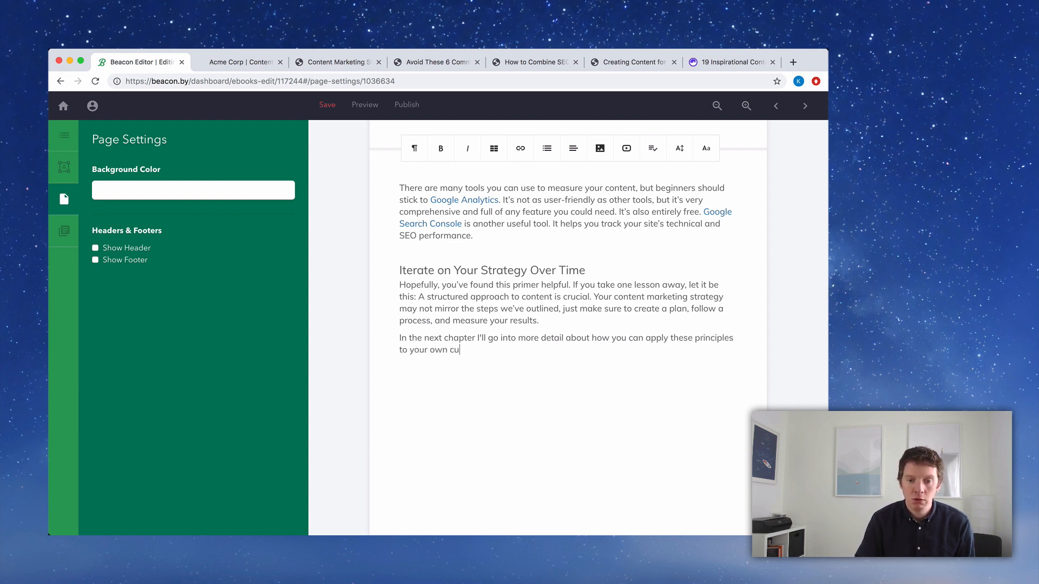
{"action": "type", "text": "stomer's journey."}
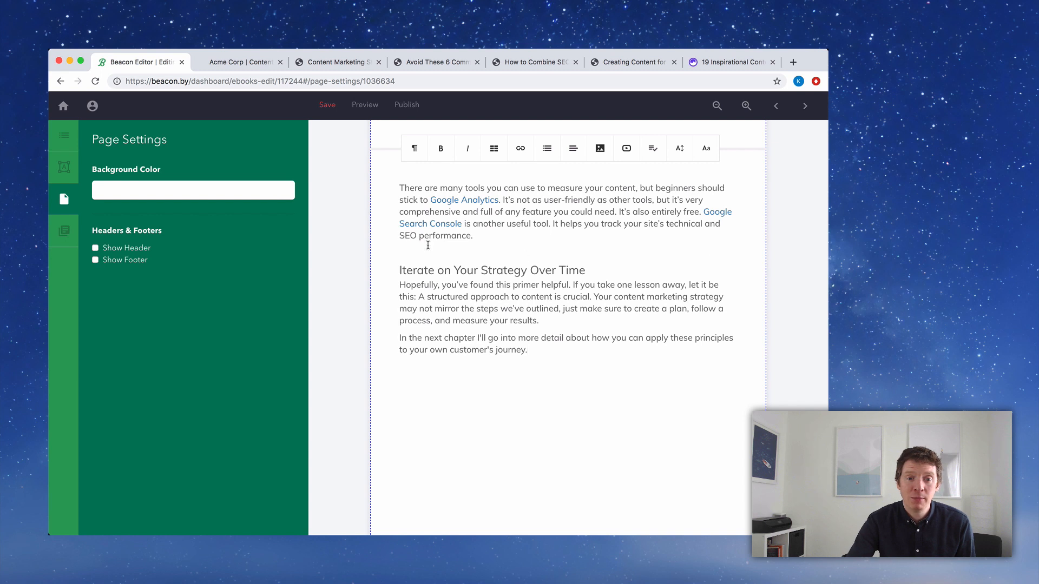
In the Creating Content for Your Customer's Journey page, delete everything after the first Final Thoughts paragraph, from "Don't forget to create lead magnets" onward.
{"action": "left_click", "coordinate": [64, 138]}
{"action": "scroll", "coordinate": [211, 297], "scroll_direction": "down", "scroll_amount": 3}
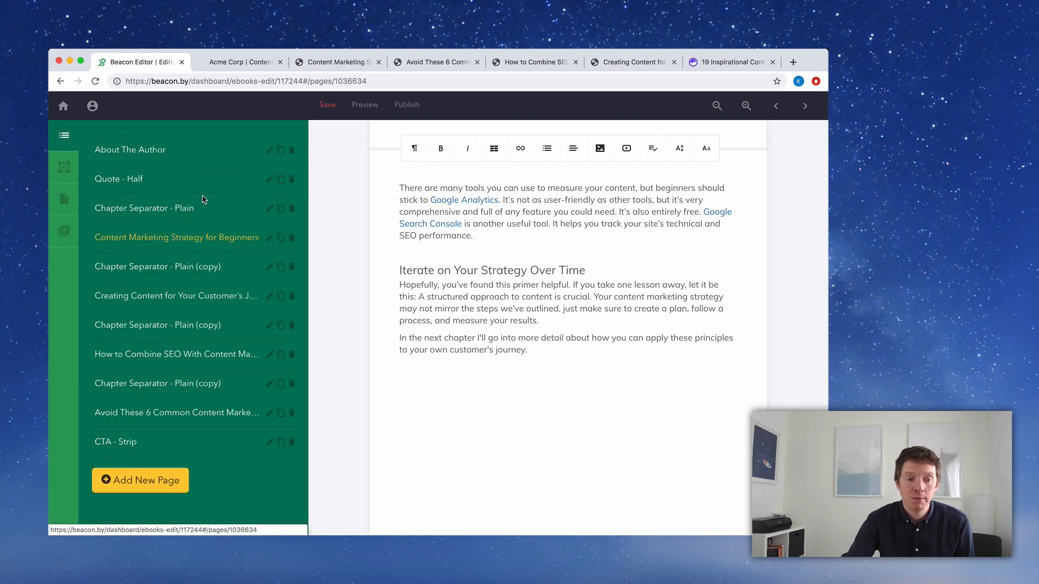
{"action": "left_click", "coordinate": [214, 297]}
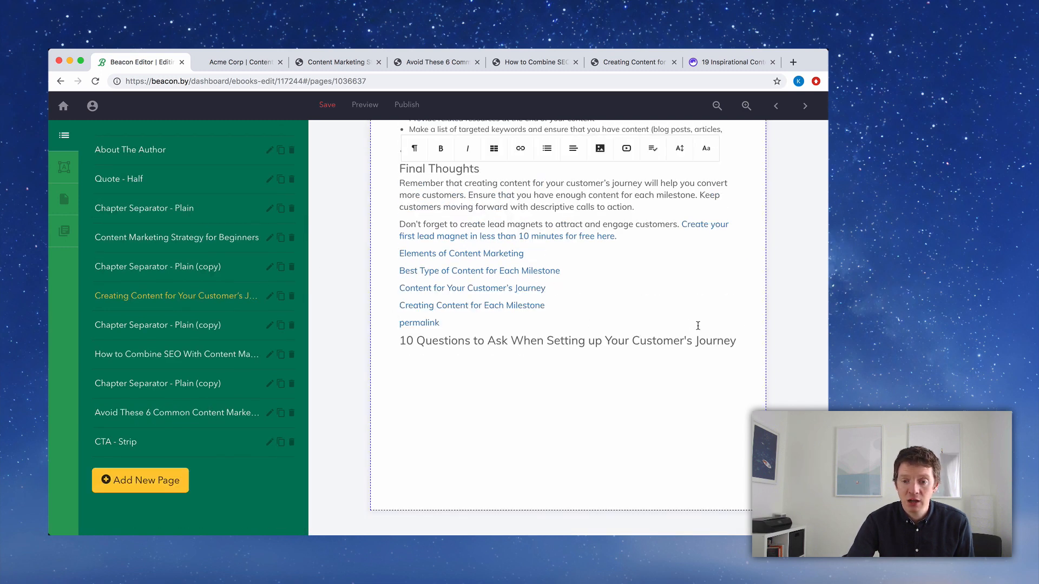
{"action": "left_click", "coordinate": [739, 341]}
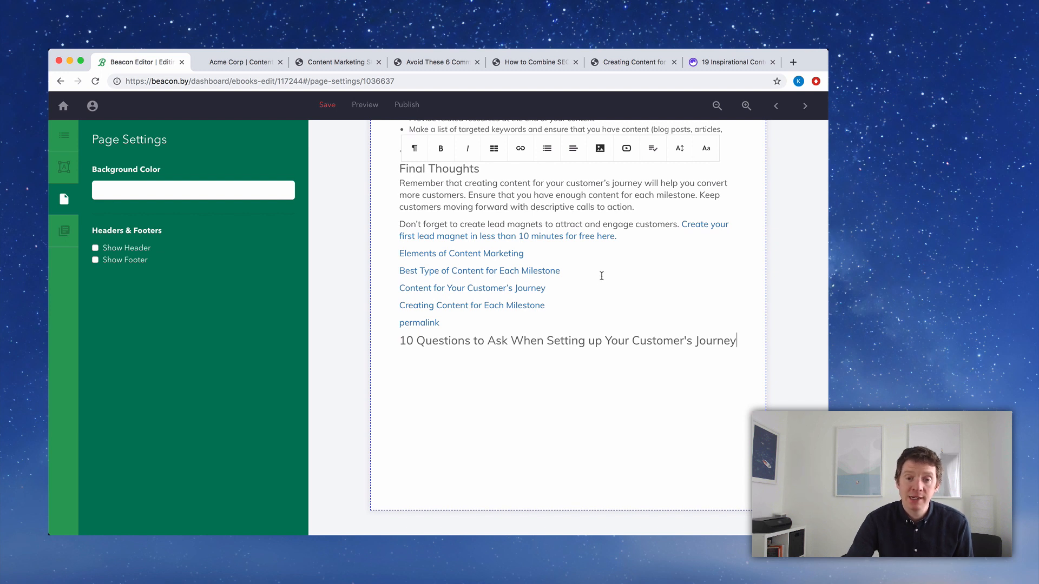
{"action": "left_click", "coordinate": [398, 222], "text": "shift"}
{"action": "key", "text": "BackSpace"}
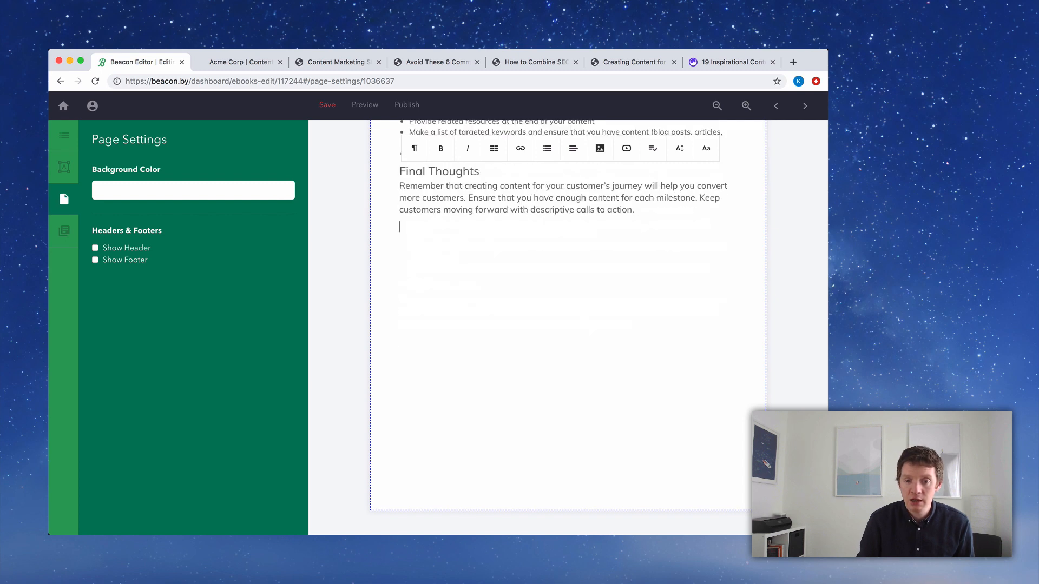
Delete the "Click To Tweet" line in the Eliminate Content Gaps section.
{"action": "scroll", "coordinate": [371, 248], "scroll_direction": "up", "scroll_amount": 5}
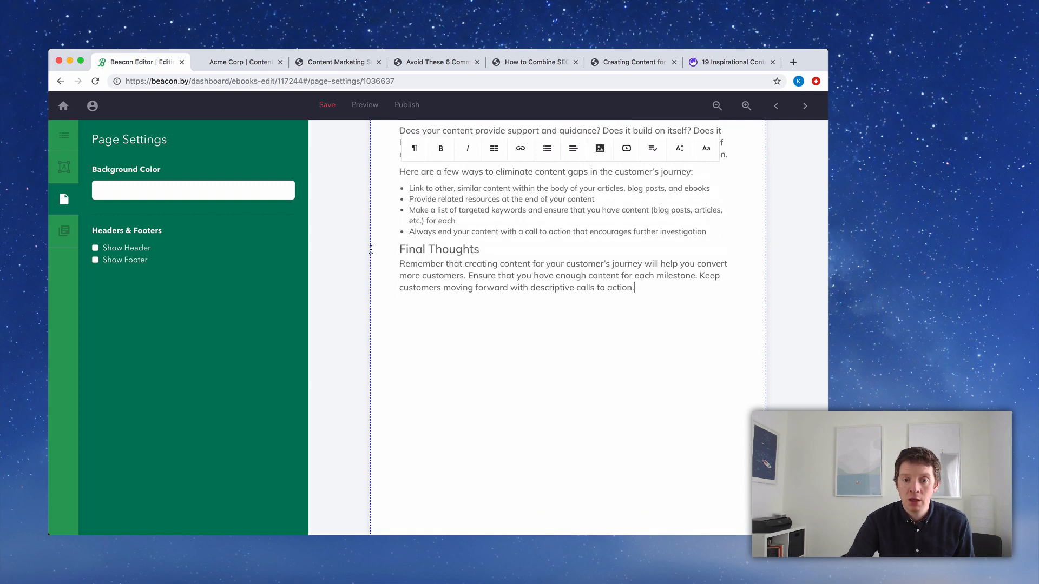
{"action": "scroll", "coordinate": [371, 248], "scroll_direction": "up", "scroll_amount": 4}
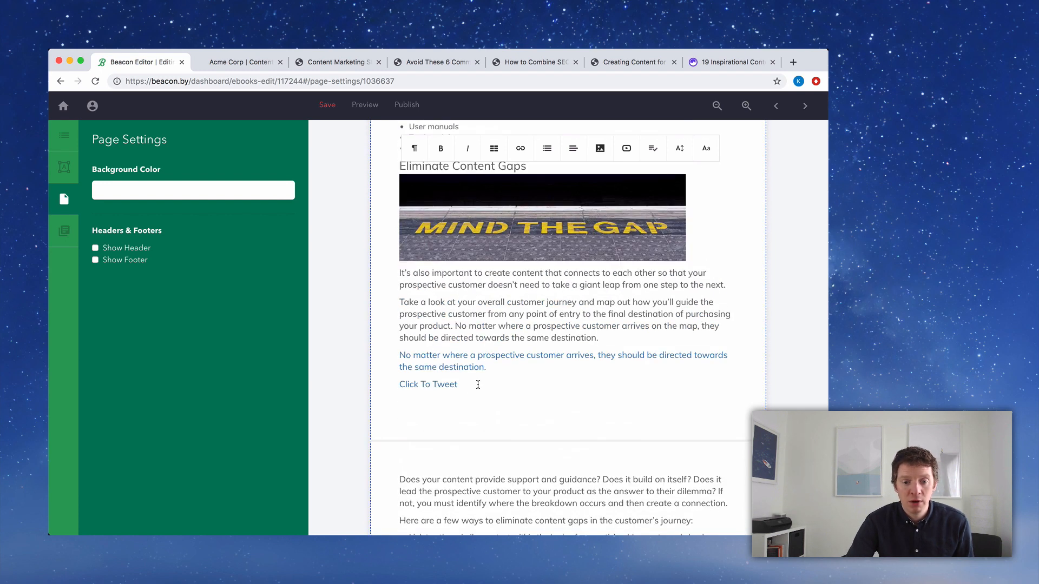
{"action": "left_click_drag", "start_coordinate": [471, 385], "coordinate": [401, 386]}
{"action": "key", "text": "BackSpace"}
{"action": "key", "text": "BackSpace"}
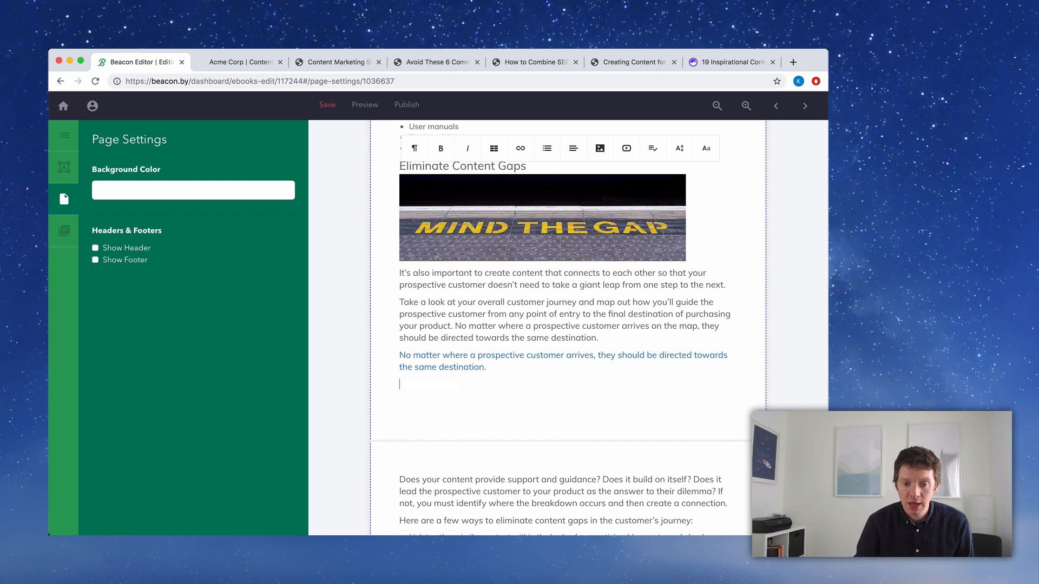
Check the rest of the customer's journey article for leftover blog elements, back up to its opening image and title.
{"action": "scroll", "coordinate": [409, 379], "scroll_direction": "up", "scroll_amount": 10}
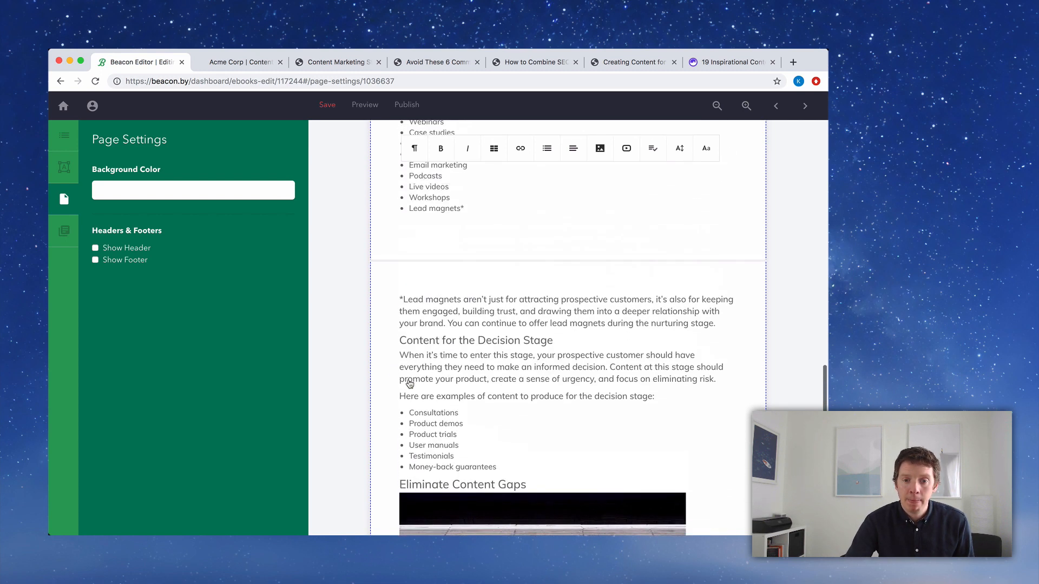
{"action": "scroll", "coordinate": [410, 384], "scroll_direction": "up", "scroll_amount": 10}
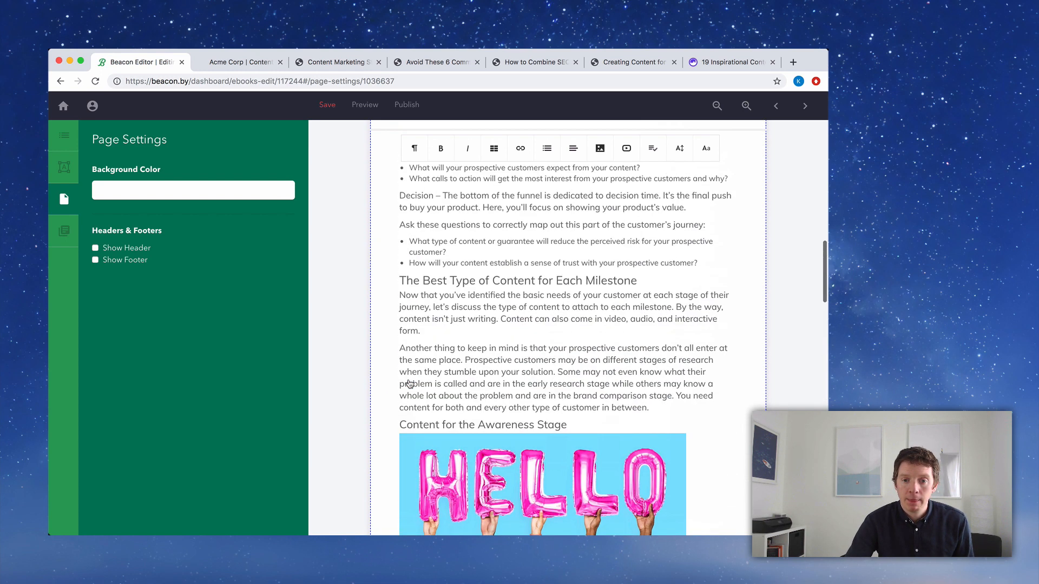
{"action": "scroll", "coordinate": [410, 384], "scroll_direction": "up", "scroll_amount": 10}
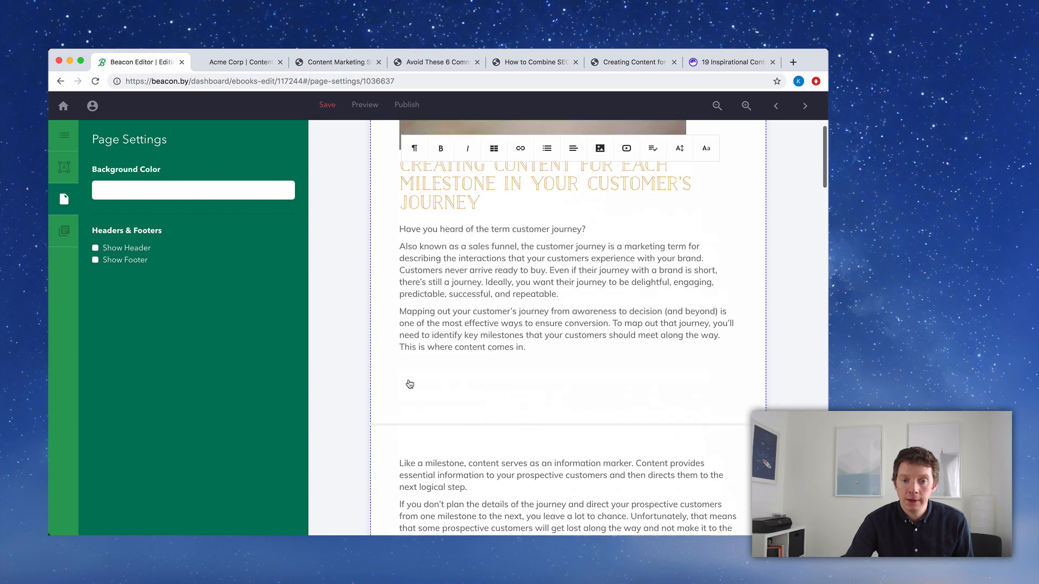
{"action": "scroll", "coordinate": [410, 384], "scroll_direction": "up", "scroll_amount": 3}
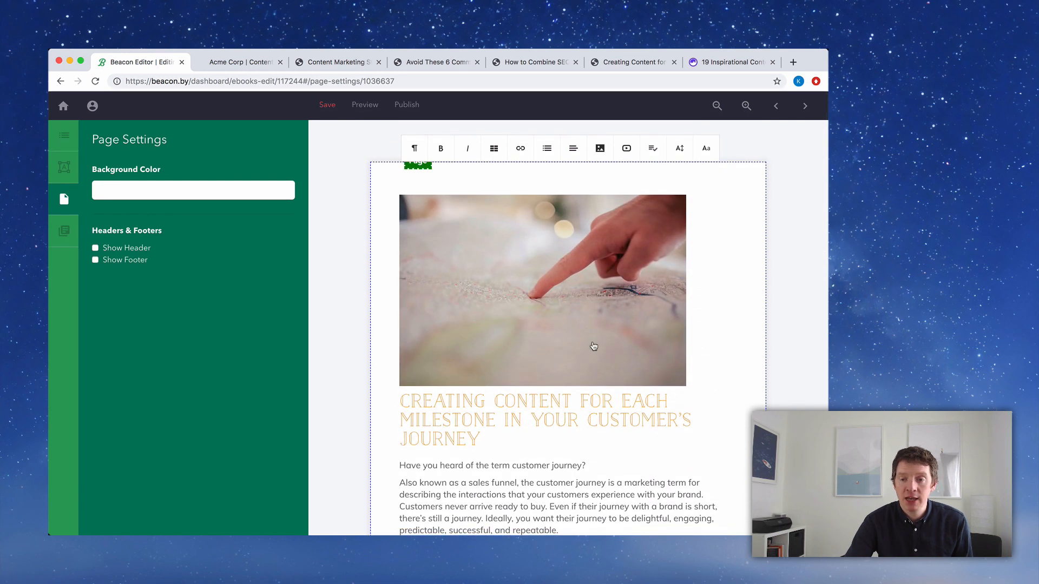
Change the chapter number to "CHAPTER 3" on the chapter title page that follows the customer's journey article.
{"action": "left_click", "coordinate": [806, 106]}
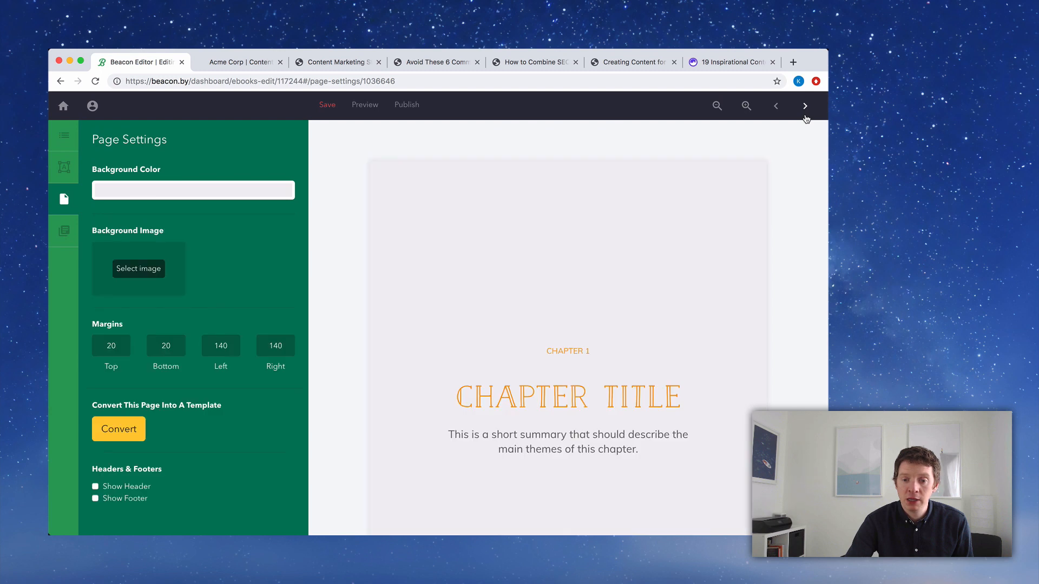
{"action": "left_click", "coordinate": [588, 351]}
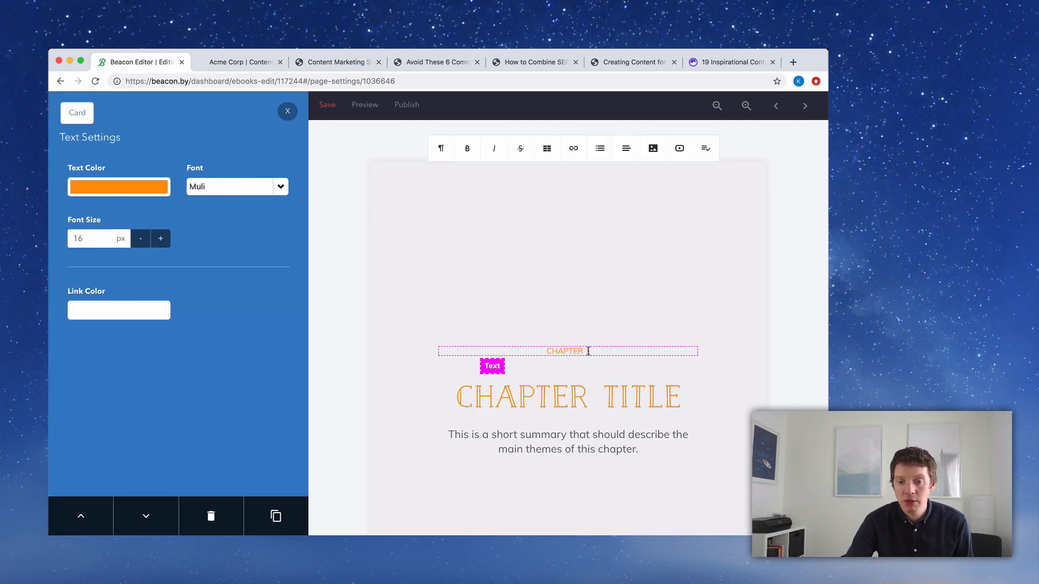
{"action": "type", "text": "3"}
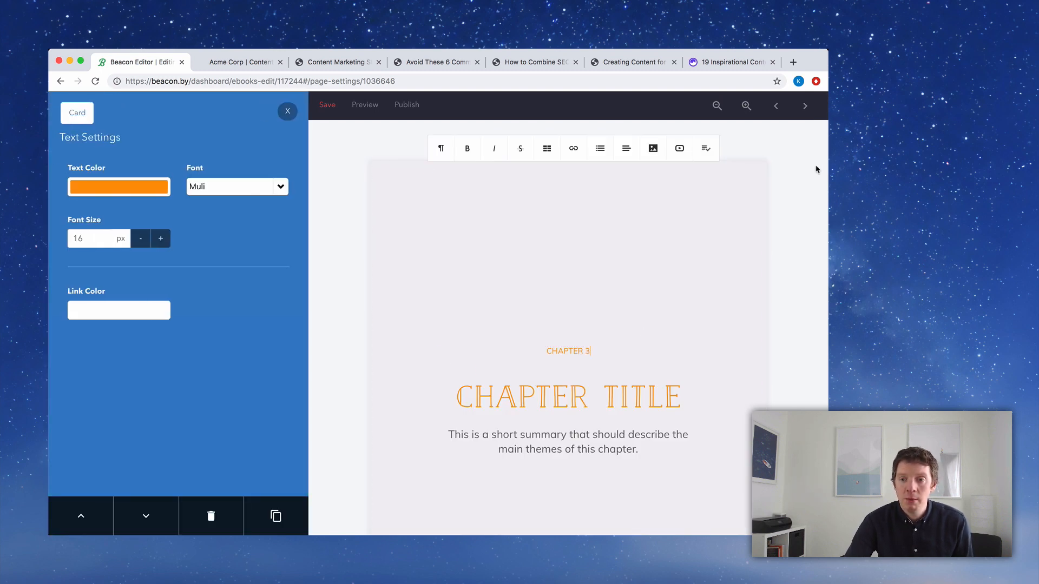
In the How to Use SEO in Your Content Marketing Strategy article, delete the "Click To Tweet" line below the fatal mistake callout.
{"action": "left_click", "coordinate": [810, 109]}
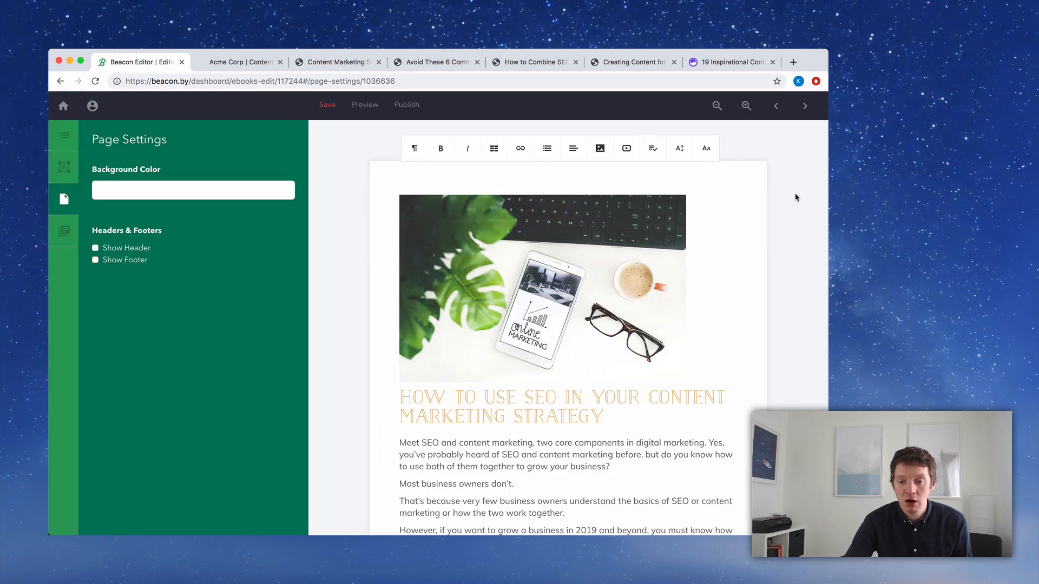
{"action": "scroll", "coordinate": [791, 198], "scroll_direction": "down", "scroll_amount": 7}
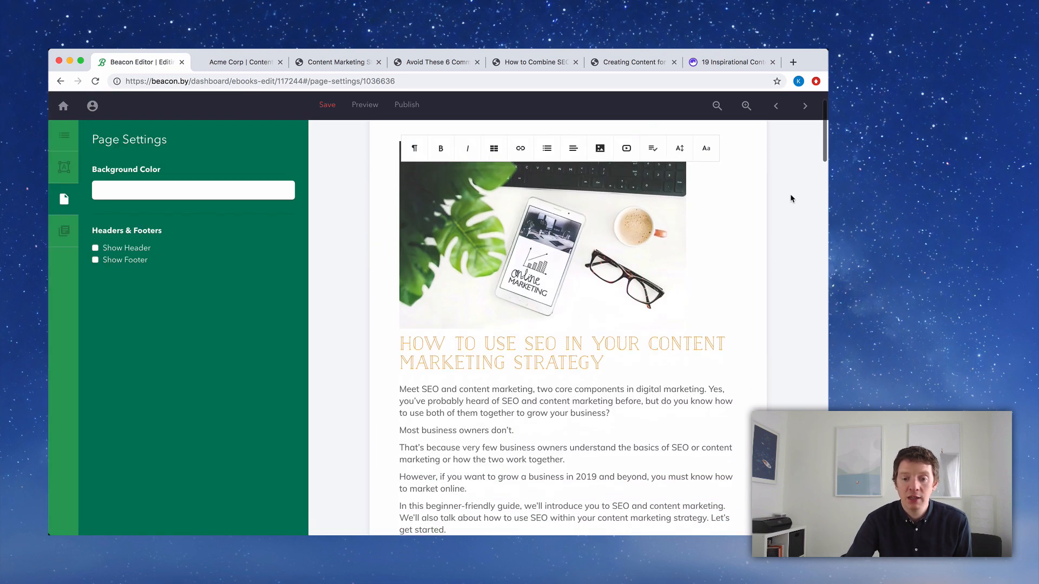
{"action": "scroll", "coordinate": [791, 198], "scroll_direction": "down", "scroll_amount": 12}
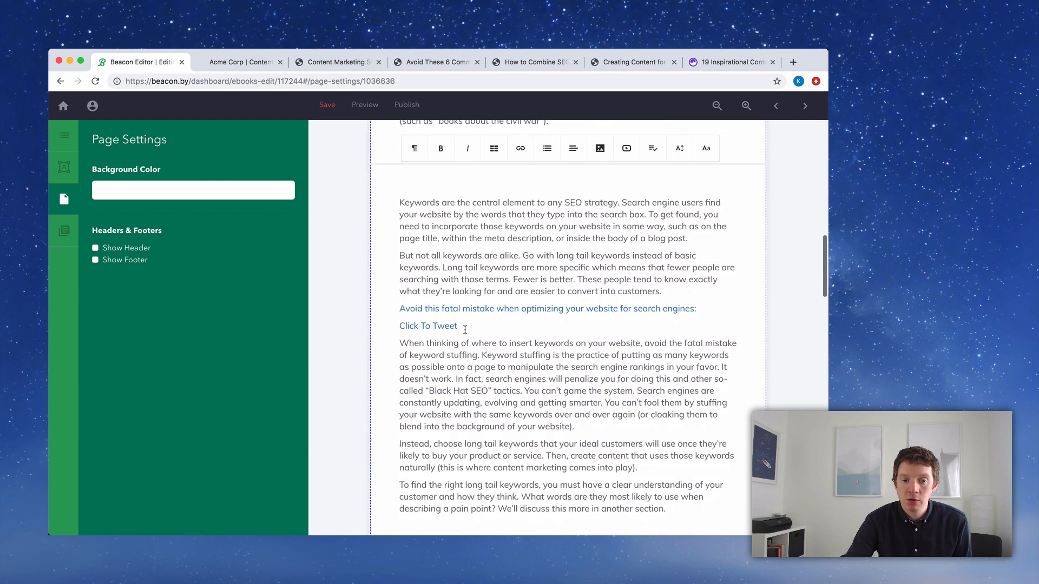
{"action": "left_click_drag", "start_coordinate": [460, 326], "coordinate": [400, 328]}
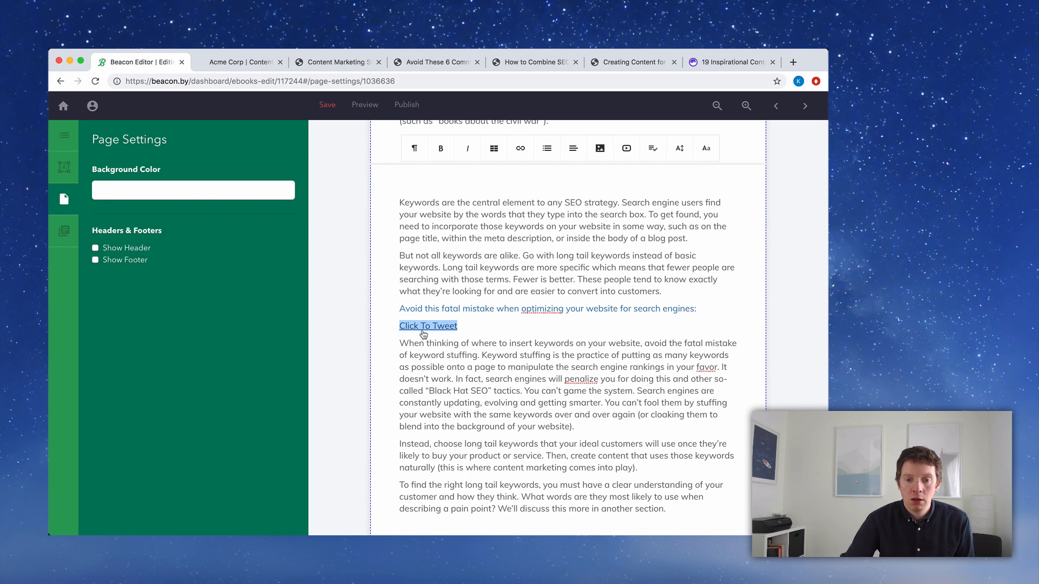
{"action": "key", "text": "Right"}
{"action": "key", "text": "BackSpace"}
{"action": "key", "text": "BackSpace"}
{"action": "key", "text": "BackSpace"}
{"action": "key", "text": "BackSpace"}
{"action": "key", "text": "BackSpace"}
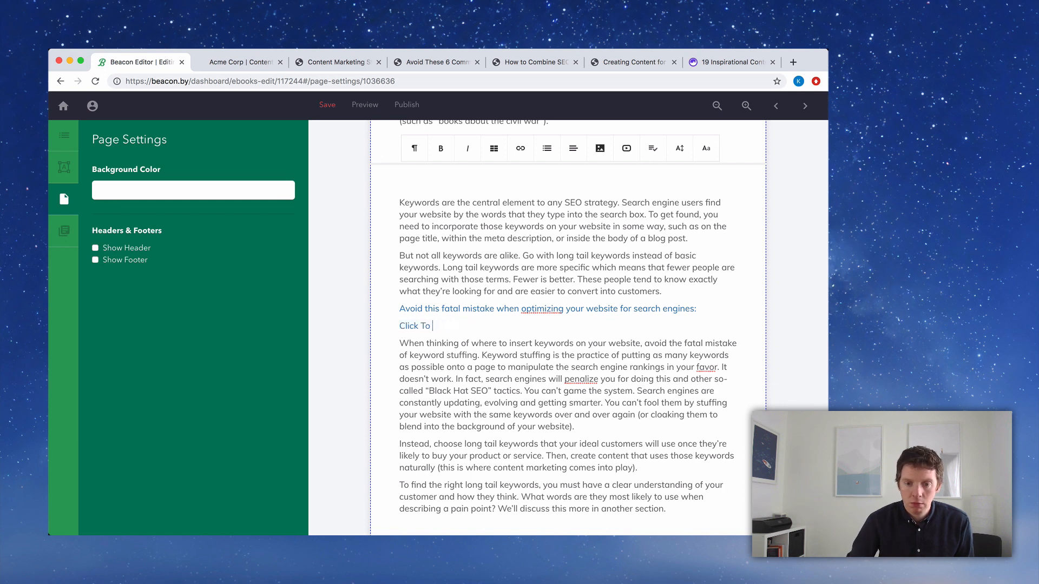
{"action": "key", "text": "BackSpace"}
{"action": "key", "text": "BackSpace"}
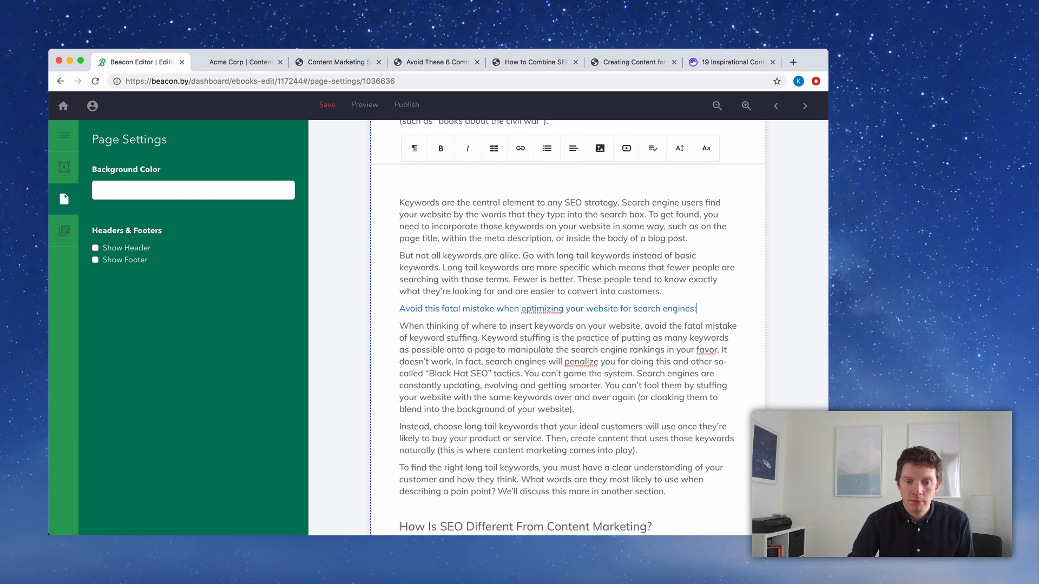
Delete the leftover links ending the SEO article, from "To learn more about SEO for your Smart PDFs" through "permalink".
{"action": "scroll", "coordinate": [461, 326], "scroll_direction": "down", "scroll_amount": 10}
{"action": "scroll", "coordinate": [461, 325], "scroll_direction": "down", "scroll_amount": 15}
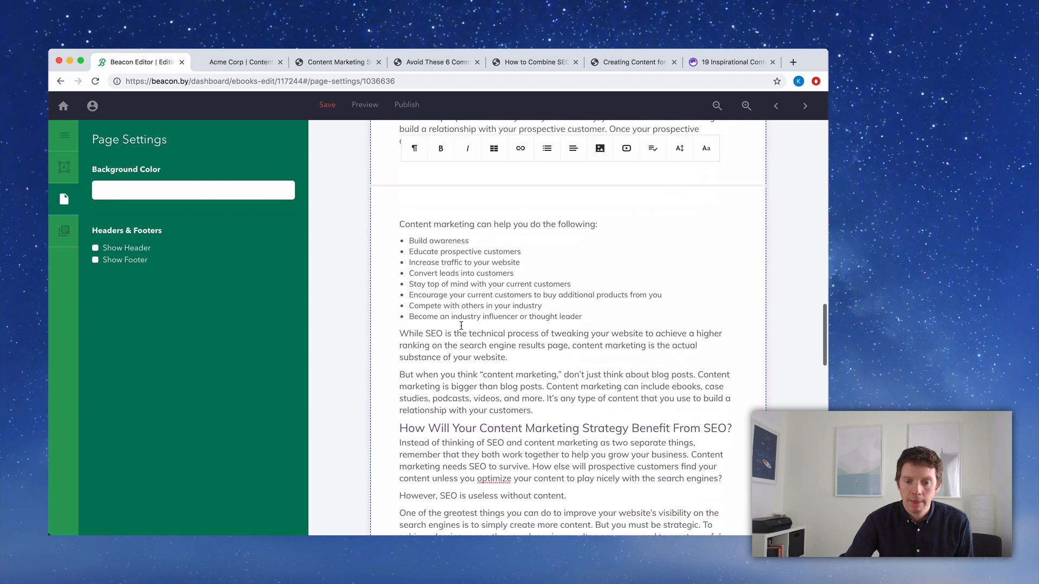
{"action": "scroll", "coordinate": [461, 326], "scroll_direction": "down", "scroll_amount": 15}
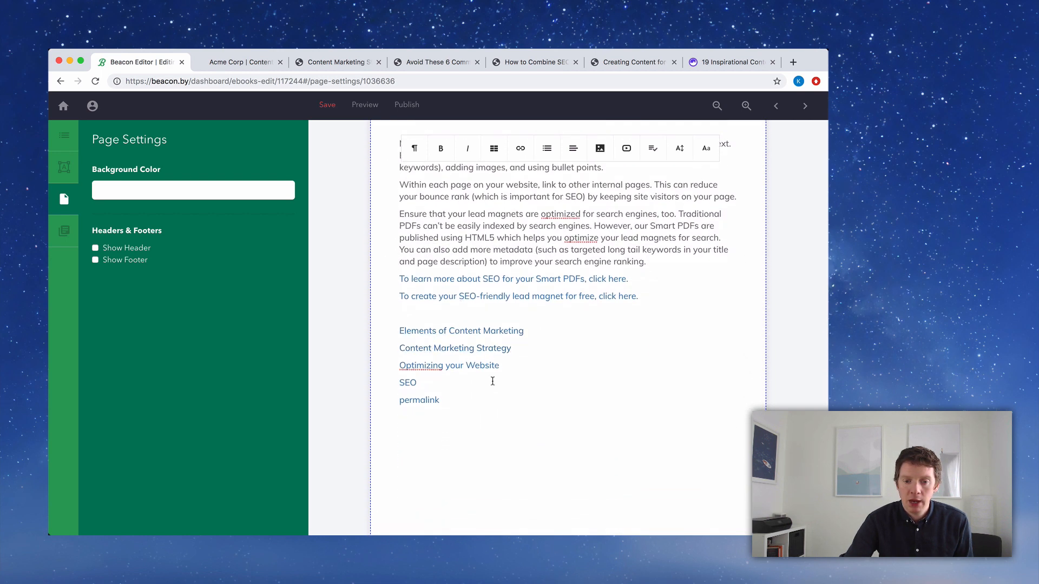
{"action": "left_click_drag", "start_coordinate": [520, 395], "coordinate": [397, 282]}
{"action": "key", "text": "BackSpace"}
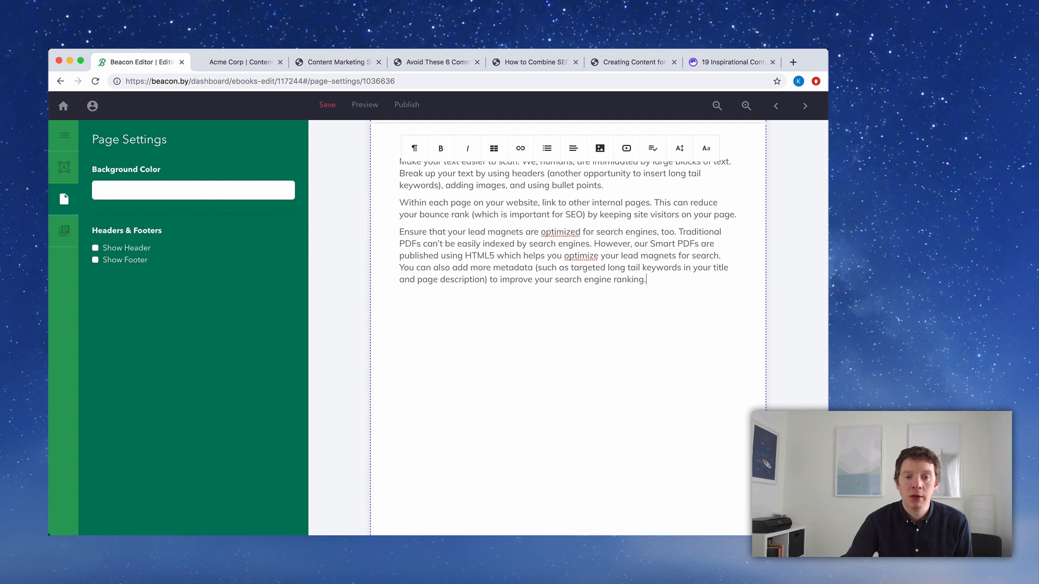
Change the chapter number to "CHAPTER 4" on the chapter title page that follows the SEO article.
{"action": "left_click", "coordinate": [805, 113]}
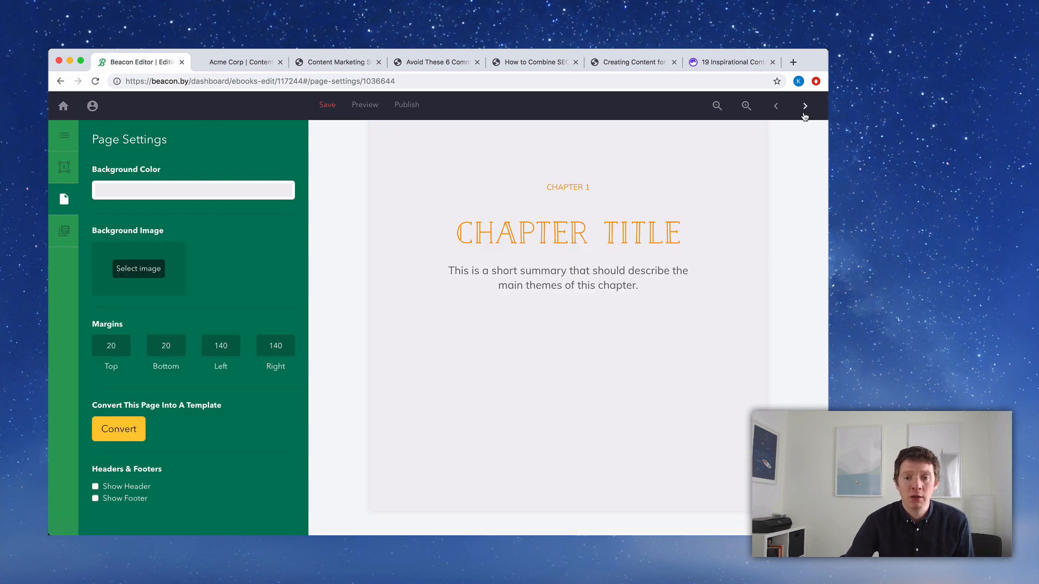
{"action": "left_click", "coordinate": [594, 188]}
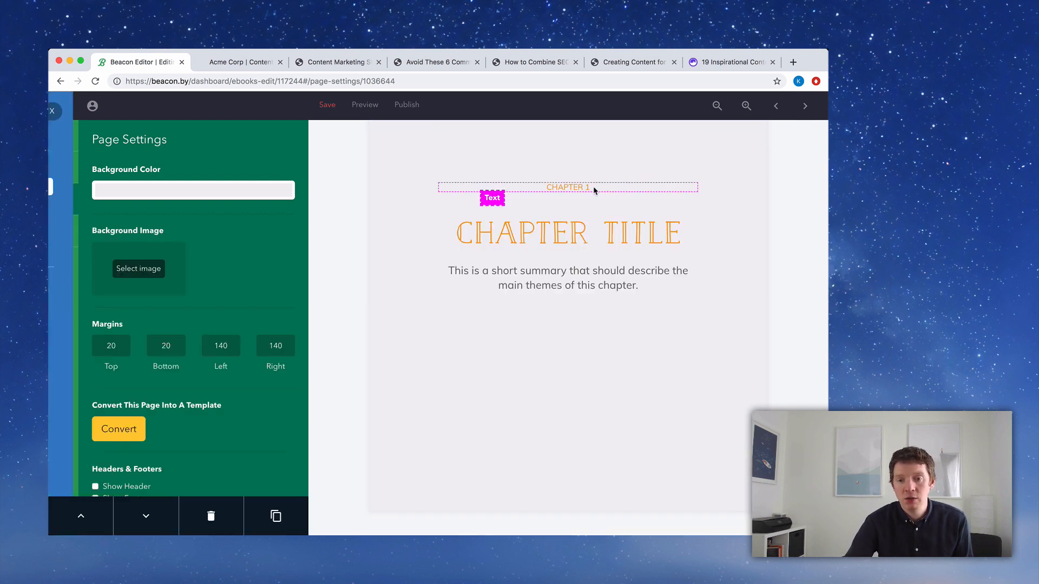
{"action": "key", "text": "BackSpace"}
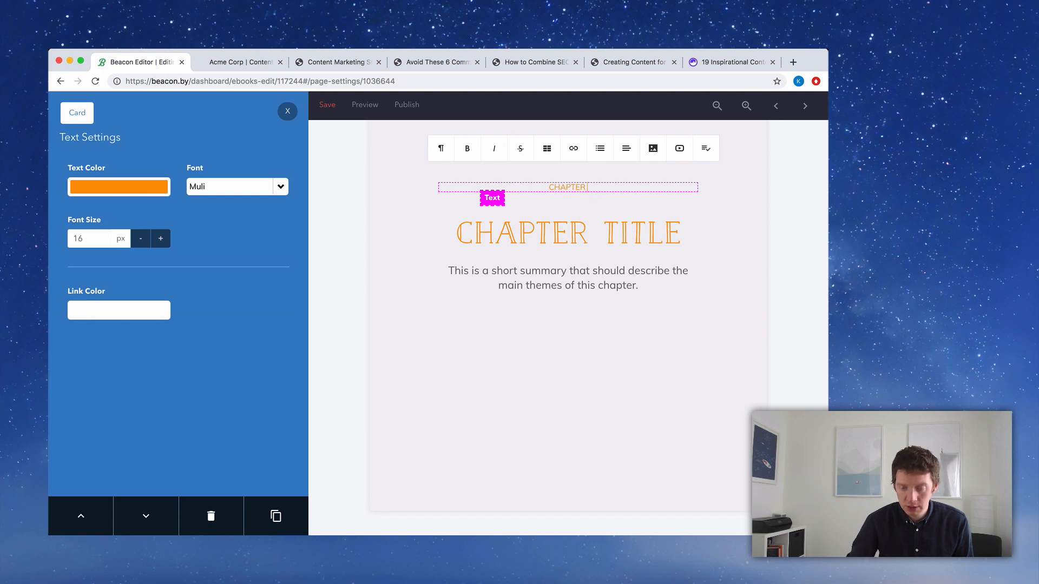
{"action": "type", "text": "4"}
{"action": "left_click", "coordinate": [808, 161]}
In the content marketing mistakes article, delete everything from the Additional Resources heading through the final "permalink" link.
{"action": "left_click", "coordinate": [811, 110]}
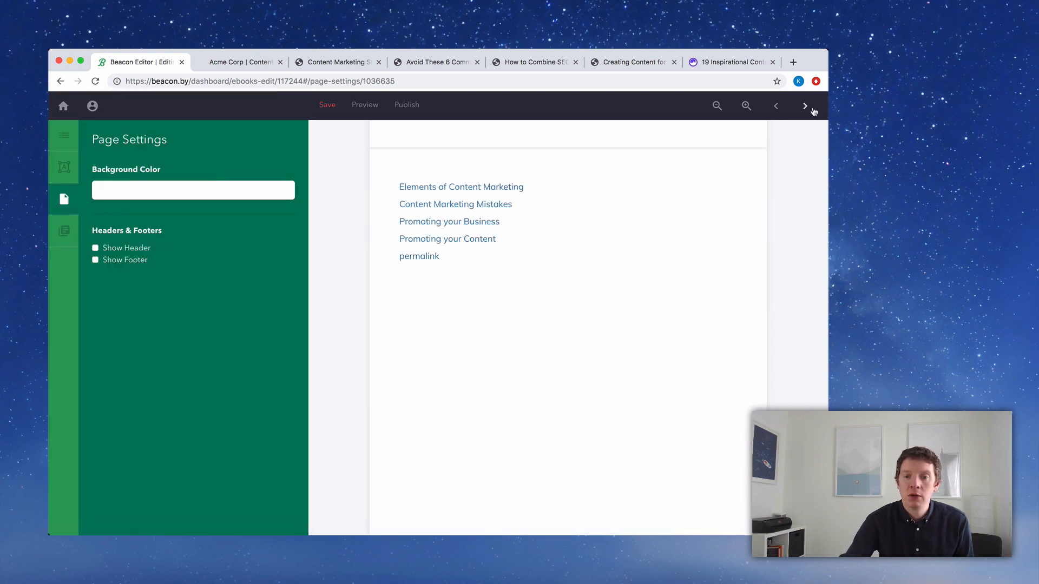
{"action": "scroll", "coordinate": [764, 334], "scroll_direction": "down", "scroll_amount": 10}
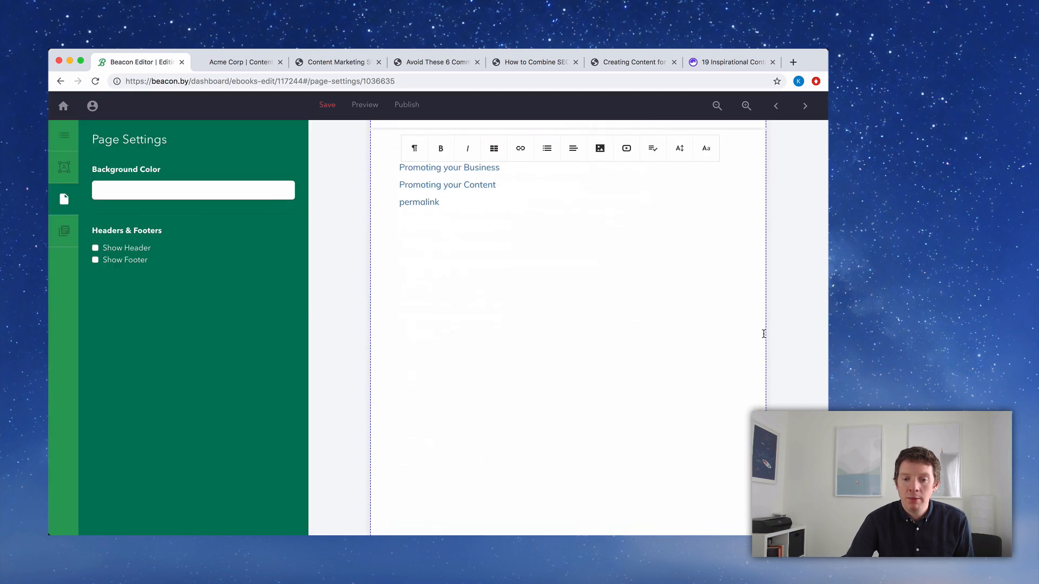
{"action": "scroll", "coordinate": [764, 334], "scroll_direction": "up", "scroll_amount": 4}
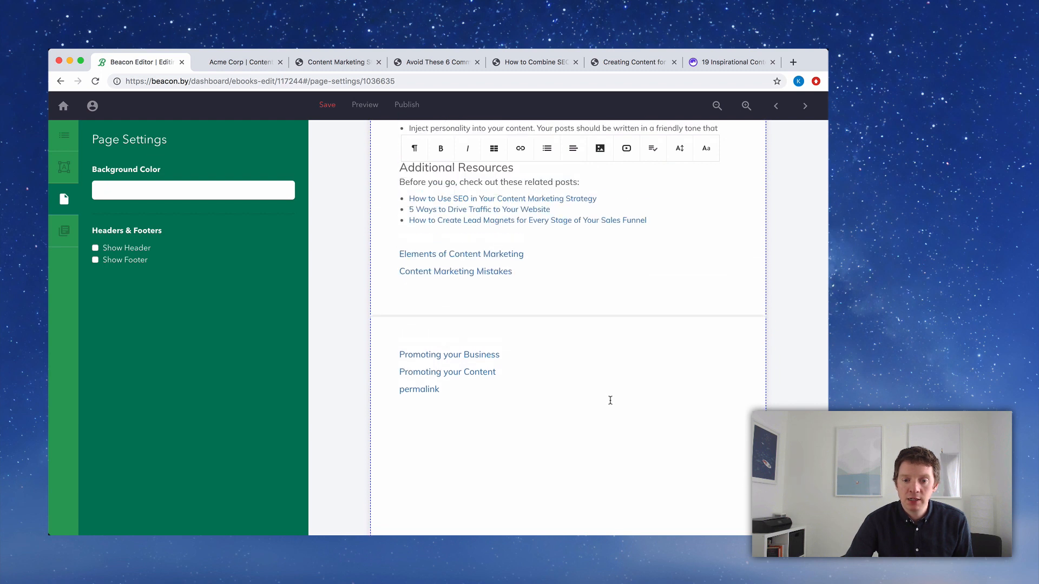
{"action": "scroll", "coordinate": [570, 383], "scroll_direction": "up", "scroll_amount": 1}
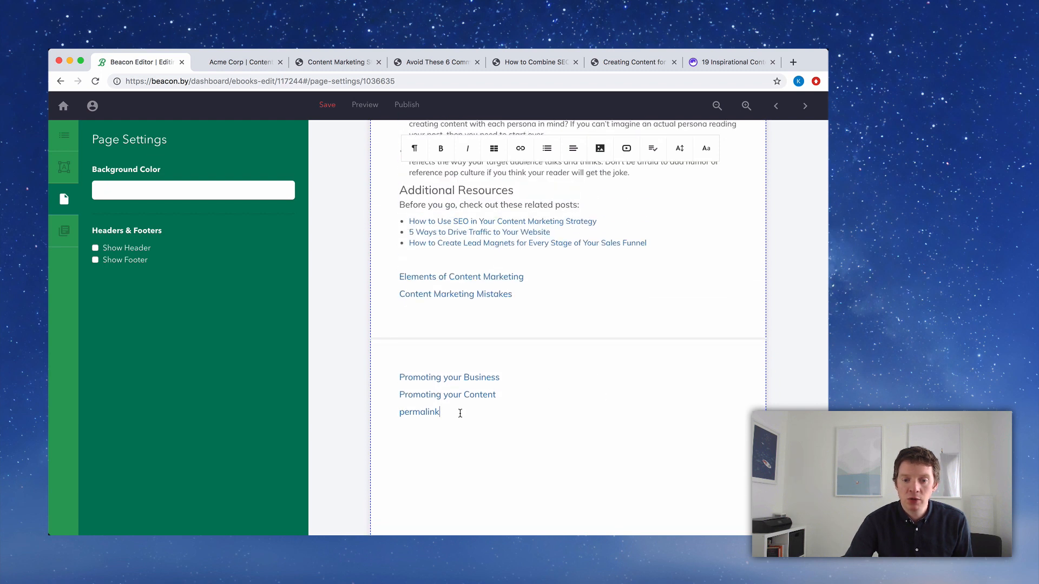
{"action": "left_click", "coordinate": [459, 409]}
{"action": "scroll", "coordinate": [459, 409], "scroll_direction": "up", "scroll_amount": 2}
{"action": "left_click", "coordinate": [394, 258], "text": "shift"}
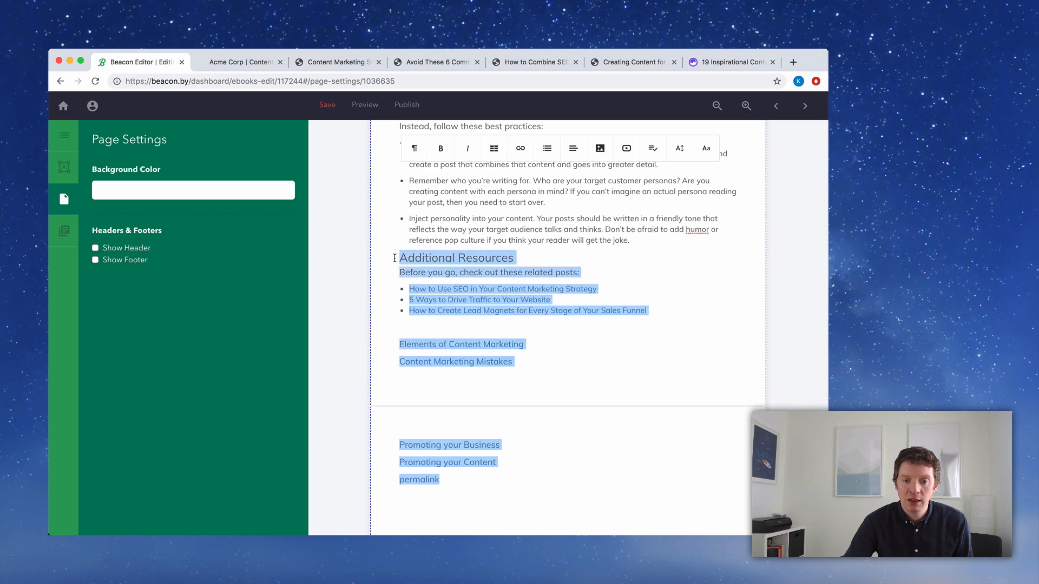
{"action": "key", "text": "BackSpace"}
Delete the "Click here to learn more about how Beacon can help you" paragraph above the Mistake #5 heading.
{"action": "scroll", "coordinate": [395, 258], "scroll_direction": "up", "scroll_amount": 5}
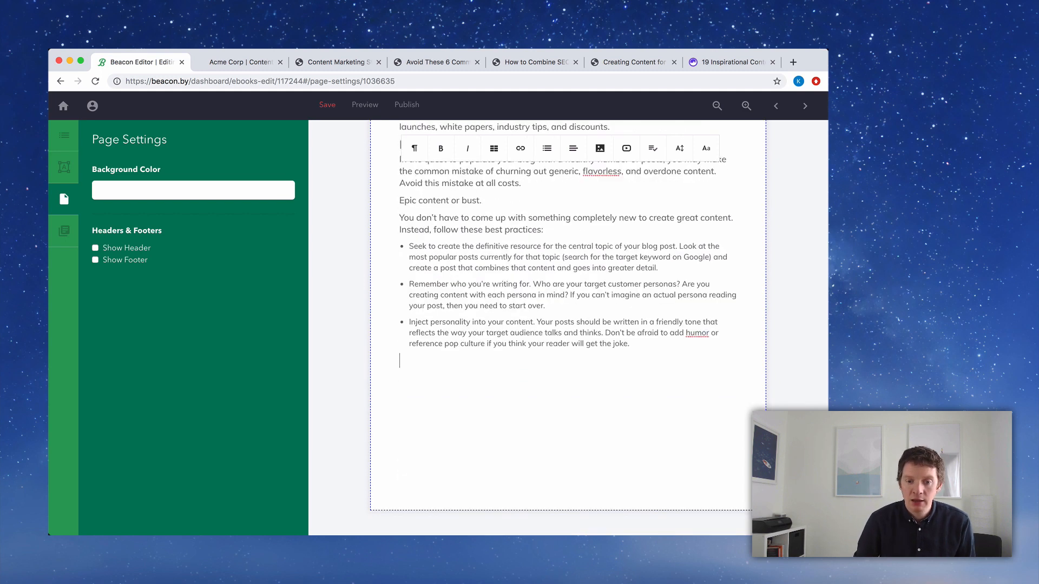
{"action": "scroll", "coordinate": [416, 258], "scroll_direction": "up", "scroll_amount": 10}
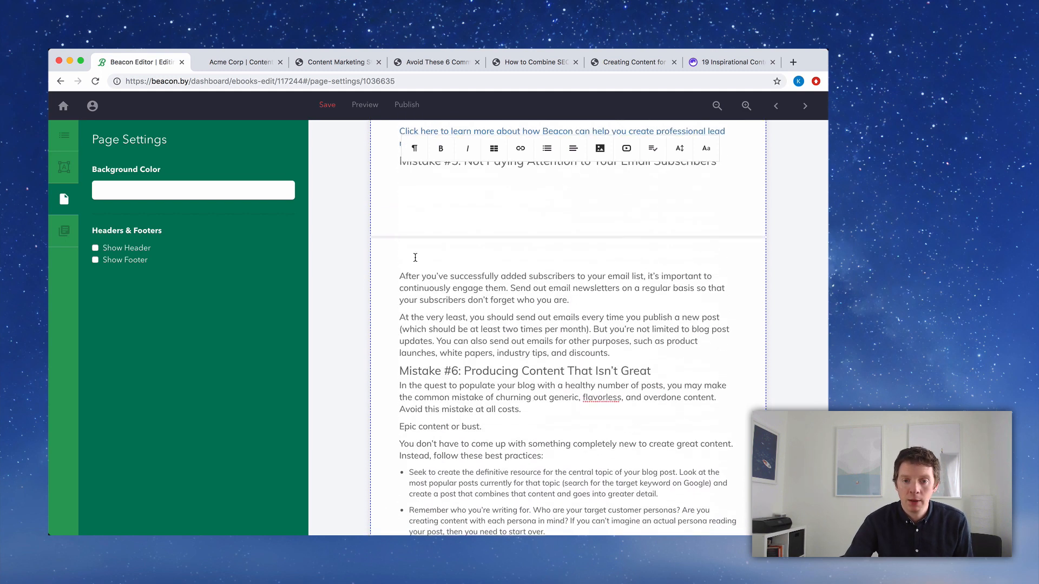
{"action": "scroll", "coordinate": [415, 258], "scroll_direction": "up", "scroll_amount": 3}
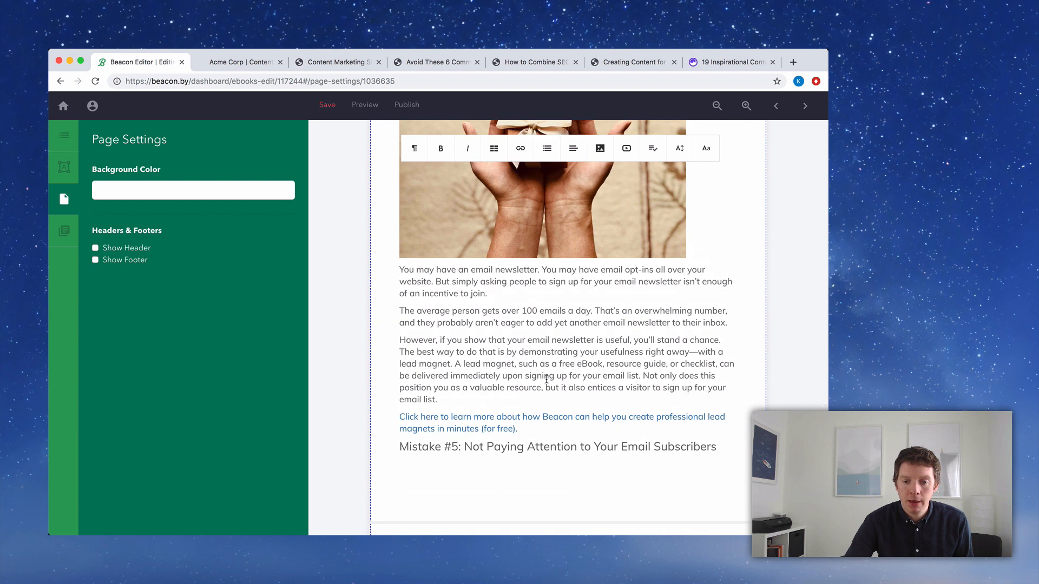
{"action": "scroll", "coordinate": [548, 381], "scroll_direction": "up", "scroll_amount": 1}
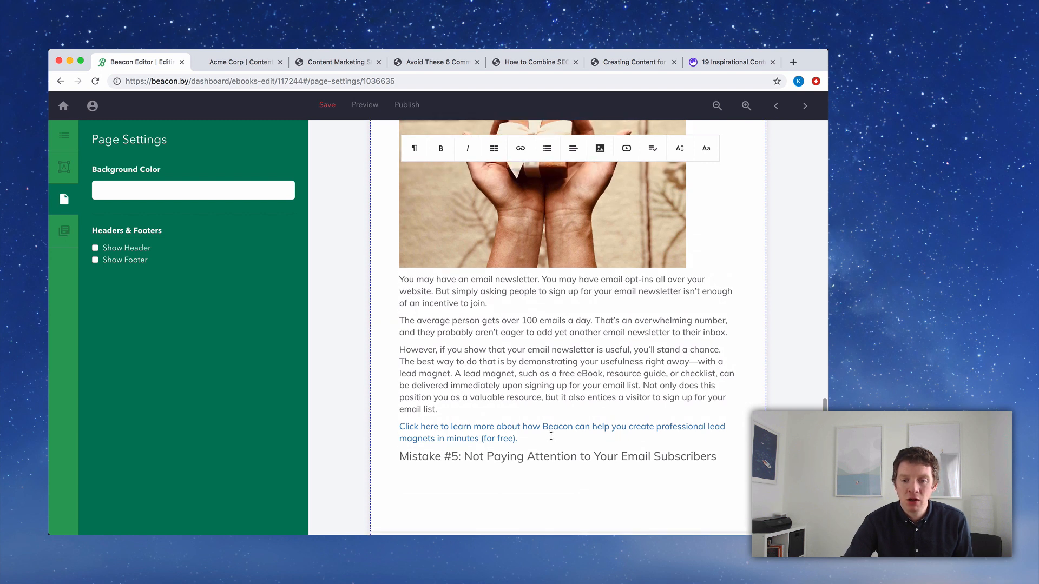
{"action": "left_click_drag", "start_coordinate": [517, 439], "coordinate": [399, 426]}
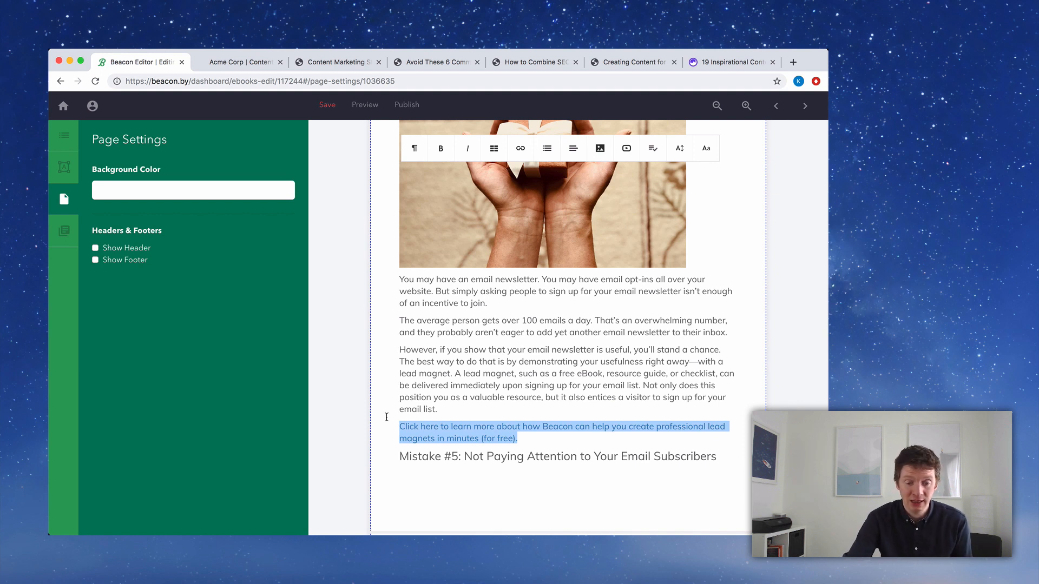
{"action": "key", "text": "BackSpace"}
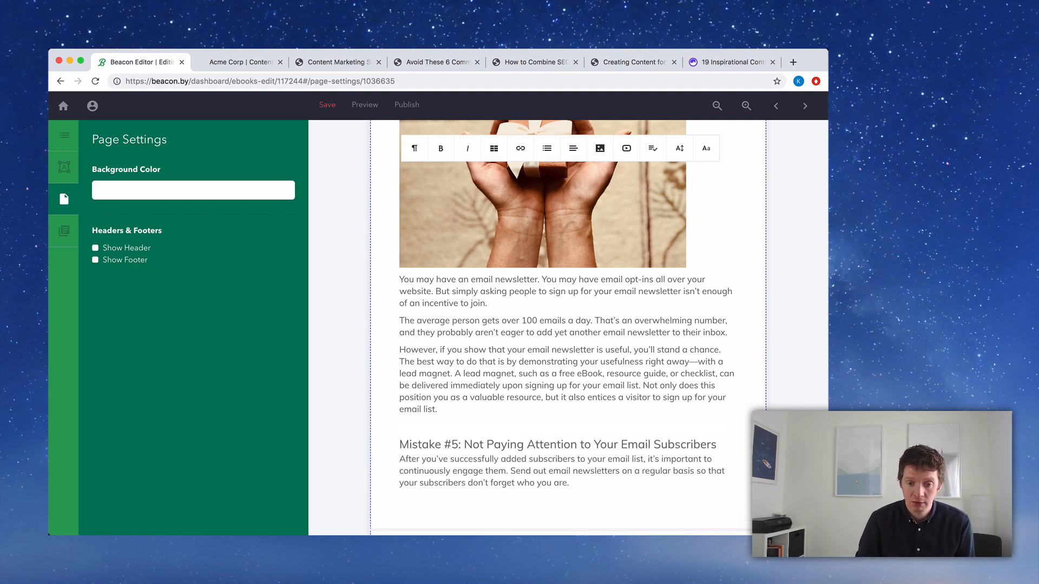
Shrink the gift box image to about two thirds of its size so it fits directly beneath the Mistake #4 heading.
{"action": "scroll", "coordinate": [387, 417], "scroll_direction": "up", "scroll_amount": 5}
{"action": "scroll", "coordinate": [388, 417], "scroll_direction": "up", "scroll_amount": 5}
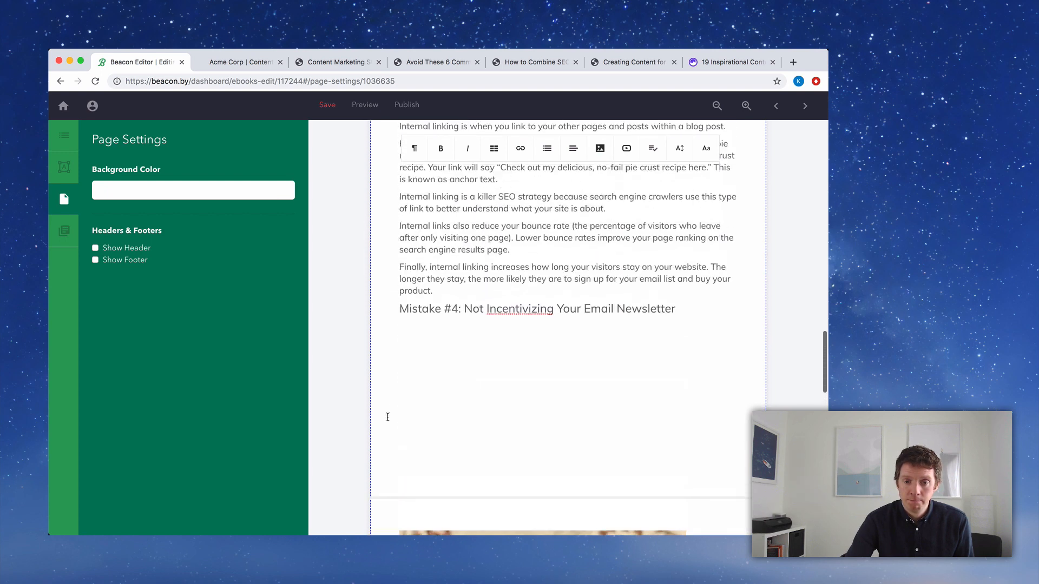
{"action": "scroll", "coordinate": [388, 420], "scroll_direction": "down", "scroll_amount": 3}
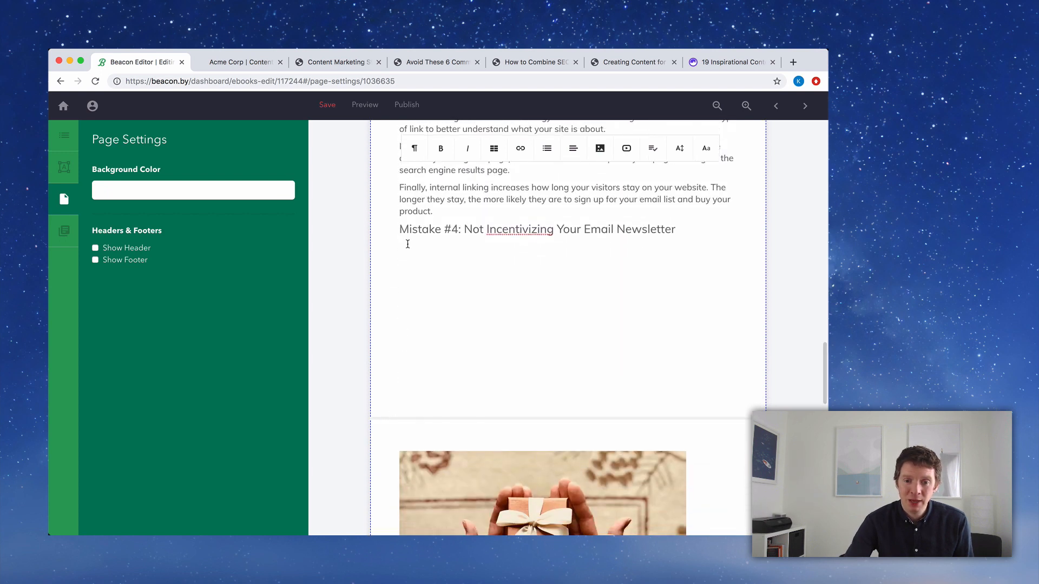
{"action": "scroll", "coordinate": [678, 281], "scroll_direction": "down", "scroll_amount": 2}
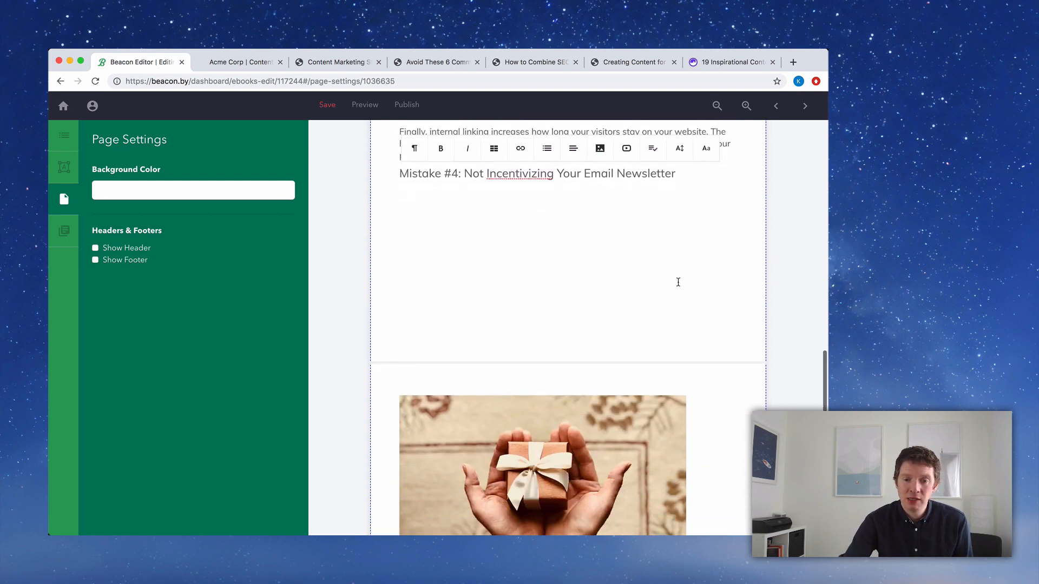
{"action": "scroll", "coordinate": [678, 281], "scroll_direction": "down", "scroll_amount": 5}
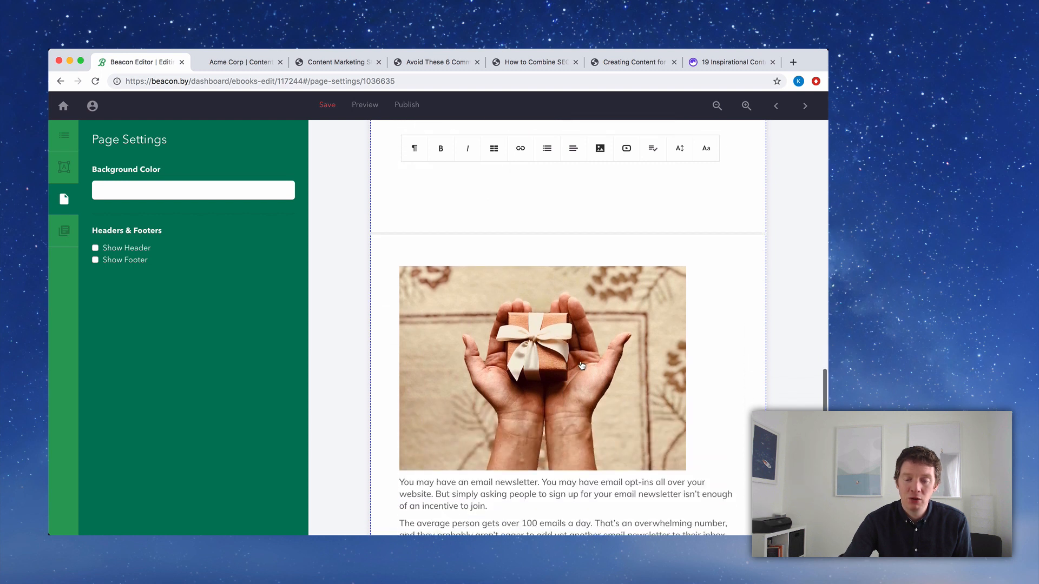
{"action": "left_click", "coordinate": [621, 368]}
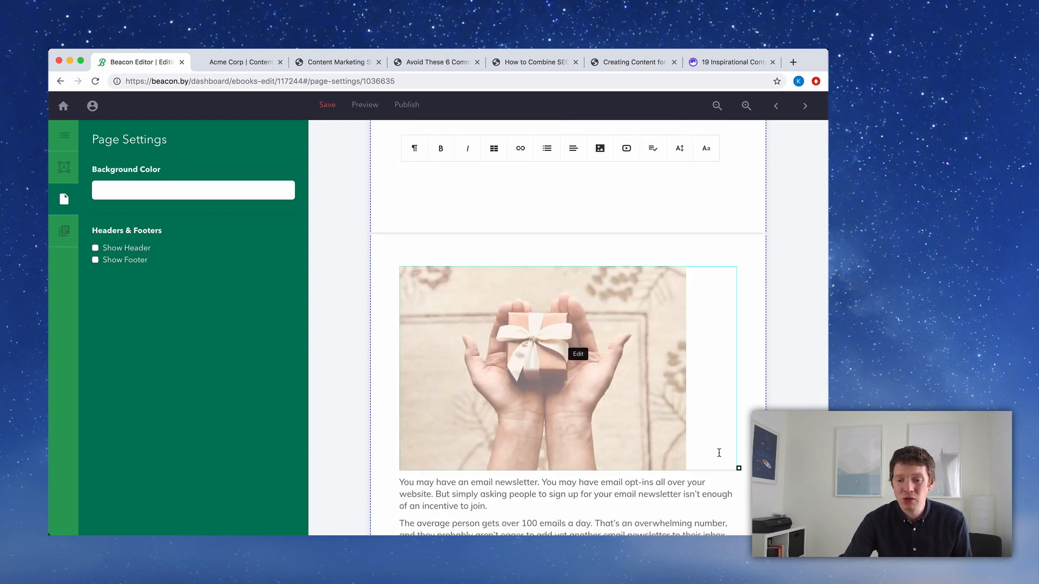
{"action": "left_click_drag", "start_coordinate": [739, 468], "coordinate": [649, 388]}
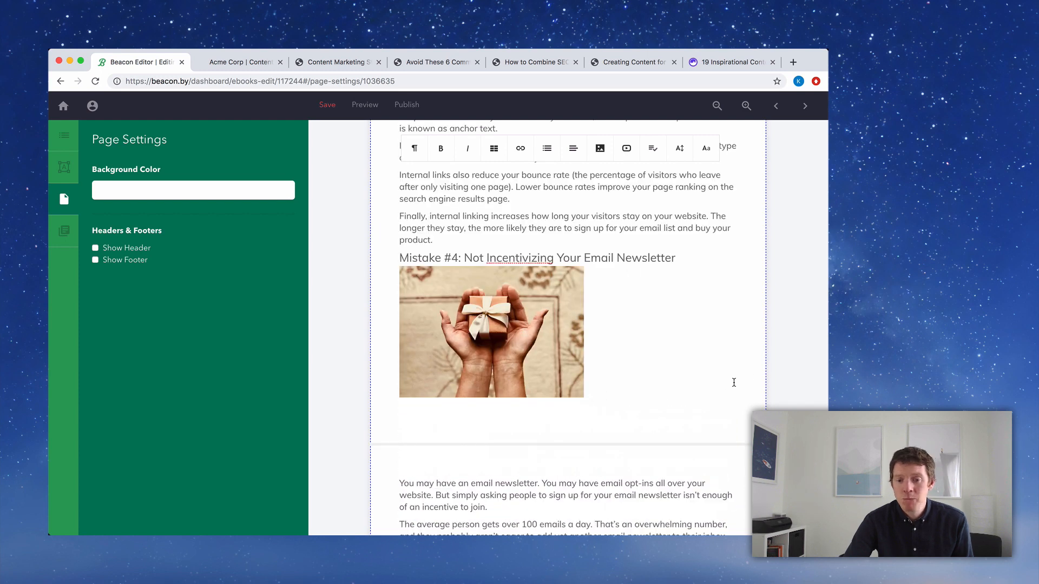
Delete the "Click To Tweet" line below the callout about creating content without a game plan, before Mistake #3.
{"action": "scroll", "coordinate": [740, 382], "scroll_direction": "up", "scroll_amount": 6}
{"action": "scroll", "coordinate": [736, 382], "scroll_direction": "up", "scroll_amount": 1}
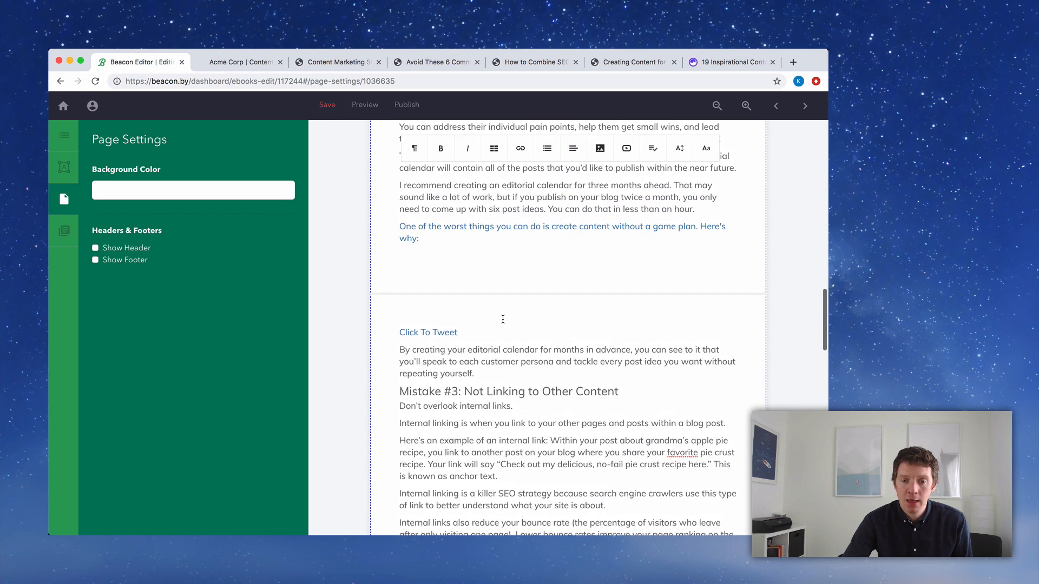
{"action": "triple_click", "coordinate": [399, 333]}
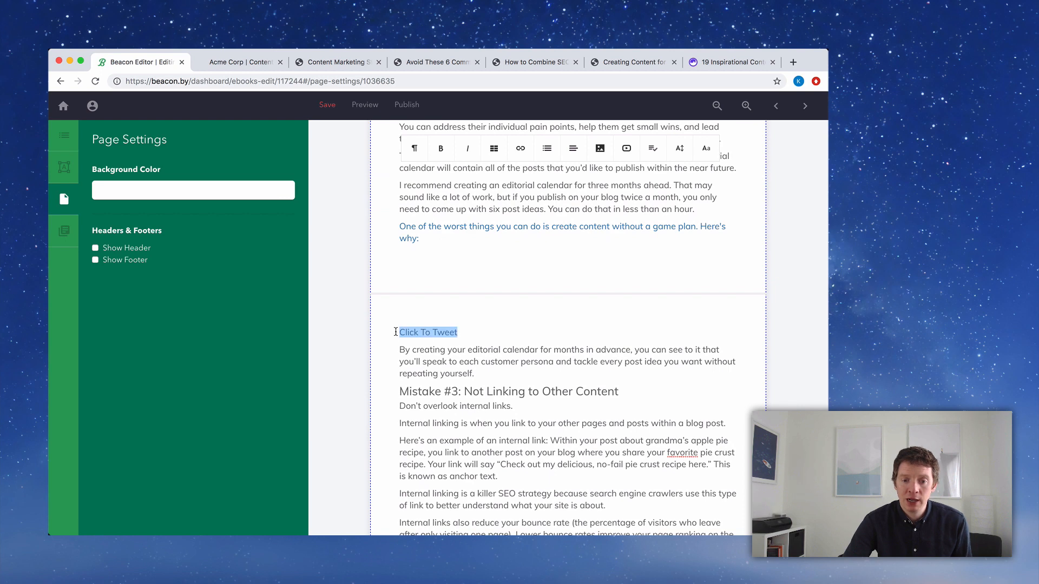
{"action": "key", "text": "BackSpace"}
{"action": "key", "text": "BackSpace"}
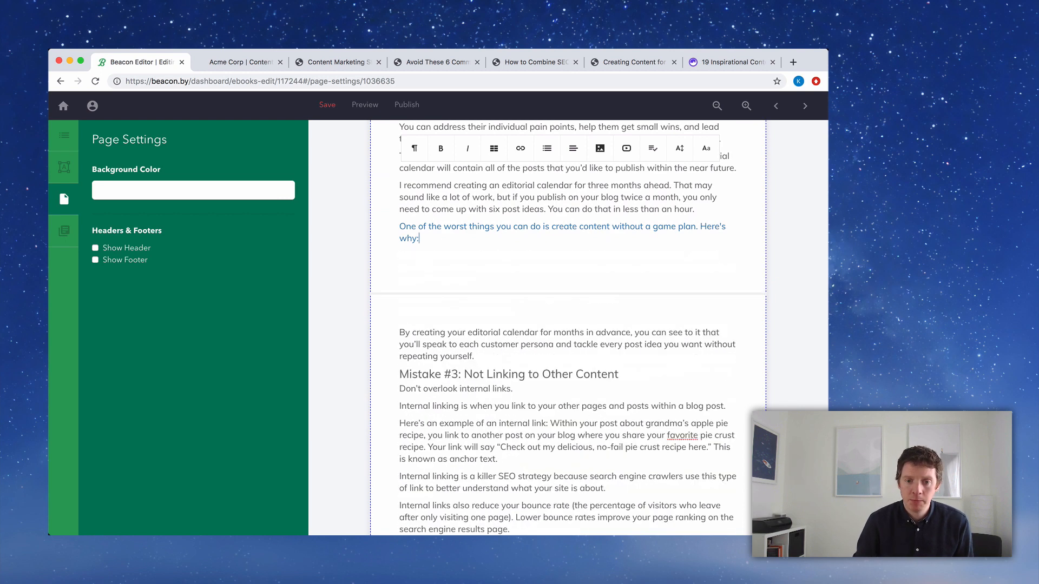
Shrink the image of the hand writing in a notebook to about half its size so it fits beneath the Mistake #2 heading.
{"action": "scroll", "coordinate": [401, 330], "scroll_direction": "up", "scroll_amount": 5}
{"action": "scroll", "coordinate": [400, 331], "scroll_direction": "up", "scroll_amount": 10}
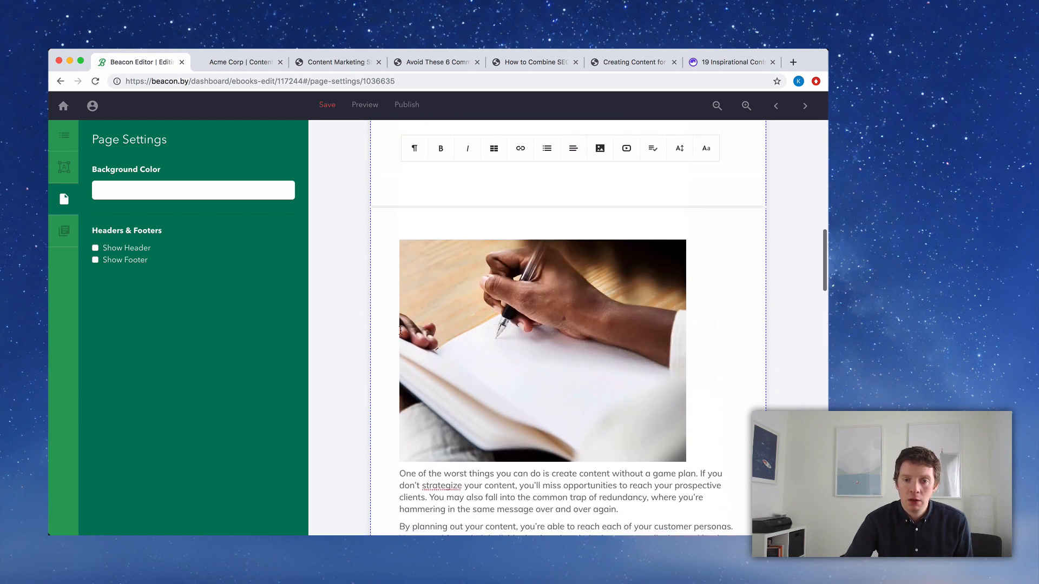
{"action": "scroll", "coordinate": [401, 330], "scroll_direction": "down", "scroll_amount": 4}
{"action": "scroll", "coordinate": [401, 330], "scroll_direction": "down", "scroll_amount": 1}
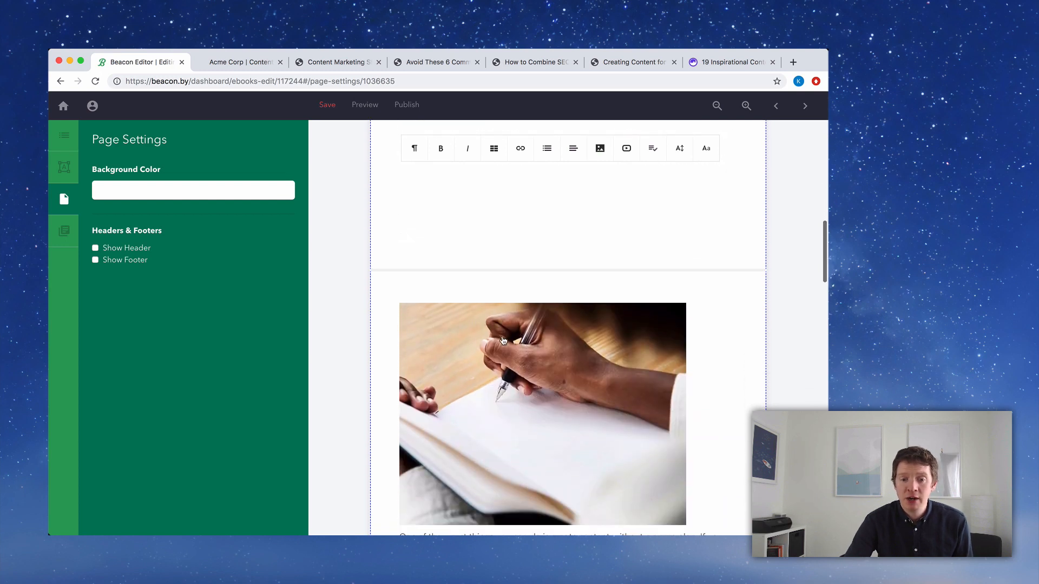
{"action": "left_click", "coordinate": [518, 341]}
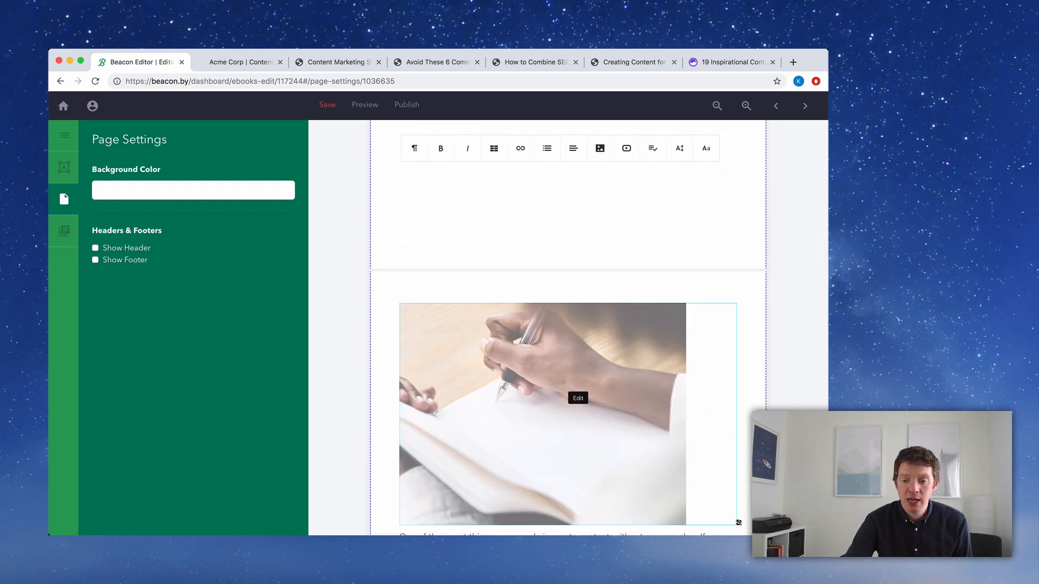
{"action": "left_click_drag", "start_coordinate": [739, 522], "coordinate": [587, 401]}
{"action": "left_click", "coordinate": [587, 404]}
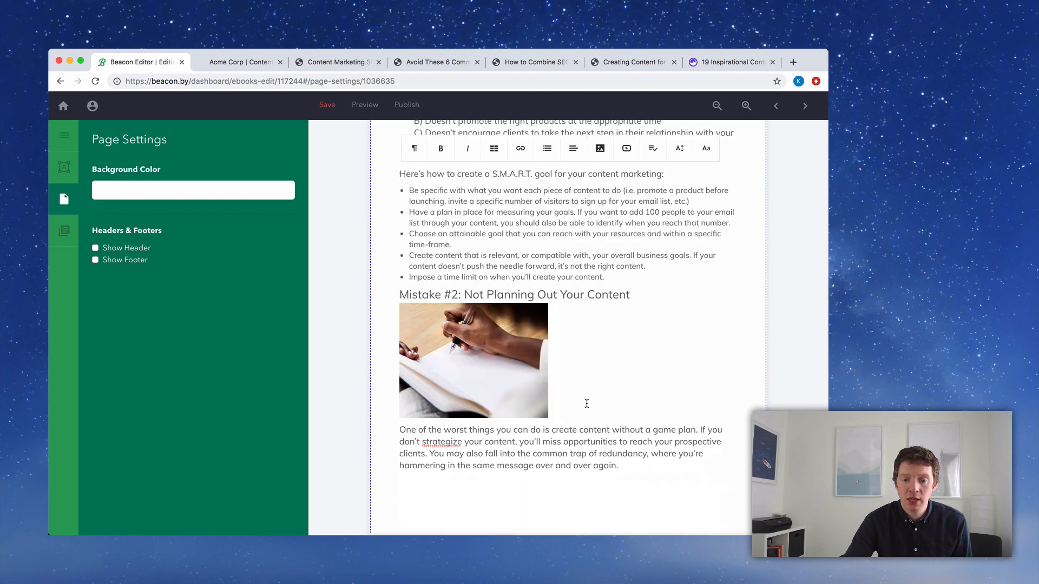
Remove the blank space between the mistakes article's introduction and the Mistake #1 heading, and save the eBook.
{"action": "scroll", "coordinate": [698, 405], "scroll_direction": "up", "scroll_amount": 8}
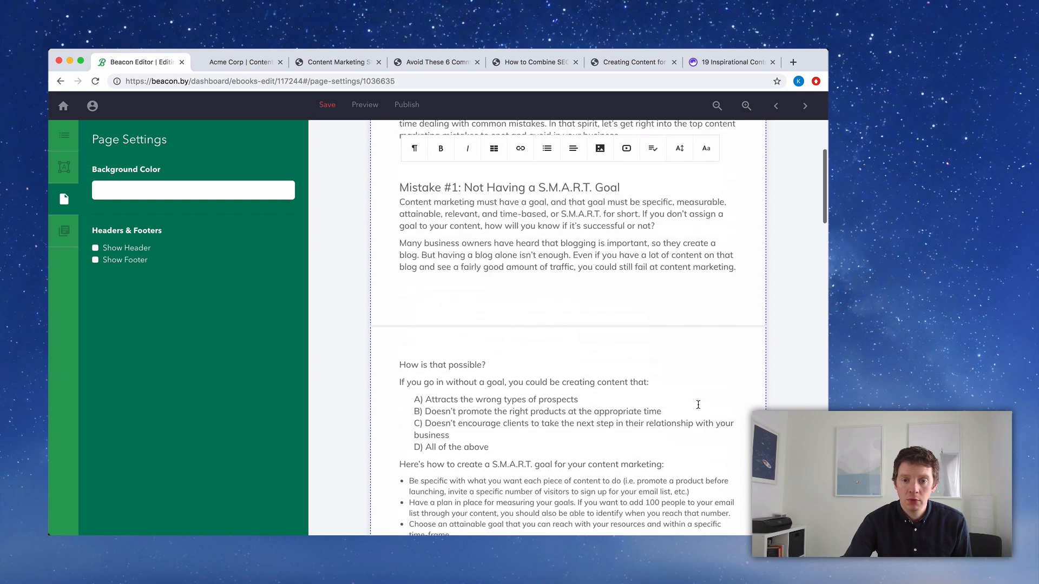
{"action": "scroll", "coordinate": [698, 405], "scroll_direction": "up", "scroll_amount": 2}
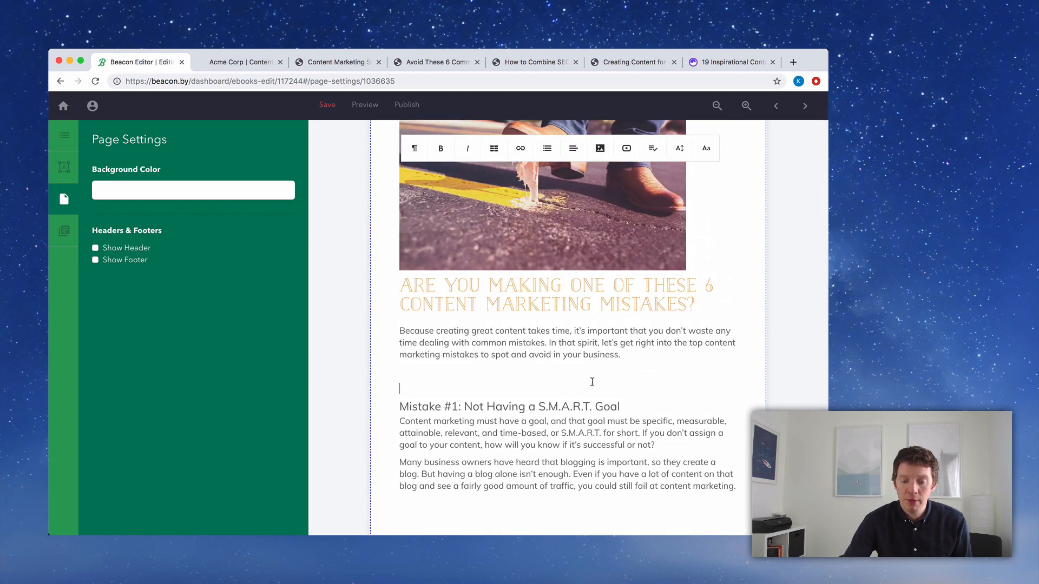
{"action": "key", "text": "BackSpace"}
{"action": "key", "text": "BackSpace"}
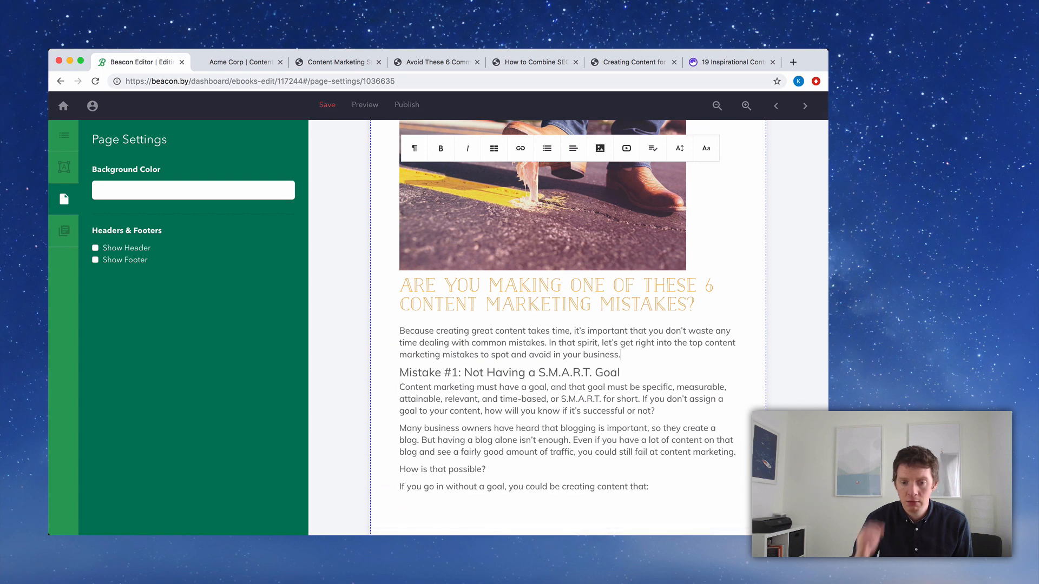
{"action": "scroll", "coordinate": [513, 327], "scroll_direction": "up", "scroll_amount": 3}
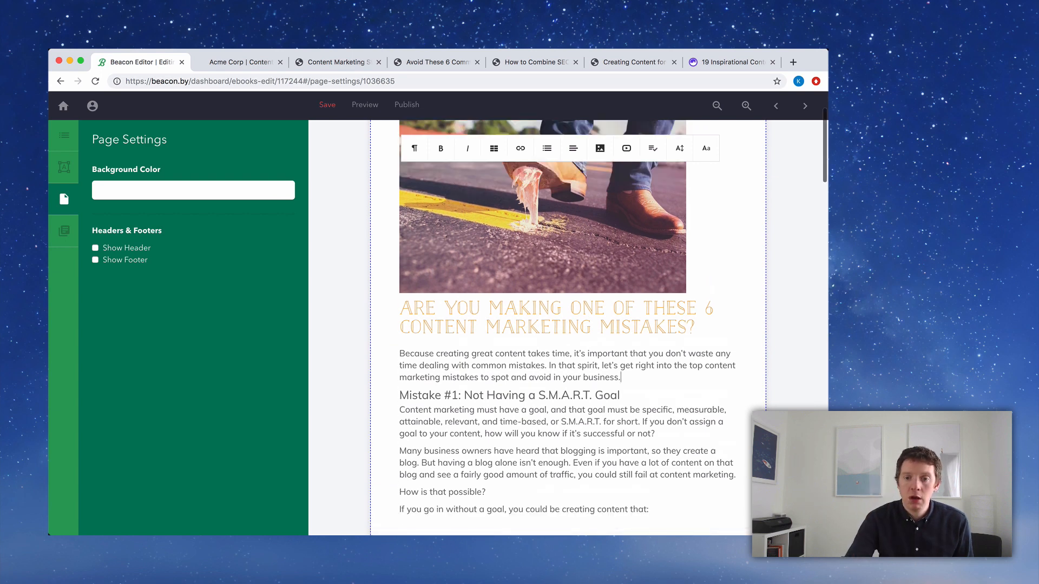
{"action": "left_click", "coordinate": [326, 105]}
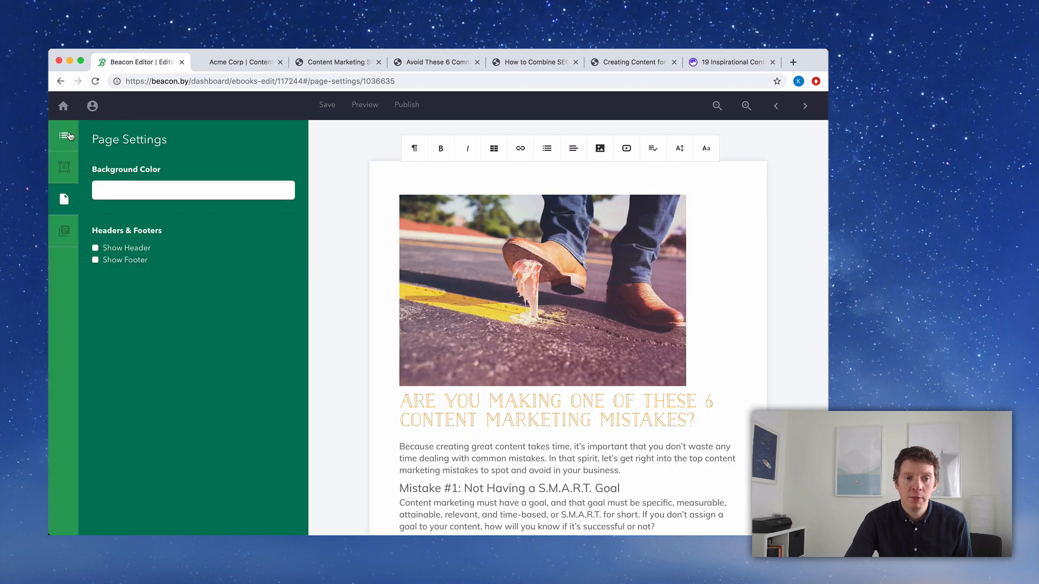
Open the CTA - Strip page and complete its paragraph so it ends with "so you don't have to.".
{"action": "left_click", "coordinate": [64, 136]}
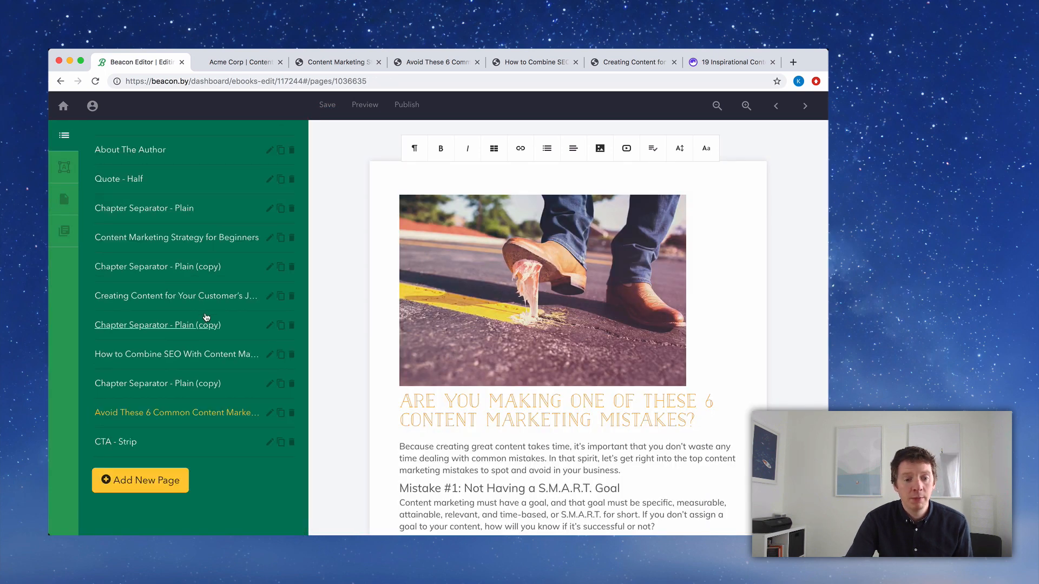
{"action": "left_click", "coordinate": [195, 445]}
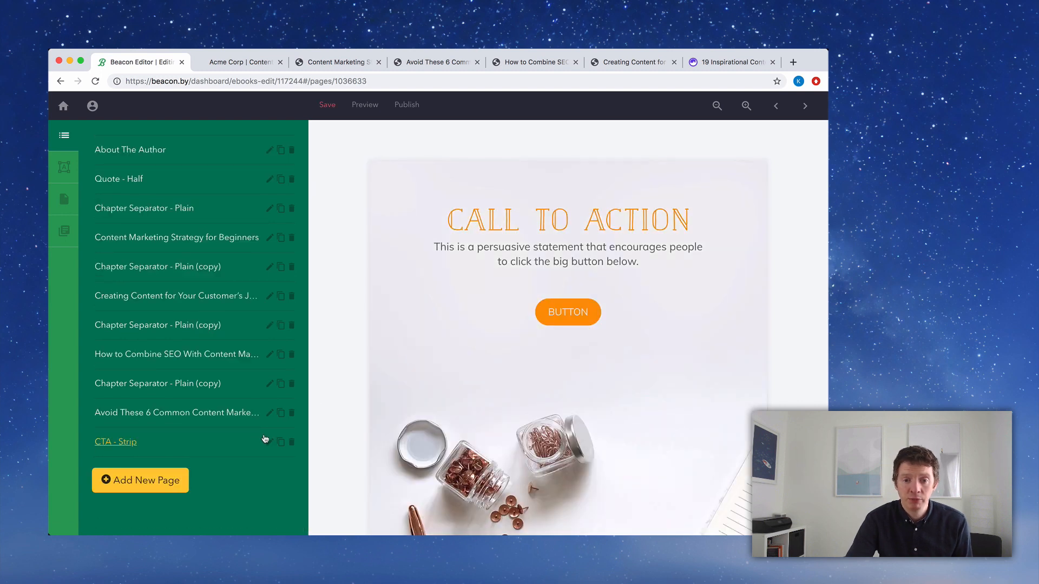
{"action": "scroll", "coordinate": [363, 201], "scroll_direction": "down", "scroll_amount": 1}
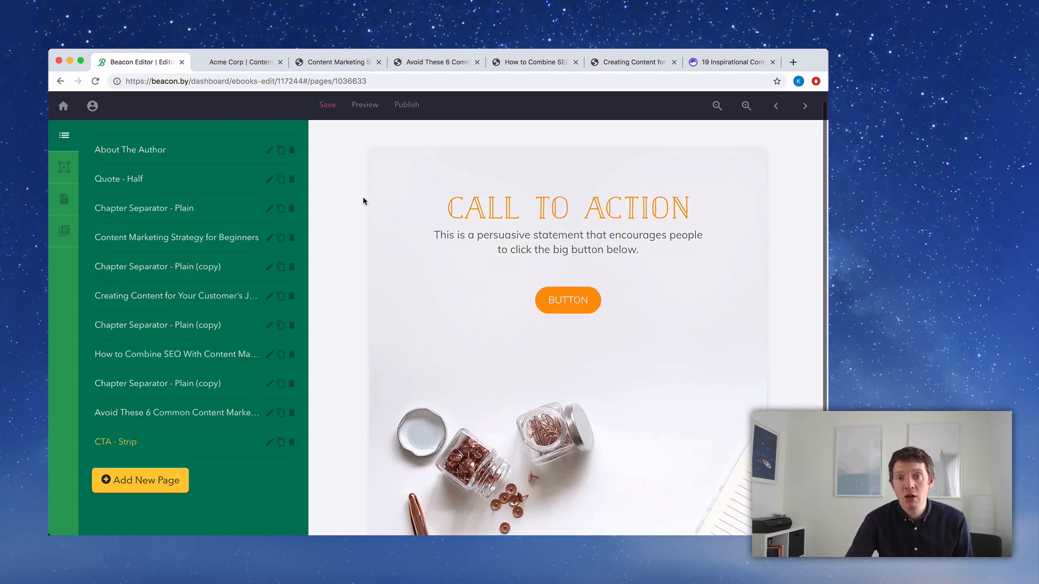
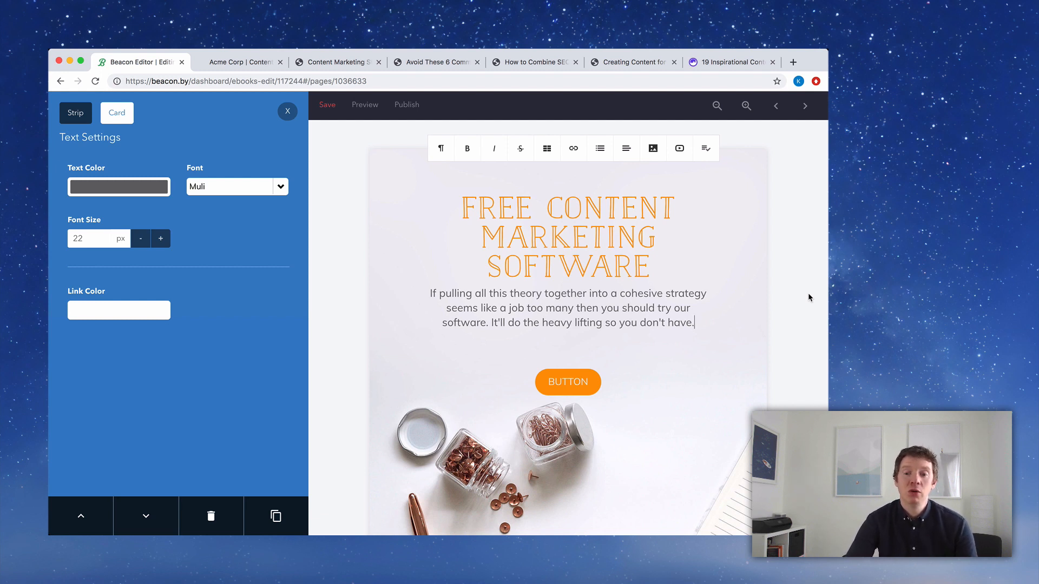
{"action": "type", "text": "to"}
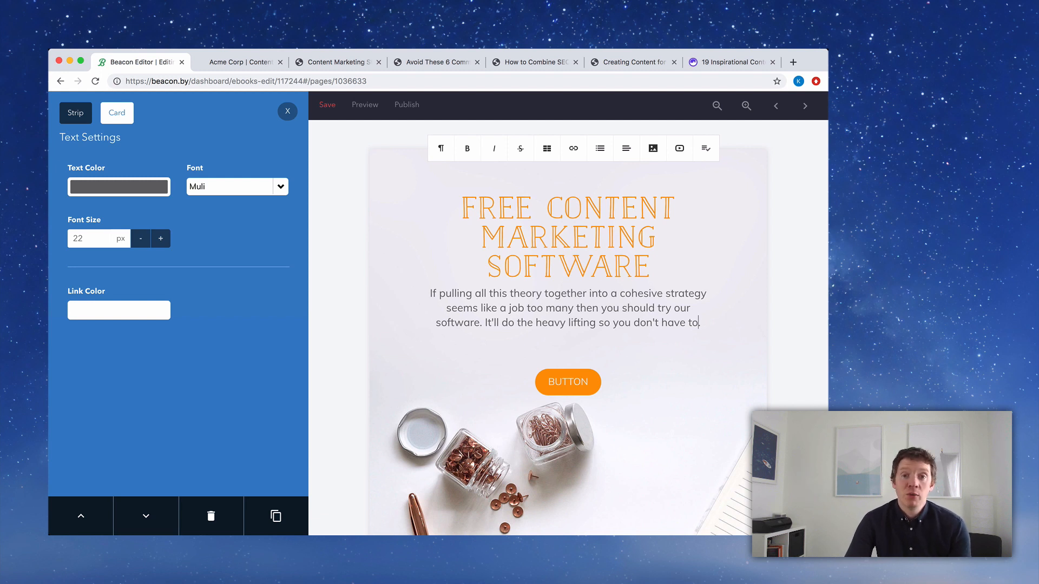
{"action": "left_click", "coordinate": [583, 382]}
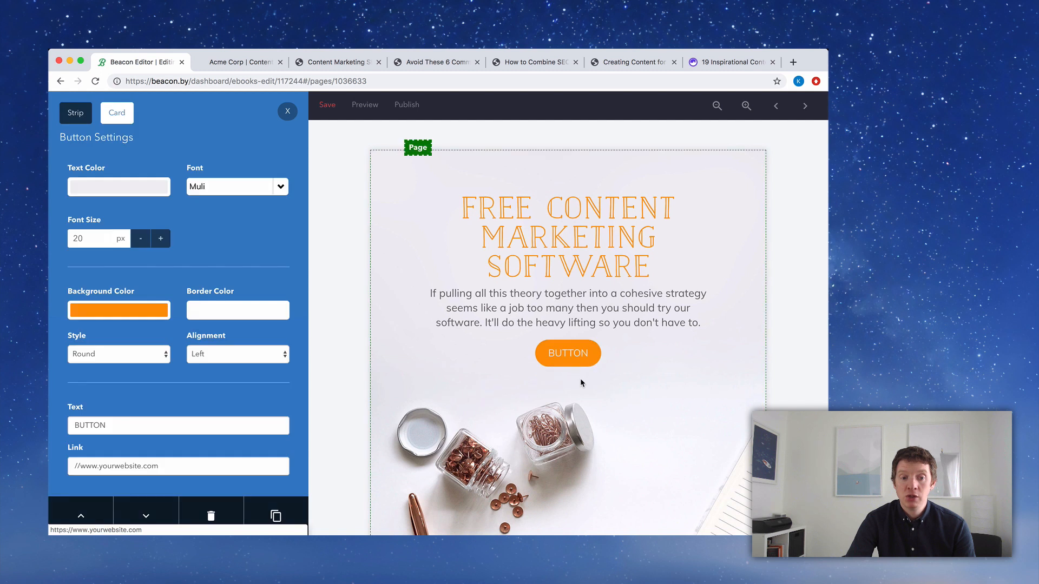
{"action": "double_click", "coordinate": [91, 426]}
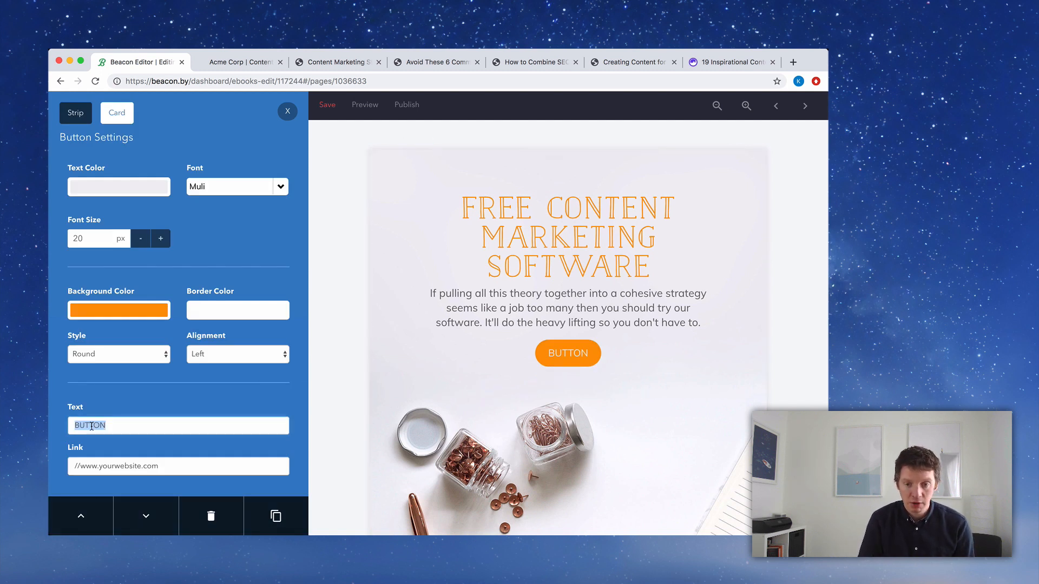
{"action": "type", "text": "GET YOUR FREE "}
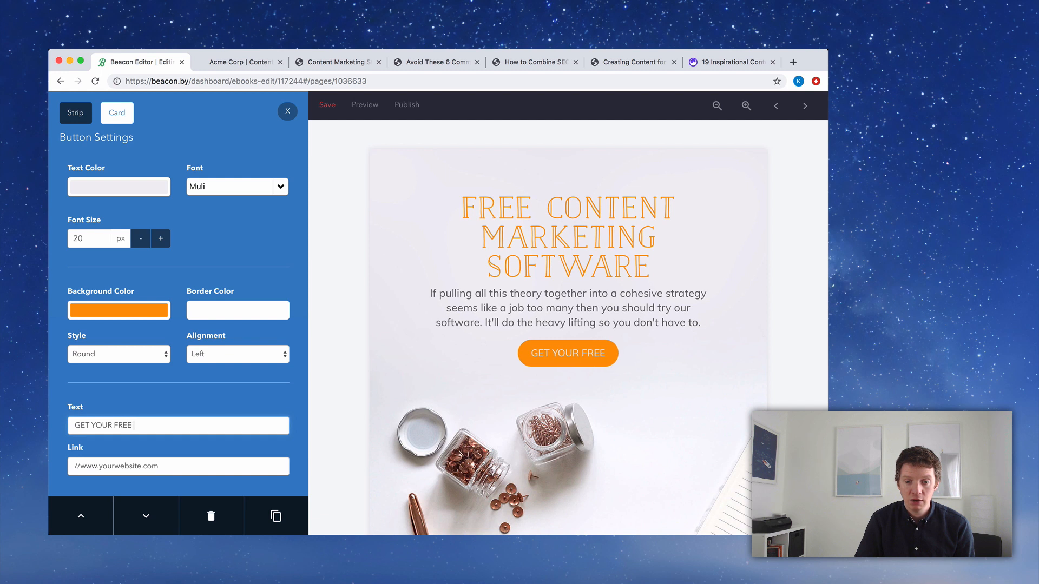
{"action": "type", "text": "TRIAL TODAY"}
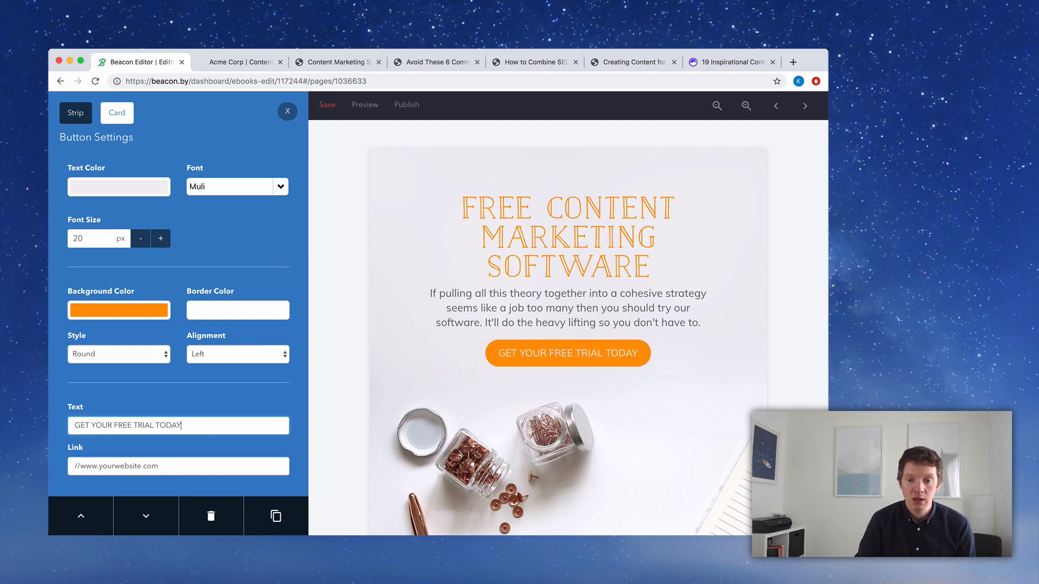
{"action": "triple_click", "coordinate": [83, 471]}
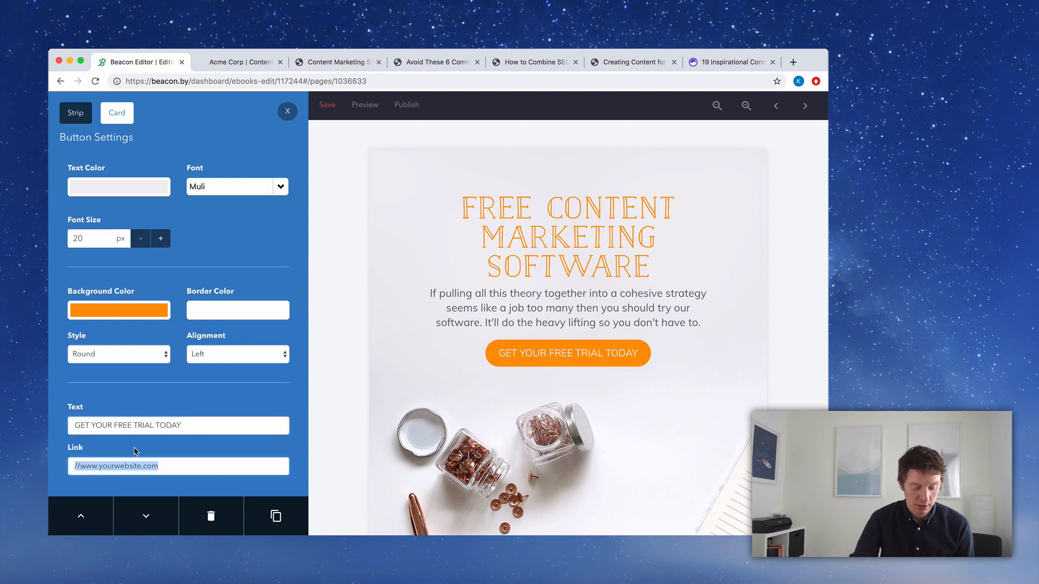
{"action": "type", "text": "www.sof"}
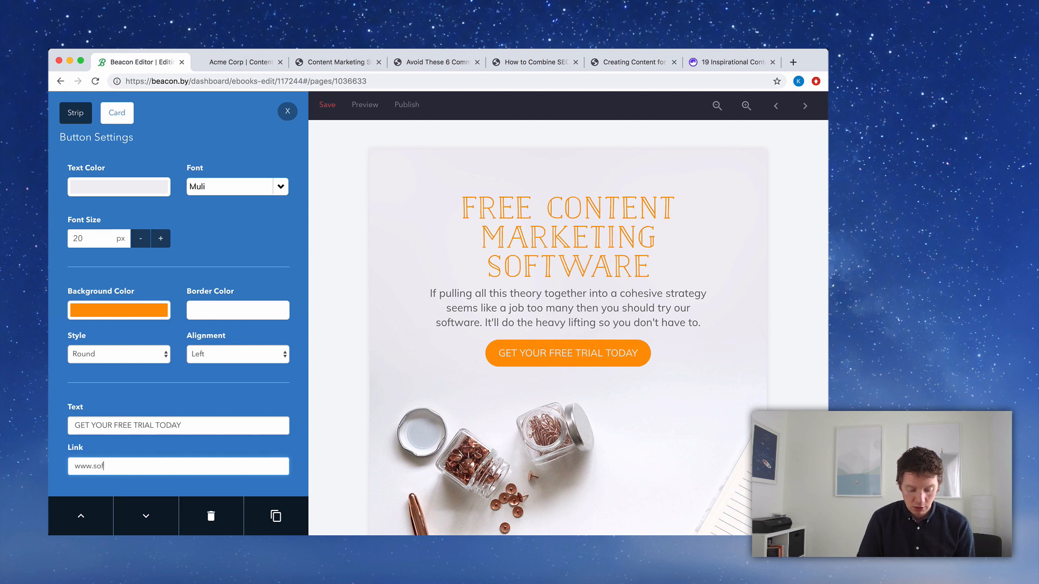
{"action": "type", "text": "twareinc.coim"}
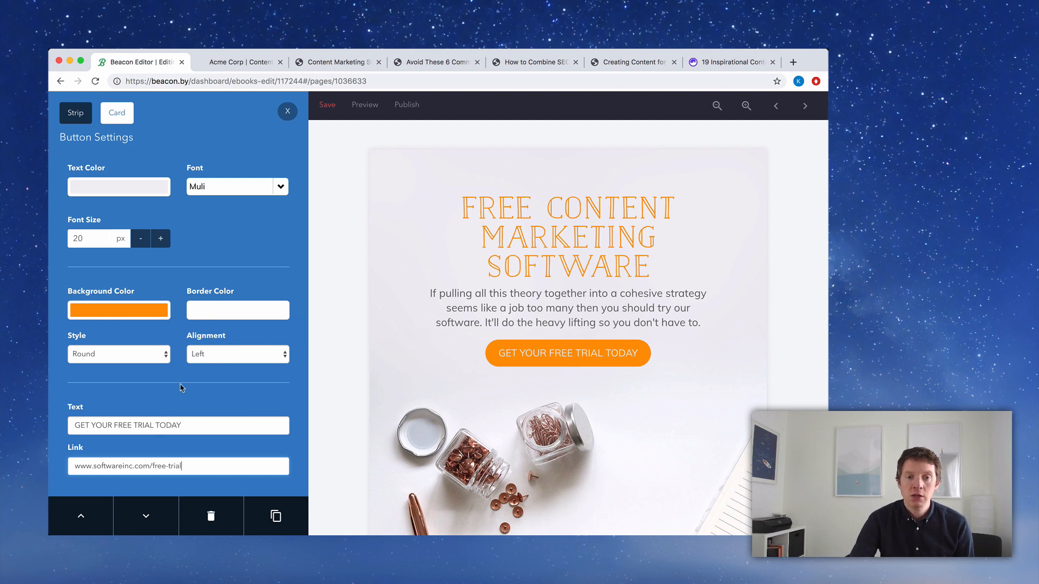
Preview the eBook, test the Intro link in its table of contents, and review which page titles are listed there.
{"action": "left_click", "coordinate": [367, 110]}
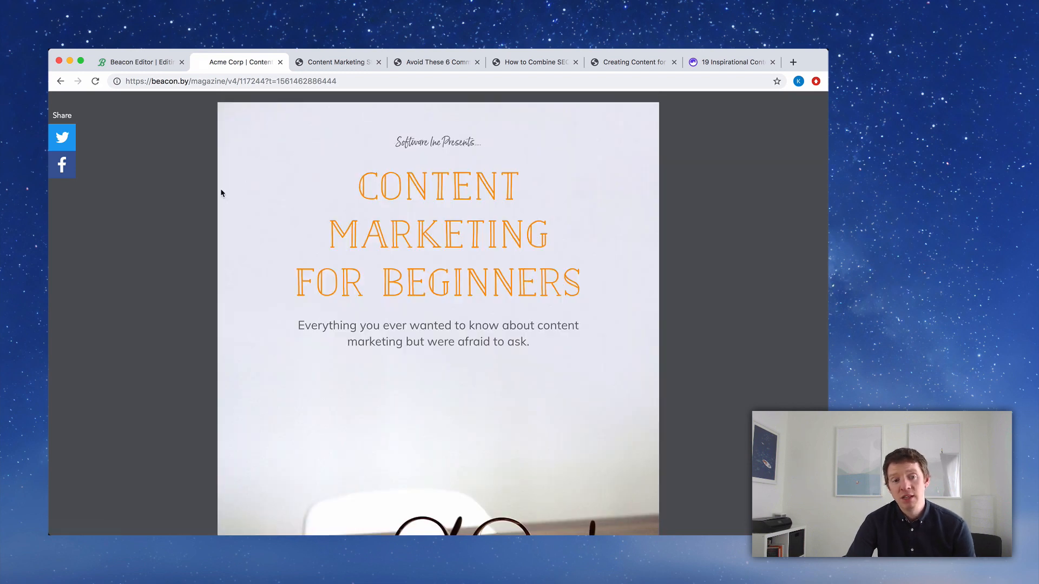
{"action": "scroll", "coordinate": [221, 193], "scroll_direction": "down", "scroll_amount": 5}
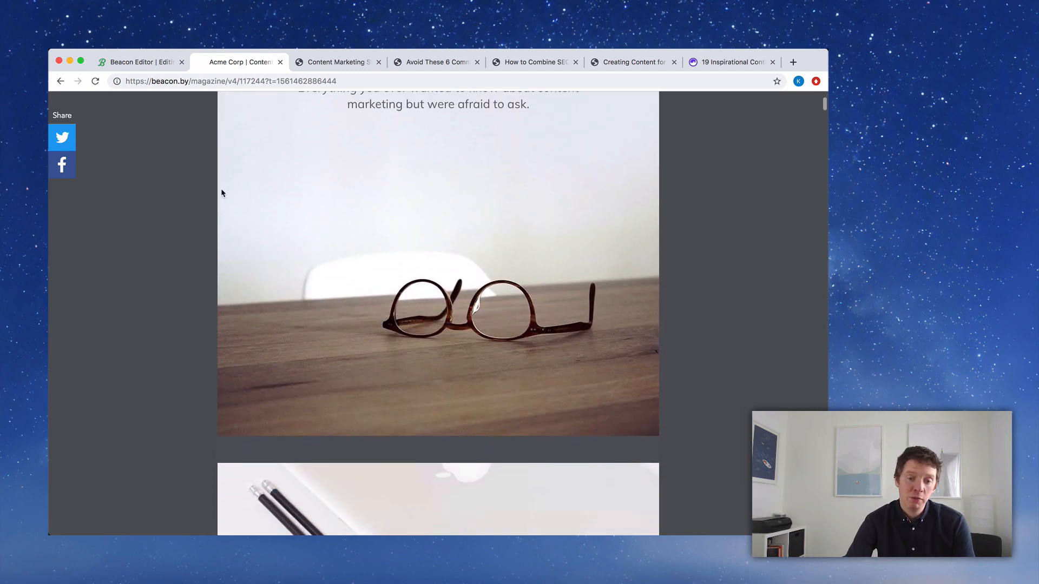
{"action": "scroll", "coordinate": [221, 192], "scroll_direction": "down", "scroll_amount": 10}
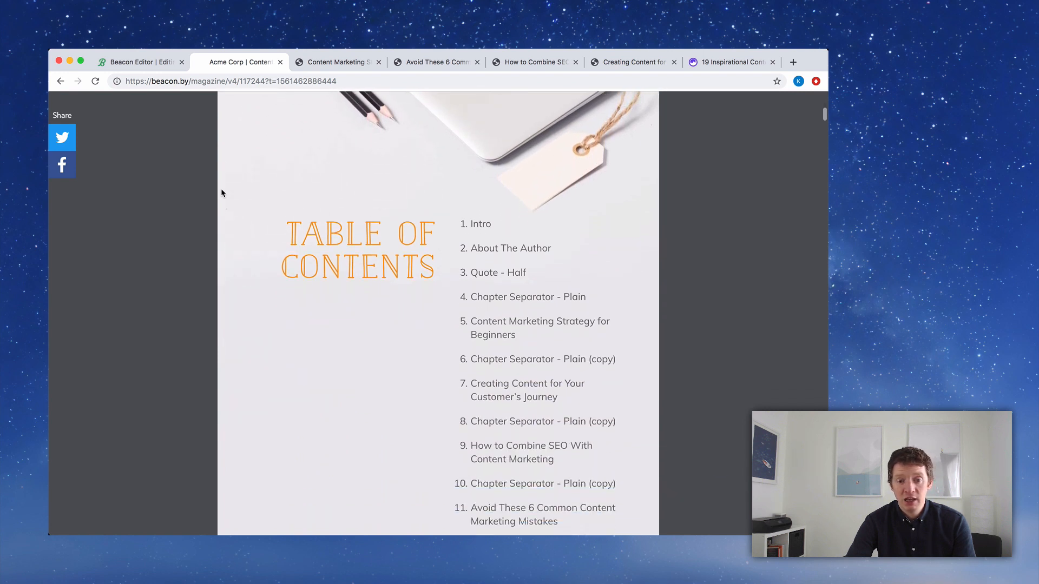
{"action": "scroll", "coordinate": [221, 193], "scroll_direction": "down", "scroll_amount": 1}
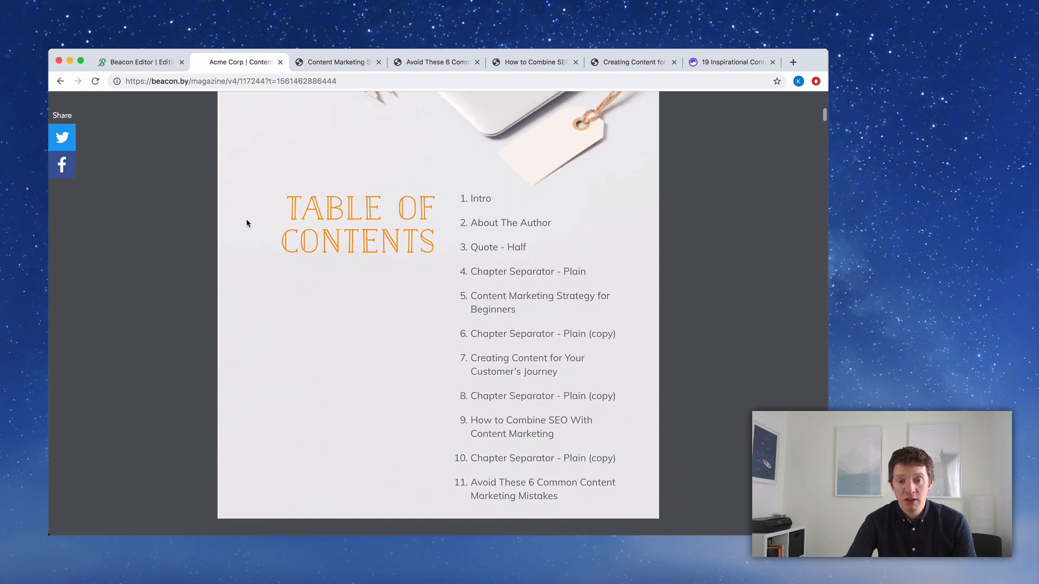
{"action": "left_click", "coordinate": [476, 200]}
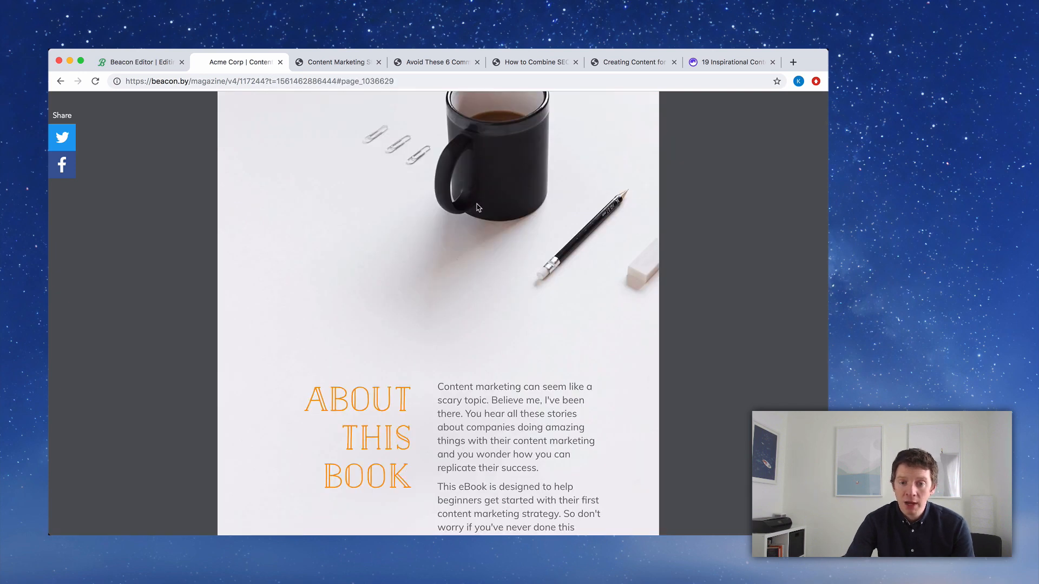
{"action": "scroll", "coordinate": [476, 207], "scroll_direction": "up", "scroll_amount": 10}
{"action": "scroll", "coordinate": [476, 204], "scroll_direction": "down", "scroll_amount": 1}
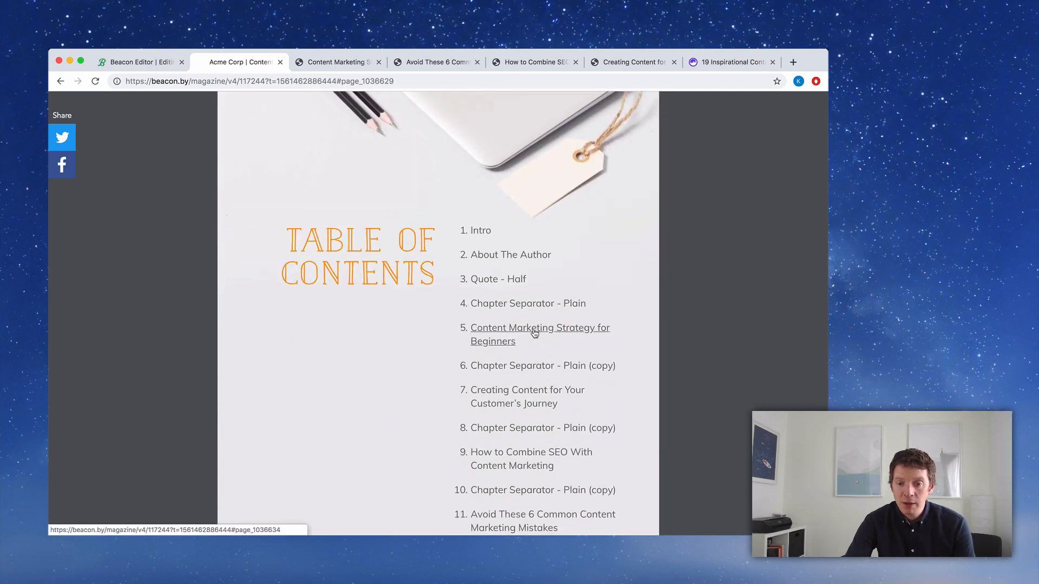
{"action": "scroll", "coordinate": [590, 350], "scroll_direction": "down", "scroll_amount": 3}
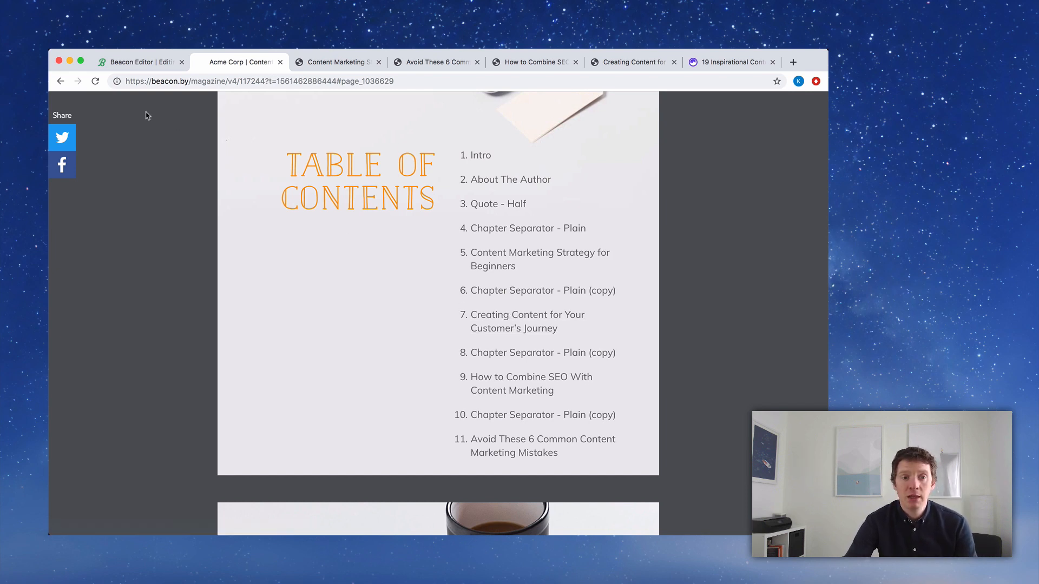
Return to the Beacon editor and hide the Quote - Half entry from the list on the Table of Contents page.
{"action": "left_click", "coordinate": [139, 64]}
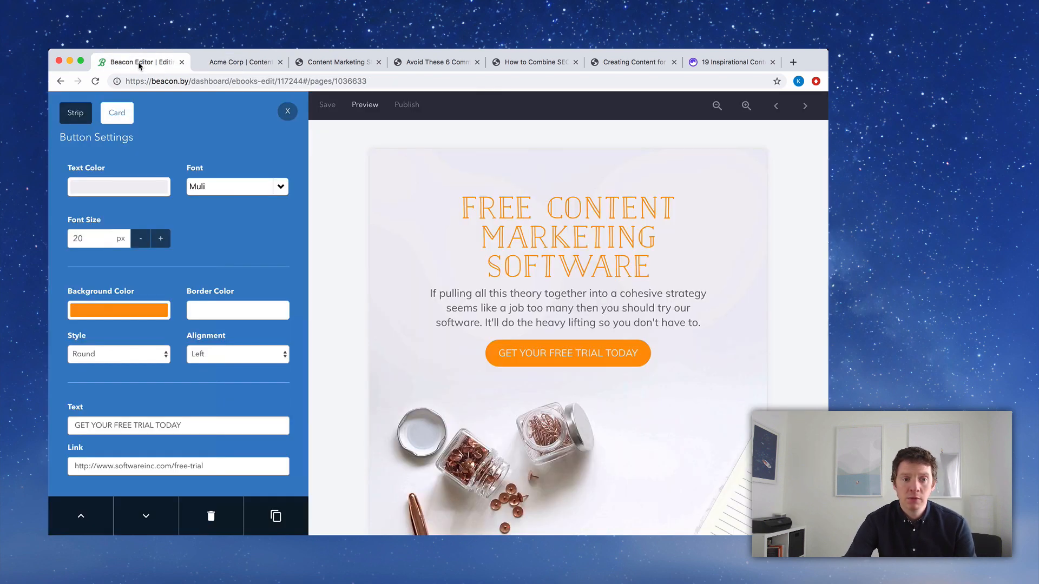
{"action": "left_click", "coordinate": [292, 114]}
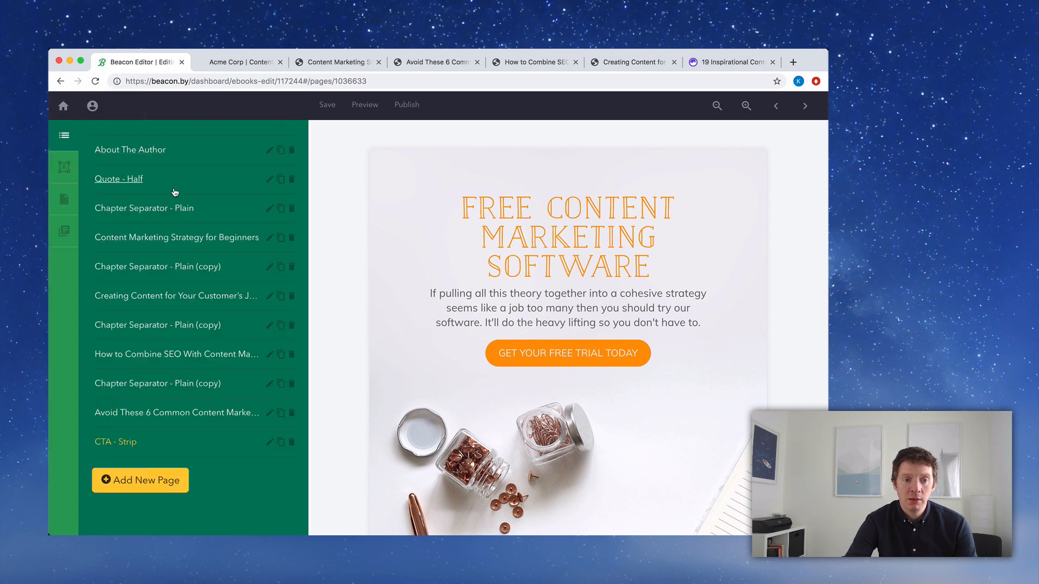
{"action": "scroll", "coordinate": [174, 193], "scroll_direction": "up", "scroll_amount": 2}
{"action": "scroll", "coordinate": [175, 214], "scroll_direction": "up", "scroll_amount": 2}
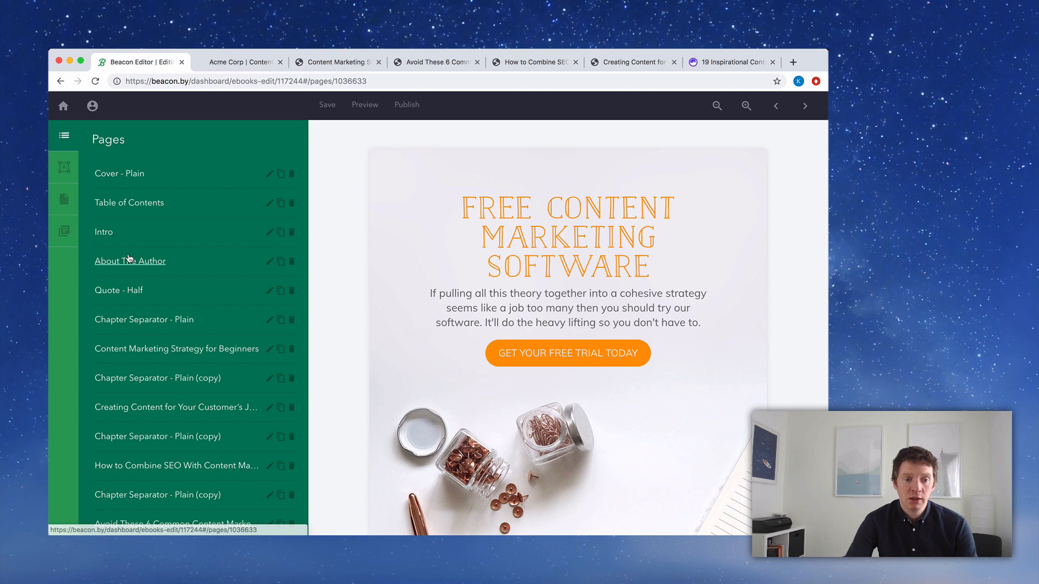
{"action": "left_click", "coordinate": [132, 202]}
{"action": "scroll", "coordinate": [134, 203], "scroll_direction": "down", "scroll_amount": 2}
{"action": "scroll", "coordinate": [134, 204], "scroll_direction": "up", "scroll_amount": 1}
{"action": "scroll", "coordinate": [407, 239], "scroll_direction": "down", "scroll_amount": 3}
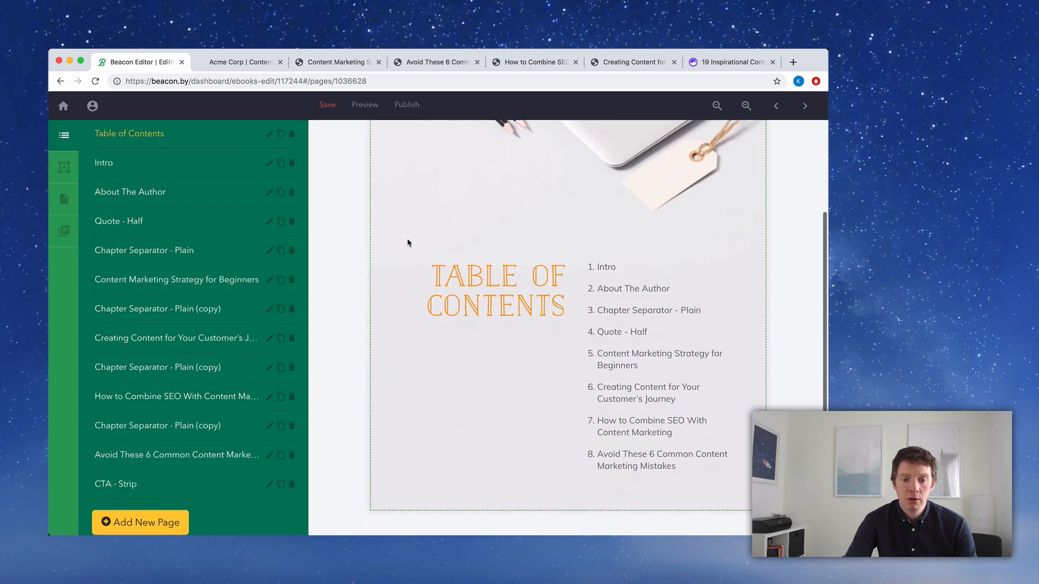
{"action": "left_click", "coordinate": [621, 311]}
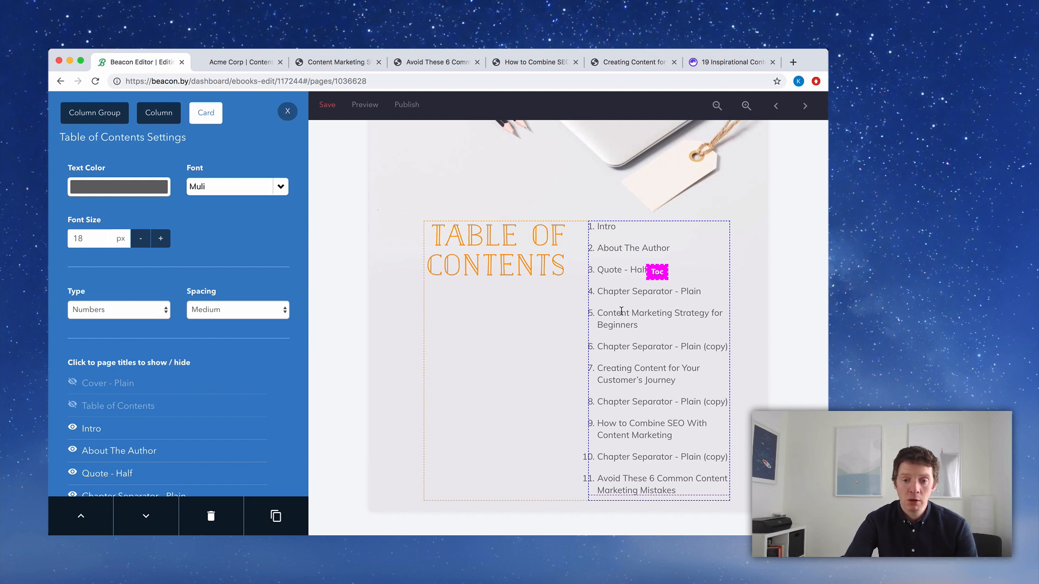
{"action": "scroll", "coordinate": [144, 398], "scroll_direction": "down", "scroll_amount": 3}
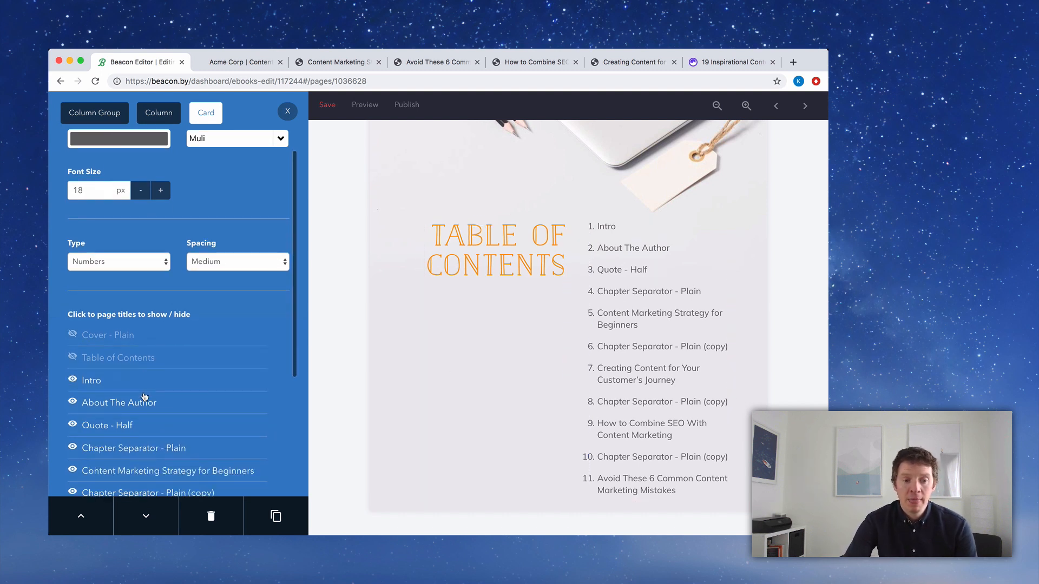
{"action": "left_click", "coordinate": [73, 426]}
{"action": "scroll", "coordinate": [221, 376], "scroll_direction": "down", "scroll_amount": 3}
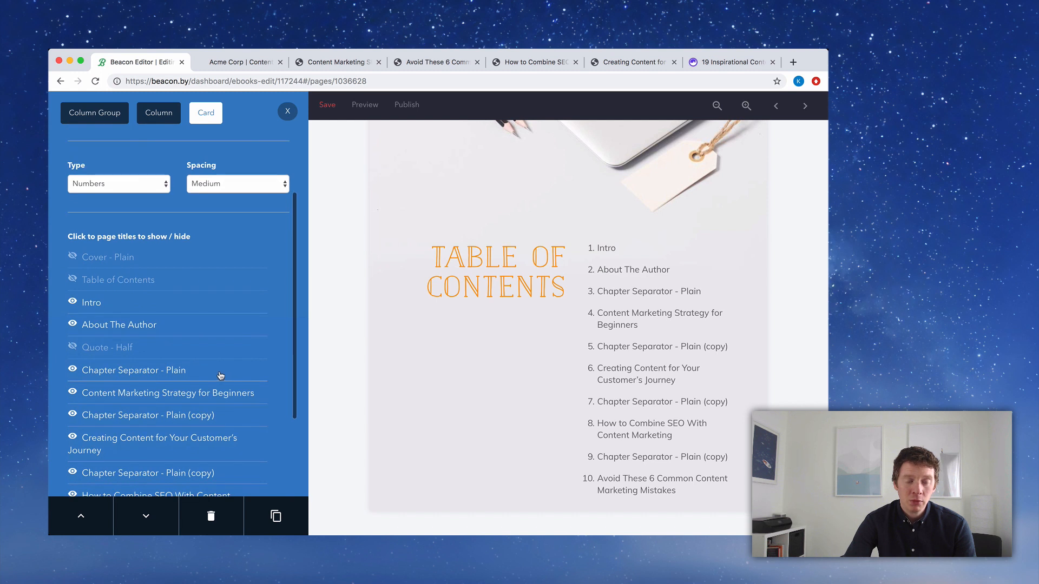
Hide the four blog post pages, from Content Marketing Strategy for Beginners to Avoid These 6 Common Content Marketing Mistakes, in the table of contents.
{"action": "scroll", "coordinate": [86, 371], "scroll_direction": "down", "scroll_amount": 1}
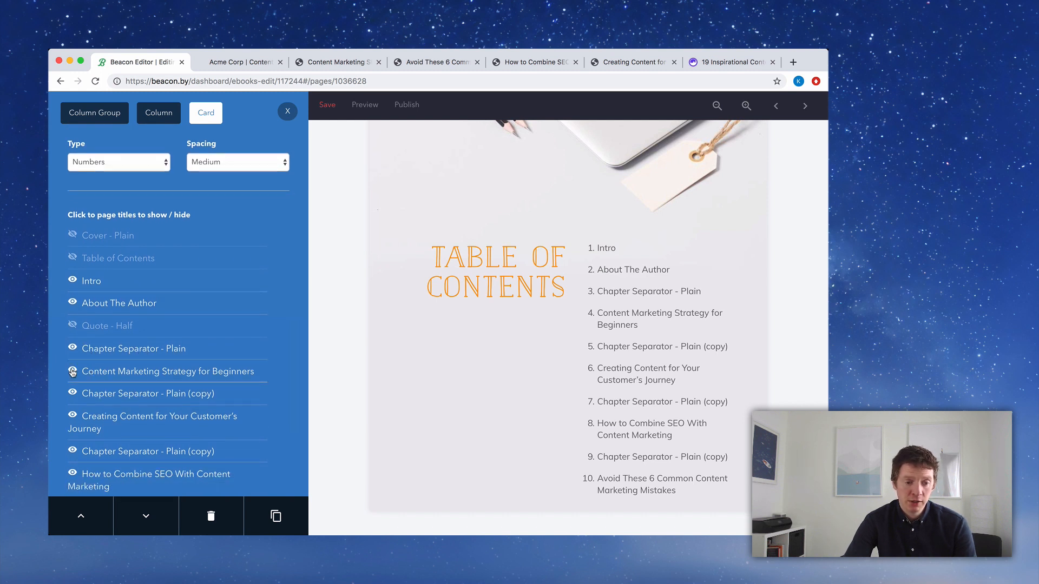
{"action": "left_click", "coordinate": [72, 372]}
{"action": "left_click", "coordinate": [72, 416]}
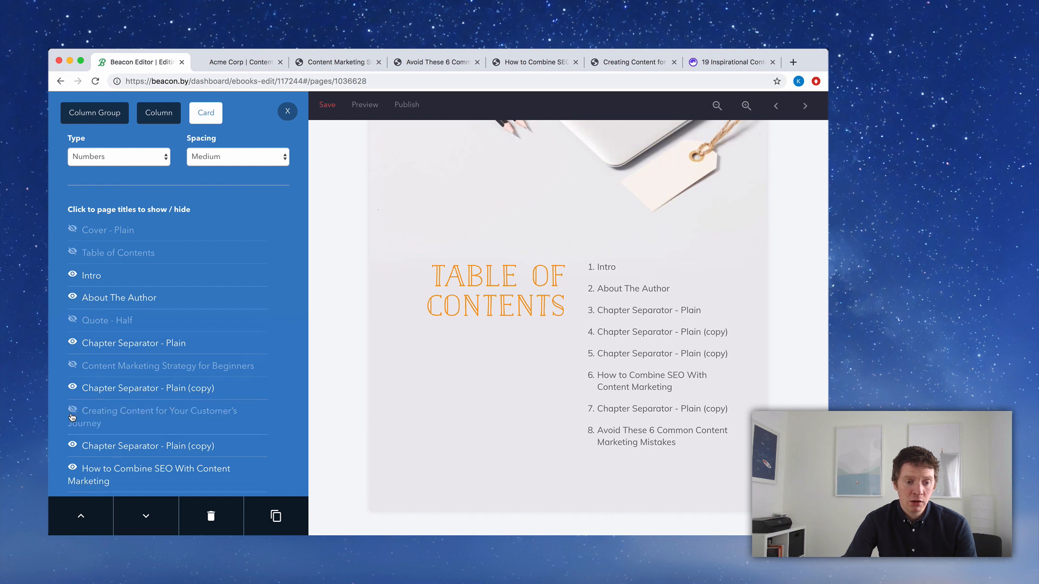
{"action": "scroll", "coordinate": [72, 420], "scroll_direction": "down", "scroll_amount": 2}
{"action": "left_click", "coordinate": [72, 422]}
{"action": "scroll", "coordinate": [73, 428], "scroll_direction": "down", "scroll_amount": 2}
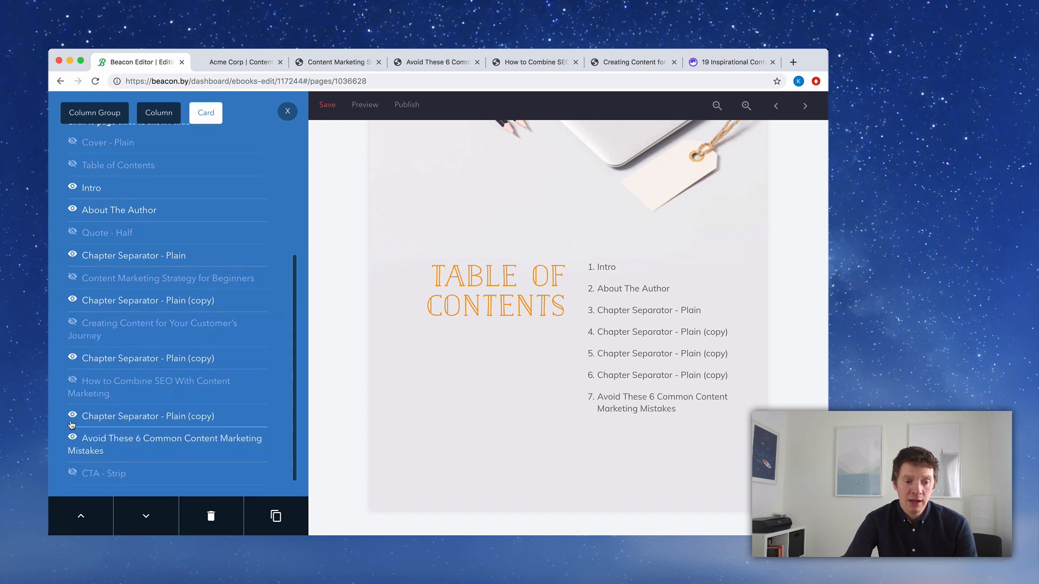
{"action": "left_click", "coordinate": [73, 439]}
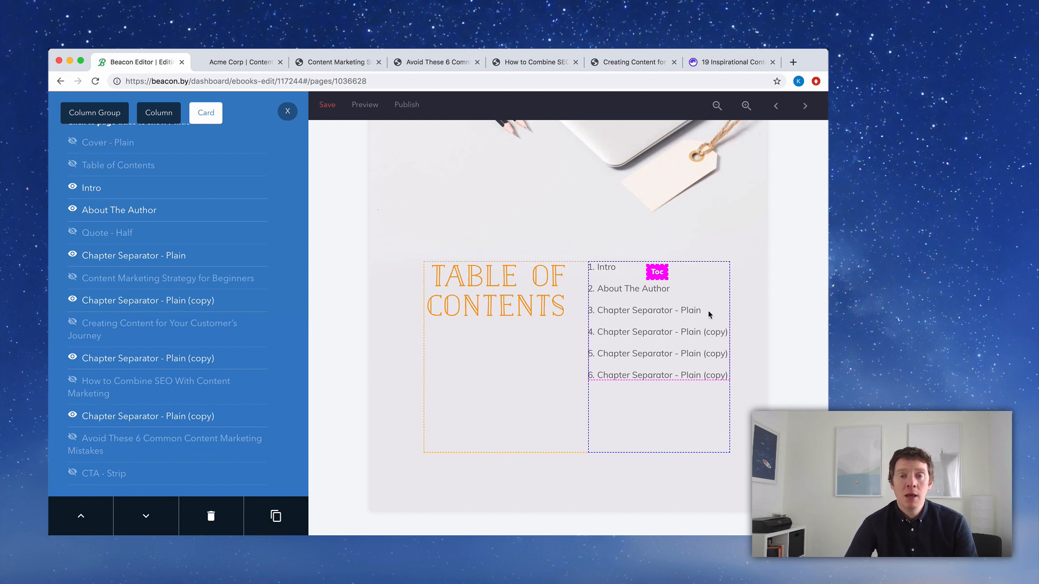
{"action": "left_click", "coordinate": [339, 204]}
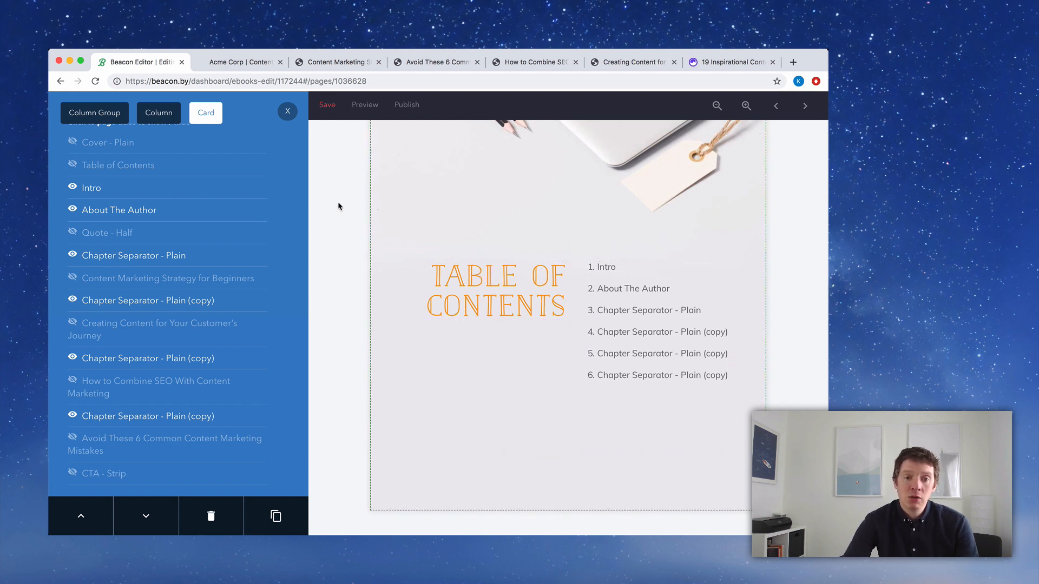
{"action": "left_click", "coordinate": [287, 111]}
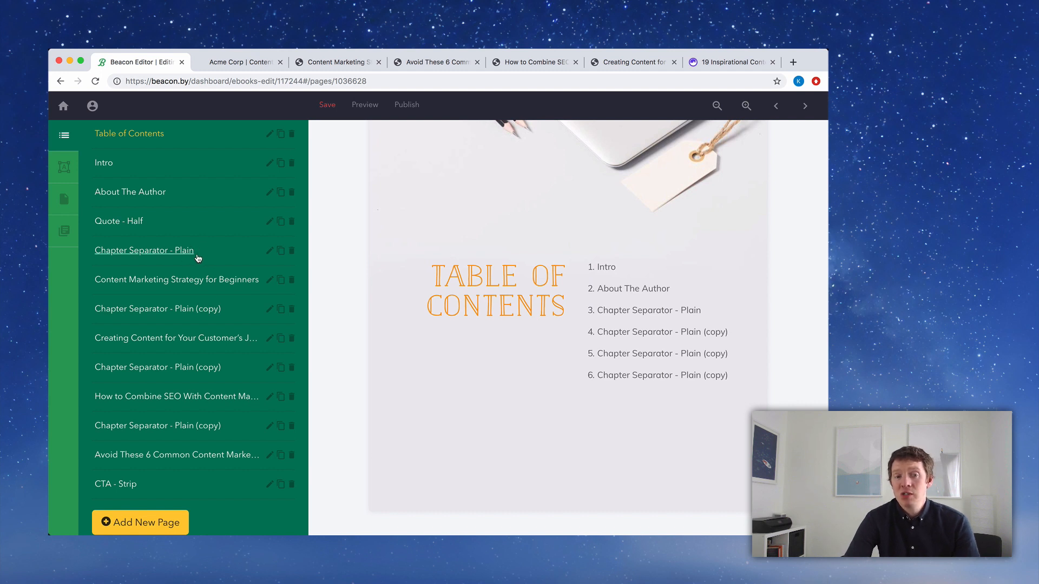
Rename the Chapter Separator - Plain page "Content Marketing For Beginners" and refresh the table of contents list.
{"action": "left_click", "coordinate": [269, 254]}
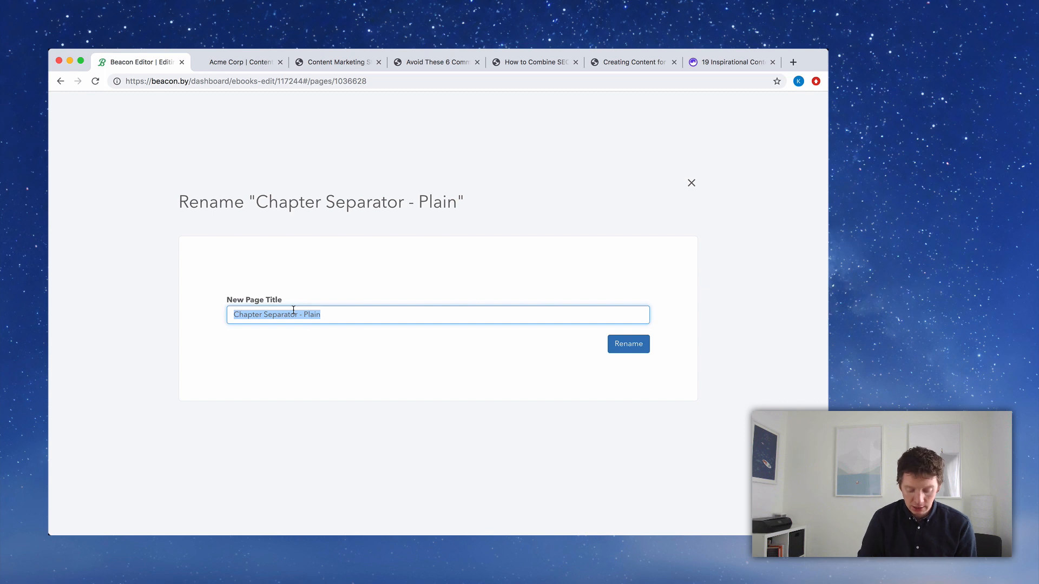
{"action": "type", "text": "Content MArketing Fo"}
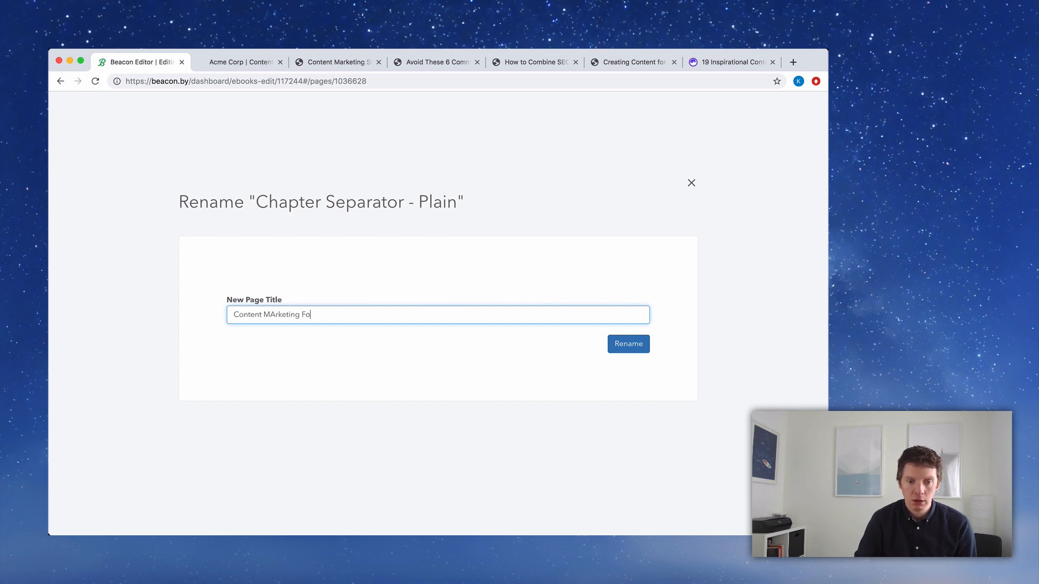
{"action": "type", "text": "r Geginners"}
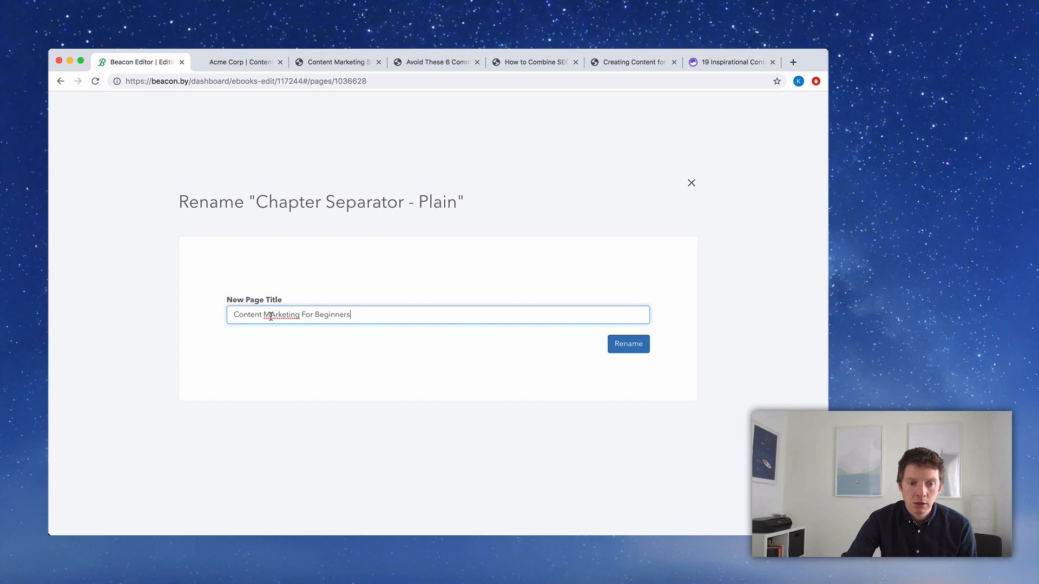
{"action": "left_click_drag", "start_coordinate": [270, 315], "coordinate": [275, 316]}
{"action": "type", "text": "a"}
{"action": "left_click", "coordinate": [613, 344]}
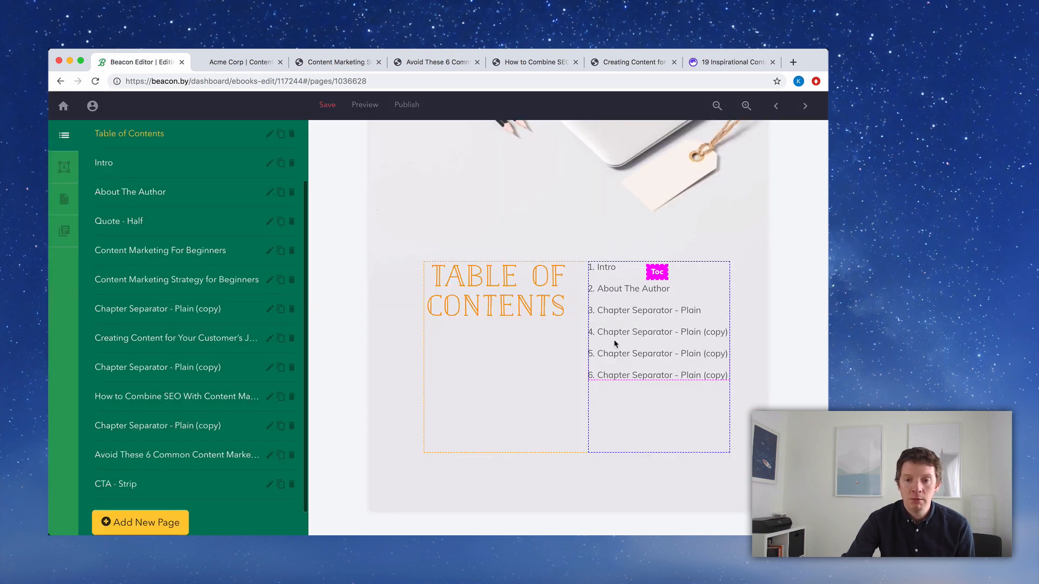
{"action": "left_click", "coordinate": [702, 293]}
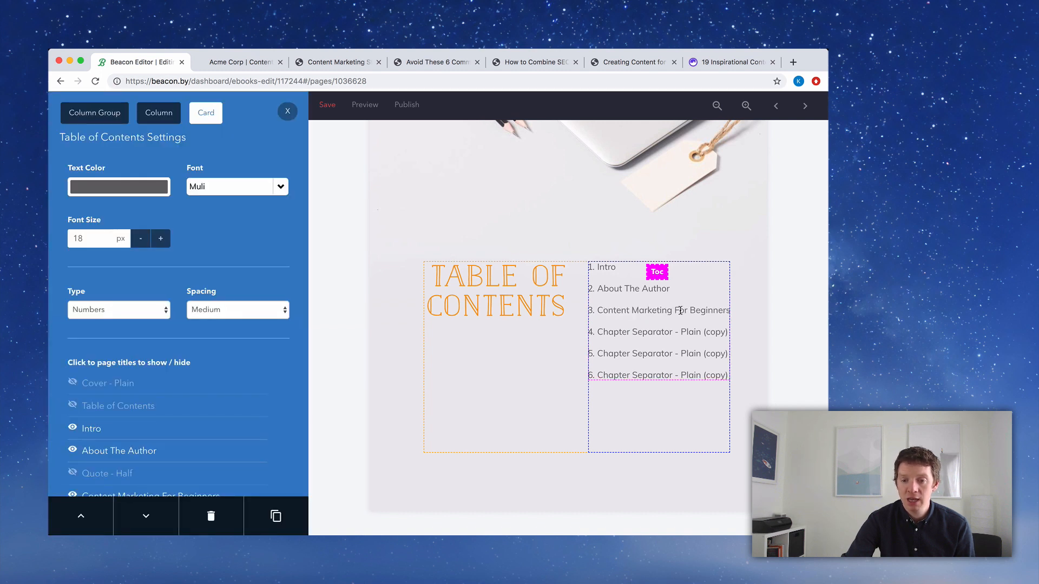
{"action": "left_click", "coordinate": [287, 112]}
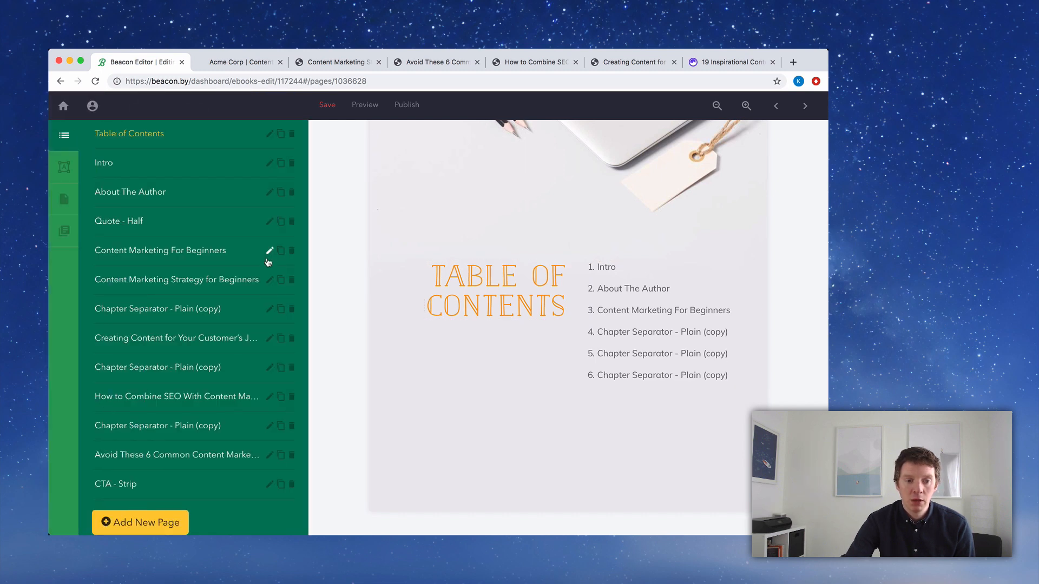
Rename the first Chapter Separator - Plain (copy) page "Creating Content For Your Customer's Journey".
{"action": "left_click", "coordinate": [269, 310]}
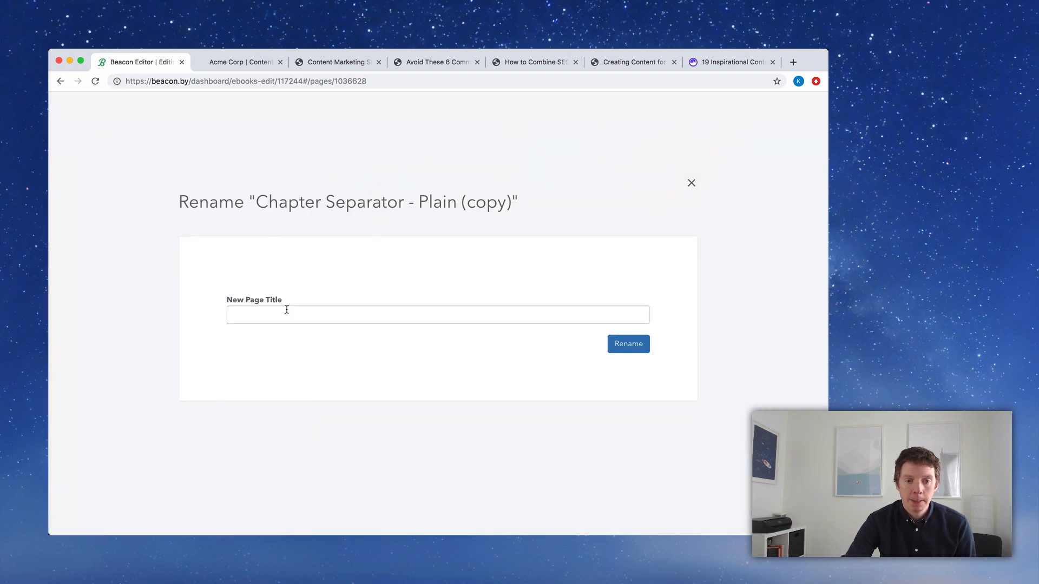
{"action": "type", "text": "Creating Content For Your Customer's Journey"}
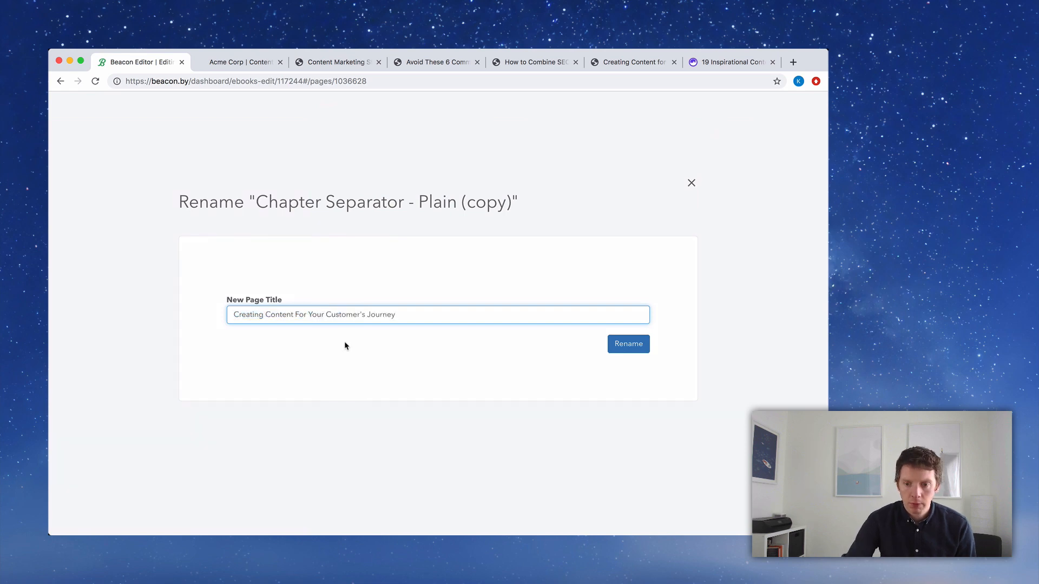
{"action": "left_click", "coordinate": [611, 346]}
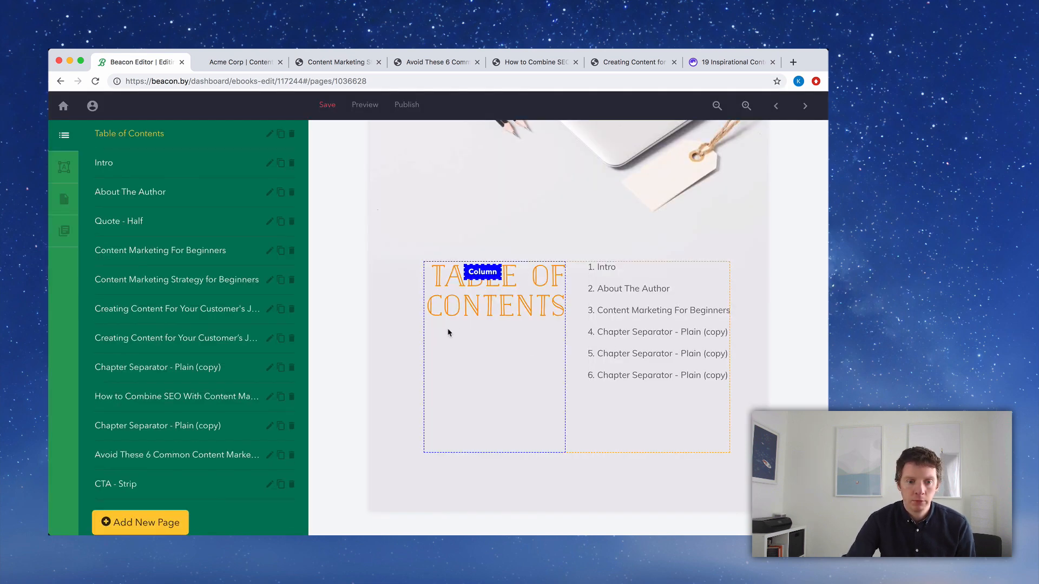
Rename the chapter separator copy before the SEO article "How to Combine SEO With Content Marketing".
{"action": "left_click", "coordinate": [270, 370]}
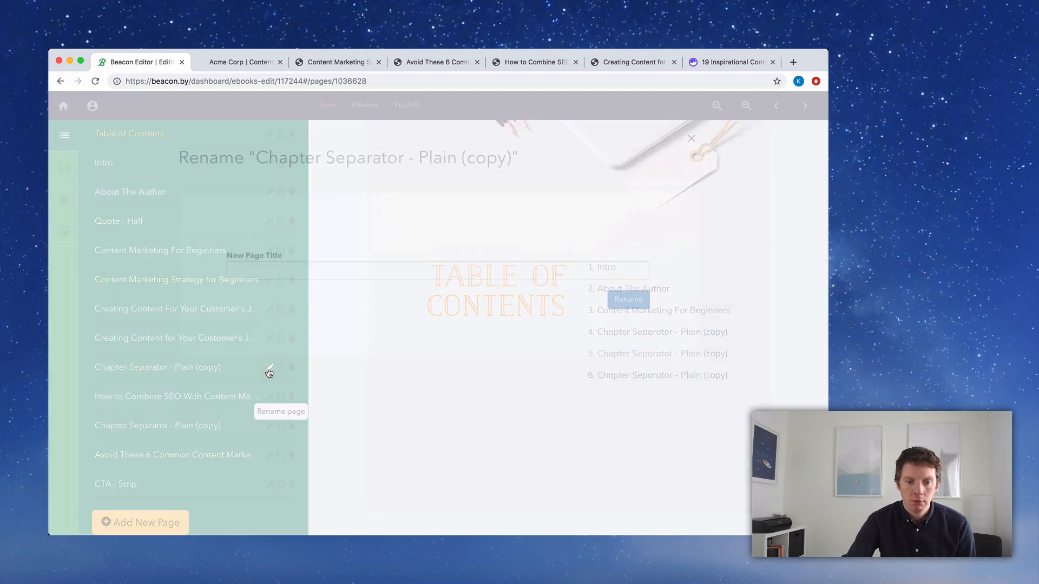
{"action": "left_click", "coordinate": [302, 315]}
{"action": "key", "text": "ctrl+a"}
{"action": "type", "text": "How to Combine SEO With Content Marketing"}
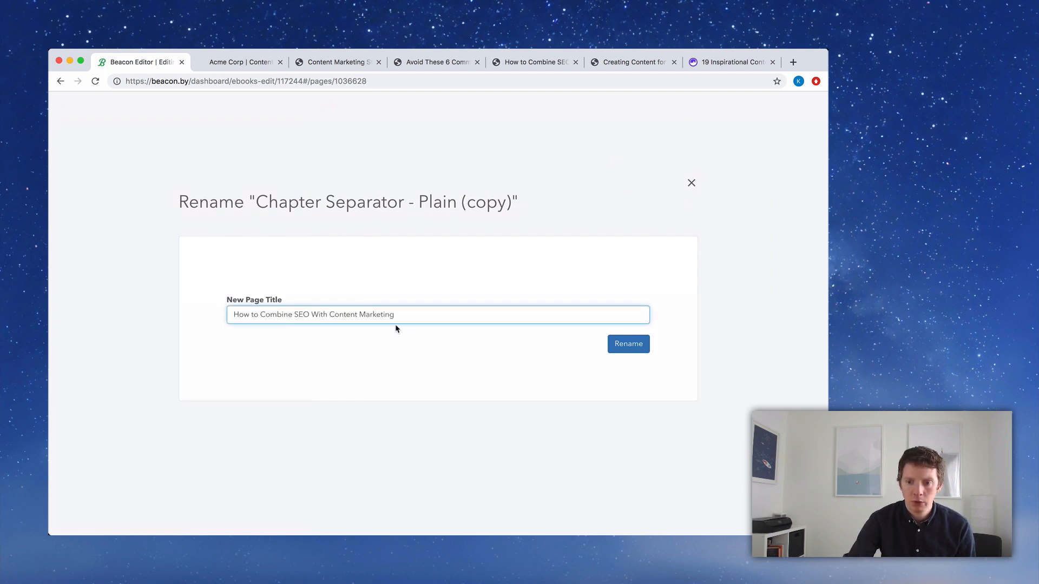
{"action": "left_click", "coordinate": [617, 344]}
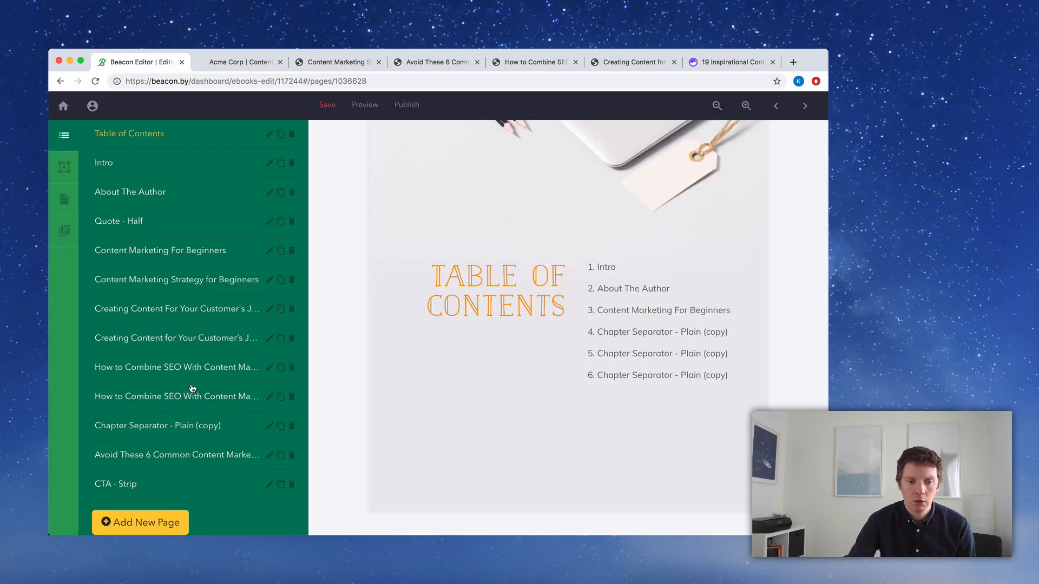
Open the last remaining chapter separator copy and rename it "Avoid These 6 Content Marketing Mistakes".
{"action": "left_click", "coordinate": [189, 426]}
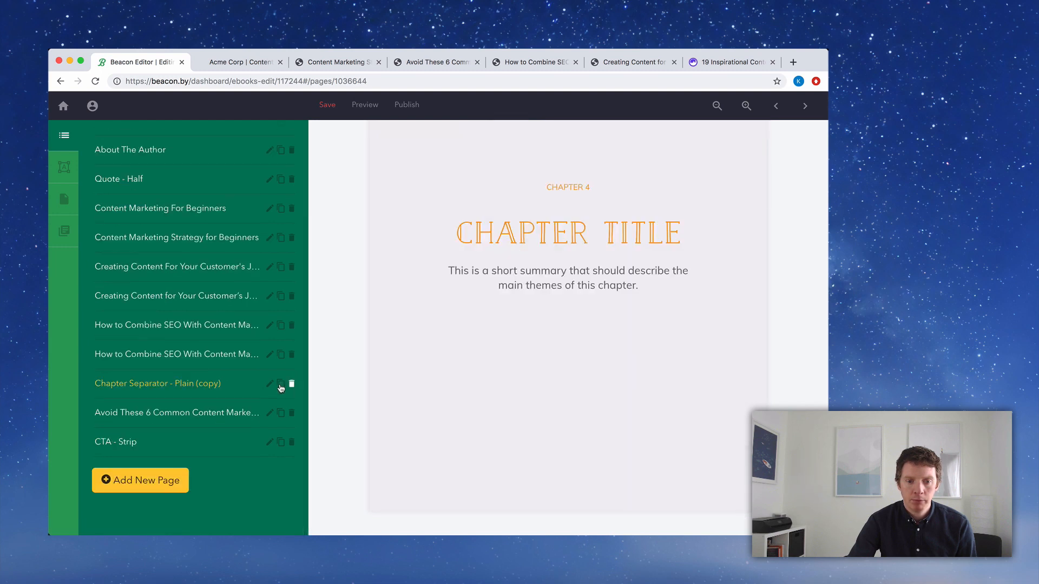
{"action": "left_click", "coordinate": [270, 385]}
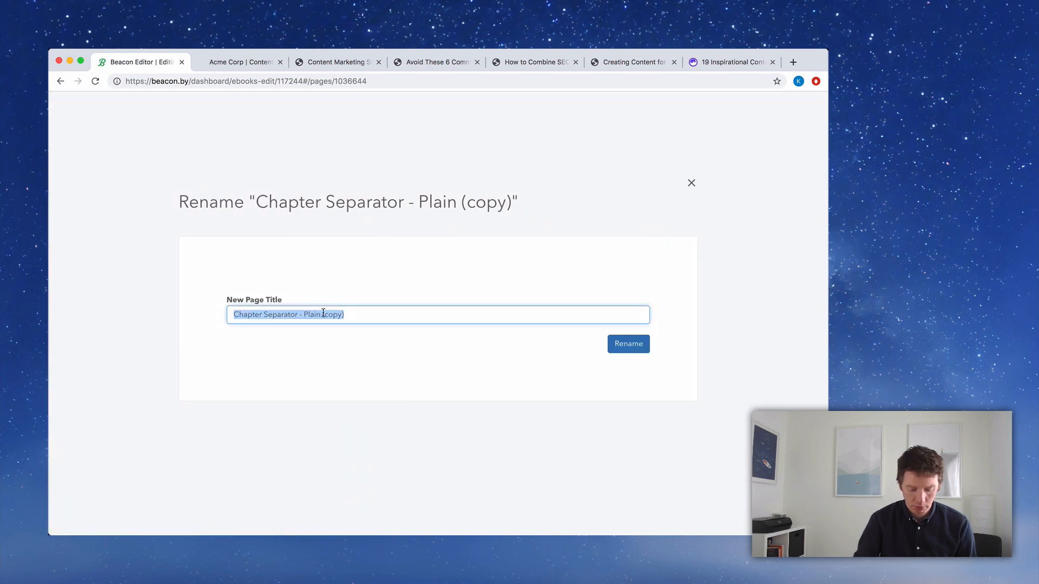
{"action": "type", "text": "Avoid These 6 Content Marketing Mistakes"}
{"action": "left_click", "coordinate": [610, 344]}
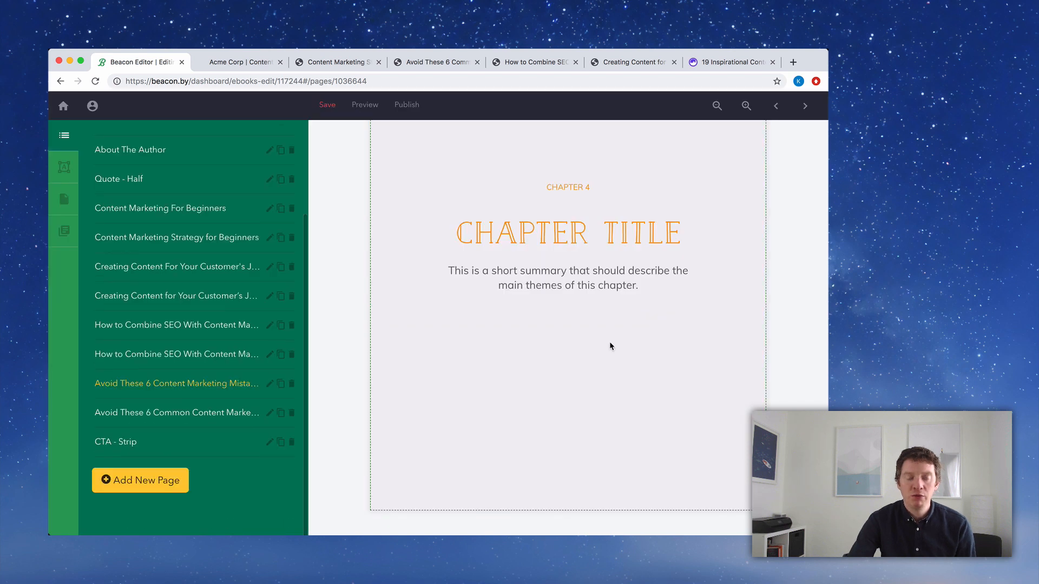
Return to the Table of Contents page and refresh its list with the renamed chapter titles.
{"action": "scroll", "coordinate": [207, 271], "scroll_direction": "up", "scroll_amount": 4}
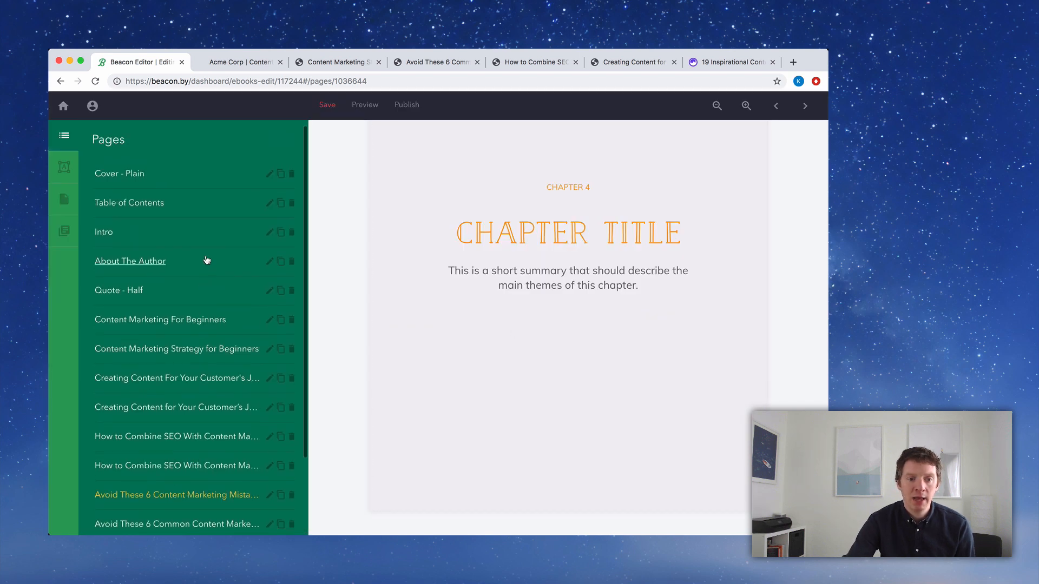
{"action": "left_click", "coordinate": [202, 203]}
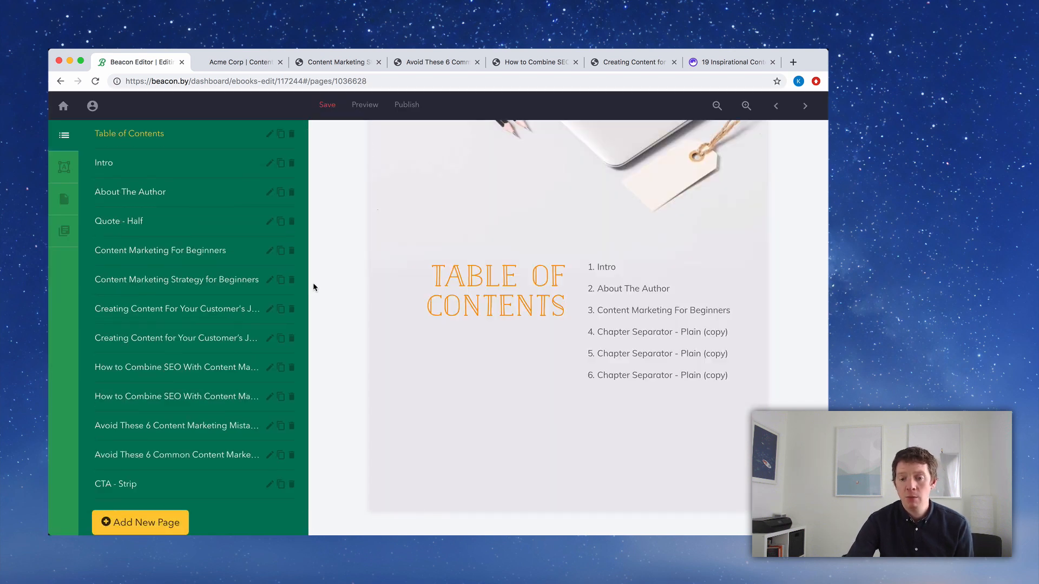
{"action": "left_click", "coordinate": [652, 376]}
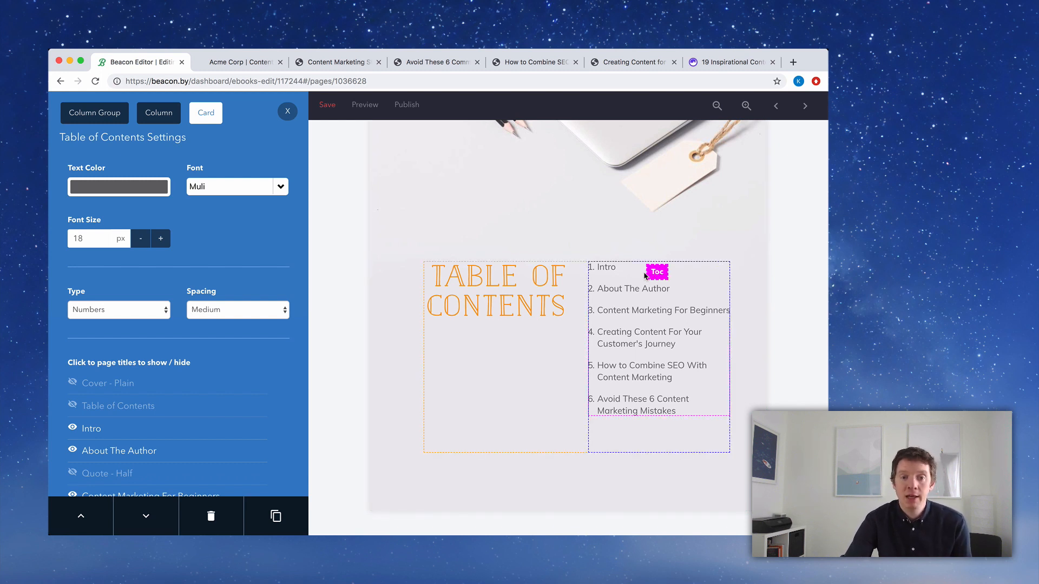
Preview the eBook, check the titles in its table of contents, and test the Intro link.
{"action": "left_click", "coordinate": [365, 106]}
{"action": "left_click", "coordinate": [281, 186]}
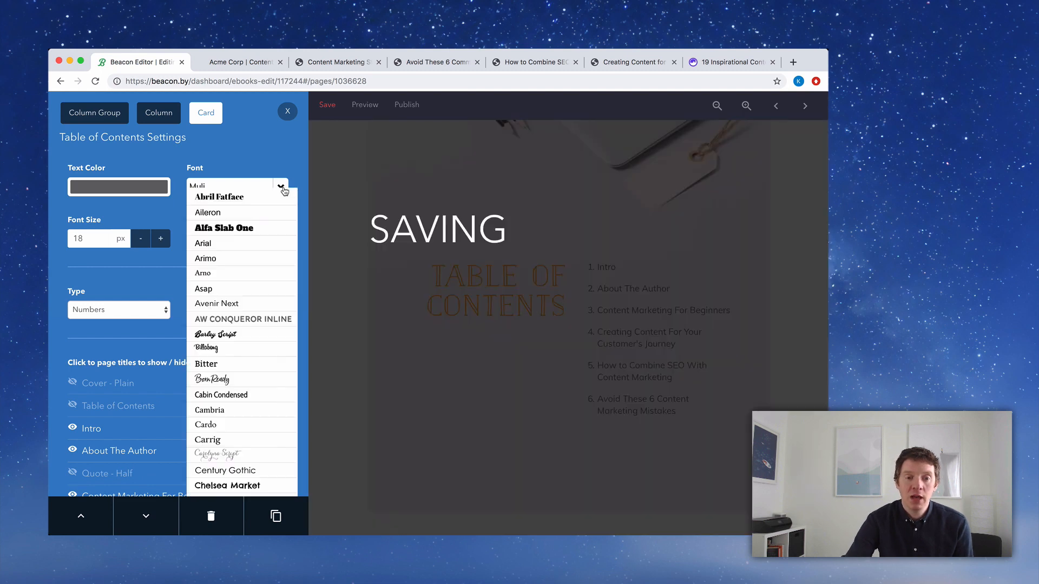
{"action": "scroll", "coordinate": [284, 188], "scroll_direction": "up", "scroll_amount": 15}
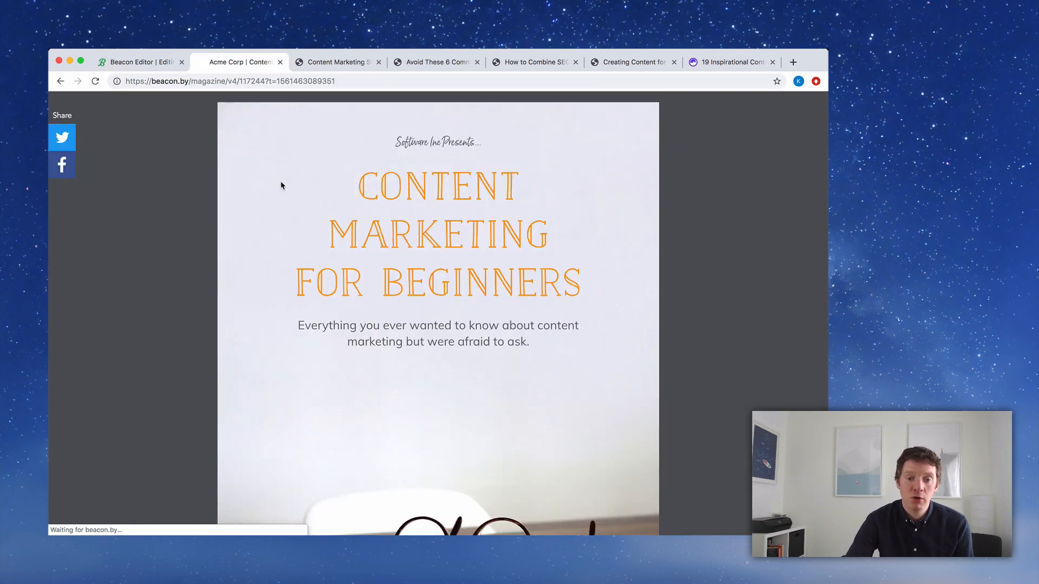
{"action": "scroll", "coordinate": [228, 183], "scroll_direction": "down", "scroll_amount": 15}
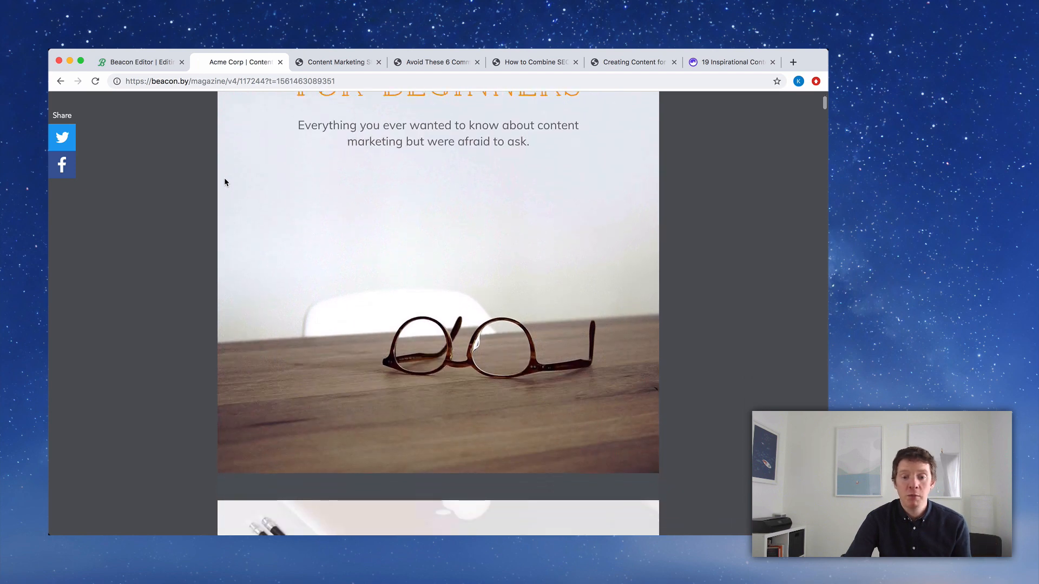
{"action": "scroll", "coordinate": [226, 182], "scroll_direction": "down", "scroll_amount": 2}
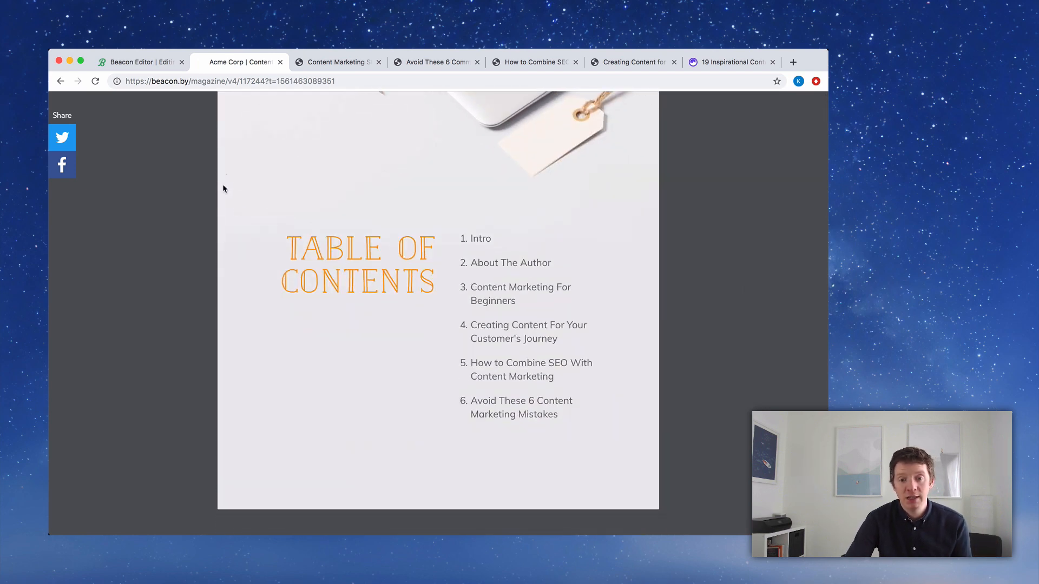
{"action": "left_click", "coordinate": [479, 240]}
Review the previewed book introduction, author page, quote page and Chapter 1 title page.
{"action": "scroll", "coordinate": [479, 238], "scroll_direction": "down", "scroll_amount": 3}
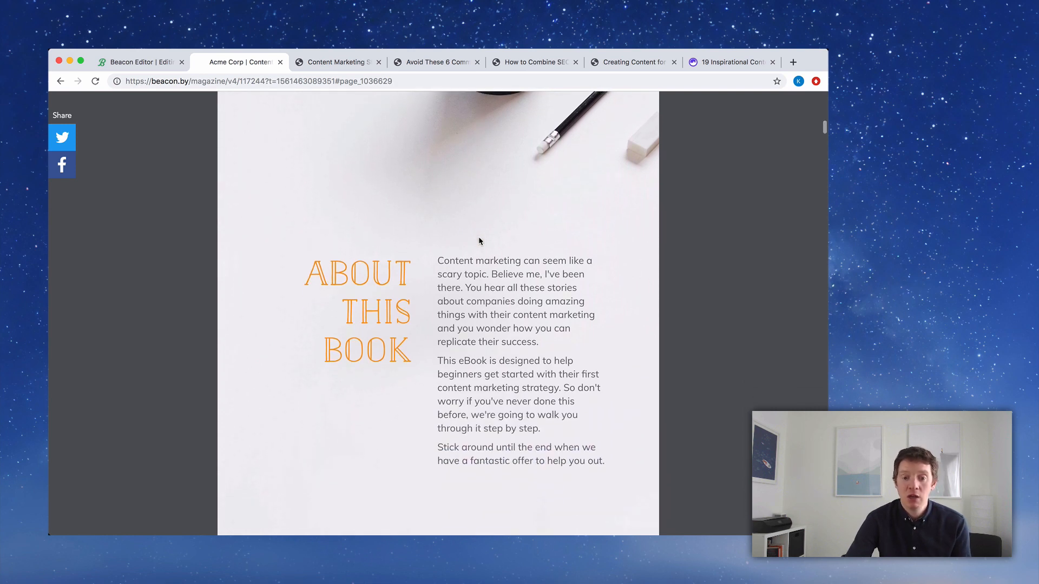
{"action": "scroll", "coordinate": [479, 240], "scroll_direction": "down", "scroll_amount": 10}
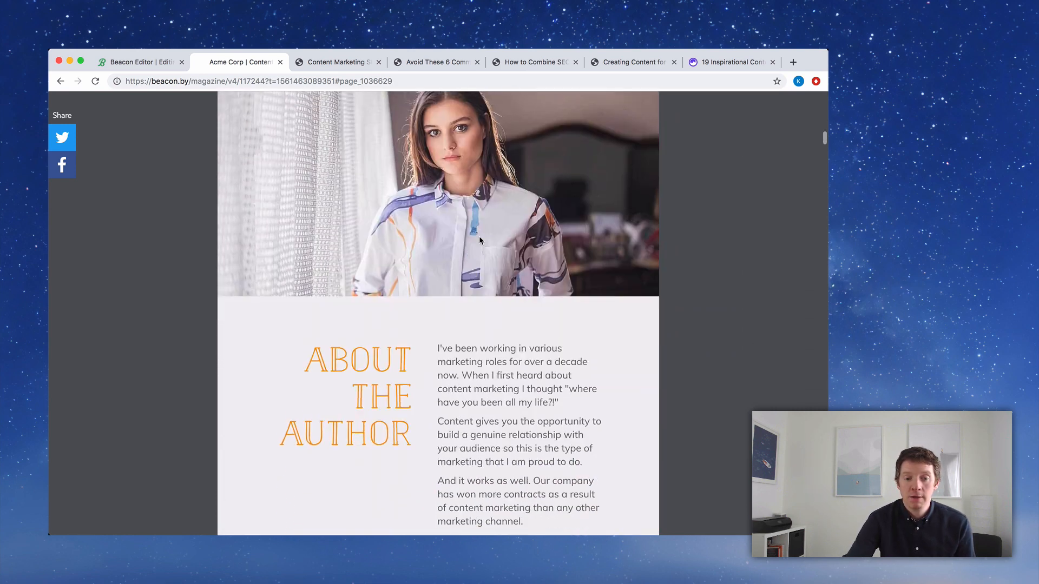
{"action": "scroll", "coordinate": [479, 240], "scroll_direction": "down", "scroll_amount": 10}
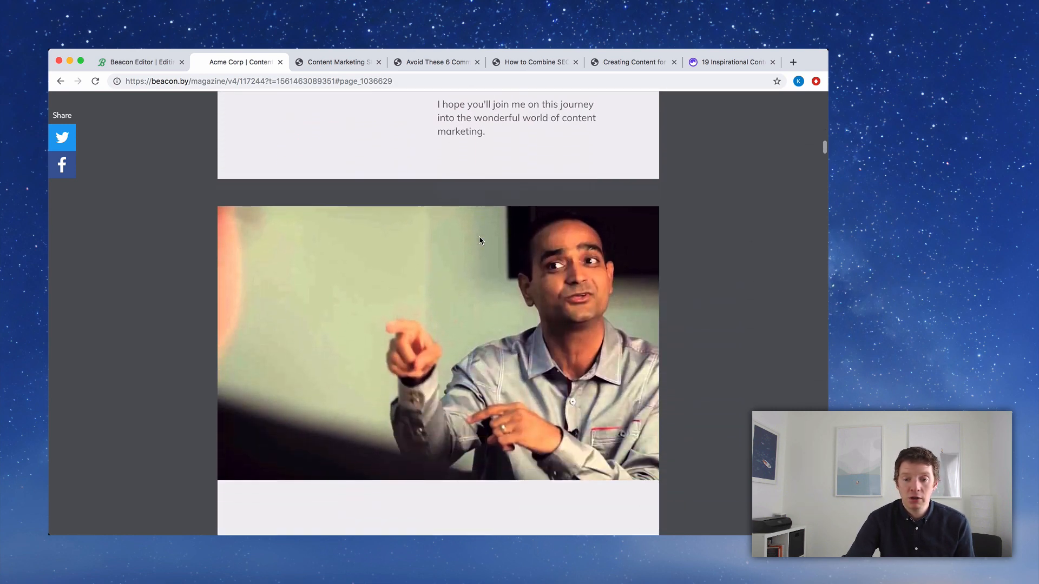
{"action": "scroll", "coordinate": [479, 236], "scroll_direction": "down", "scroll_amount": 5}
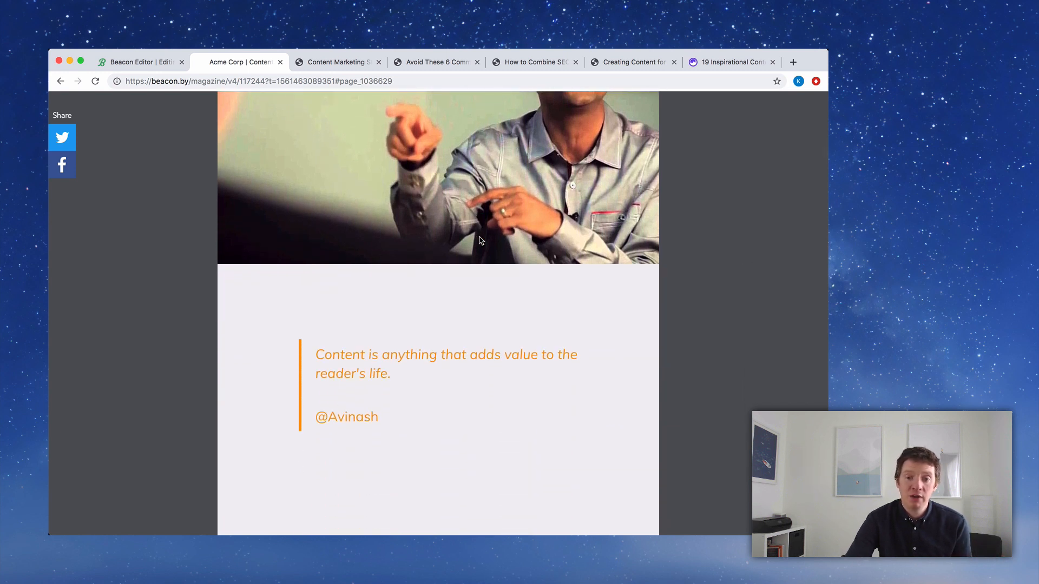
{"action": "scroll", "coordinate": [479, 240], "scroll_direction": "down", "scroll_amount": 6}
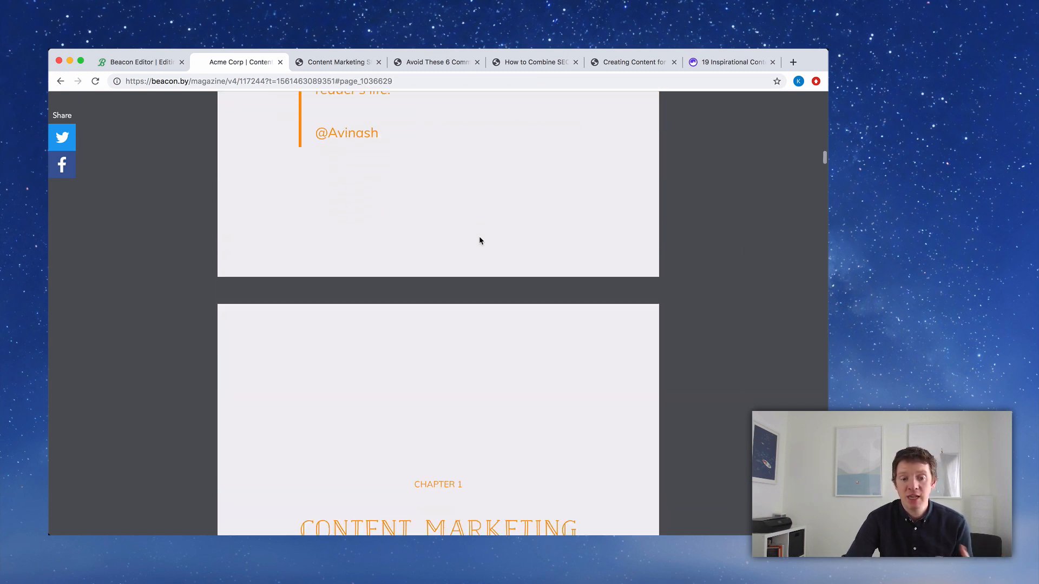
{"action": "scroll", "coordinate": [479, 240], "scroll_direction": "down", "scroll_amount": 7}
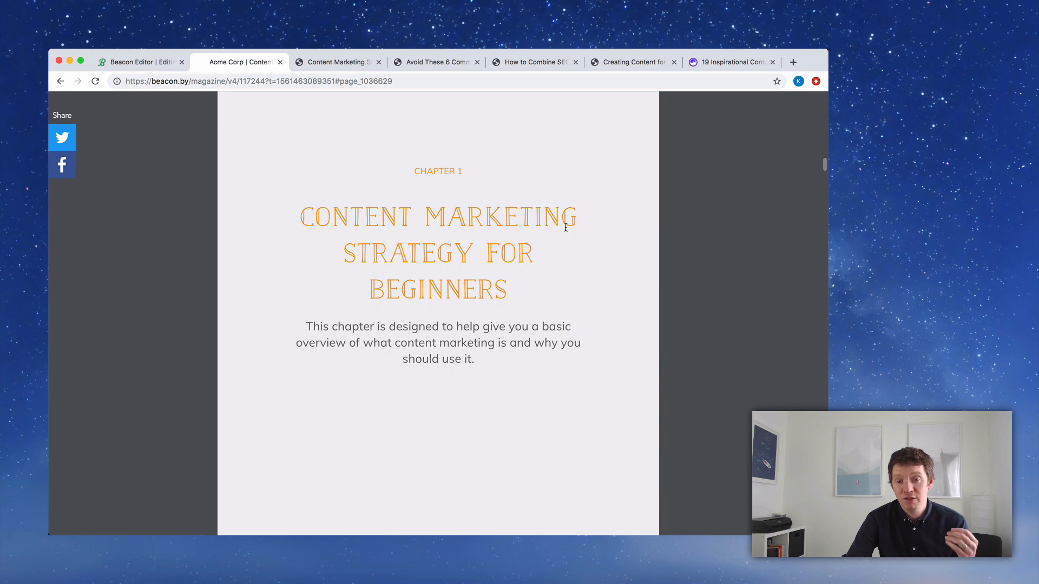
{"action": "scroll", "coordinate": [565, 227], "scroll_direction": "down", "scroll_amount": 9}
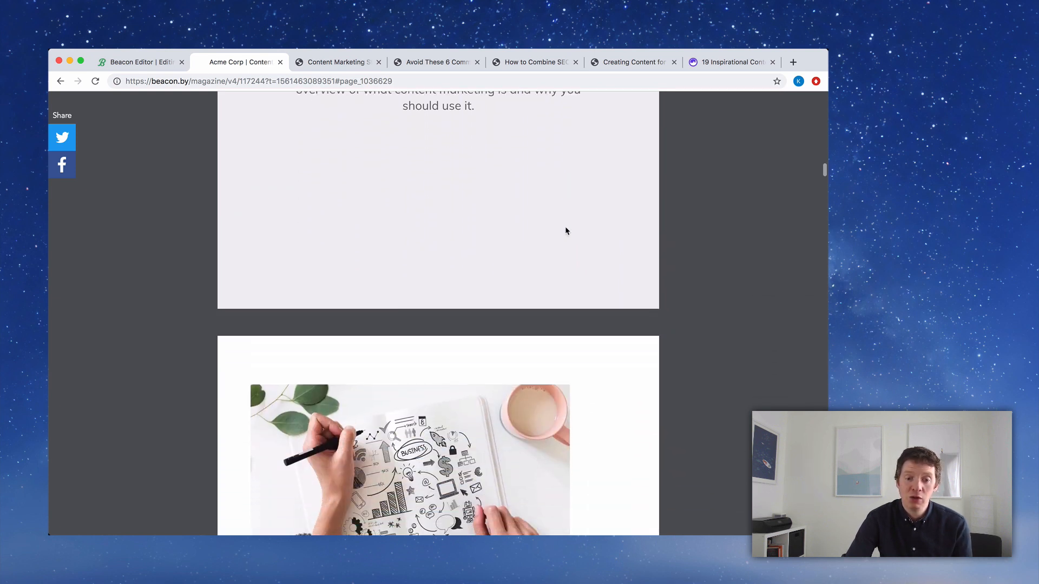
Review the Chapter 1 content in the eBook preview, from the strategy guide's opening image to its closing paragraph.
{"action": "scroll", "coordinate": [565, 231], "scroll_direction": "down", "scroll_amount": 7}
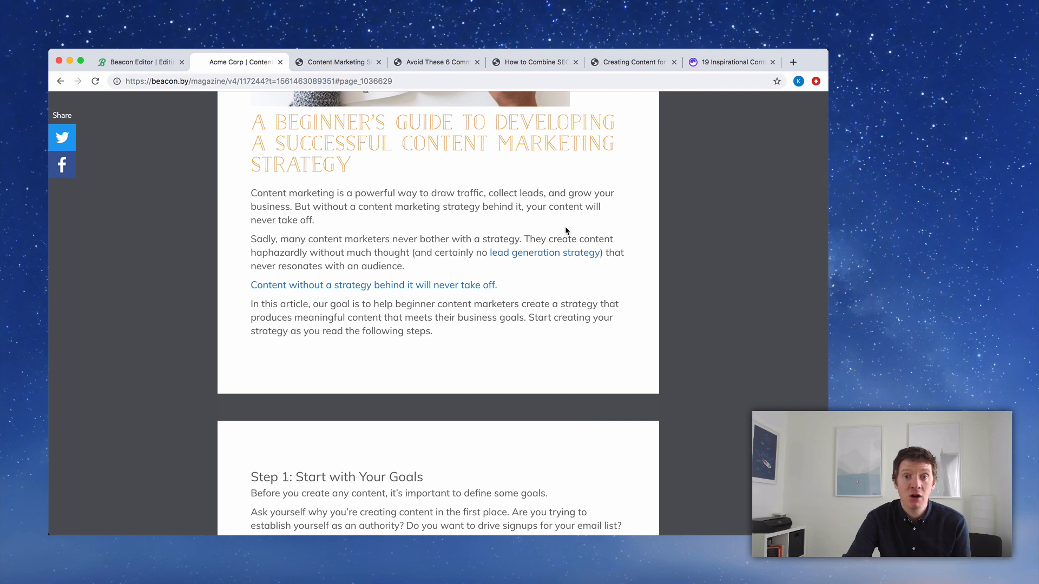
{"action": "scroll", "coordinate": [565, 231], "scroll_direction": "down", "scroll_amount": 20}
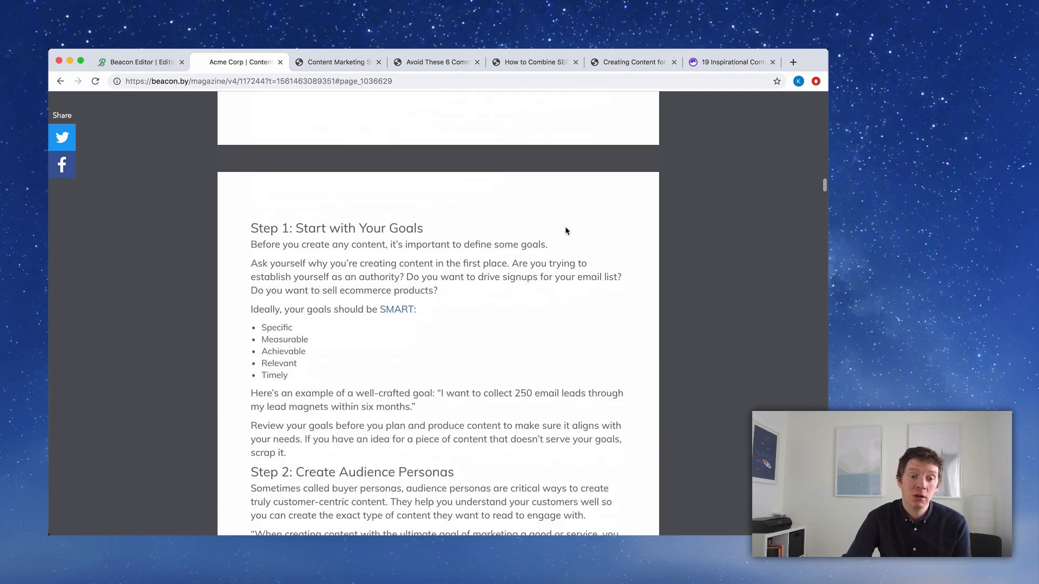
{"action": "scroll", "coordinate": [566, 232], "scroll_direction": "down", "scroll_amount": 20}
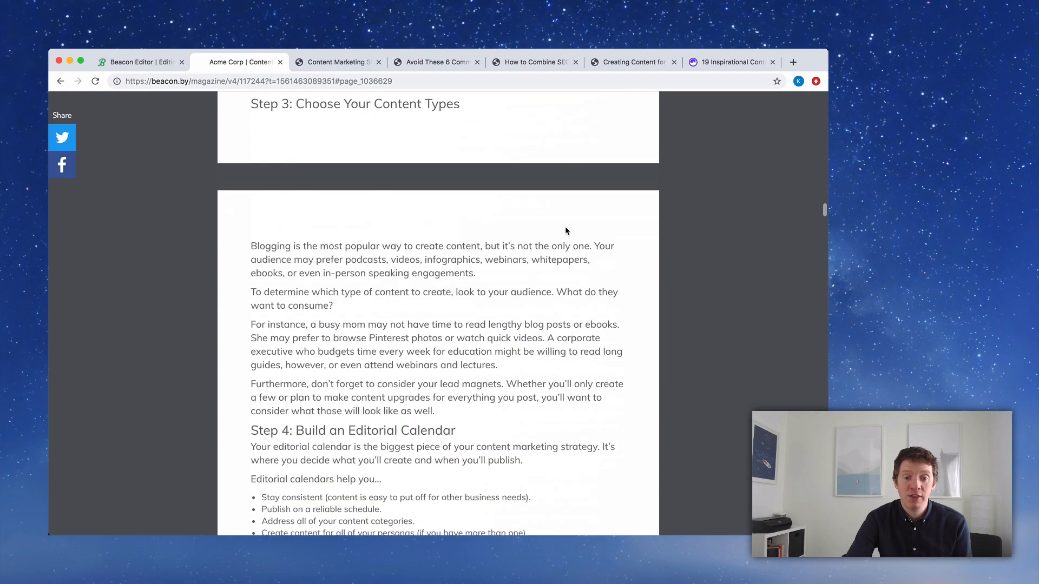
{"action": "scroll", "coordinate": [566, 231], "scroll_direction": "down", "scroll_amount": 20}
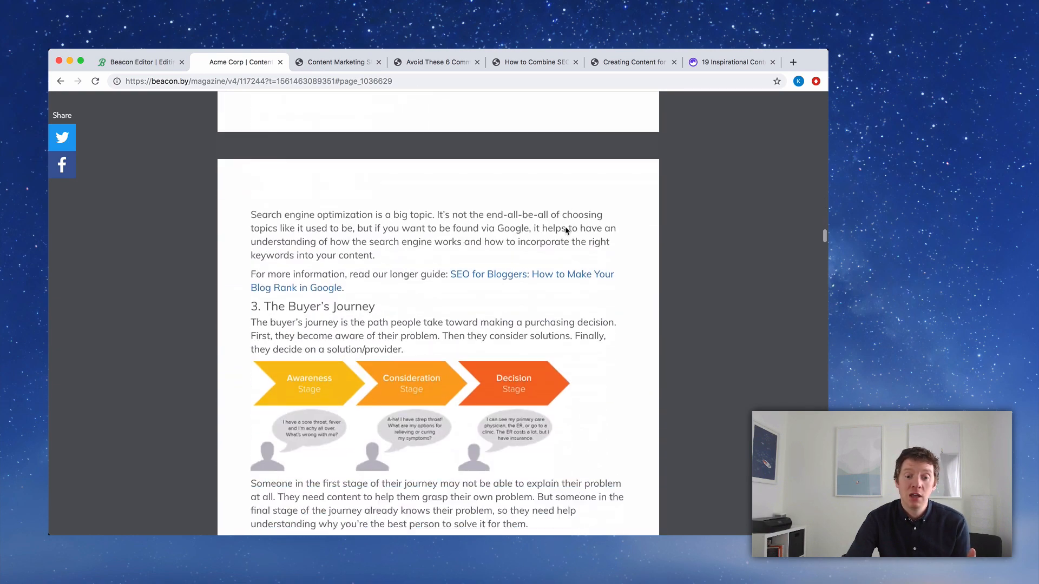
{"action": "scroll", "coordinate": [565, 231], "scroll_direction": "down", "scroll_amount": 15}
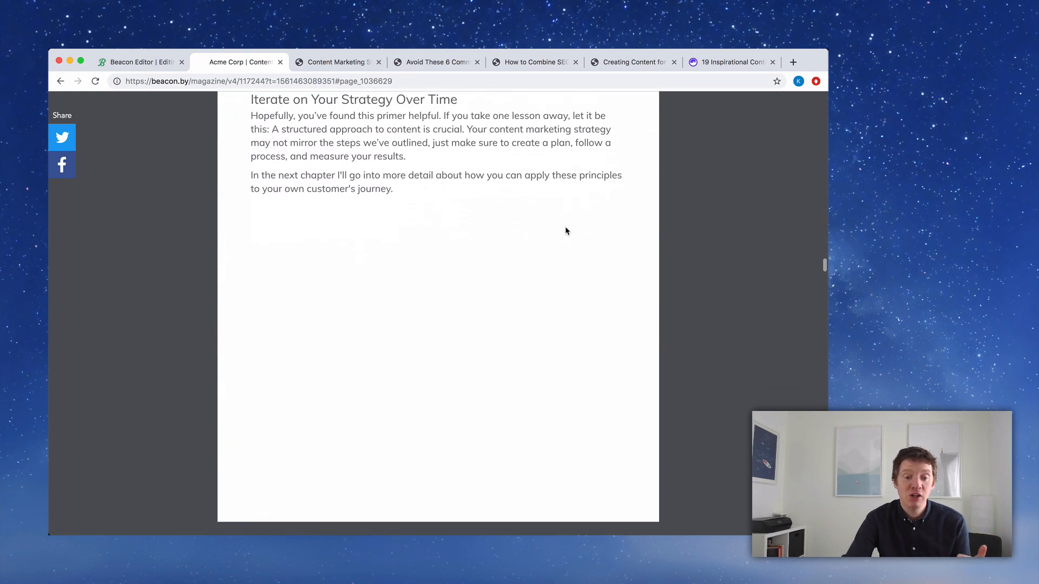
Examine the title pages, images and body text of the customer's journey, SEO and content marketing mistakes chapters in the preview.
{"action": "scroll", "coordinate": [566, 231], "scroll_direction": "down", "scroll_amount": 15}
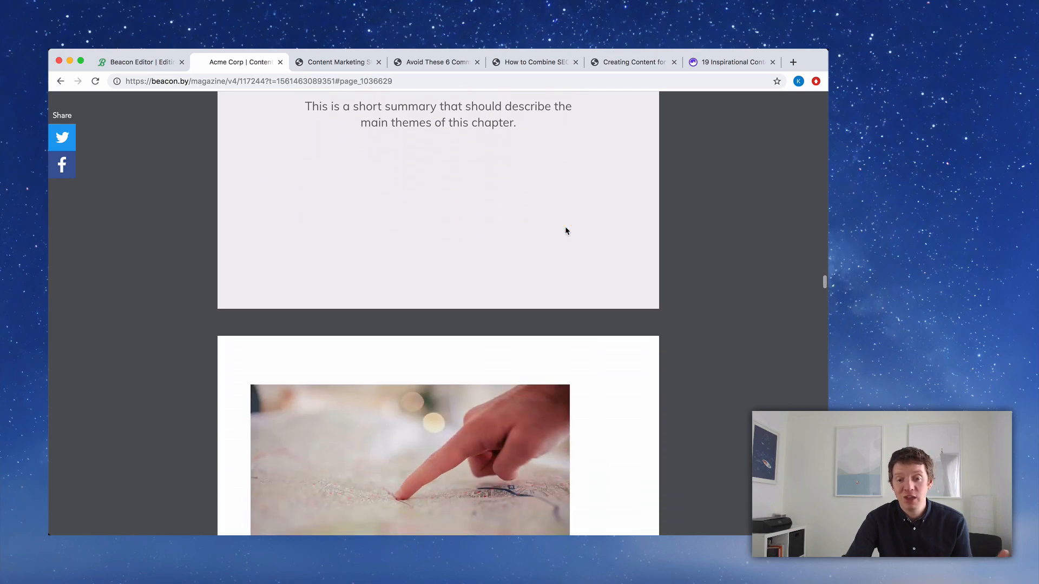
{"action": "scroll", "coordinate": [566, 231], "scroll_direction": "down", "scroll_amount": 15}
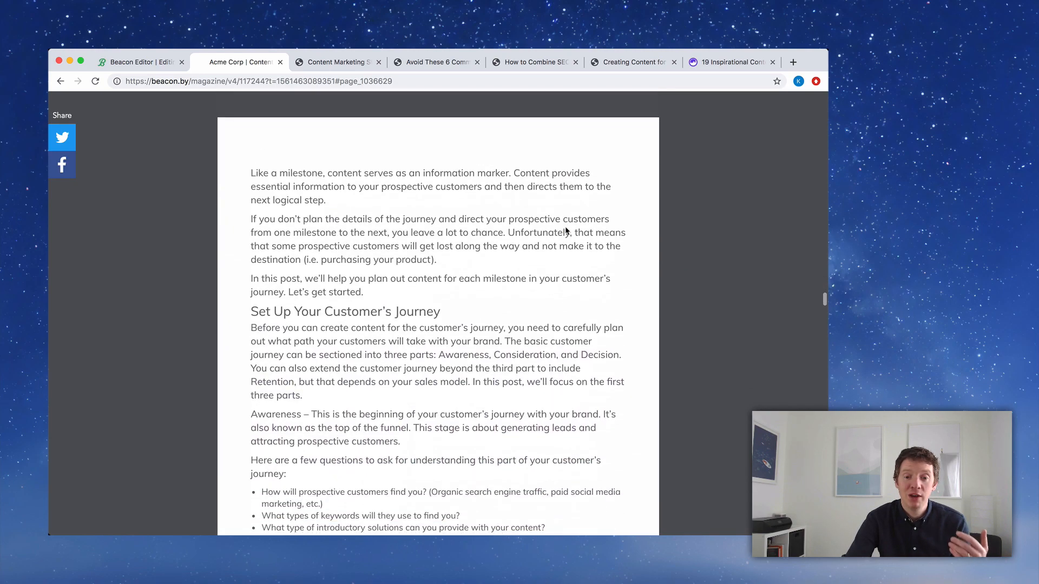
{"action": "scroll", "coordinate": [566, 231], "scroll_direction": "down", "scroll_amount": 15}
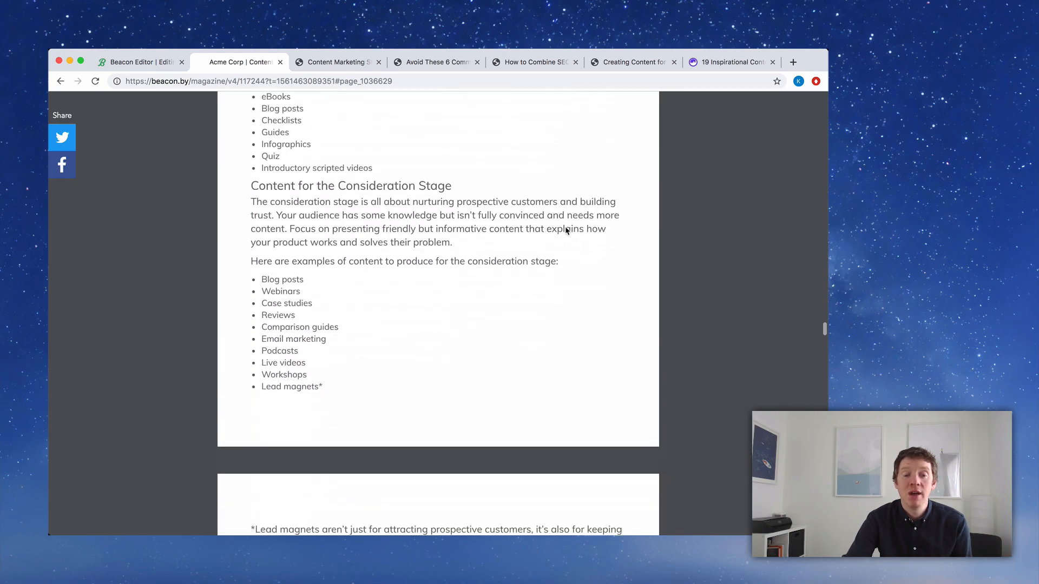
{"action": "scroll", "coordinate": [566, 231], "scroll_direction": "down", "scroll_amount": 12}
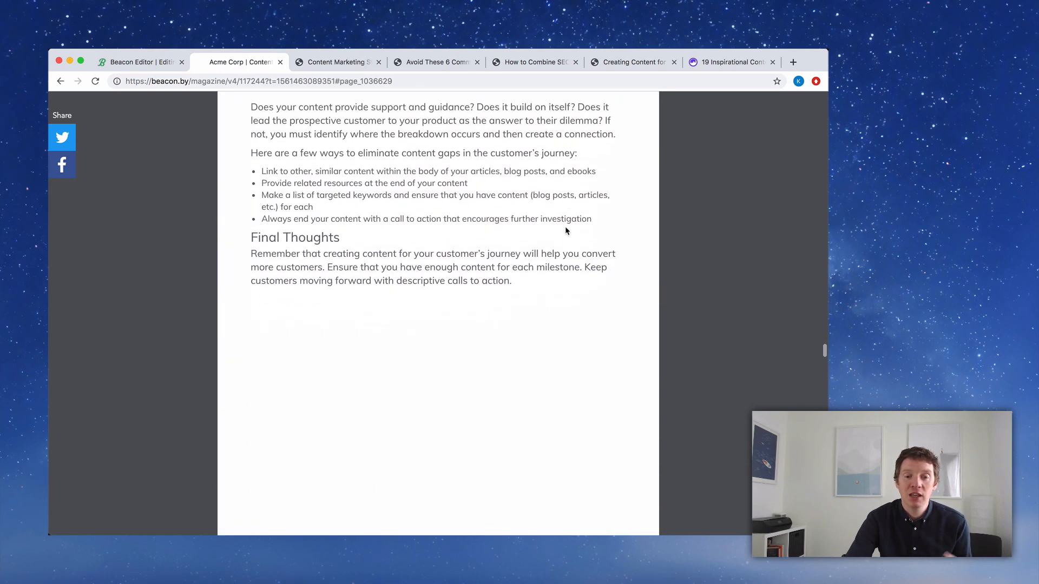
{"action": "scroll", "coordinate": [566, 231], "scroll_direction": "down", "scroll_amount": 10}
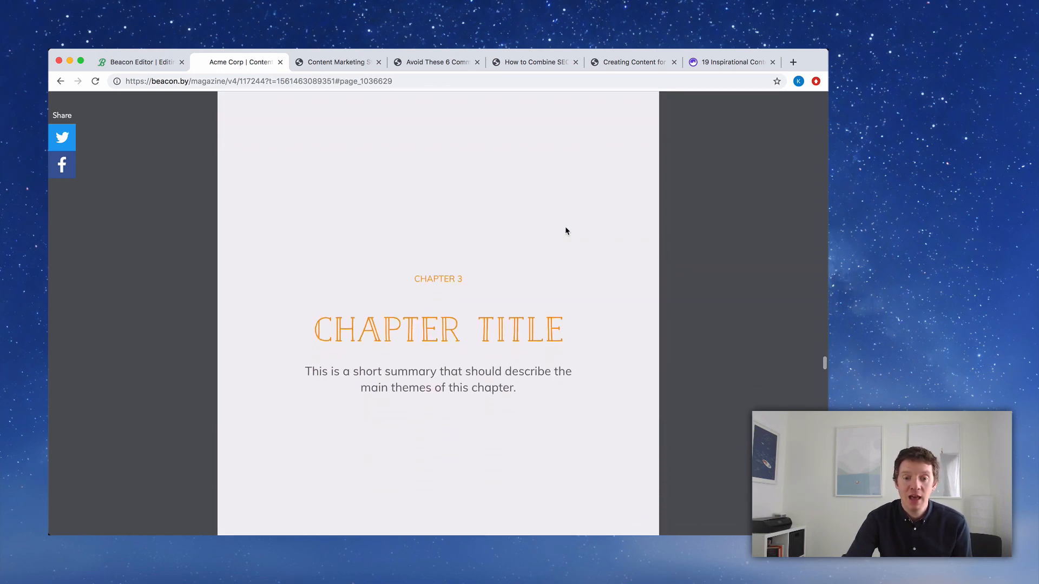
{"action": "scroll", "coordinate": [566, 231], "scroll_direction": "down", "scroll_amount": 12}
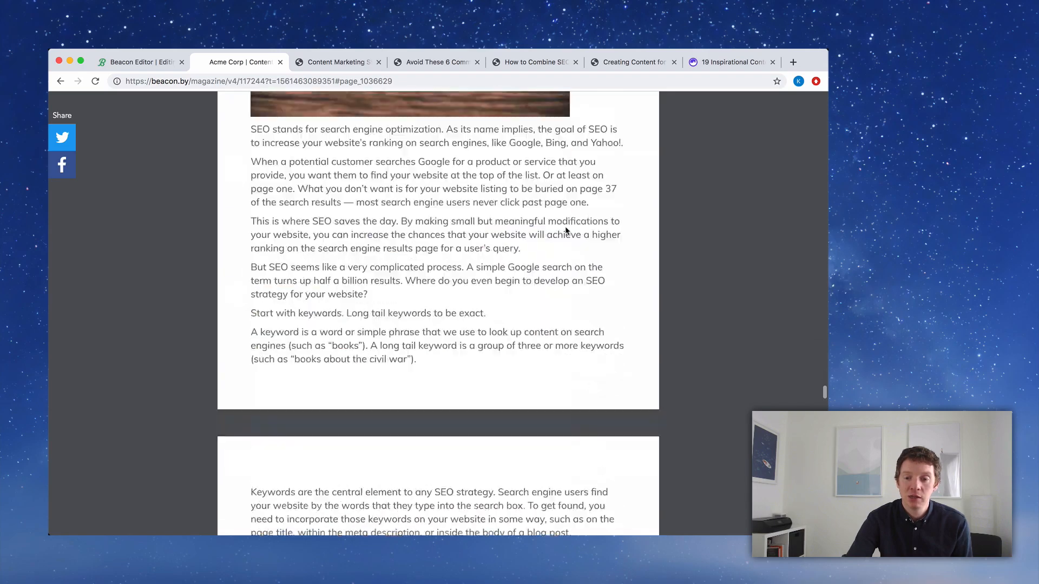
{"action": "scroll", "coordinate": [566, 231], "scroll_direction": "down", "scroll_amount": 15}
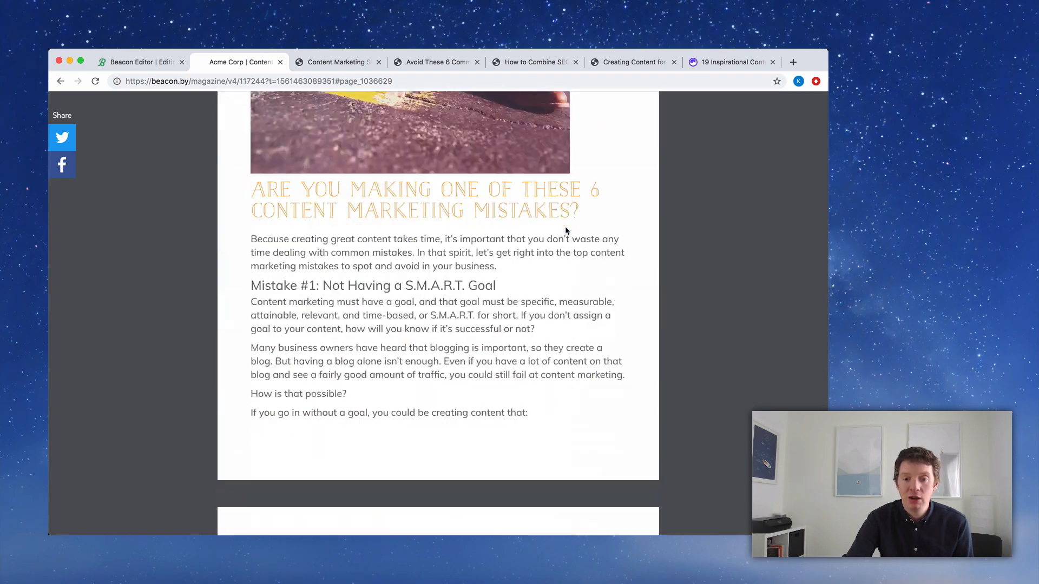
{"action": "scroll", "coordinate": [566, 231], "scroll_direction": "down", "scroll_amount": 15}
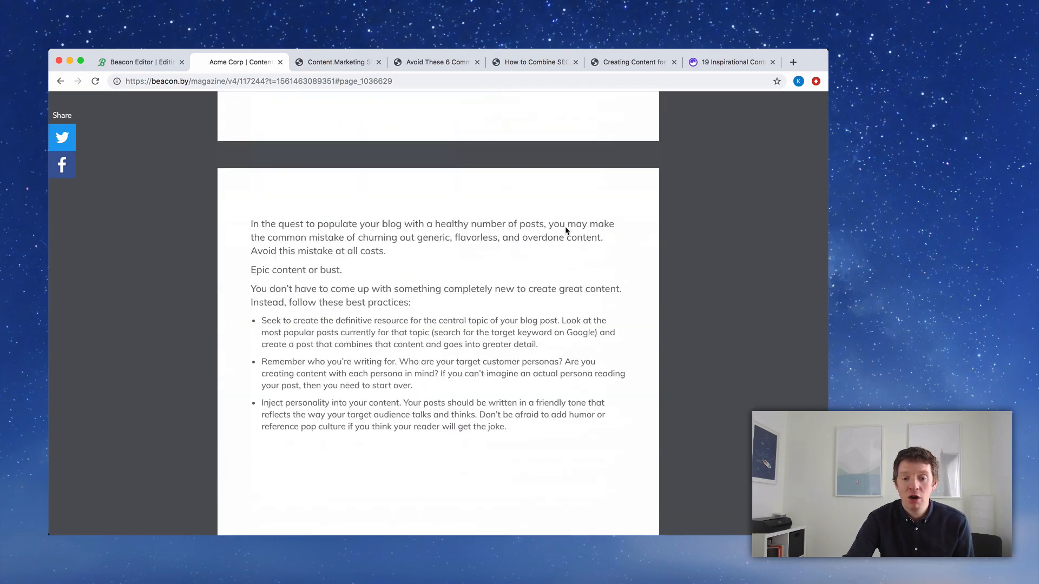